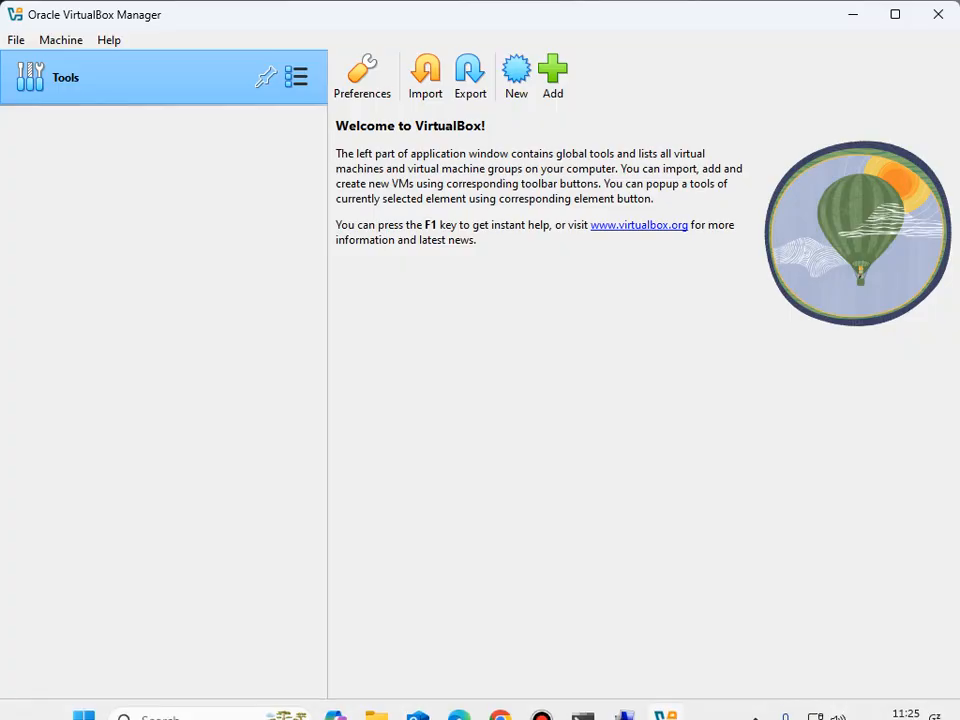
Step: Bring the File Explorer window for Local Disk (C:) to the front
click(376, 698)
click(272, 600)
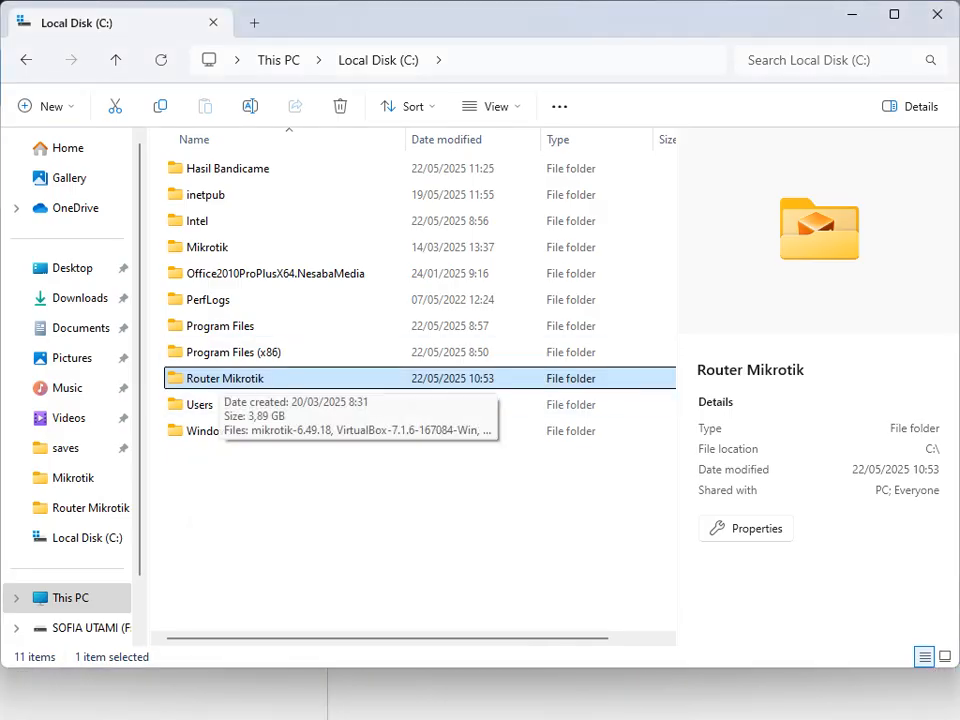
Step: Open the Router Mikrotik folder on Local Disk (C:)
click(225, 379)
double_click(240, 379)
key(Return)
key(Return)
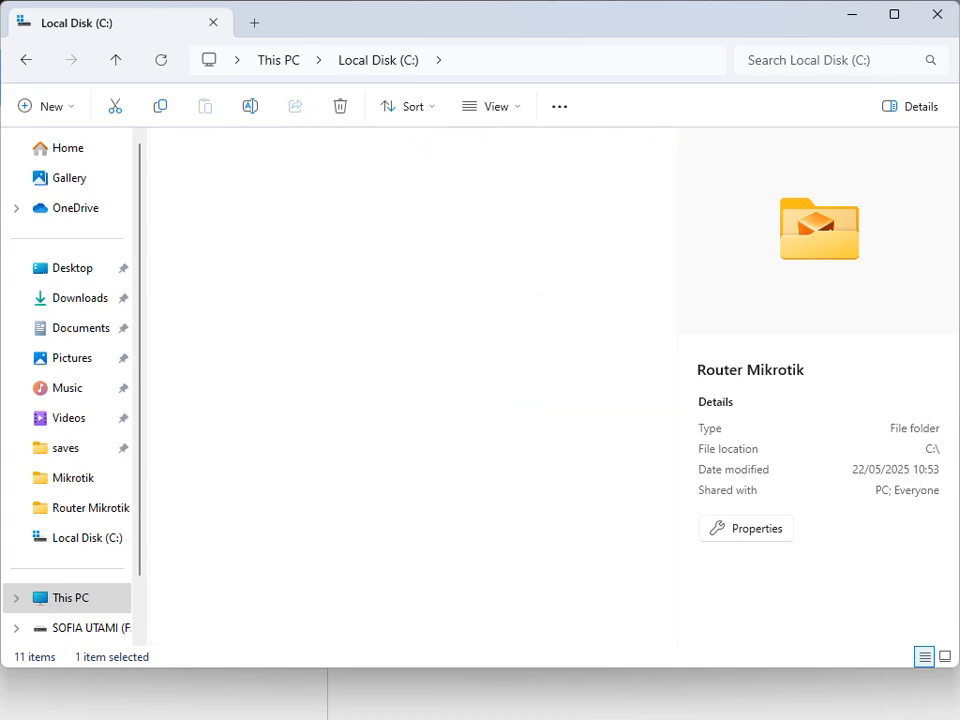
Step: Inspect the VirtualBox installer, mikrotik-6.49.18 image, winbox 3.1 and Windows 7 appliance files
click(257, 195)
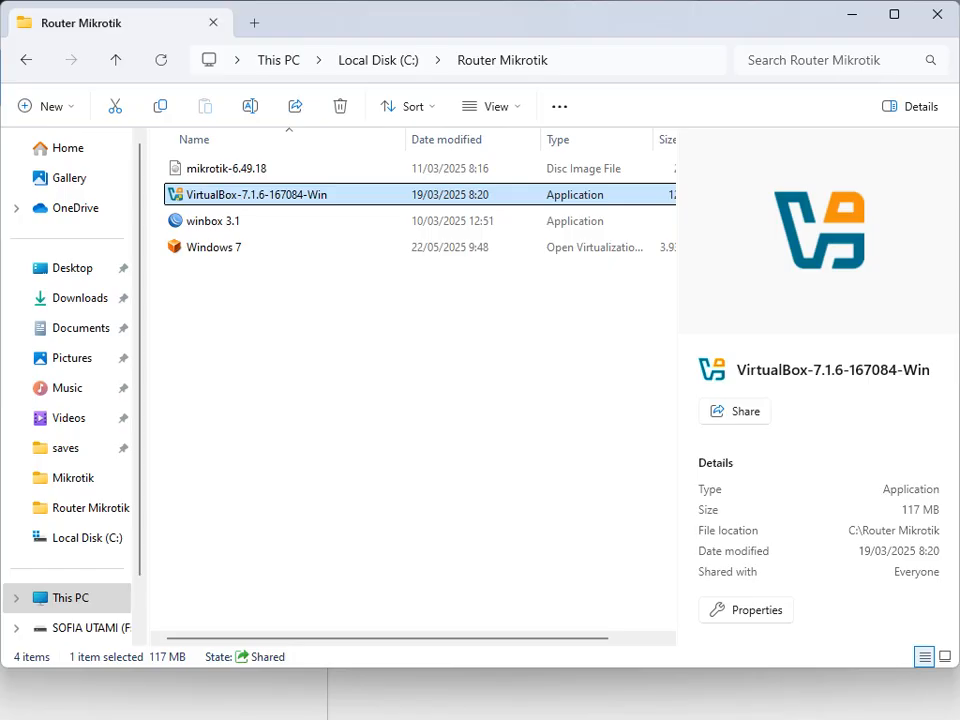
click(318, 169)
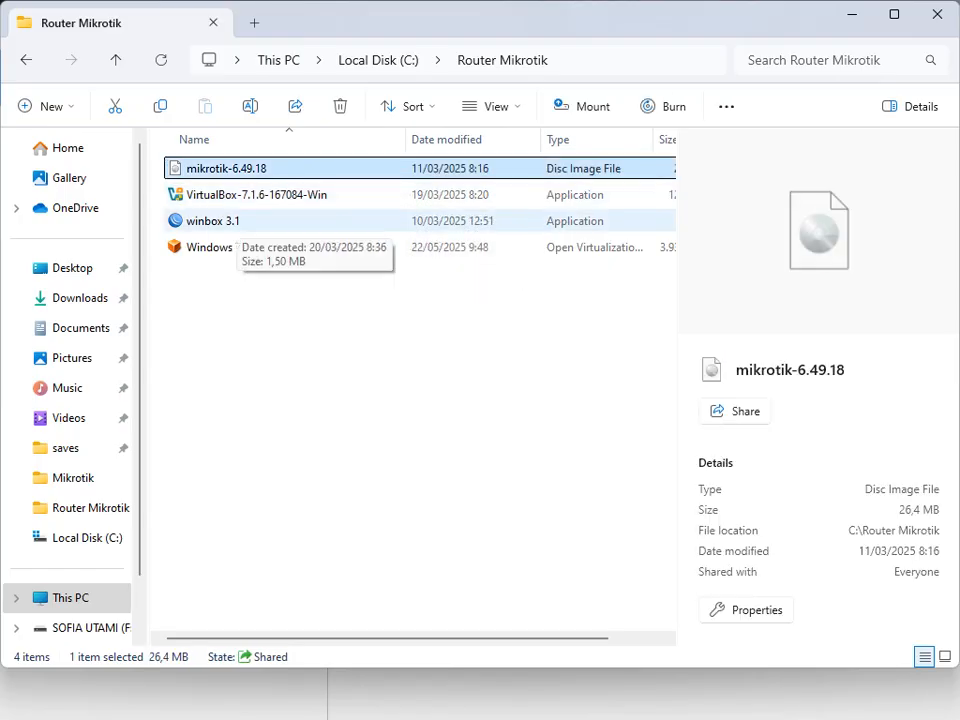
click(237, 222)
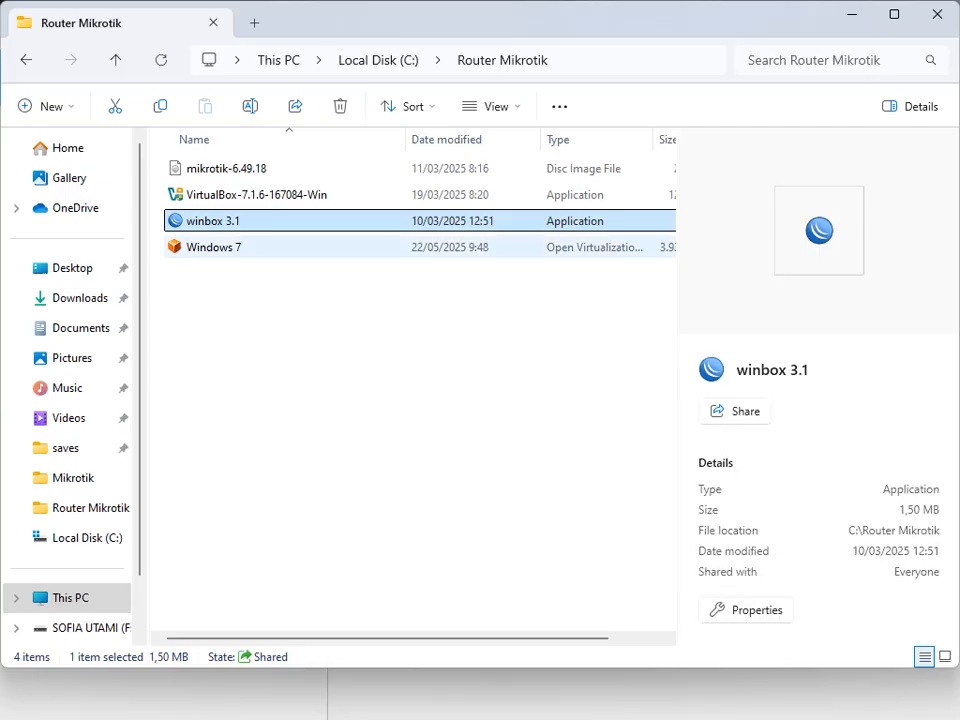
click(237, 248)
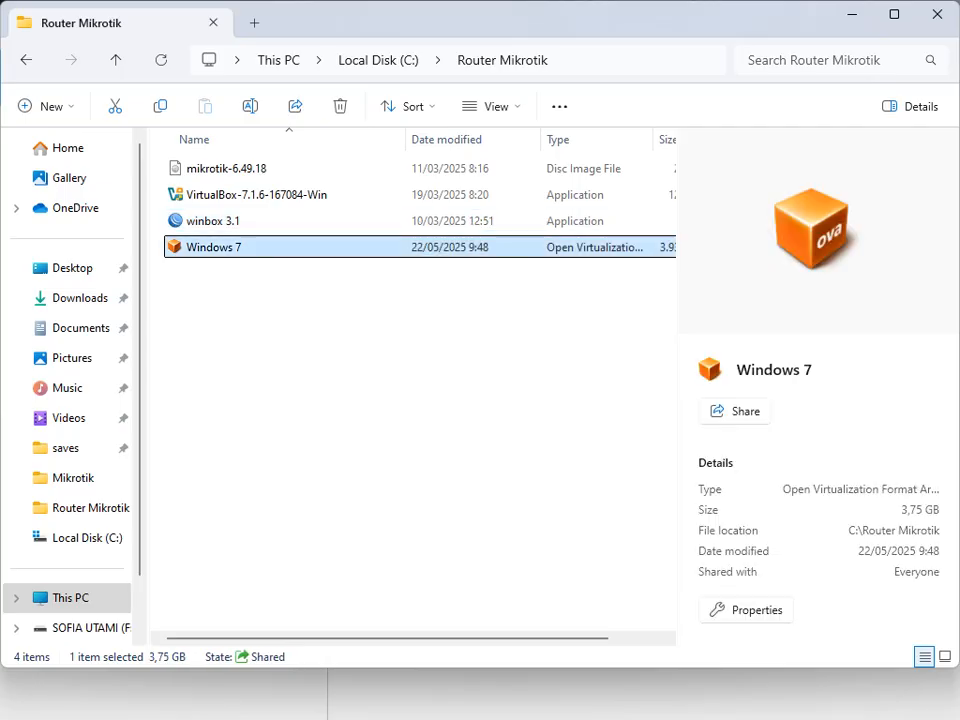
click(256, 195)
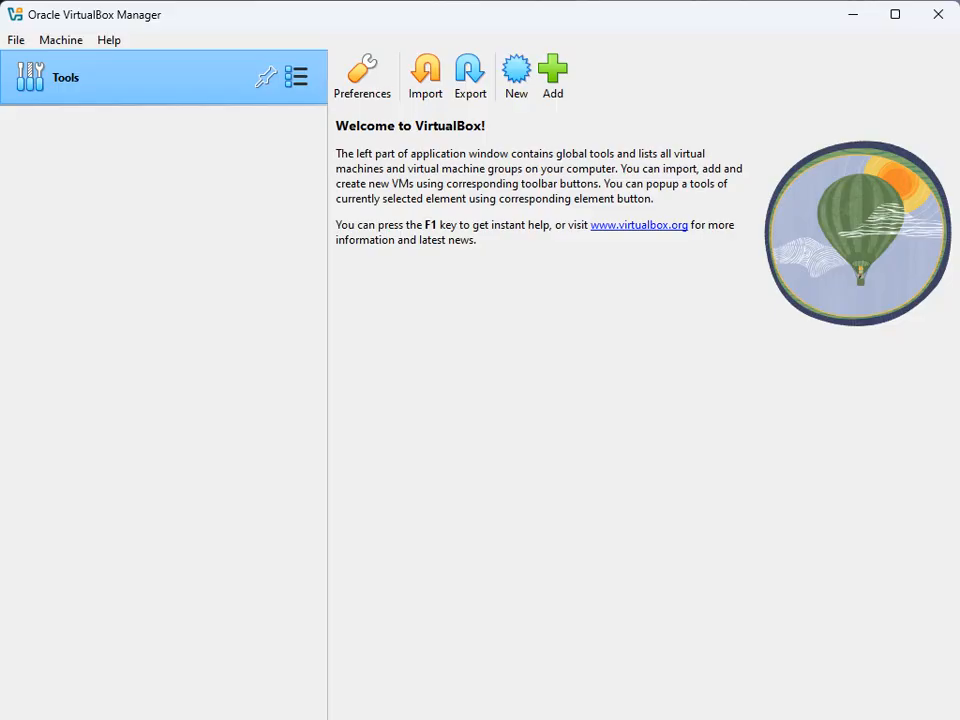
Step: Start a new virtual machine named Jaringan-Bridge, correcting the typo and adding the hyphen
click(516, 72)
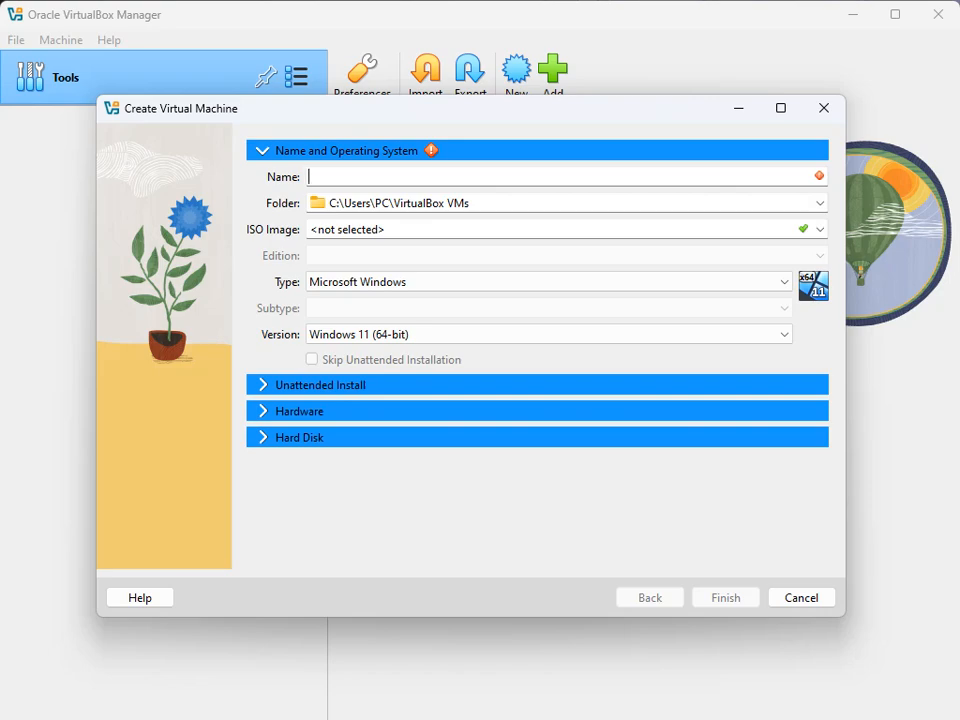
text(jAR)
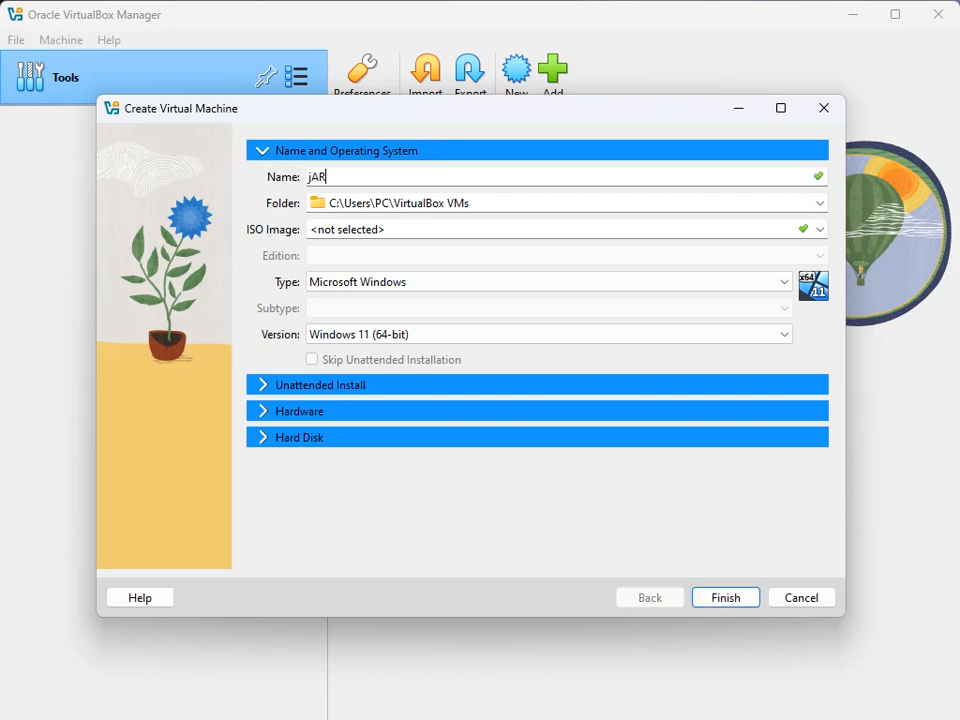
text(INAGN bRIDGE)
key(BackSpace)
key(BackSpace)
key(BackSpace)
key(BackSpace)
key(BackSpace)
key(BackSpace)
key(BackSpace)
key(BackSpace)
key(BackSpace)
key(BackSpace)
key(BackSpace)
key(BackSpace)
key(BackSpace)
key(BackSpace)
key(BackSpace)
text(Jaringan Bridge)
click(349, 177)
key(BackSpace)
text(-)
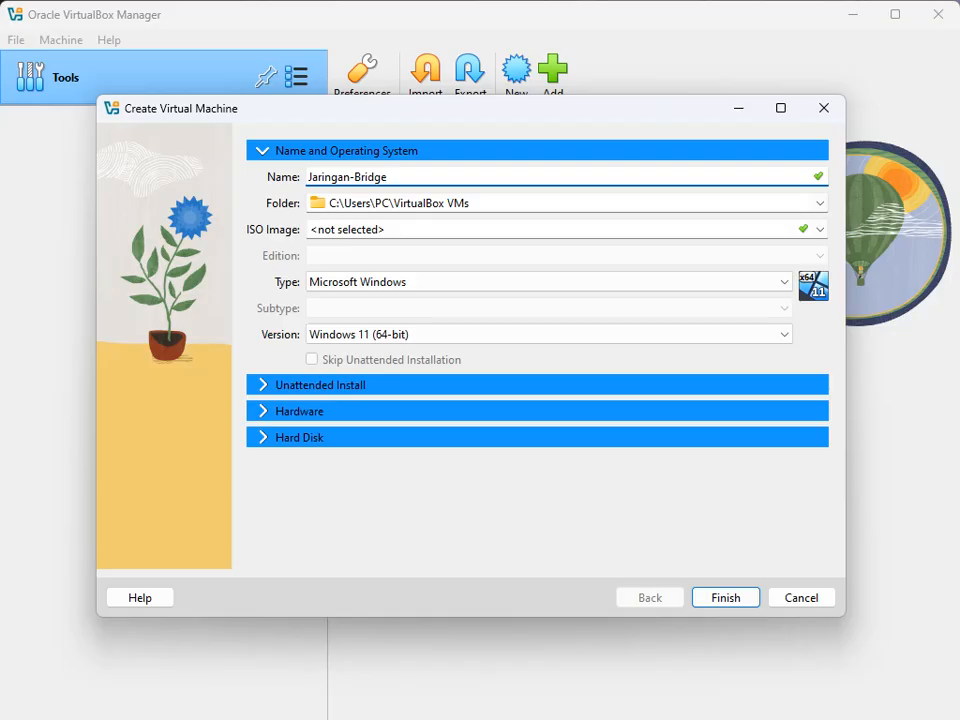
Step: Choose mikrotik-6.49.18 from C:\Router Mikrotik as the new machine's ISO image
click(819, 229)
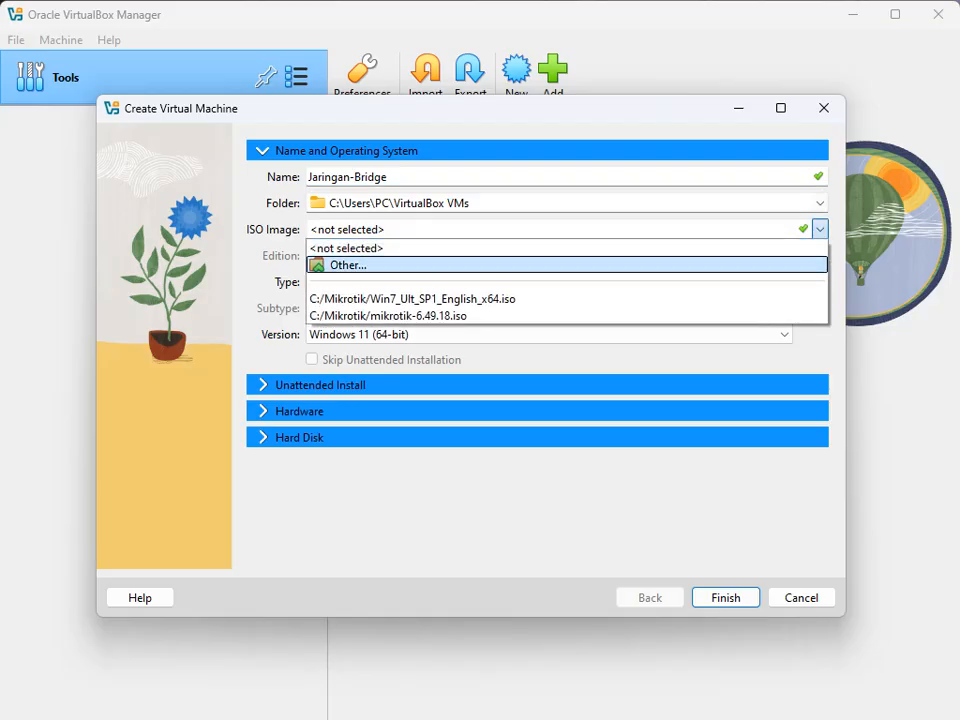
key(Return)
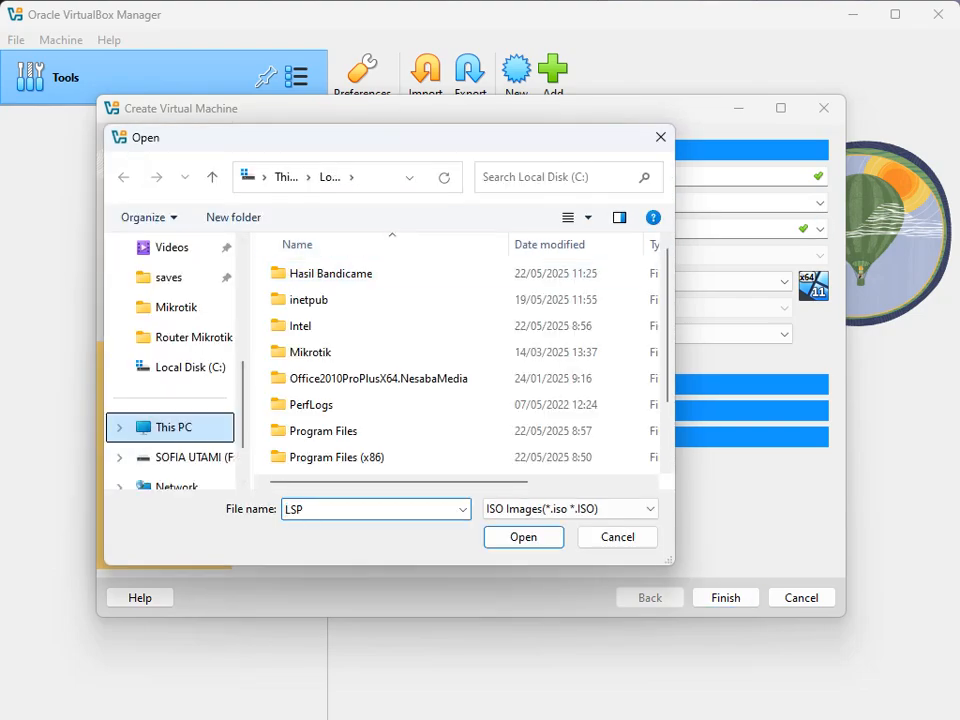
click(173, 427)
double_click(300, 285)
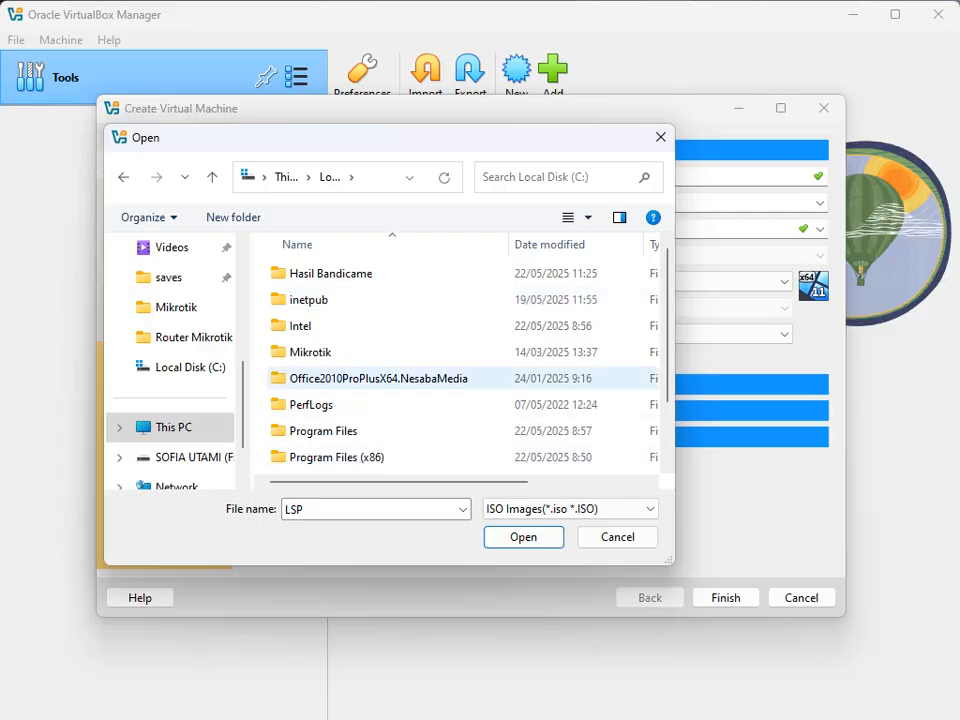
scroll(330, 352, down, 1)
double_click(311, 407)
click(330, 273)
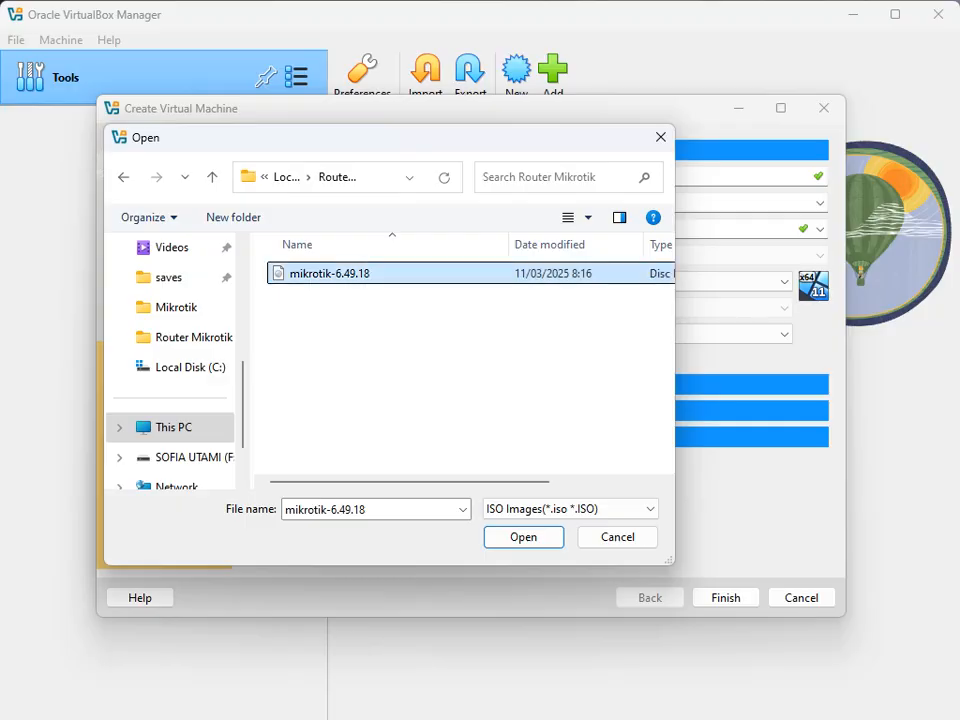
click(524, 537)
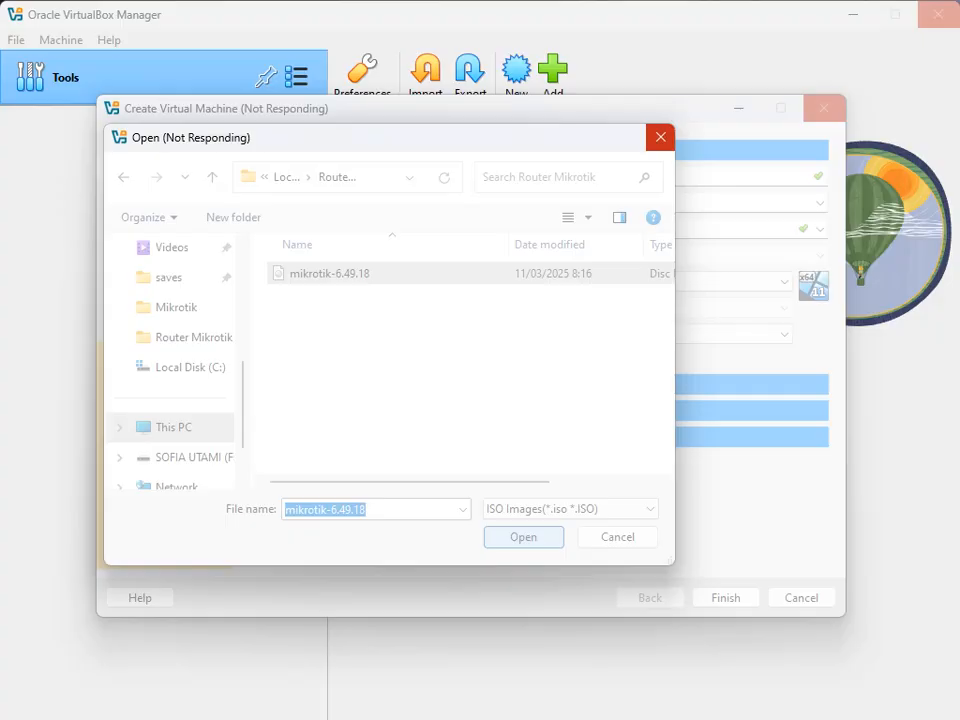
Step: Close the unresponsive VirtualBox, then the Computer Management and command prompt windows
mouse_move(583, 697)
click(322, 371)
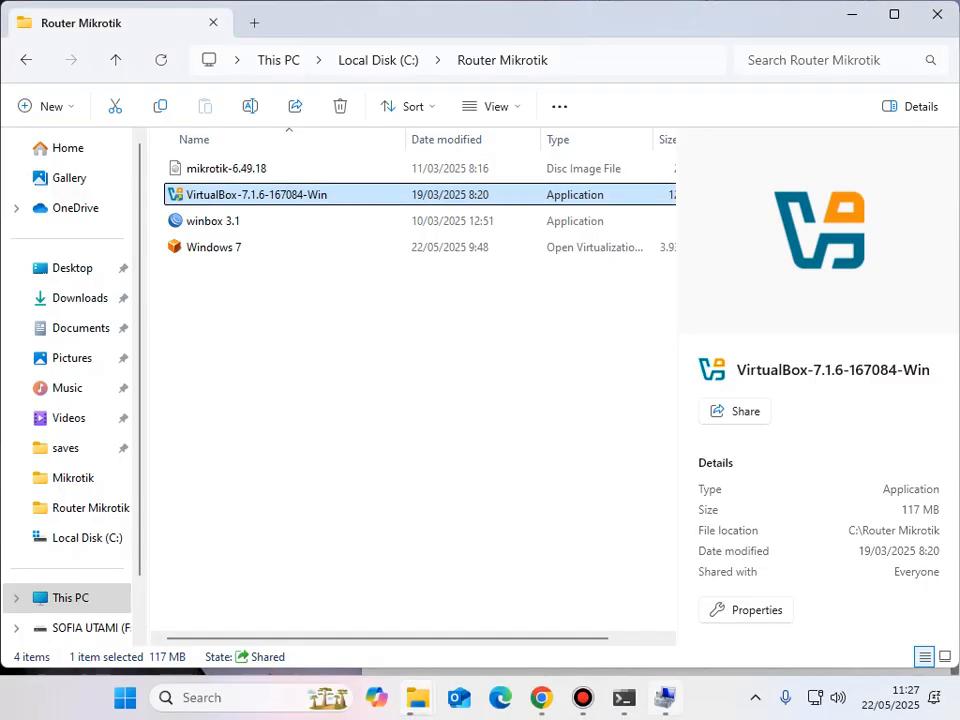
click(665, 698)
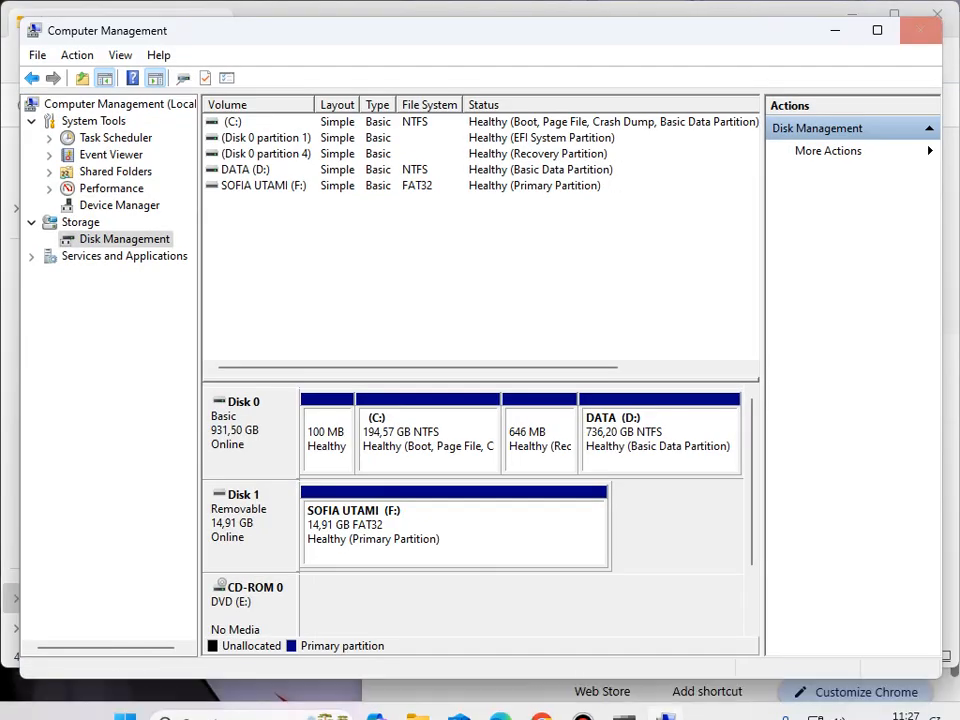
click(921, 30)
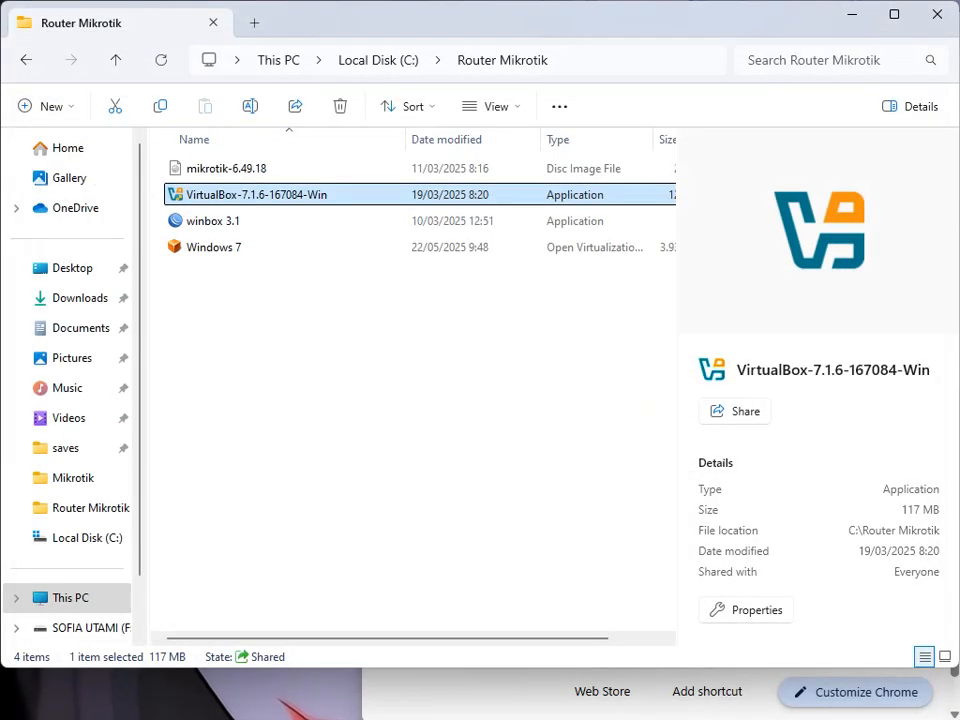
mouse_move(624, 697)
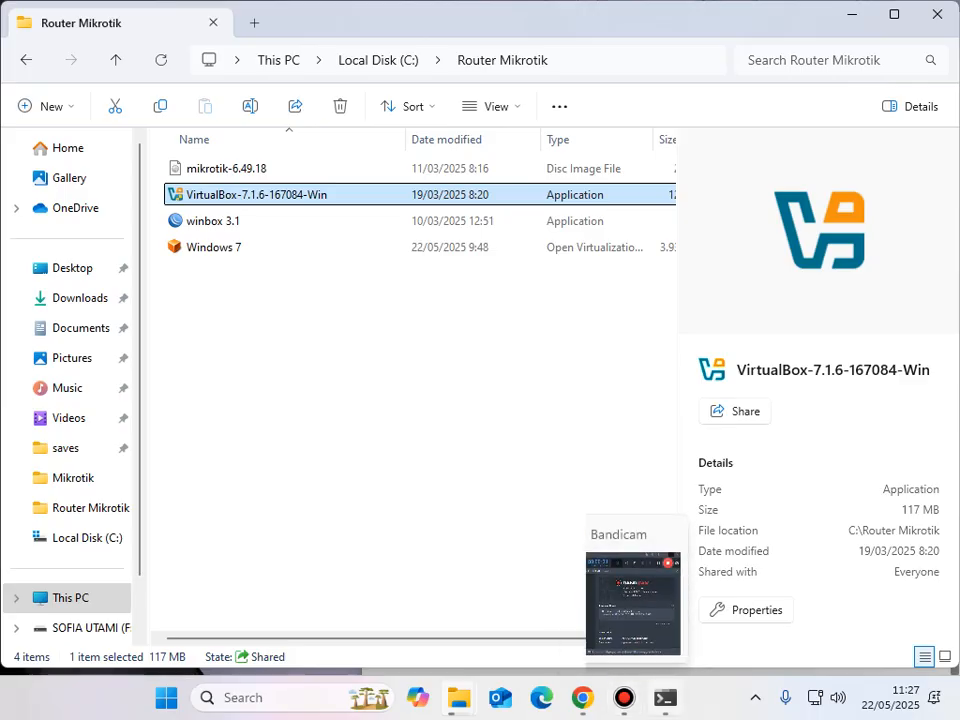
click(665, 698)
click(947, 68)
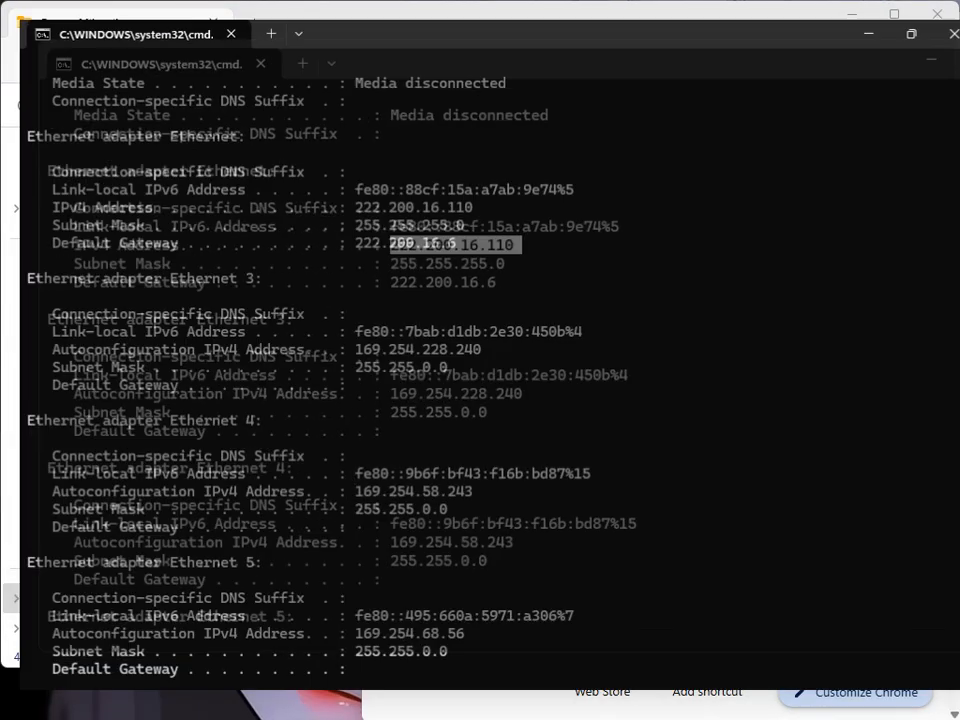
click(937, 12)
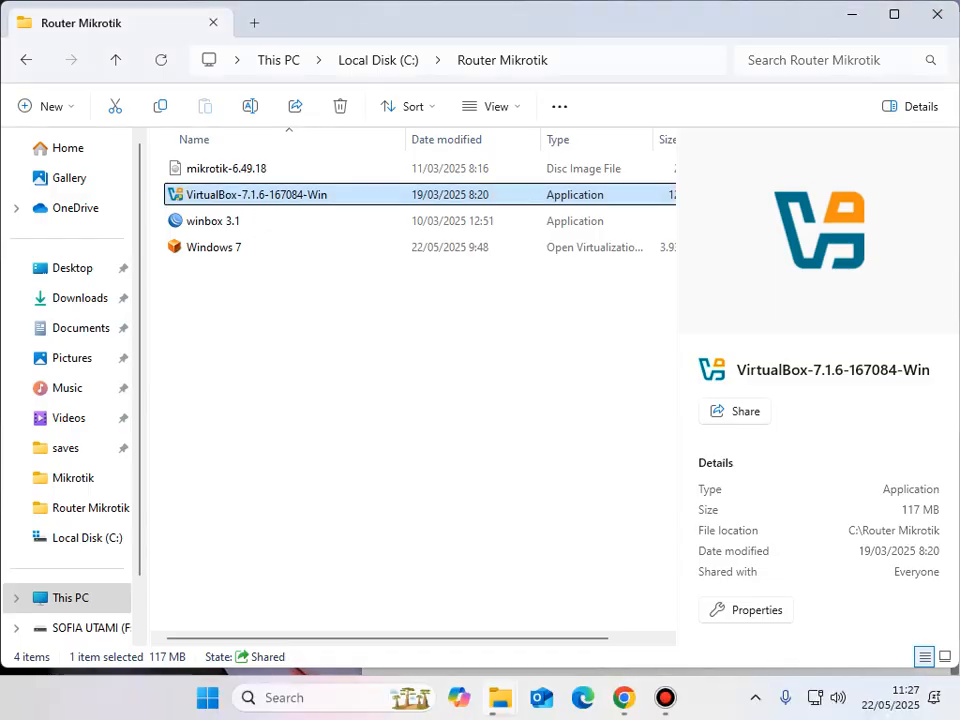
Step: Unpin Edge and Outlook from the taskbar and relaunch Oracle VirtualBox from Search
click(583, 697)
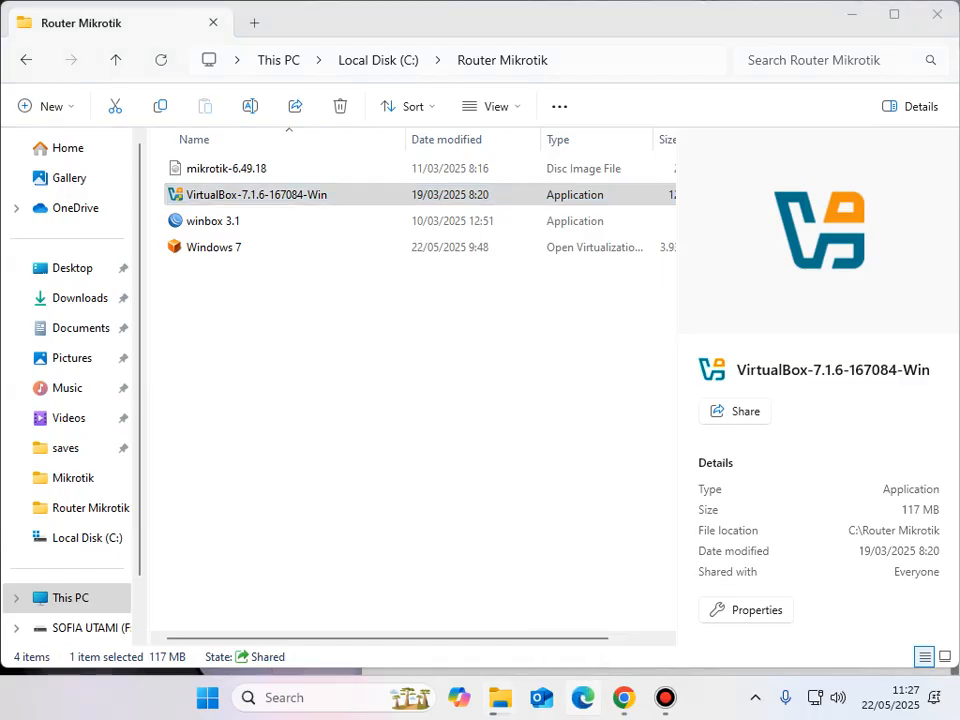
right_click(583, 697)
click(540, 647)
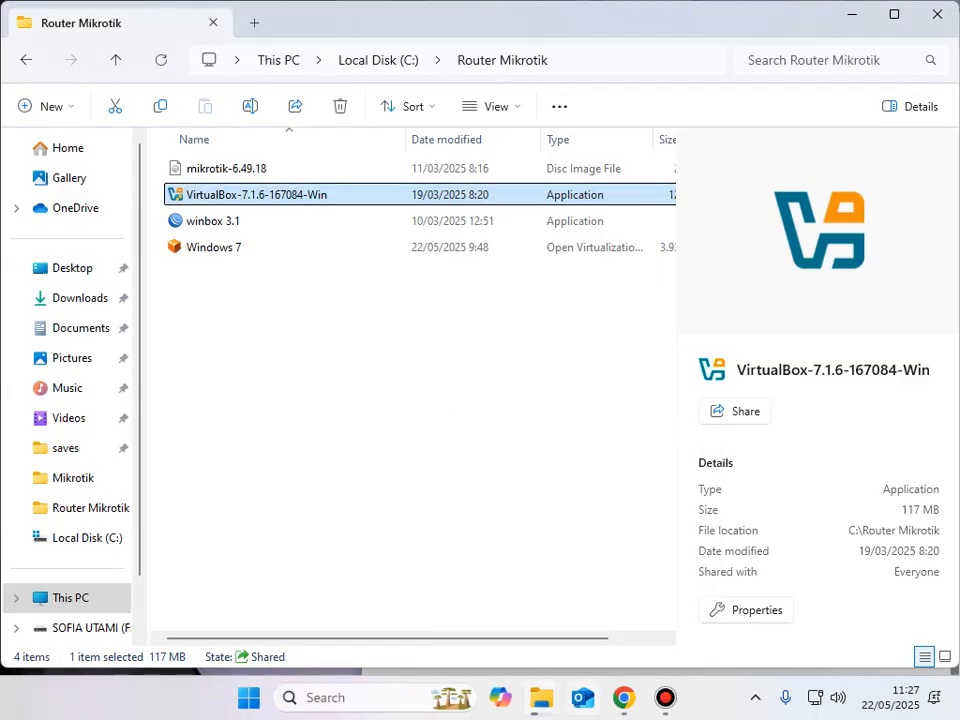
right_click(583, 697)
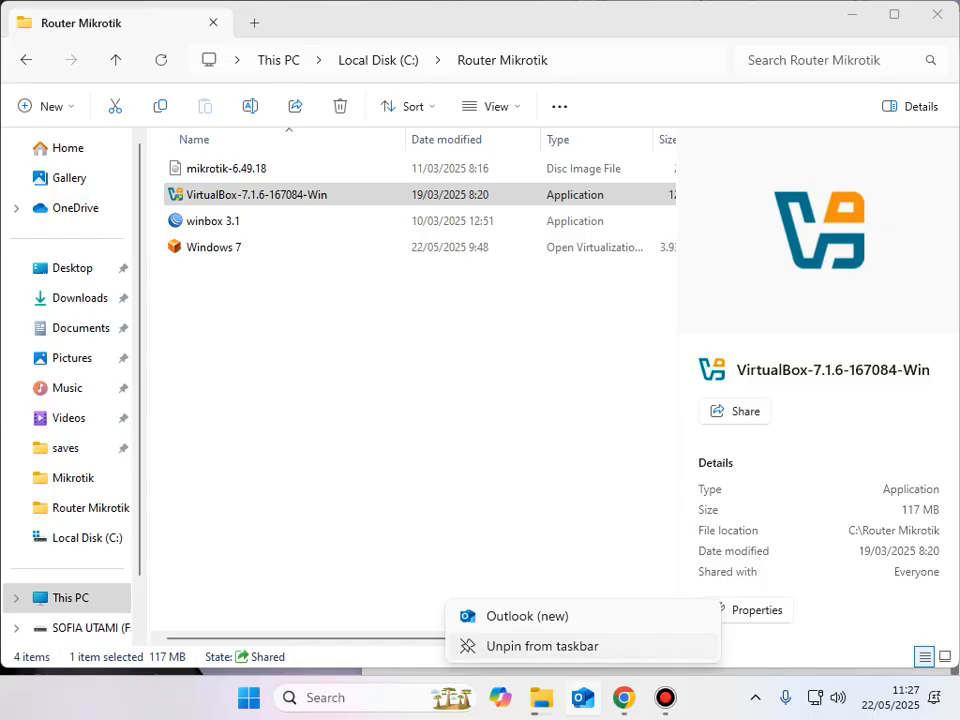
click(540, 646)
click(395, 697)
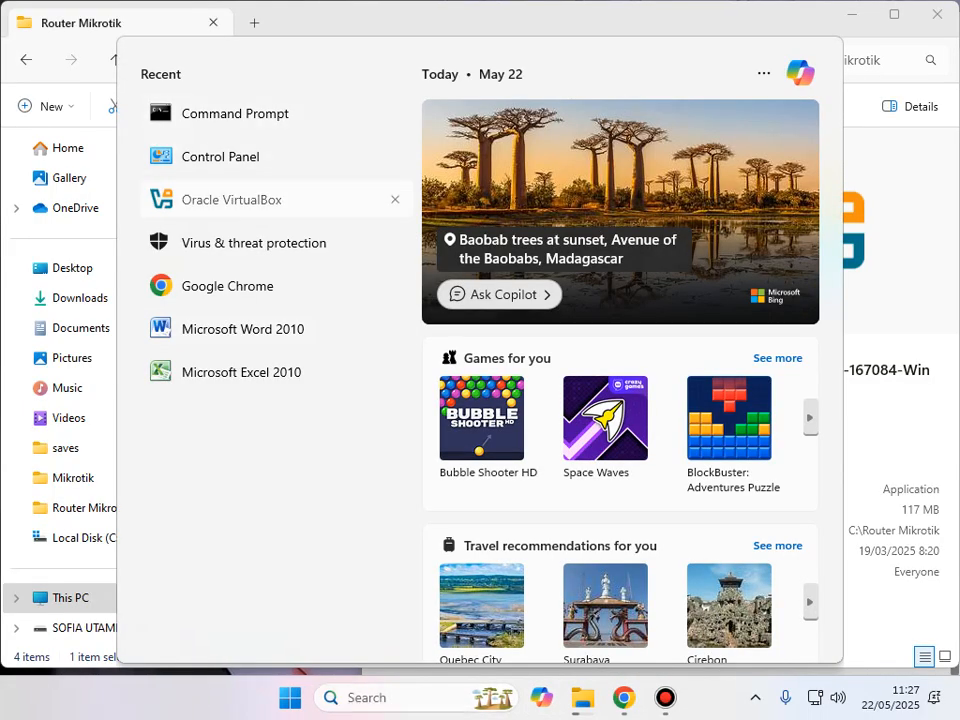
click(232, 200)
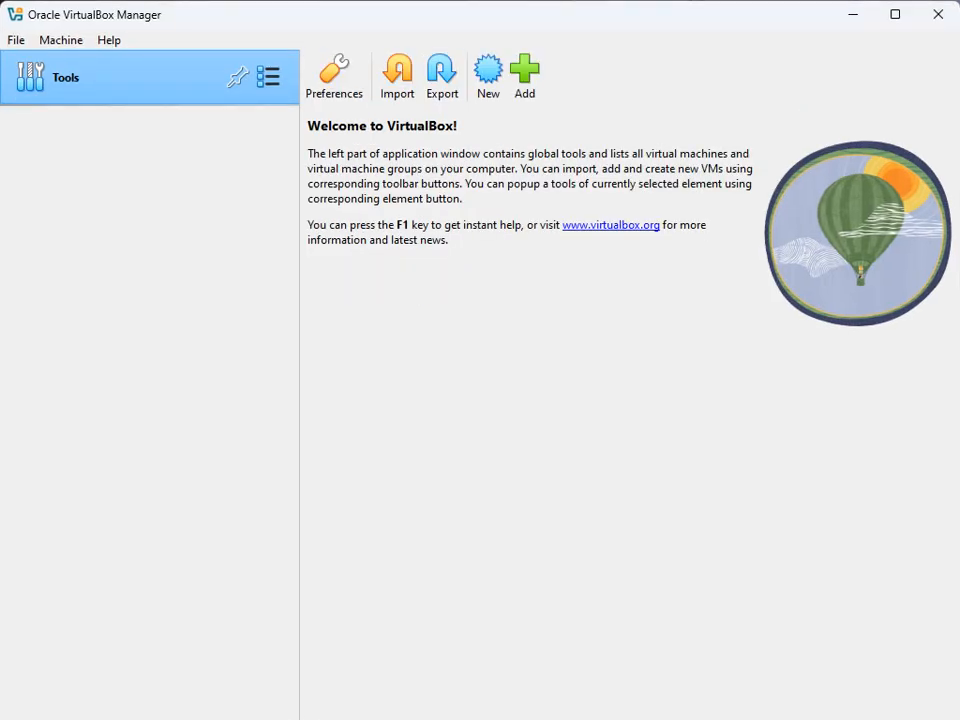
Step: Start another new virtual machine and name it Jaringan-Bridge
click(488, 76)
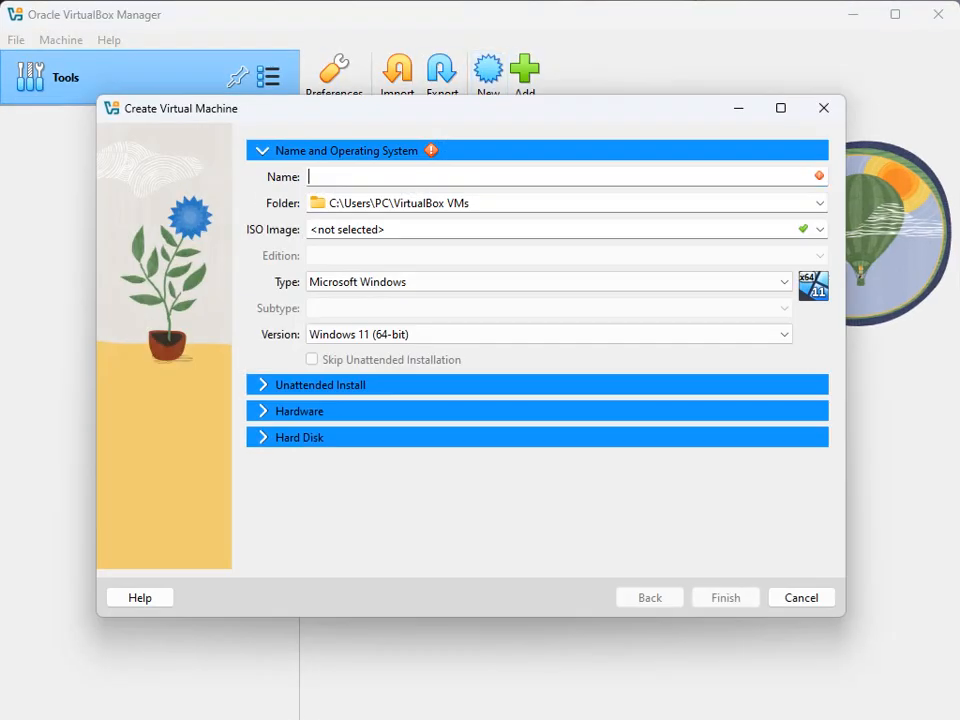
text(Ja)
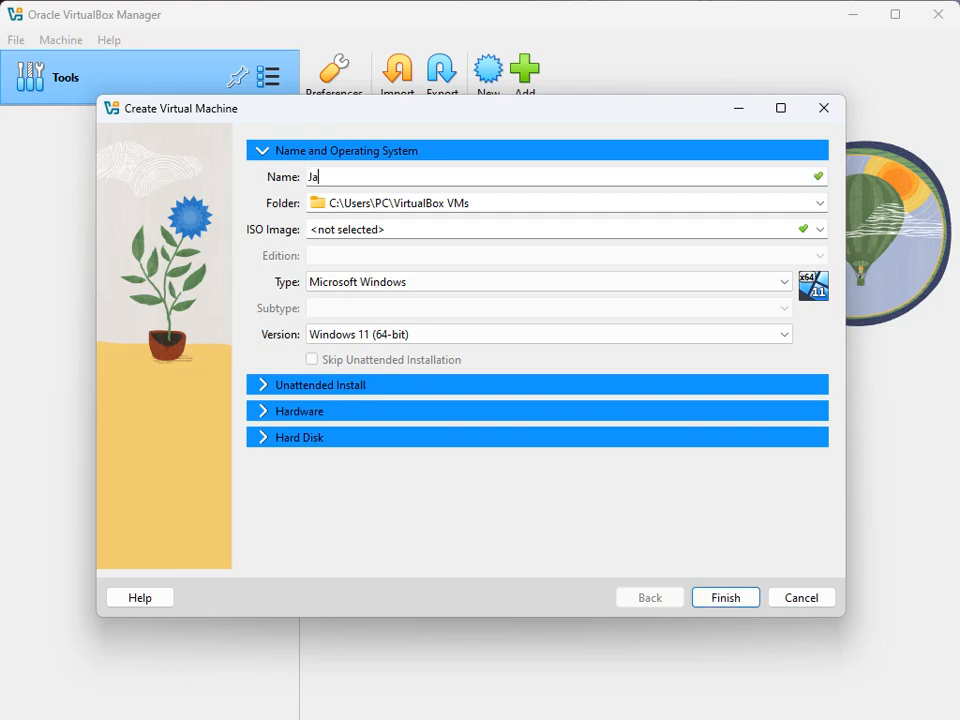
text(ringan-Bridge)
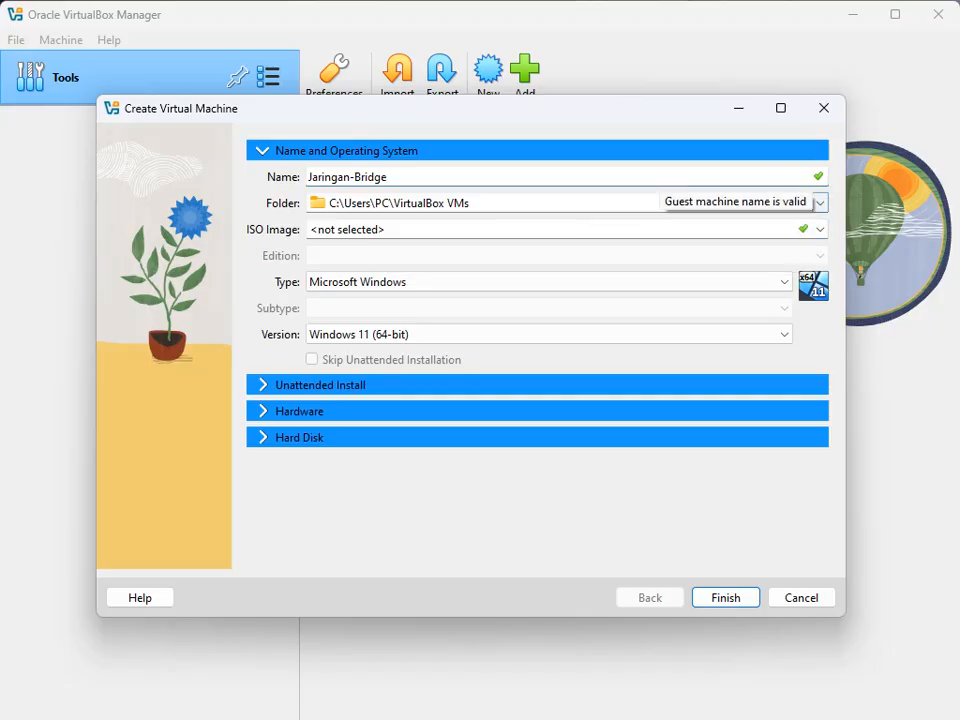
Step: Select mikrotik-6.49.18 from C:\Router Mikrotik as Jaringan-Bridge's ISO image
click(819, 229)
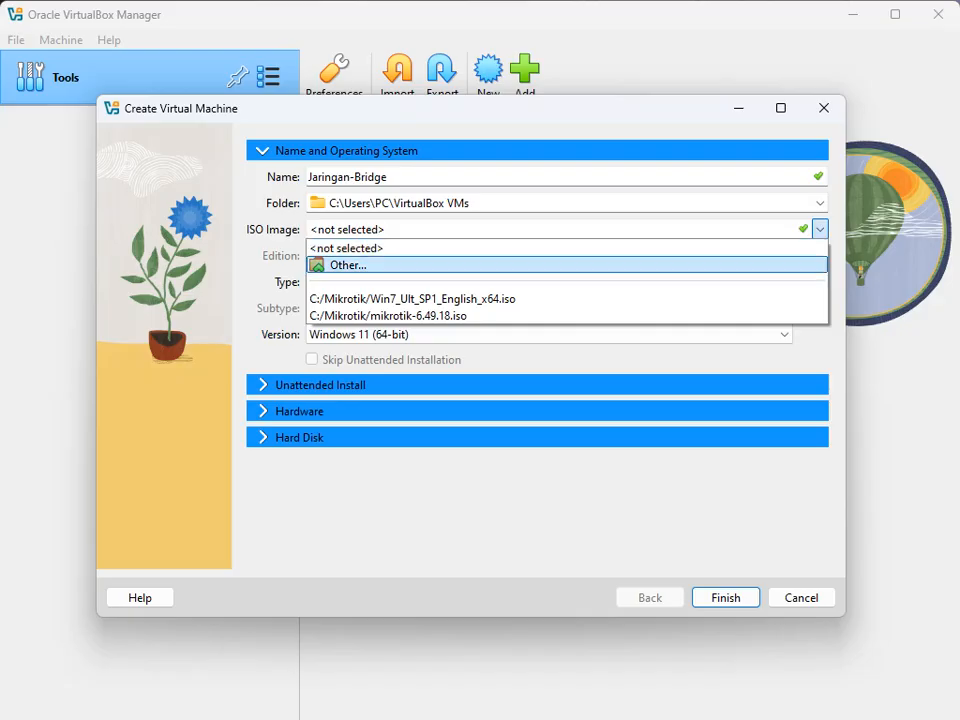
click(348, 265)
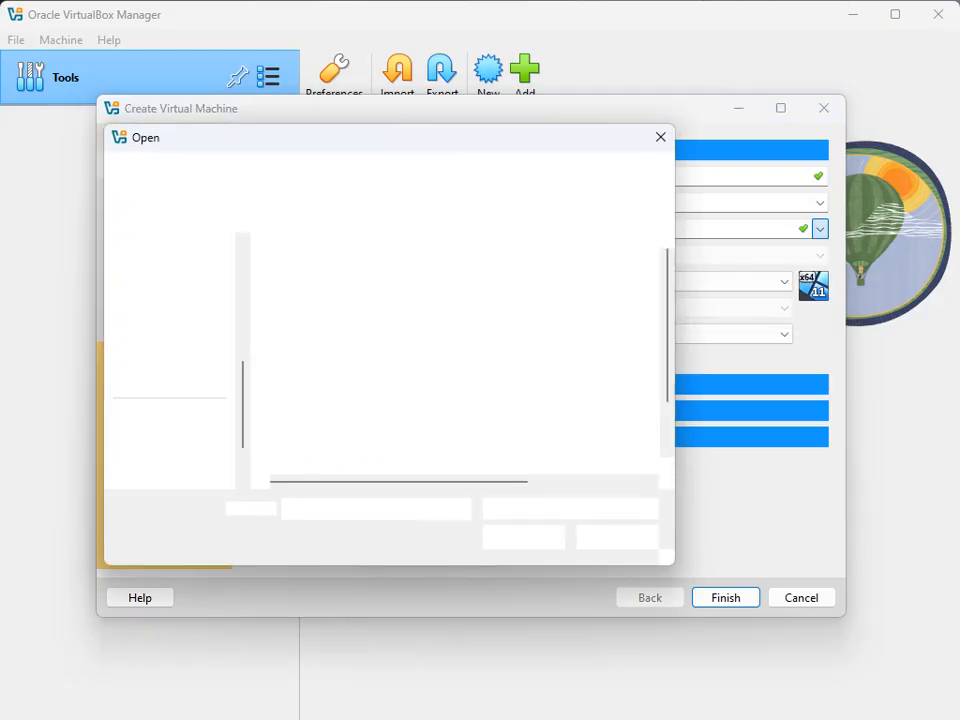
scroll(350, 360, down, 1)
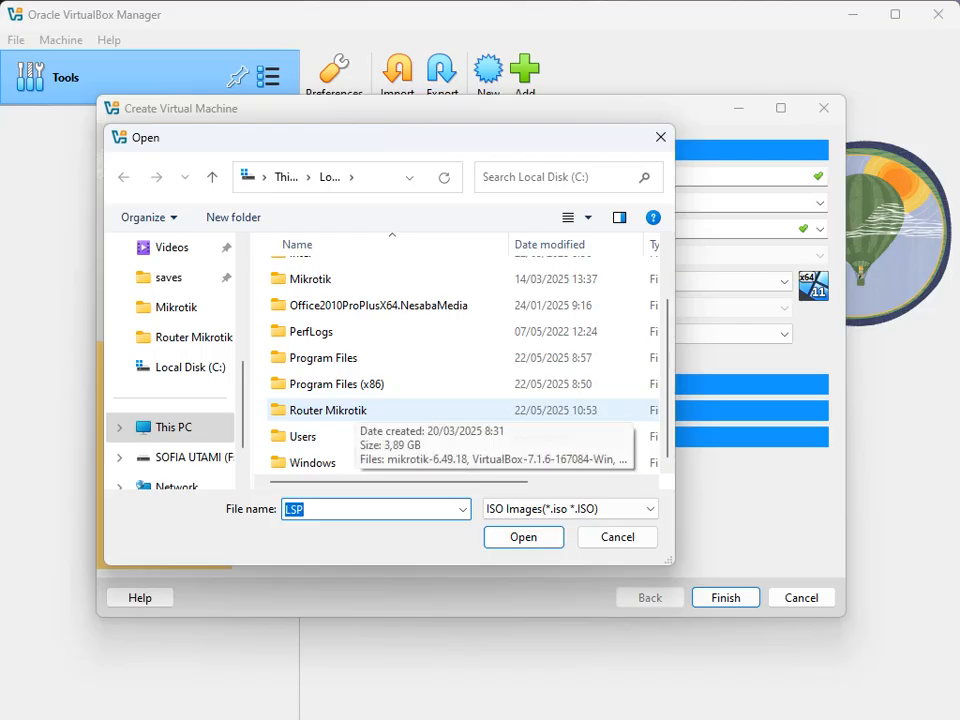
double_click(330, 410)
click(330, 273)
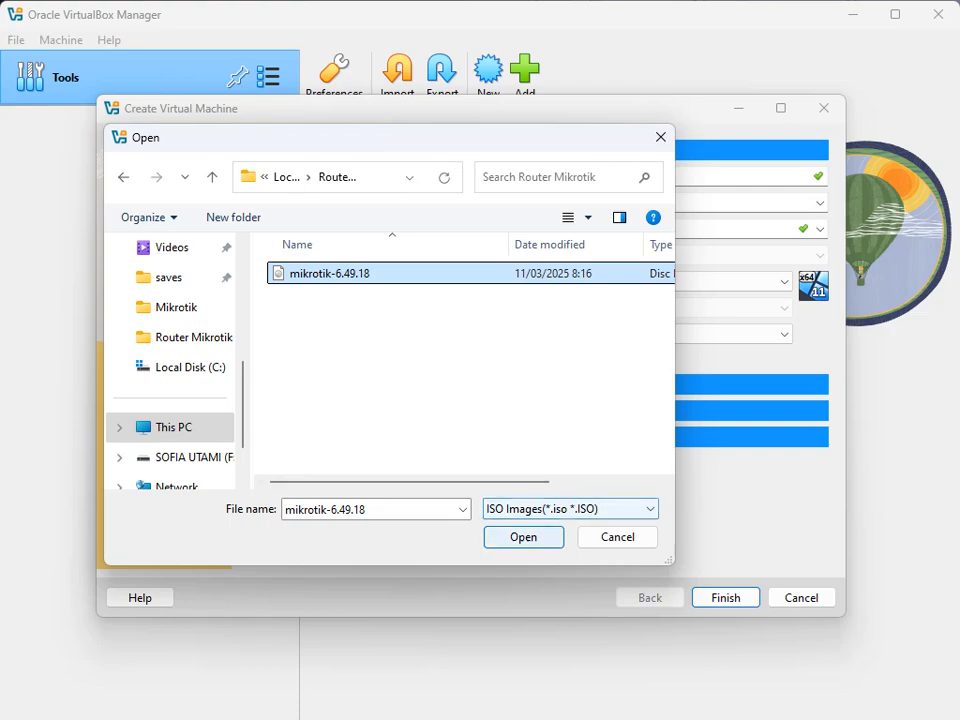
key(Return)
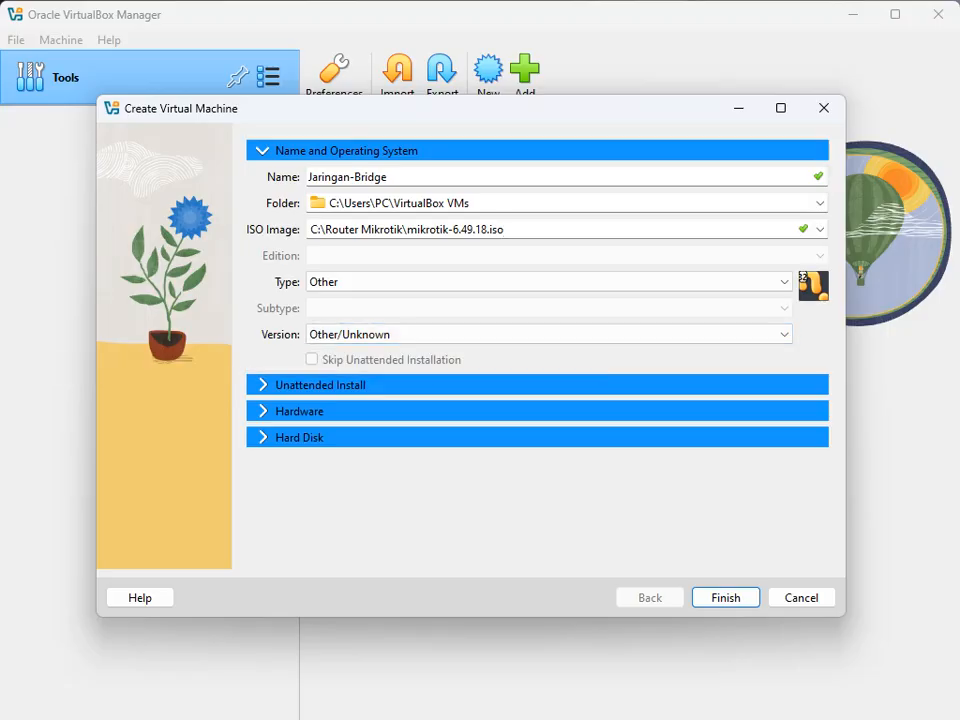
Step: Raise Jaringan-Bridge's base memory to 1024 MB and finish the wizard
click(298, 411)
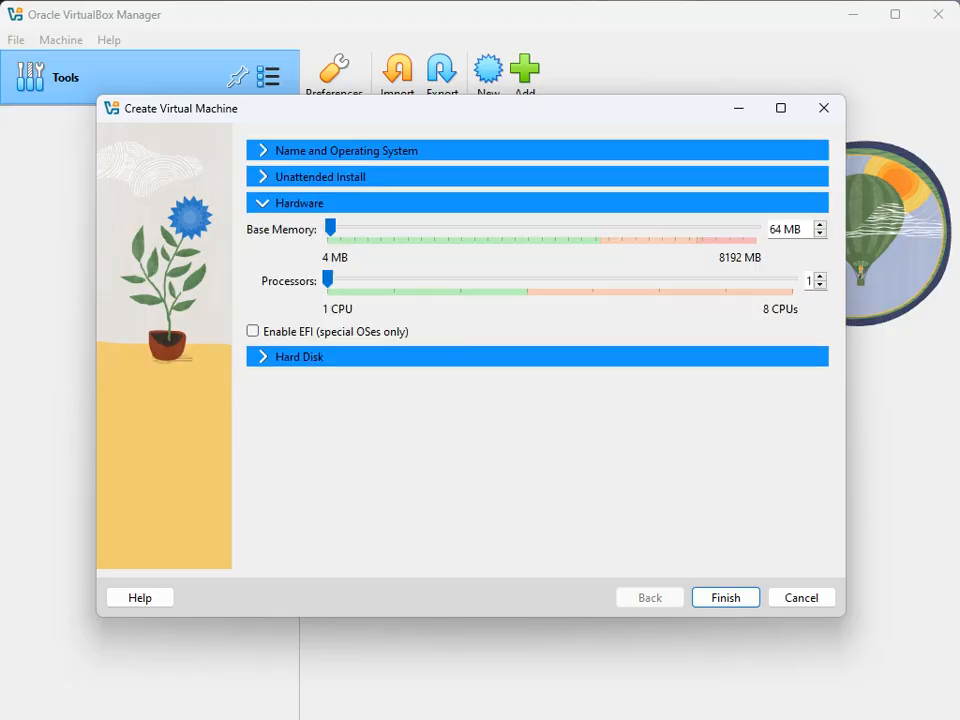
drag(330, 228, 381, 228)
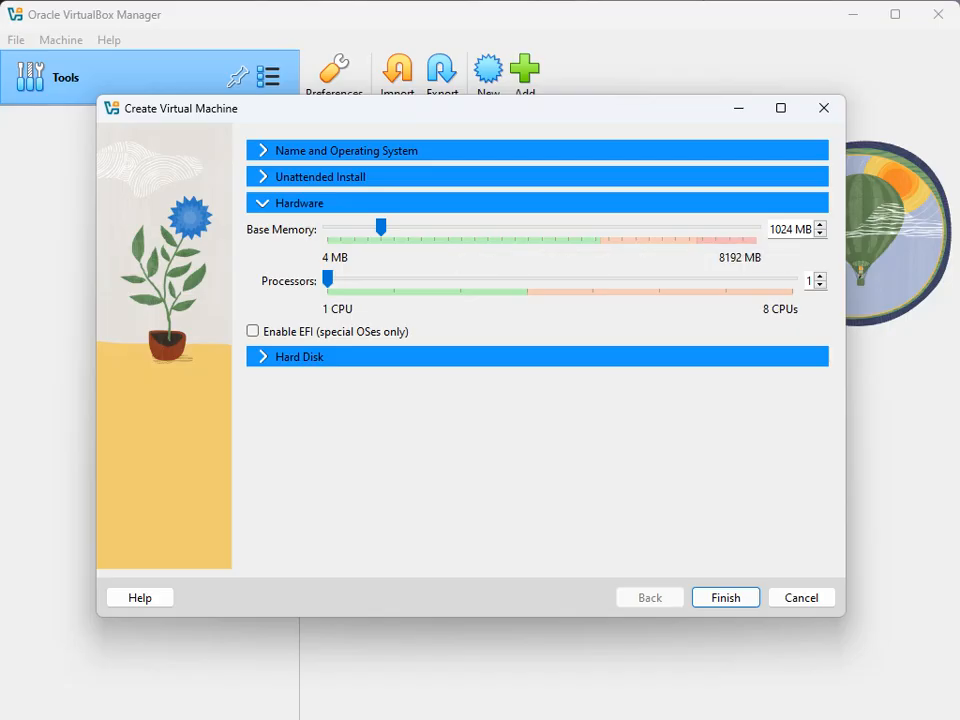
key(Return)
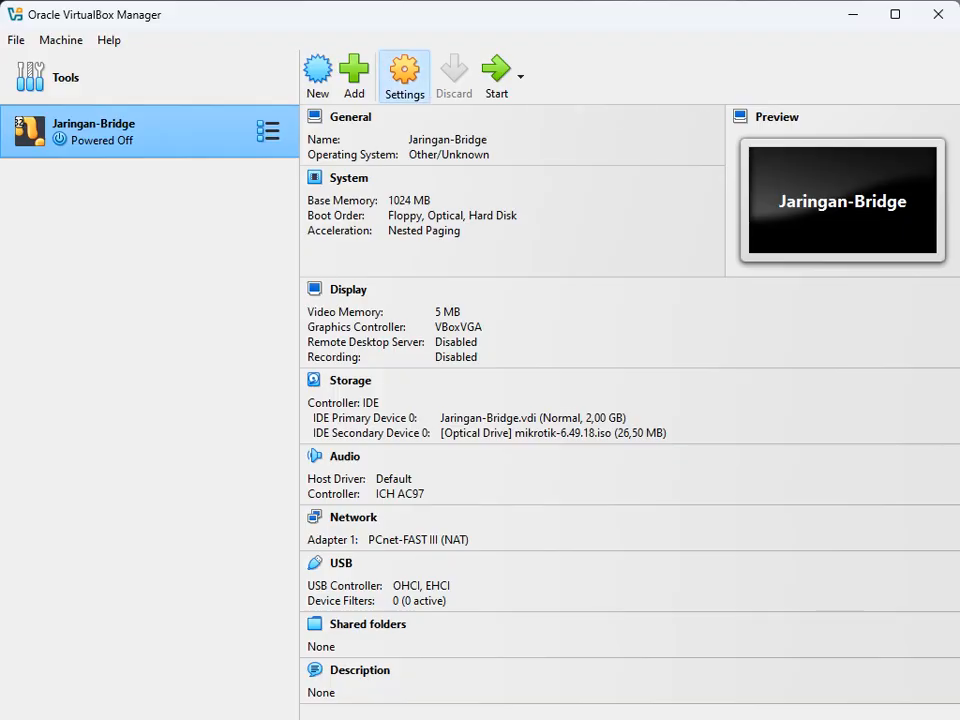
Step: Enable Adapter 2 of Jaringan-Bridge as Host-only Adapter with promiscuous mode Allow All
click(404, 75)
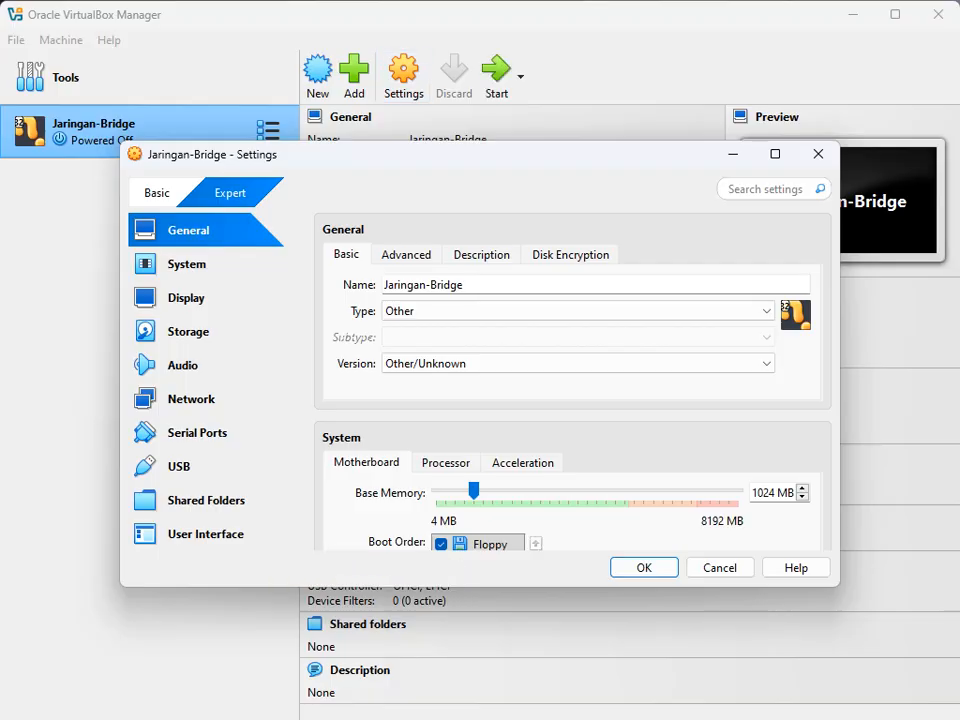
click(191, 399)
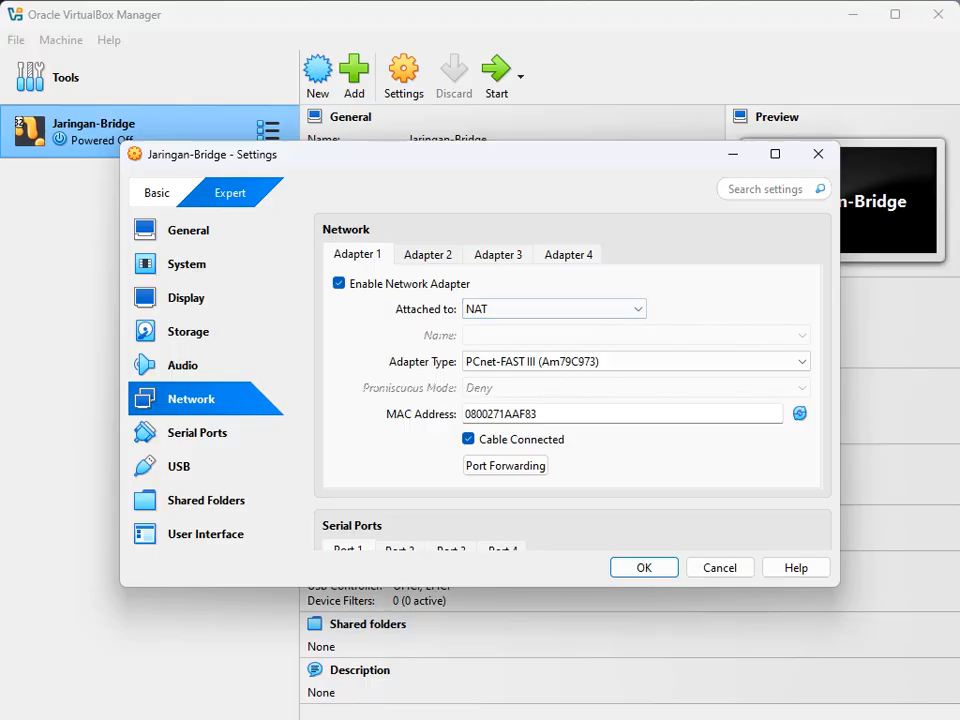
click(428, 254)
click(339, 283)
click(339, 283)
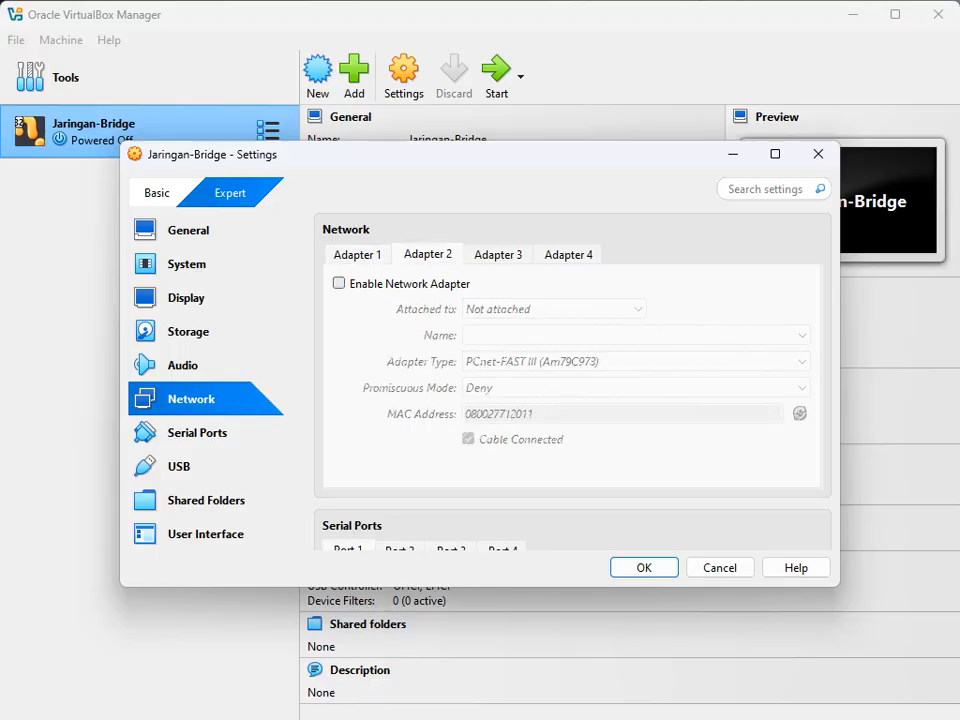
click(339, 283)
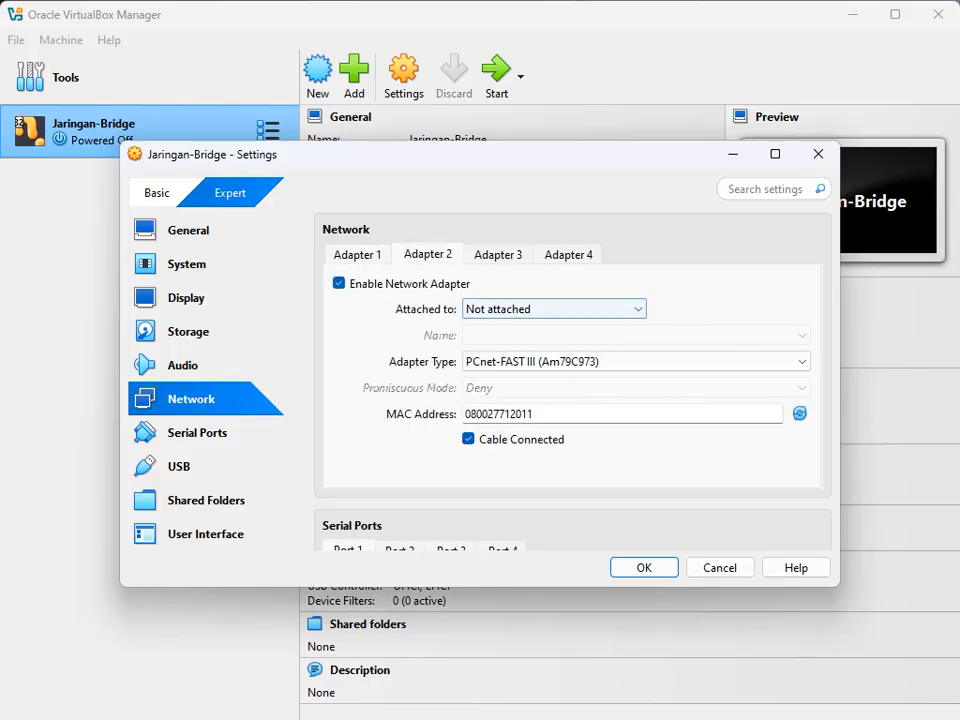
click(553, 309)
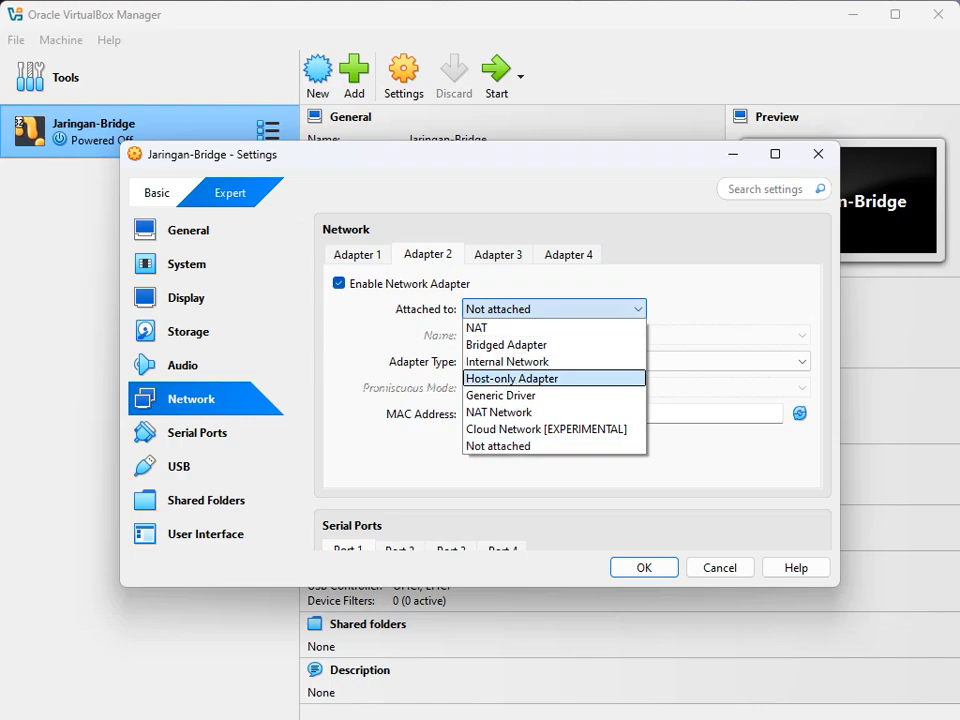
click(553, 378)
click(636, 387)
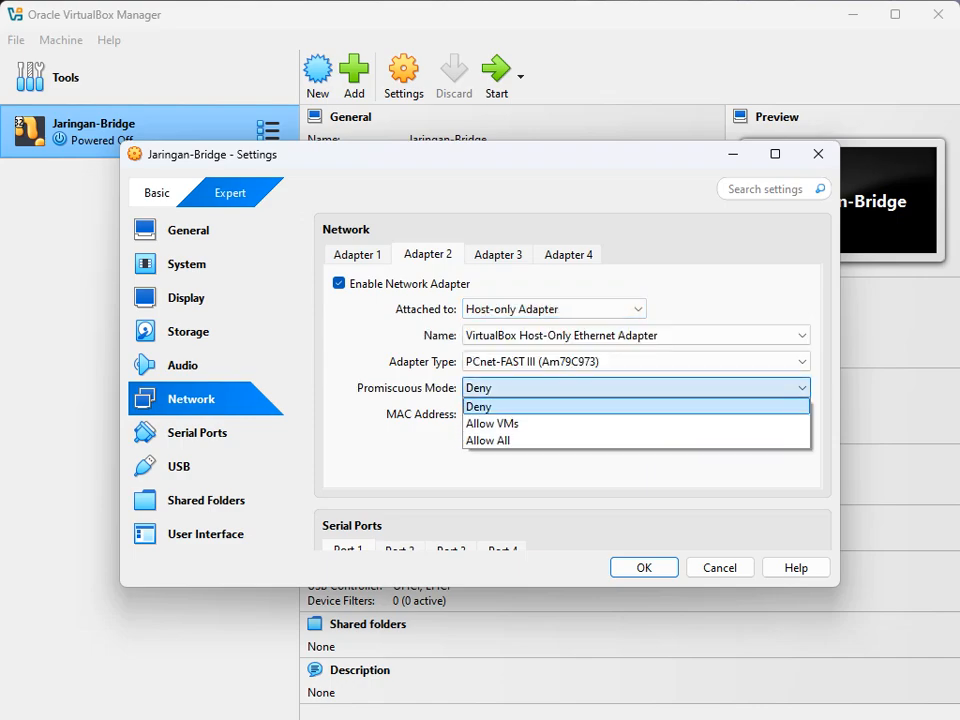
key(Return)
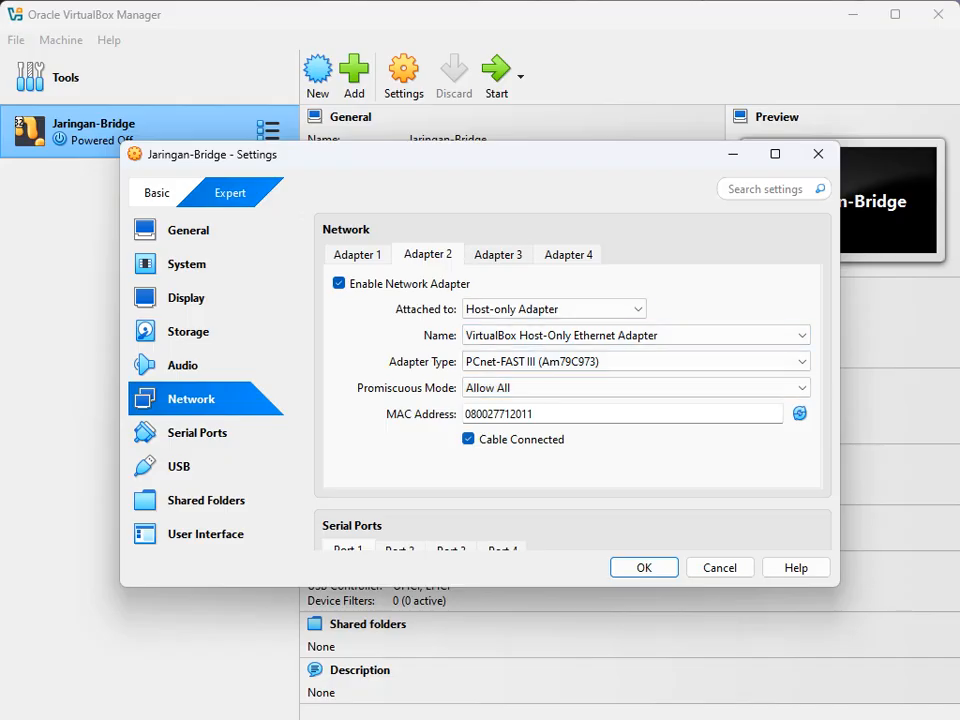
Step: Enable Adapters 3 and 4 on Internal Network with promiscuous mode Allow All
click(498, 254)
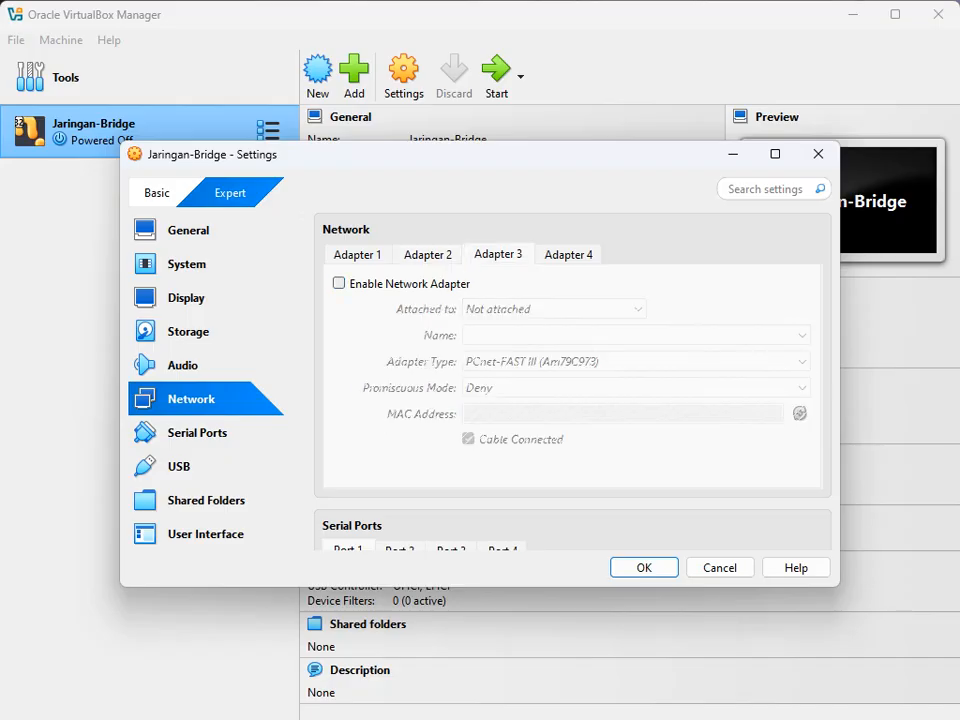
click(339, 284)
click(554, 309)
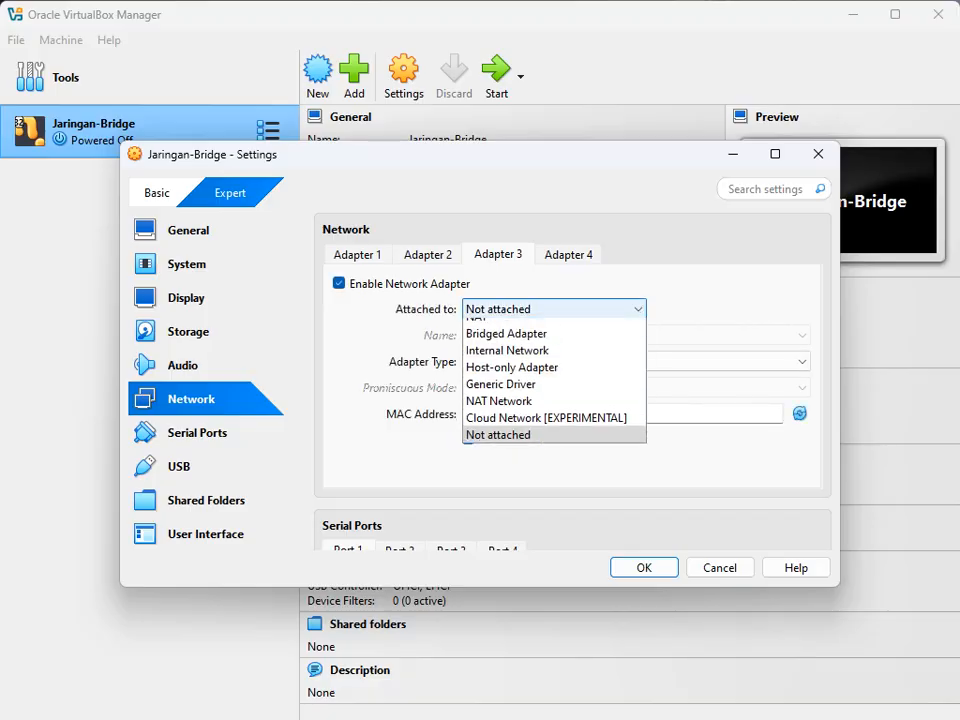
click(518, 361)
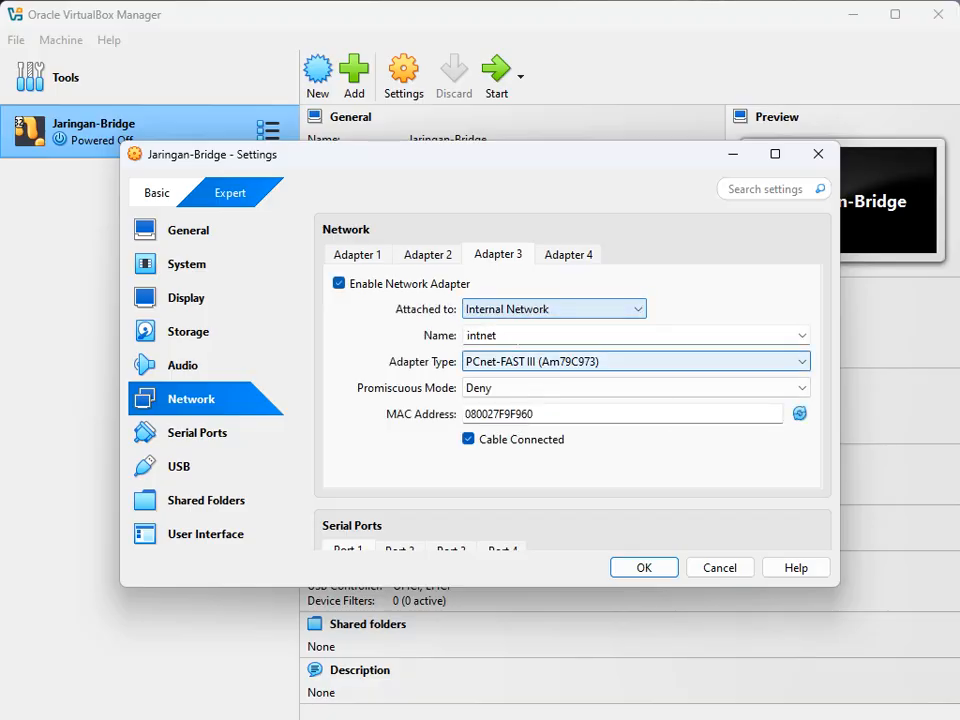
click(636, 388)
click(514, 439)
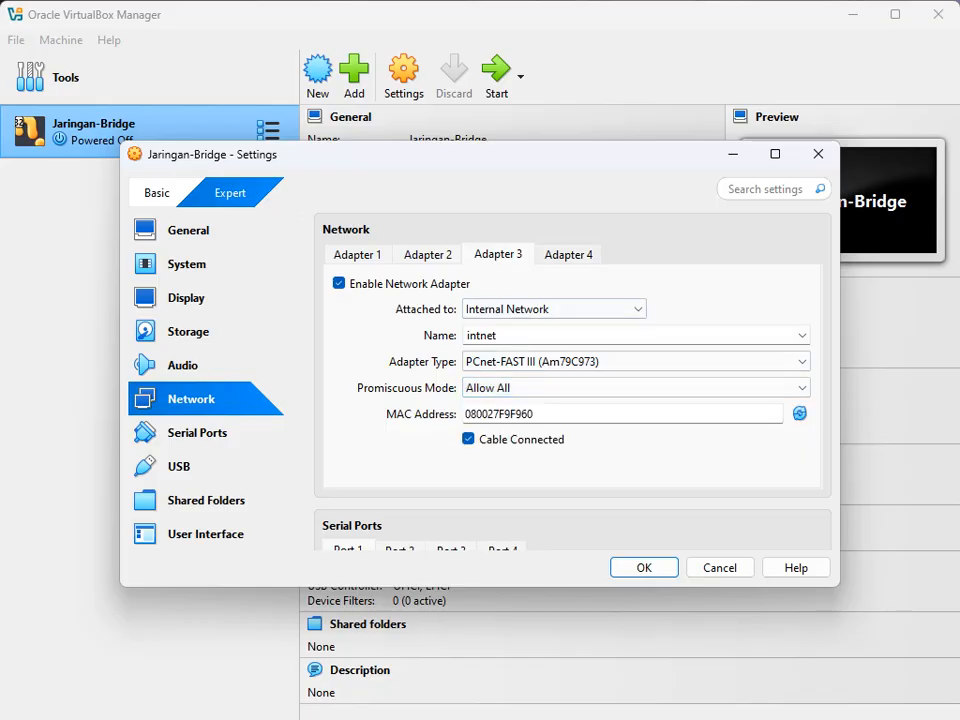
click(568, 254)
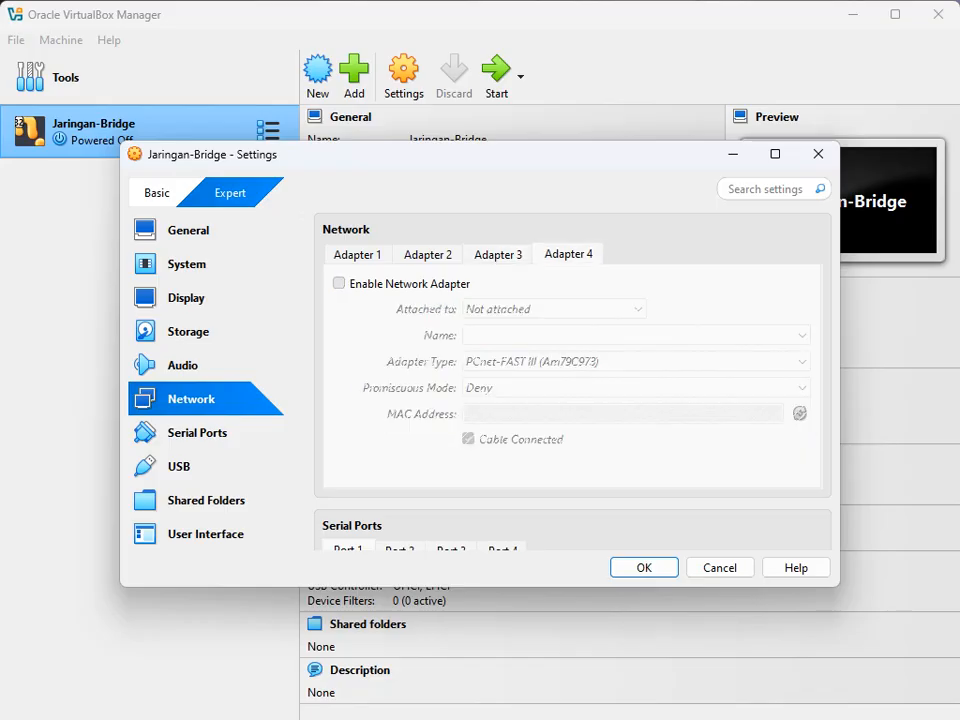
click(339, 284)
click(553, 309)
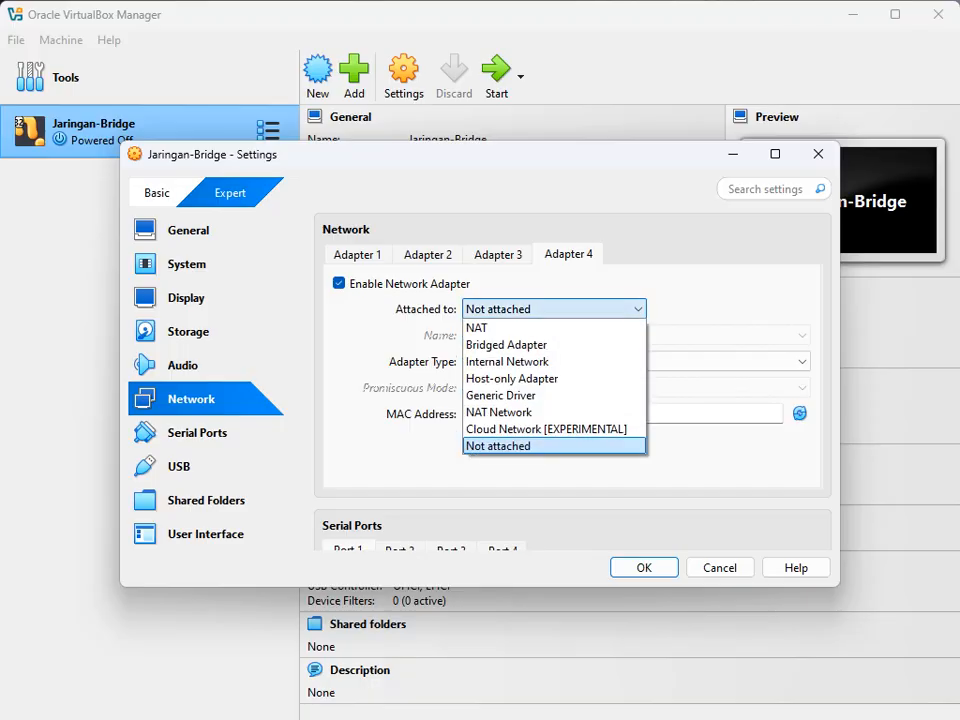
click(550, 362)
click(553, 388)
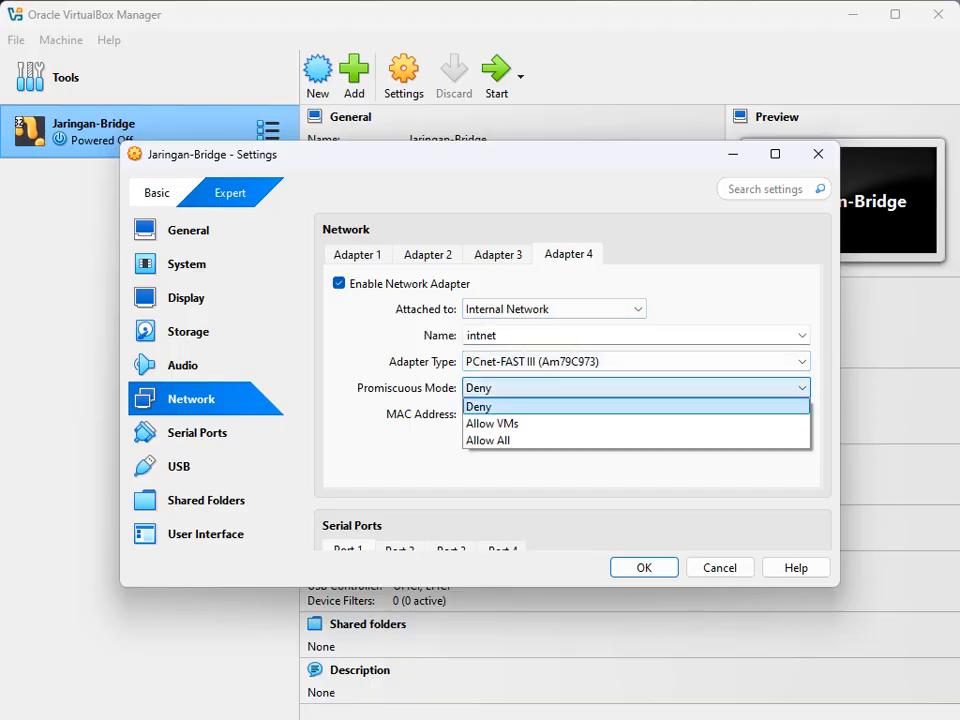
click(550, 440)
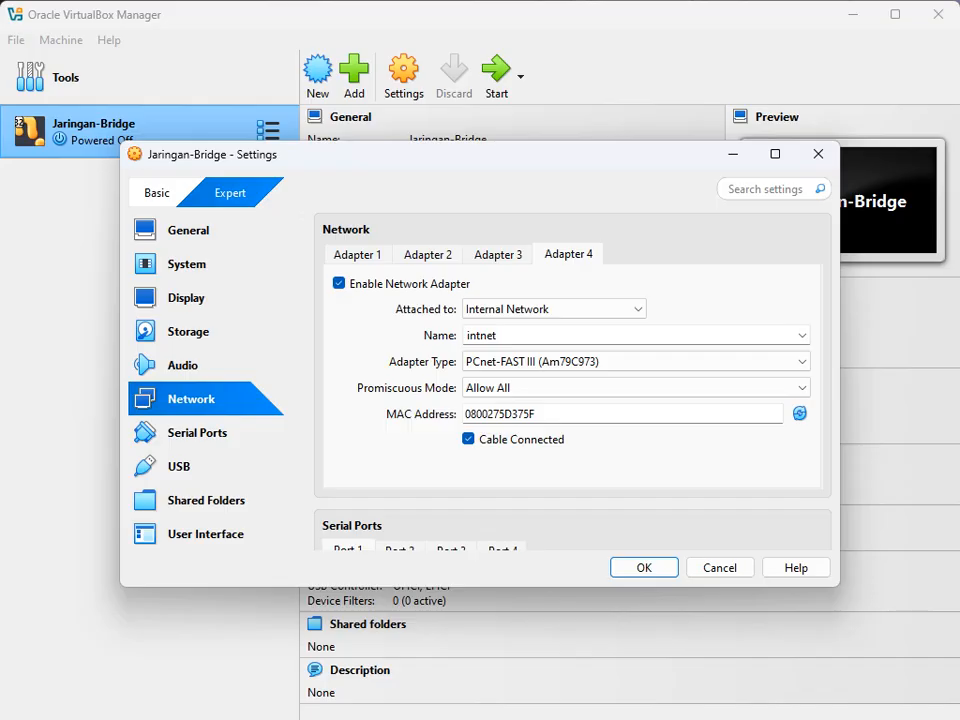
Step: Review all four adapters (NAT, Host-only, two Internal Network) and save the network settings
click(357, 255)
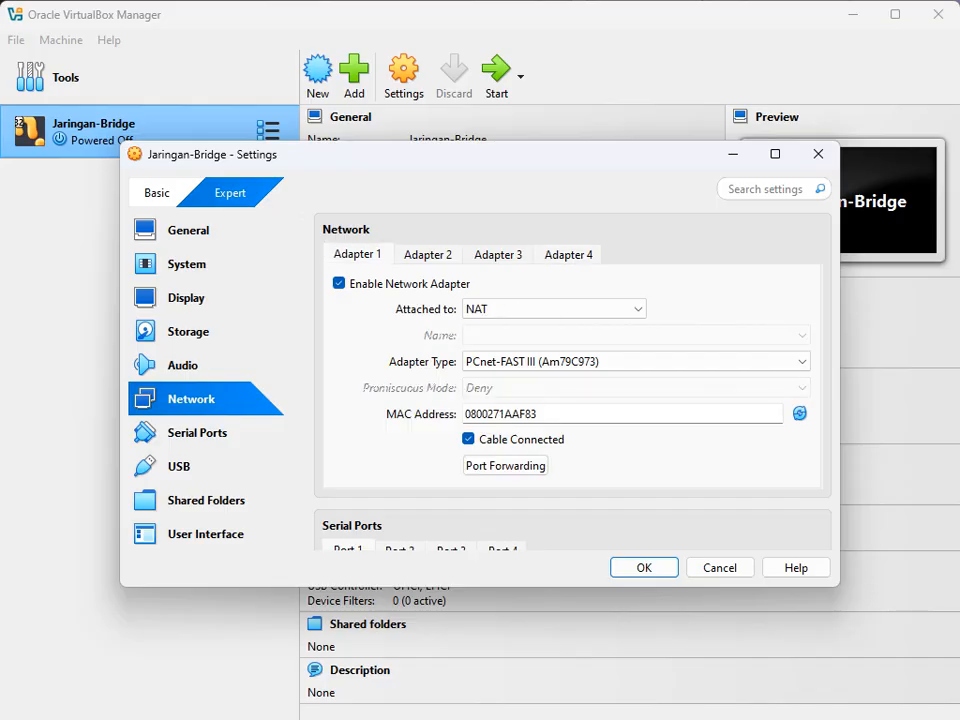
click(428, 255)
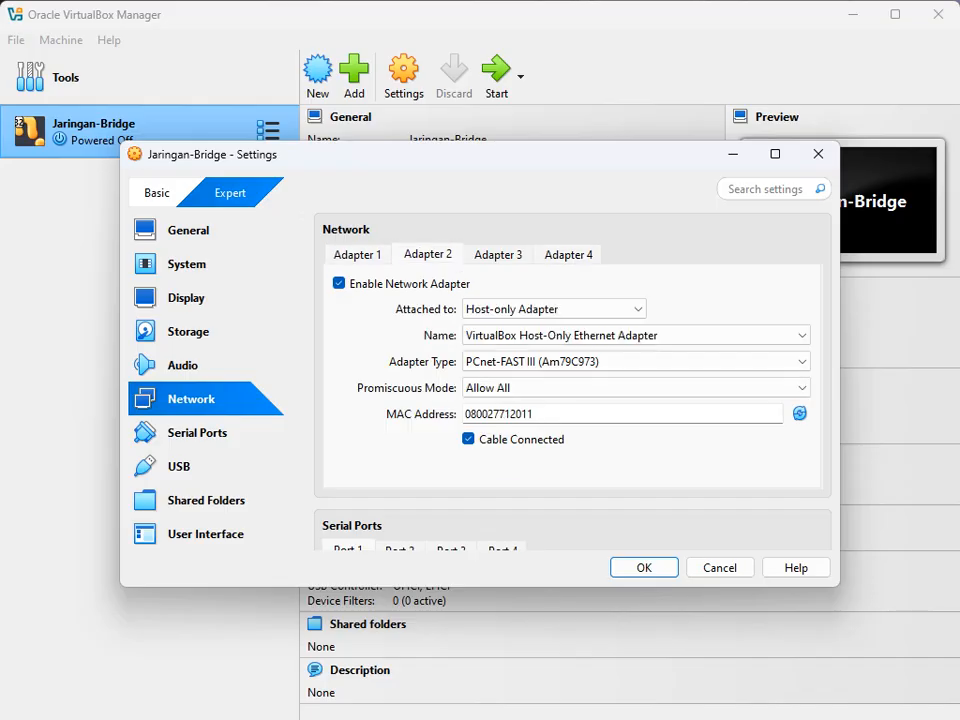
click(498, 255)
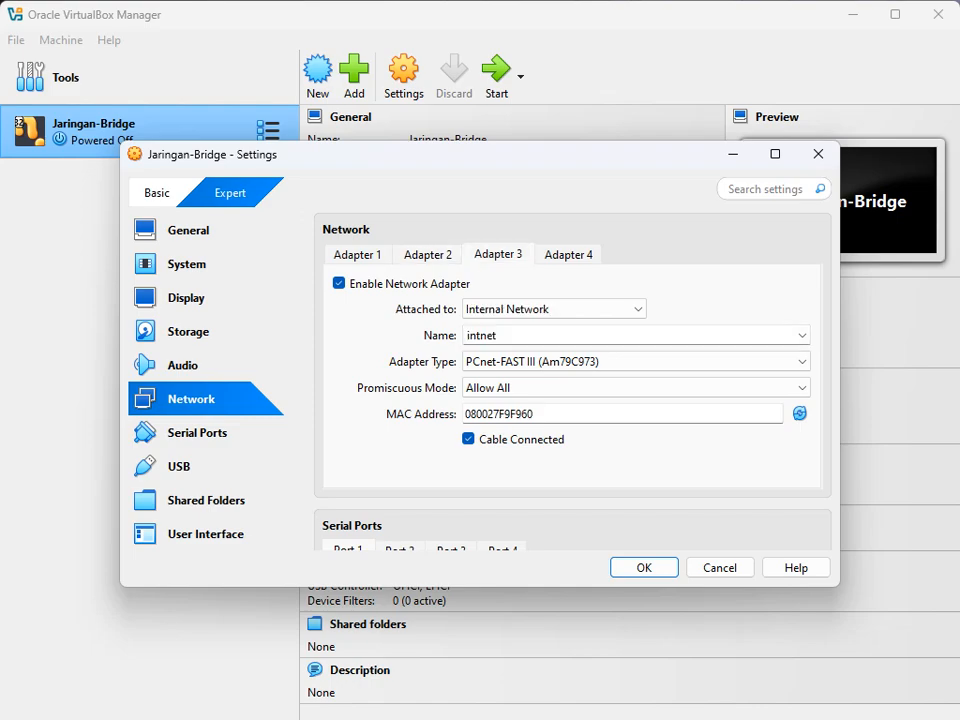
click(568, 255)
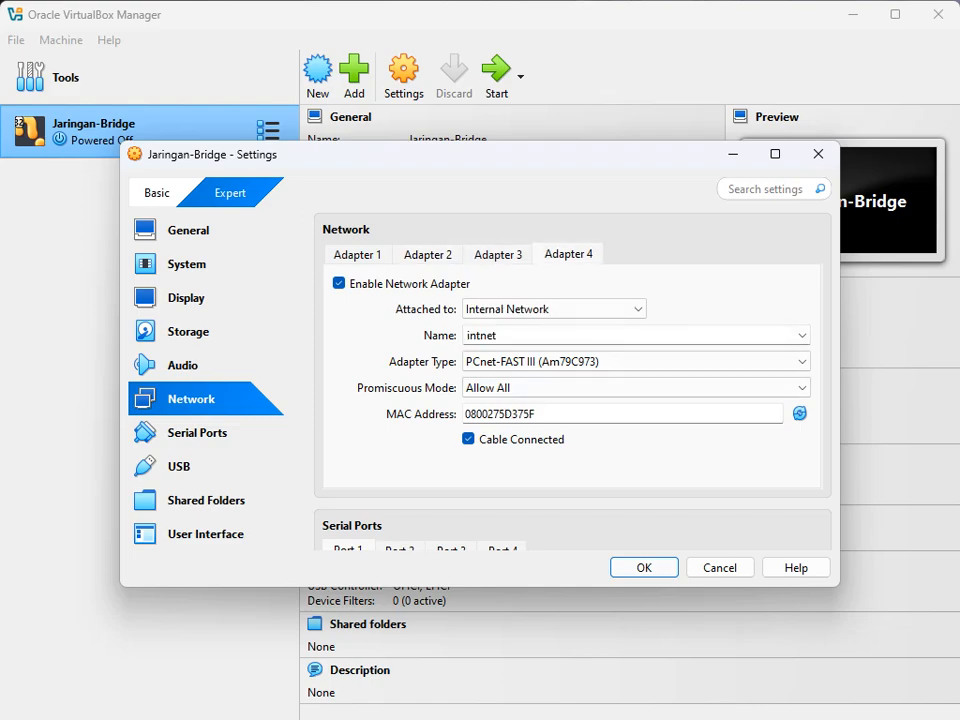
click(644, 567)
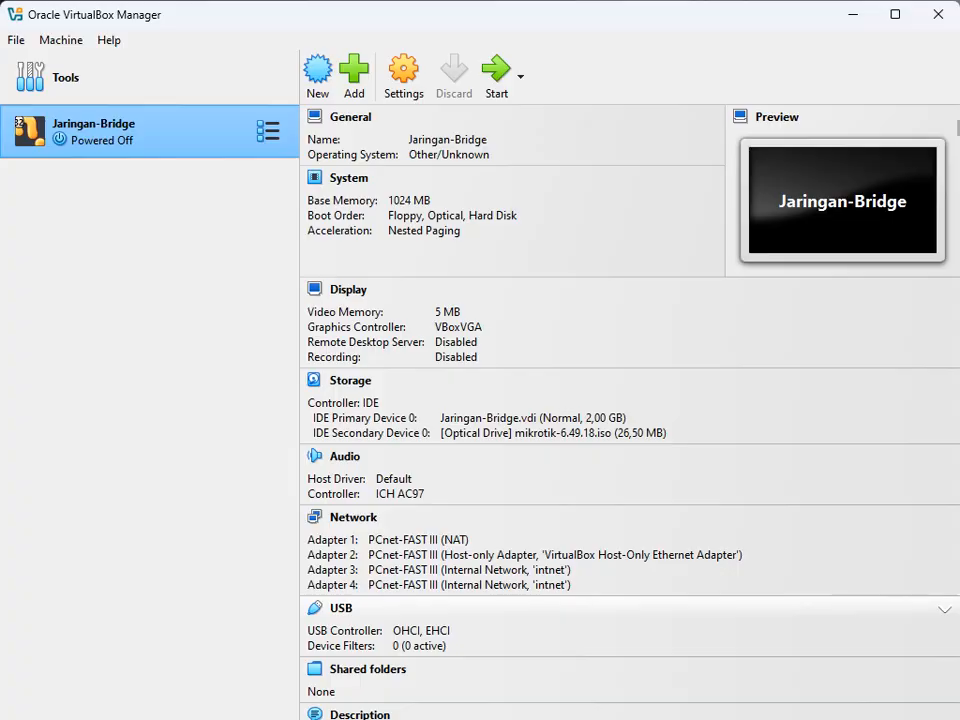
Step: Start Jaringan-Bridge and maximize its window to reach the MikroTik installer package list
click(624, 697)
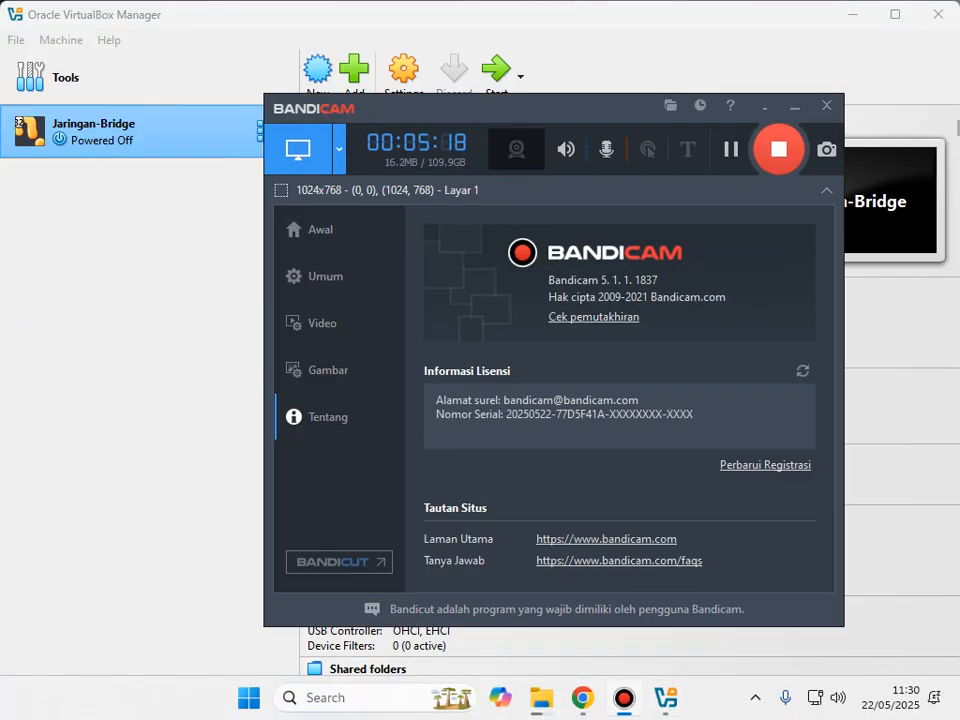
click(624, 697)
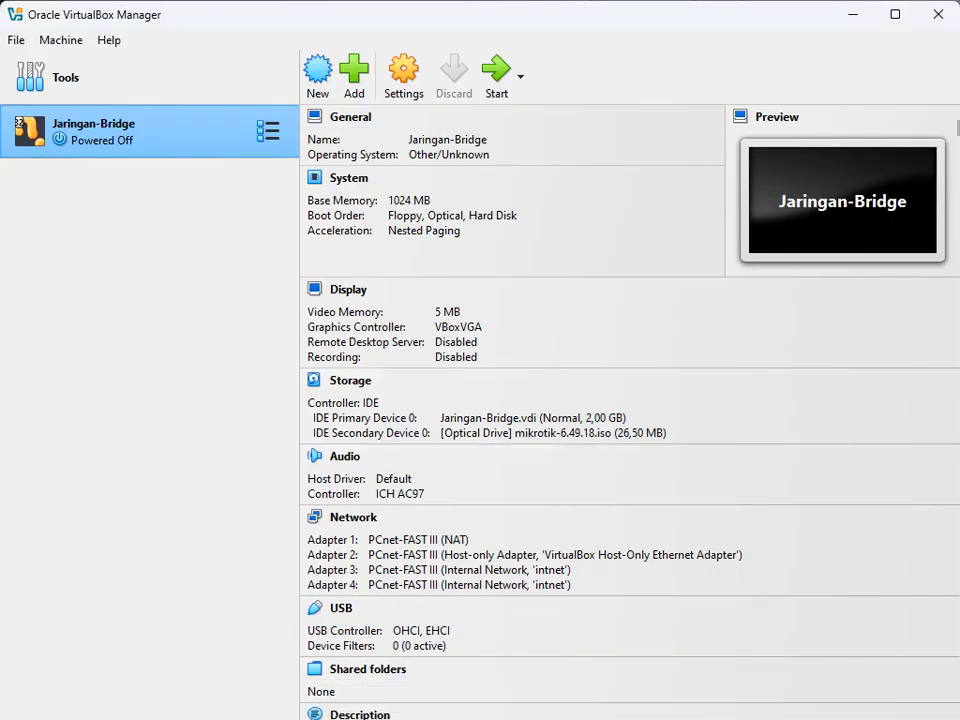
click(496, 72)
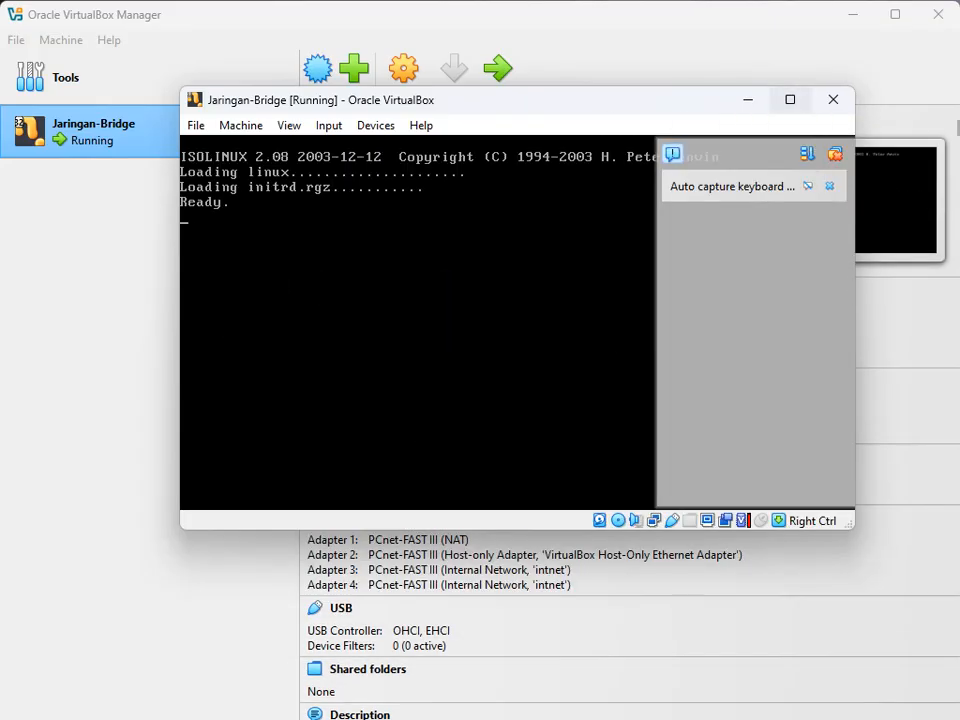
click(790, 99)
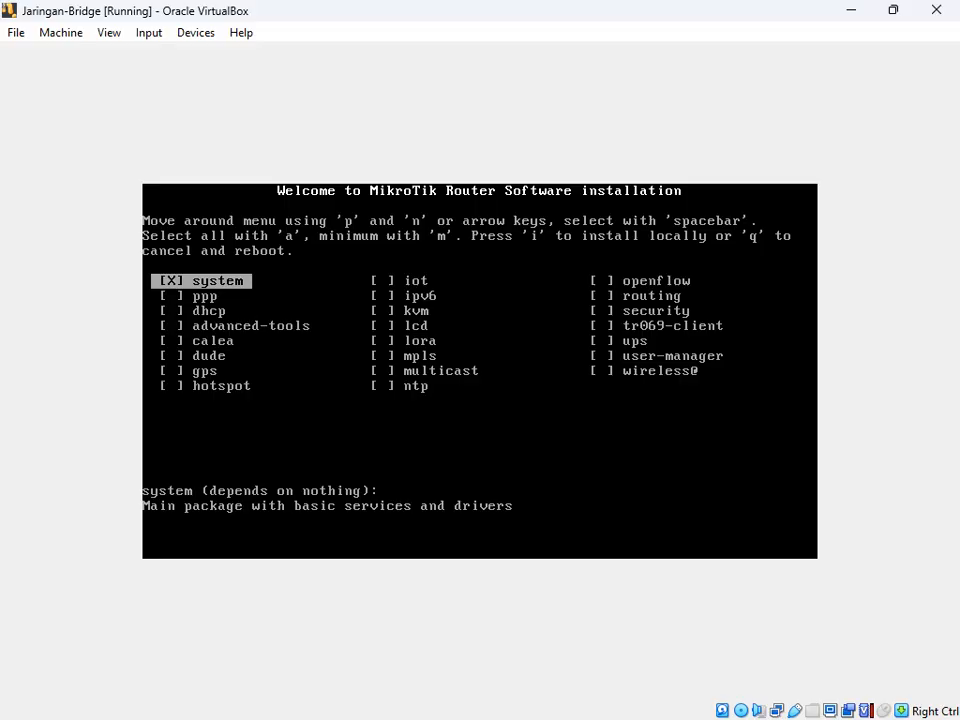
Step: Select all MikroTik packages, install them locally, and answer y to keep configuration and continue
key(a)
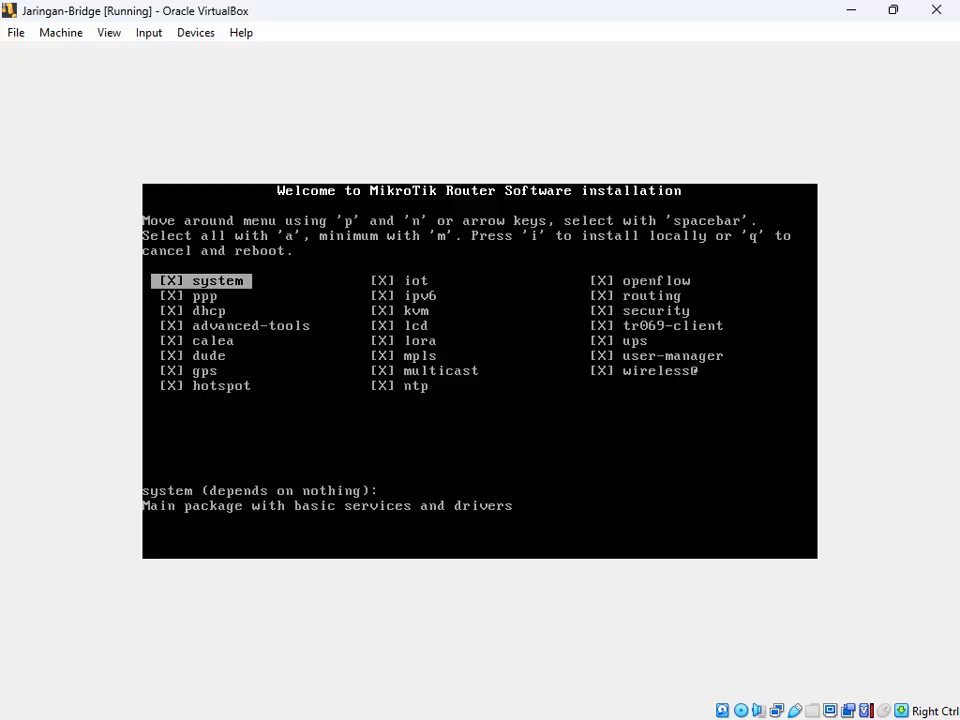
key(i)
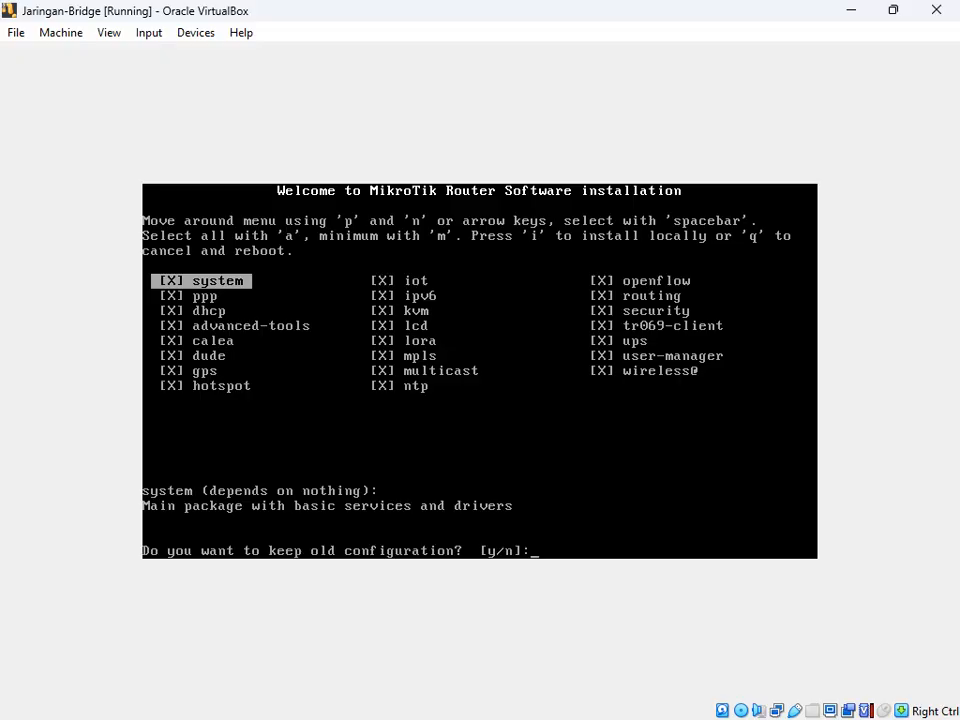
text(y/n]:)
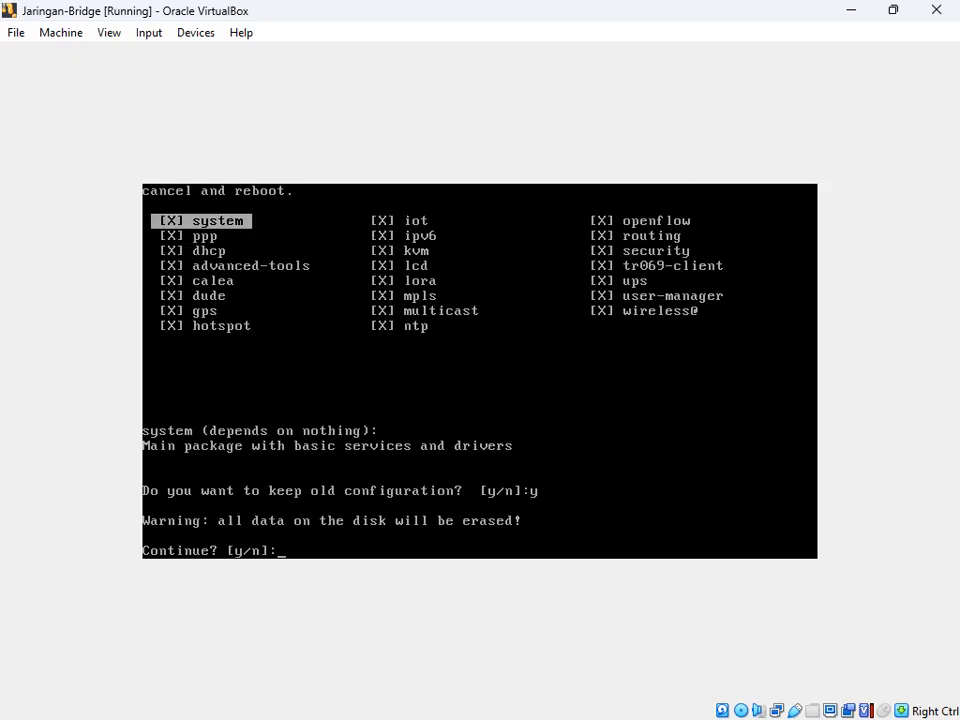
text(y)
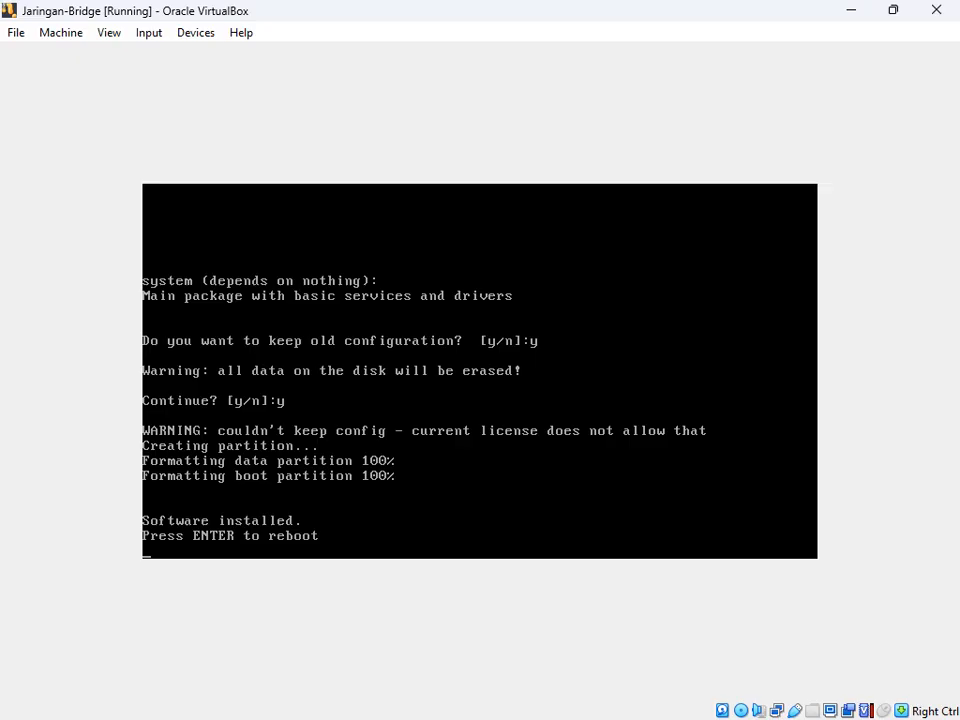
click(195, 33)
Step: Force-unmount the MikroTik ISO from the virtual drive and reboot the router VM
mouse_move(237, 56)
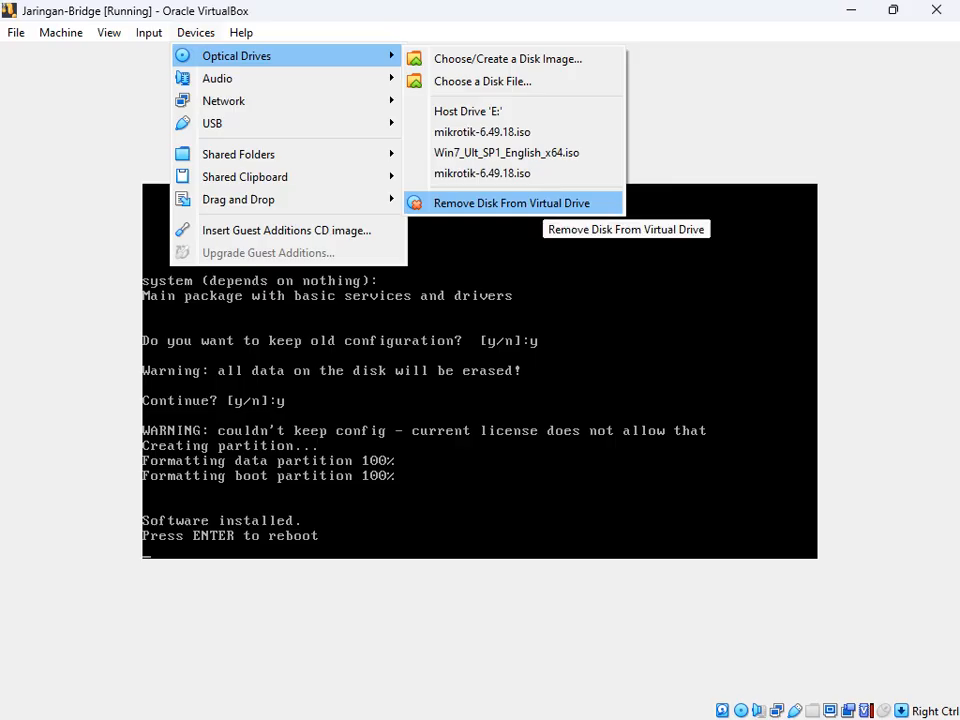
key(Return)
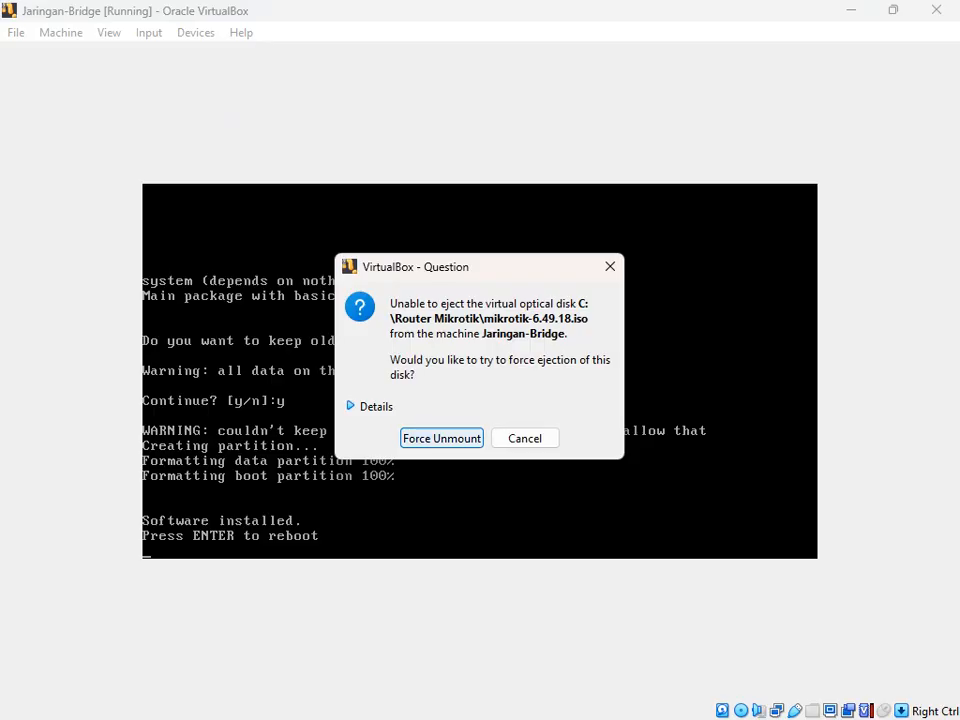
key(Return)
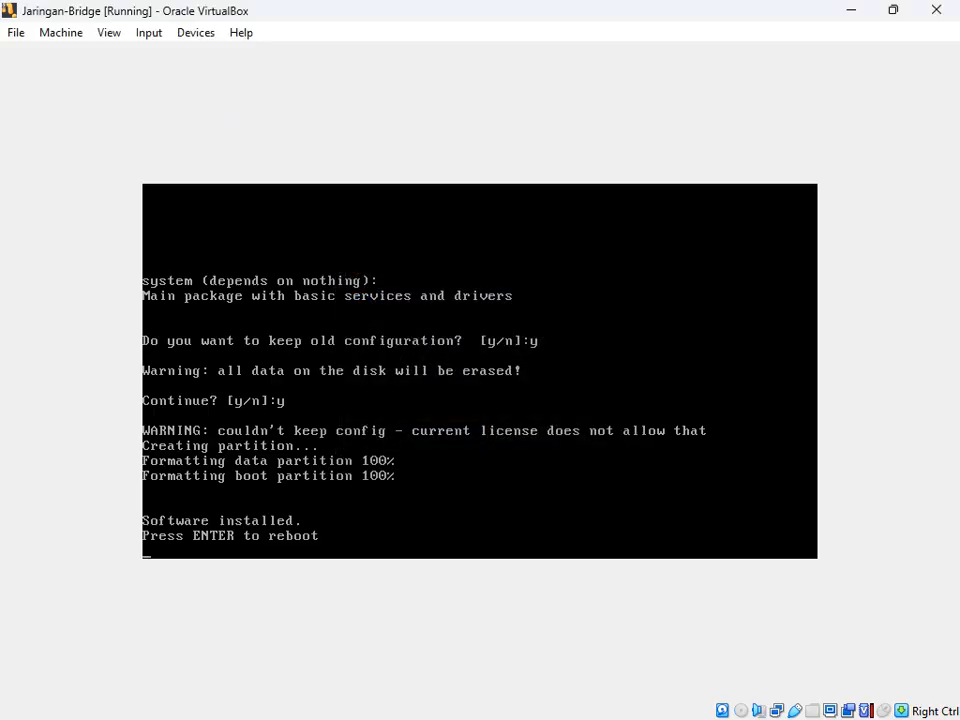
key(Return)
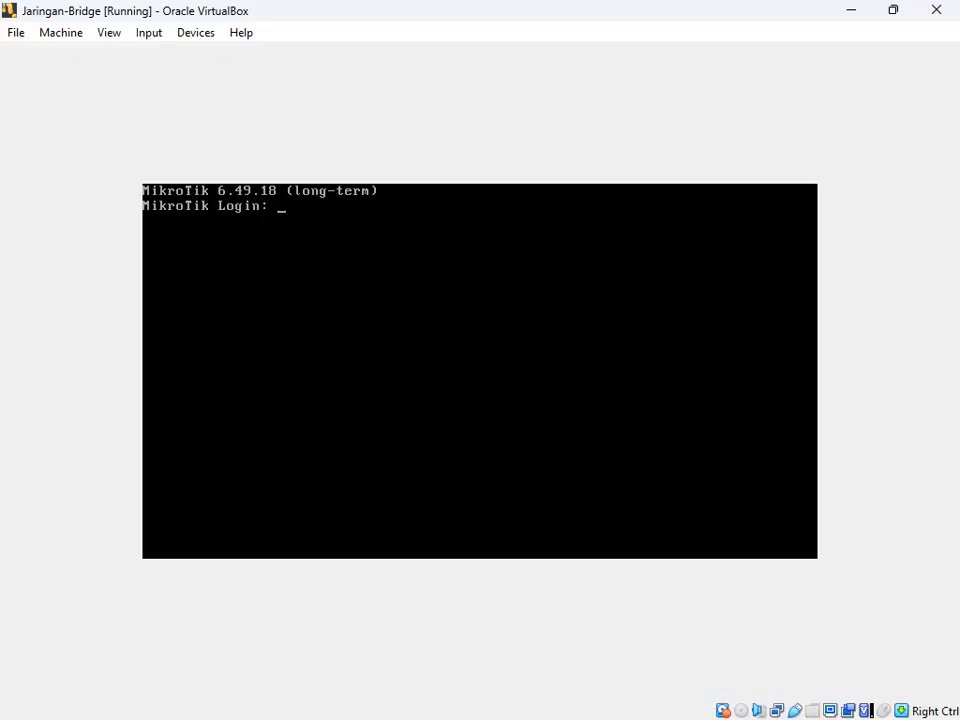
Step: Log in as admin with an empty password and answer n to the license prompt
text(admin)
key(Return)
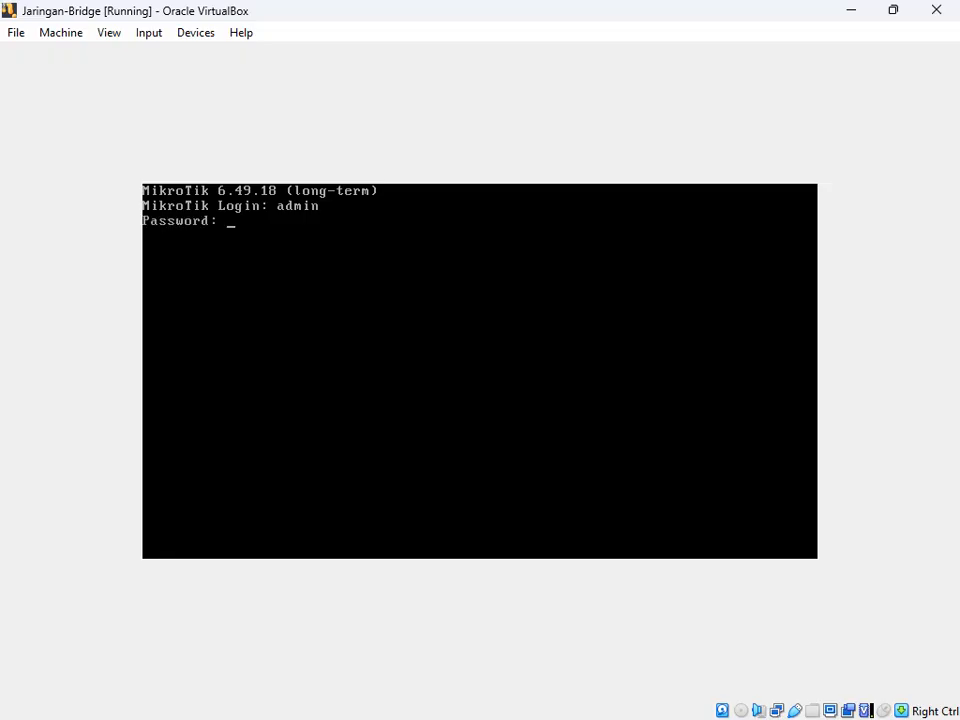
key(Return)
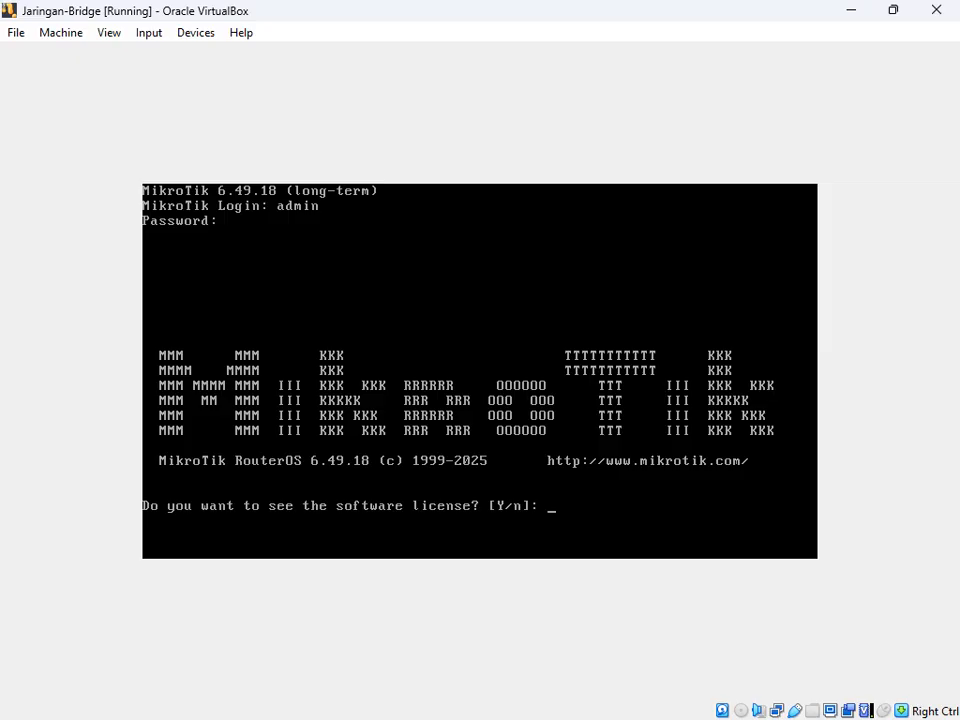
text(n)
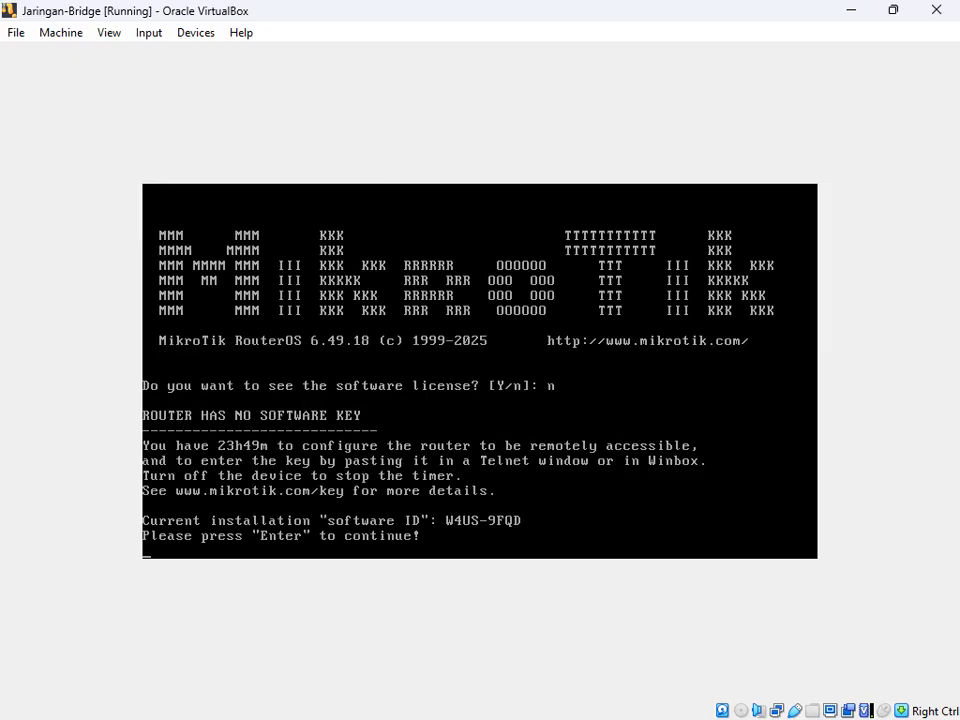
key(Return)
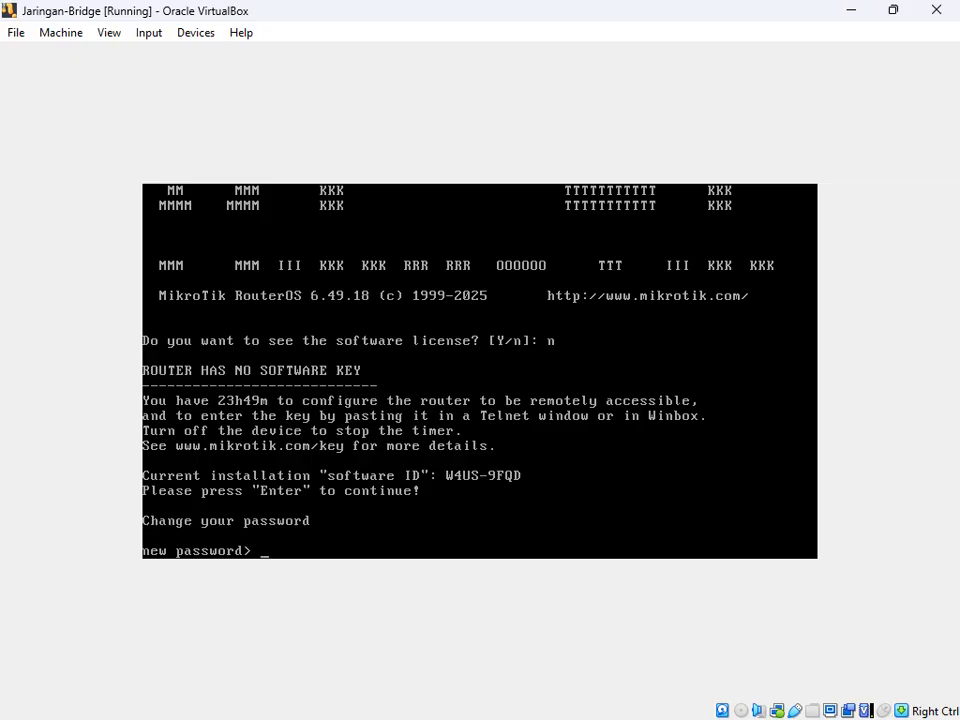
Step: Enter and repeat a new admin password
text(***)
key(Return)
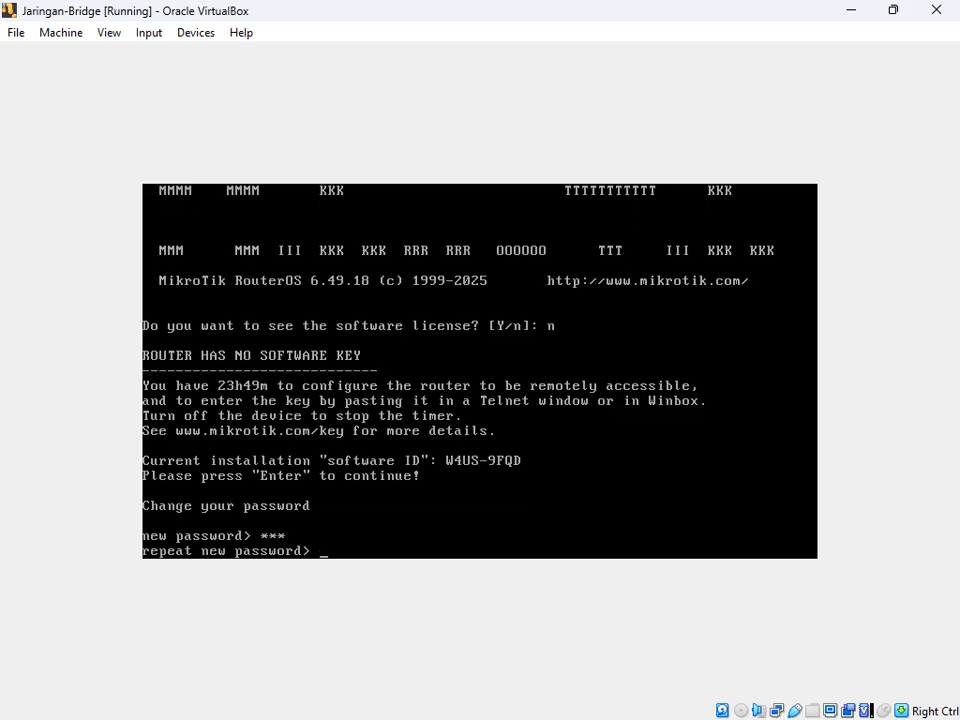
text(***)
key(Return)
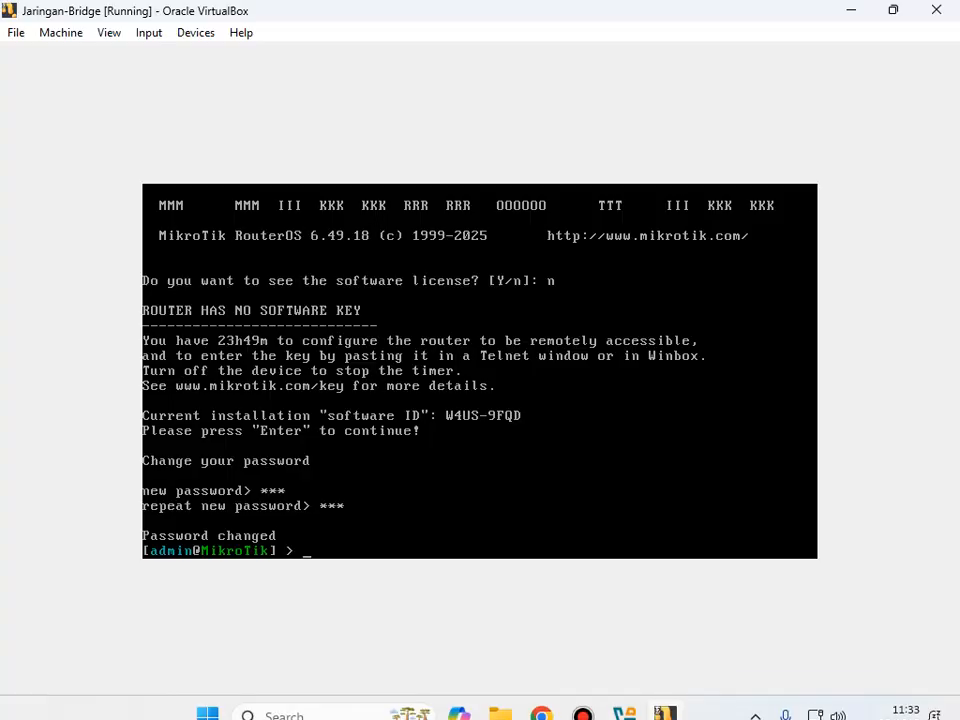
Step: Search 'winb' to open winbox64, then launch winbox 3.1 from the Router Mikrotik folder
click(310, 698)
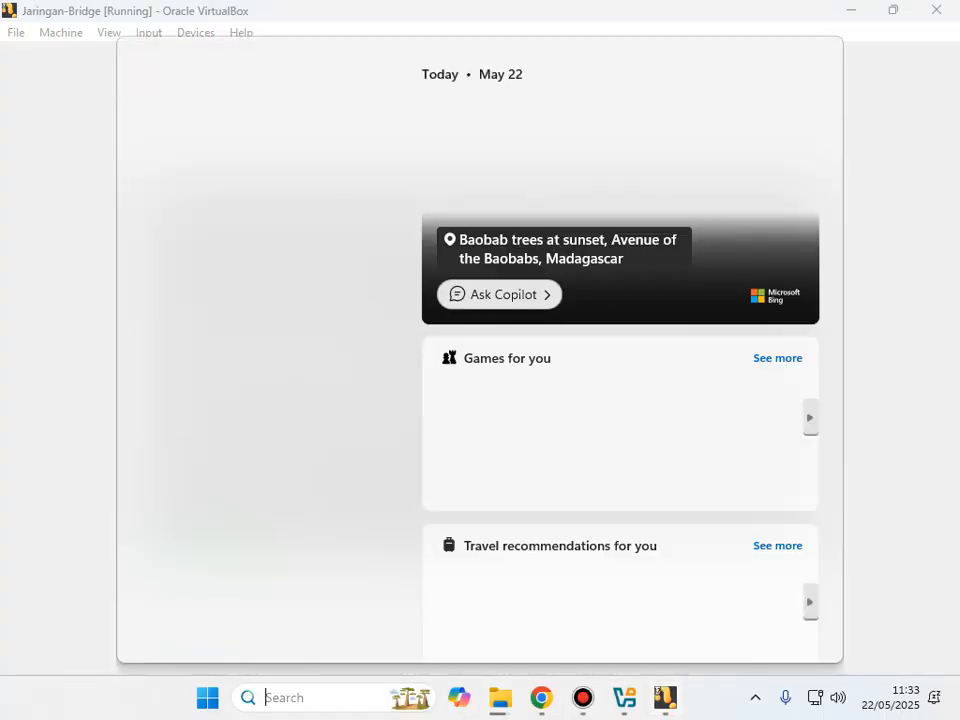
text(winb)
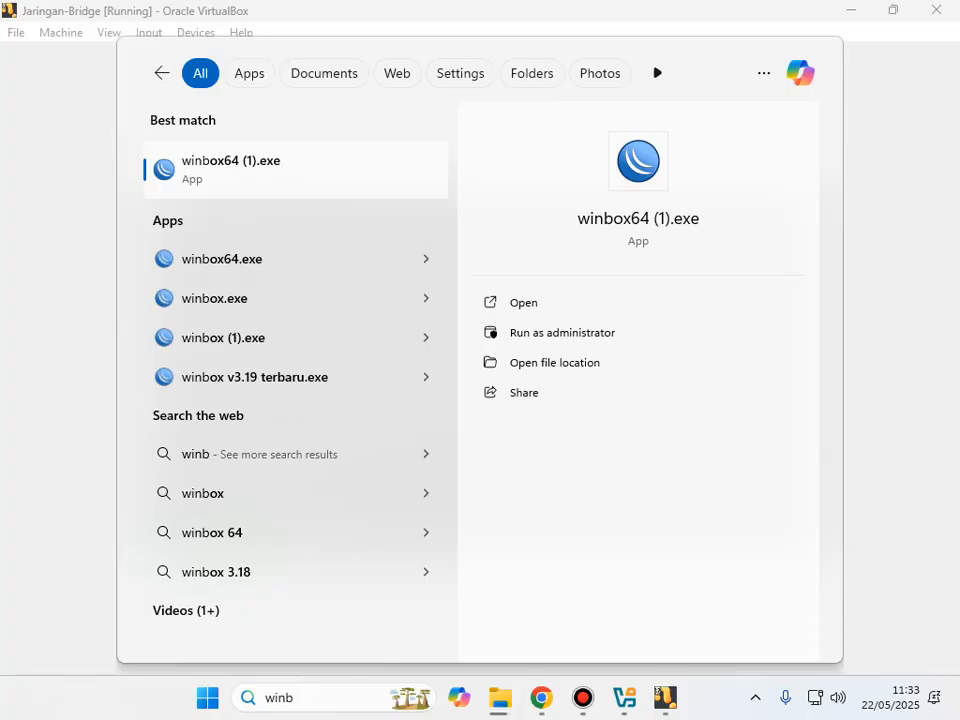
click(638, 218)
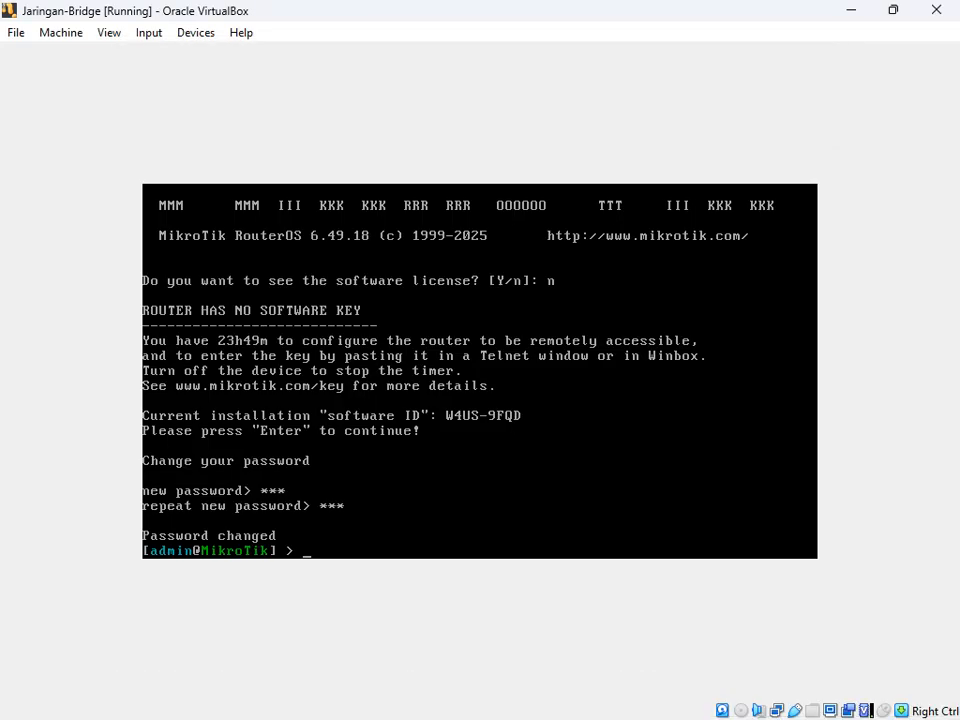
mouse_move(500, 697)
click(400, 590)
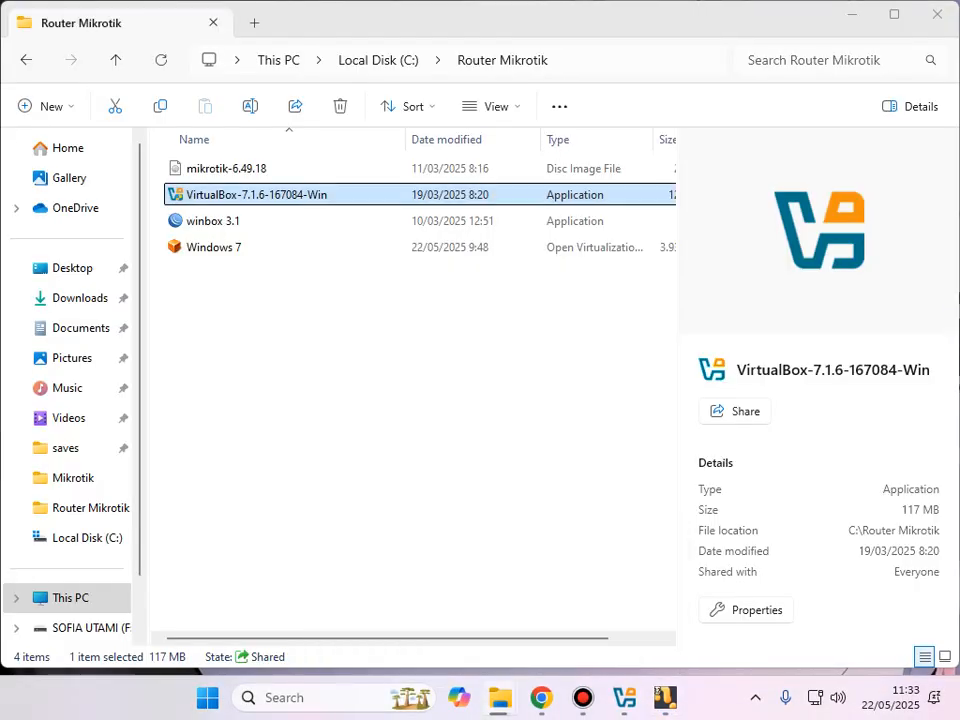
double_click(212, 220)
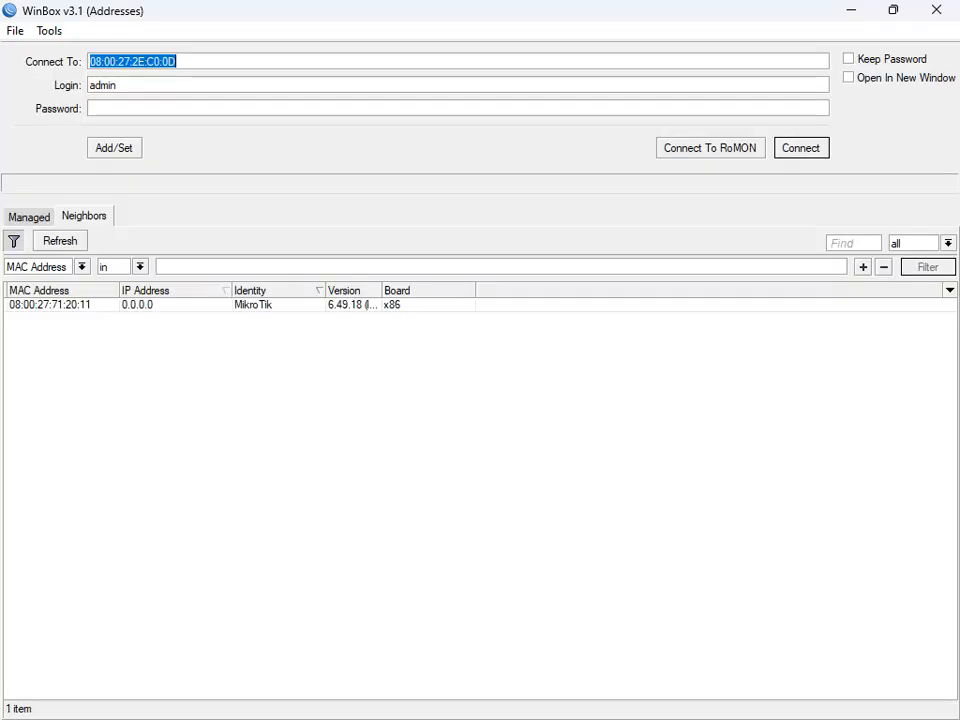
Step: Select the MikroTik neighbor, enter the admin password and try connecting from WinBox 3.1
click(50, 305)
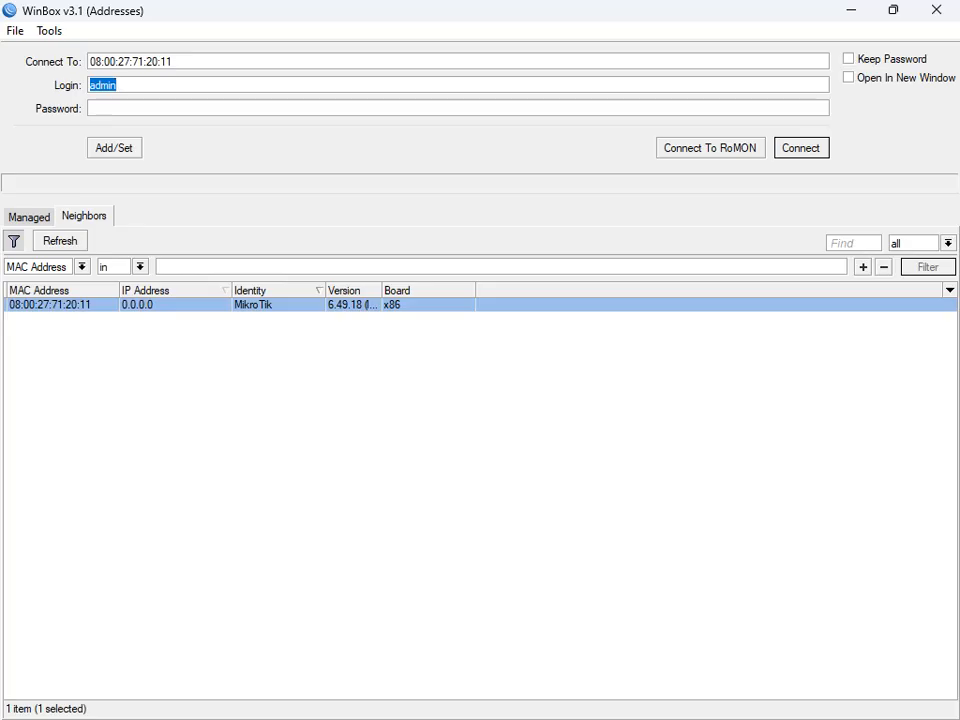
click(92, 108)
text(***)
key(Return)
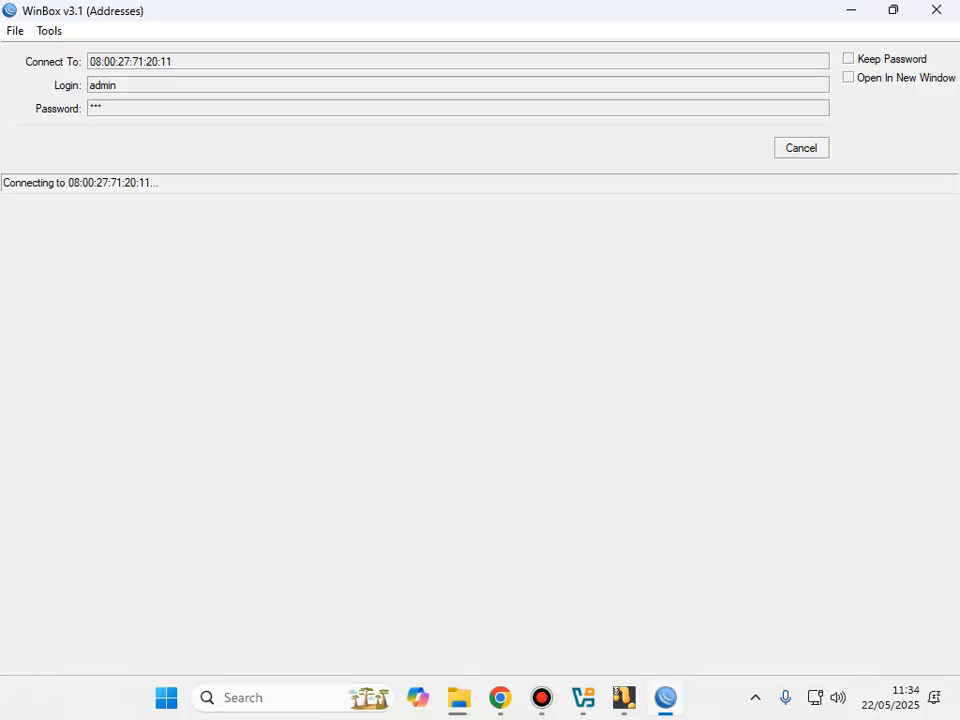
click(666, 698)
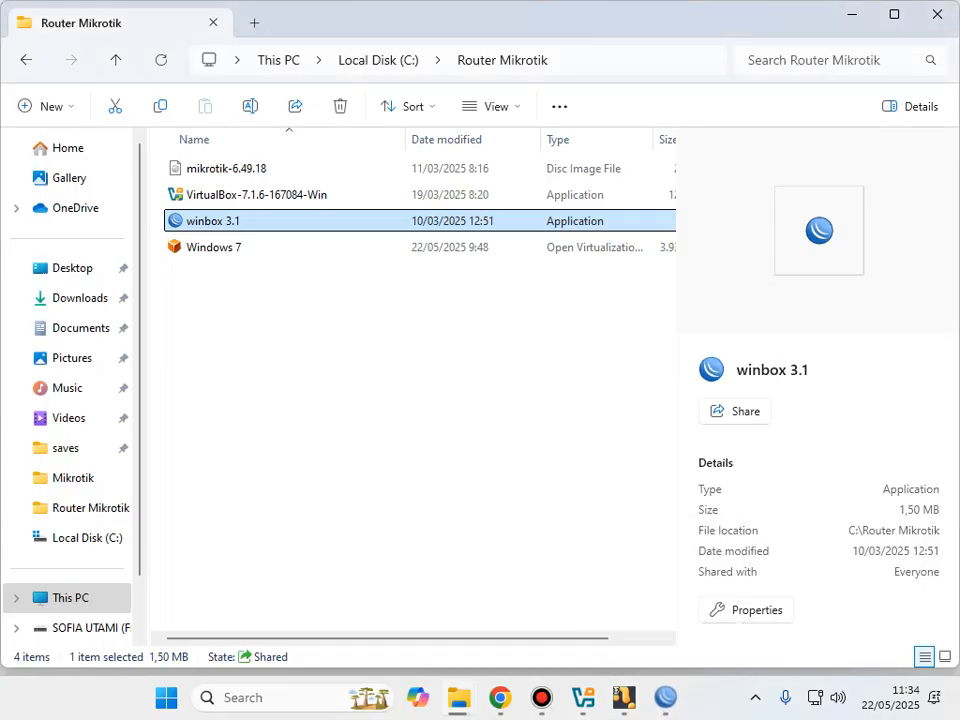
click(666, 698)
click(666, 698)
click(666, 698)
click(666, 698)
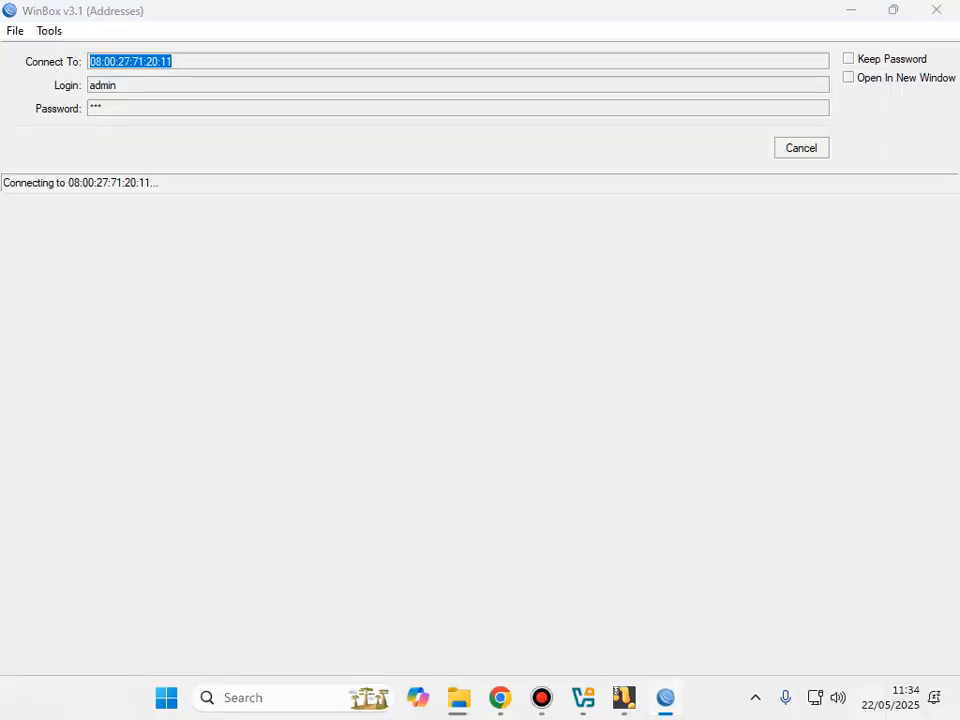
click(666, 698)
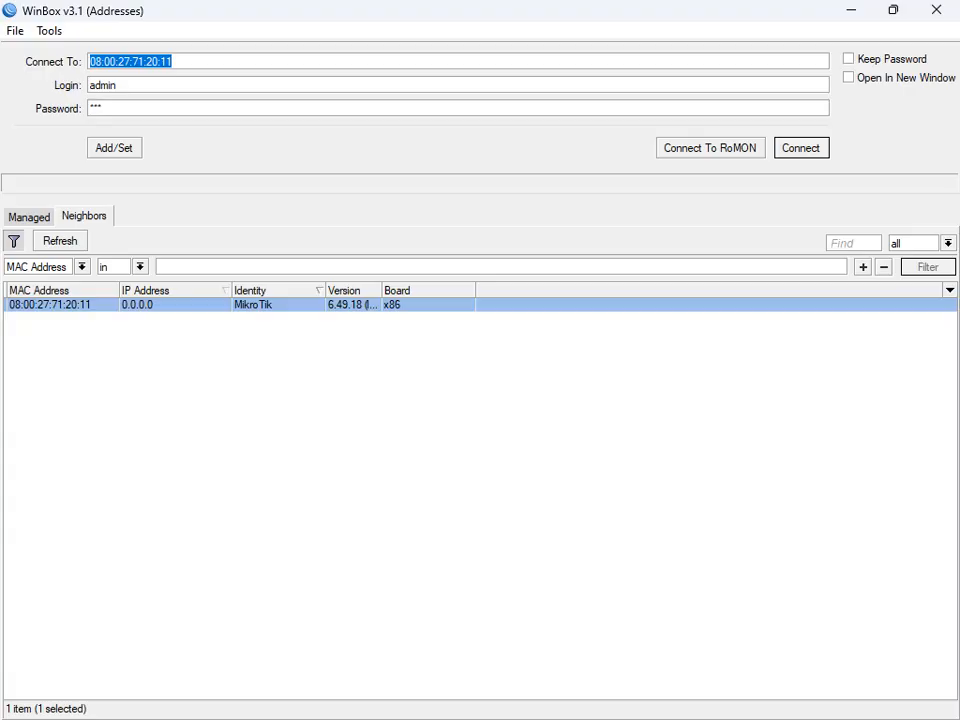
Step: Refresh the neighbor list, retry the connection, then close the stalled WinBox v3.1
click(60, 241)
click(60, 241)
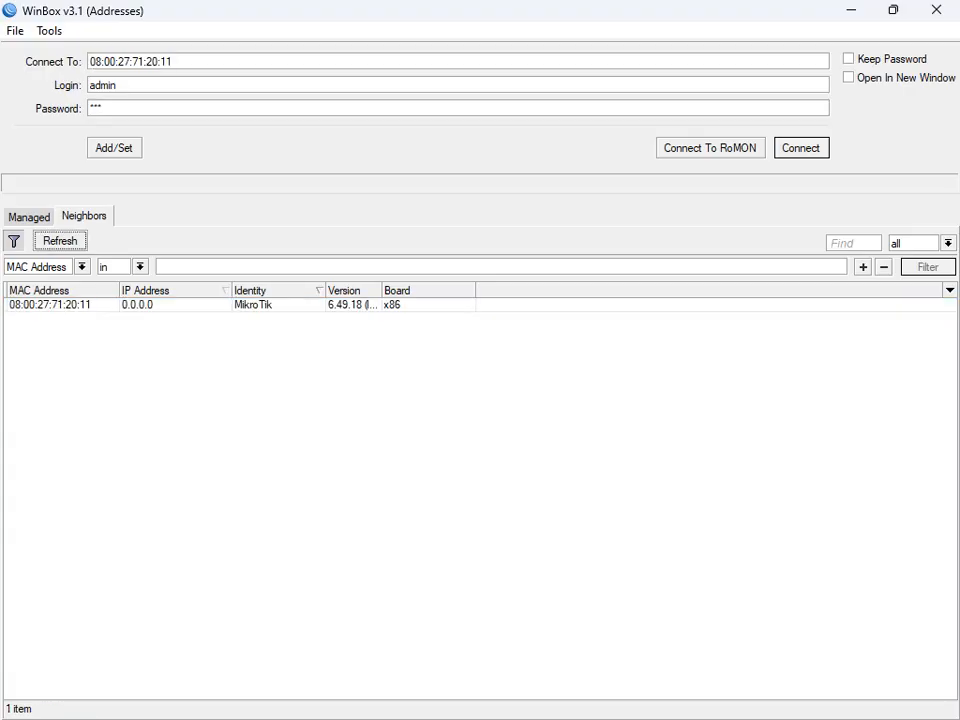
click(50, 305)
click(801, 148)
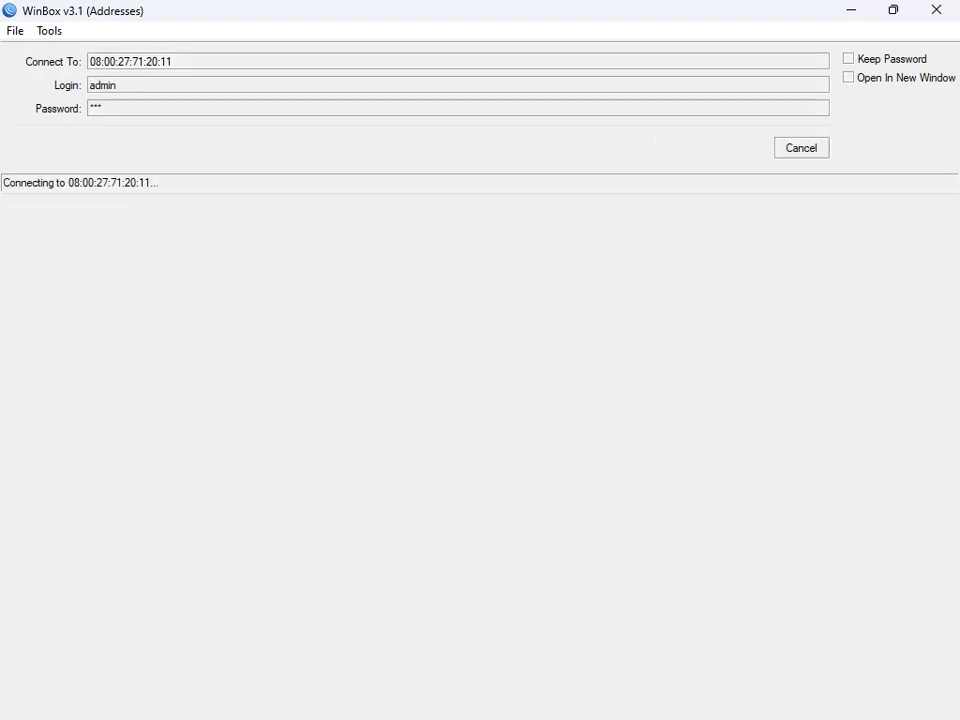
click(936, 9)
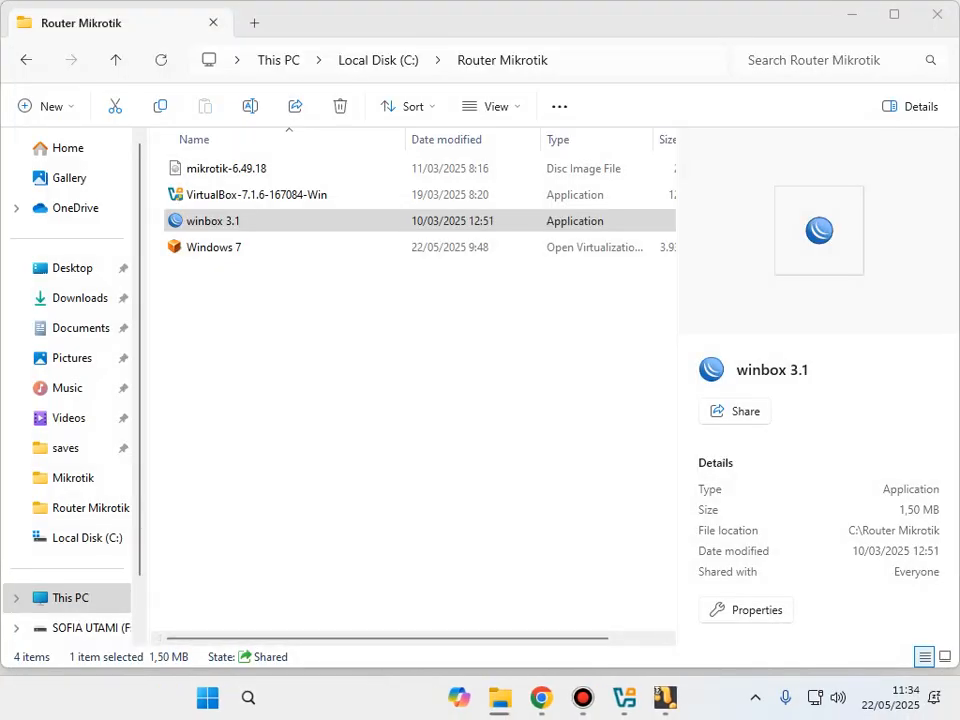
Step: Search 'win' in Windows Search and launch winbox64 (1).exe
key(super+s)
text(wi)
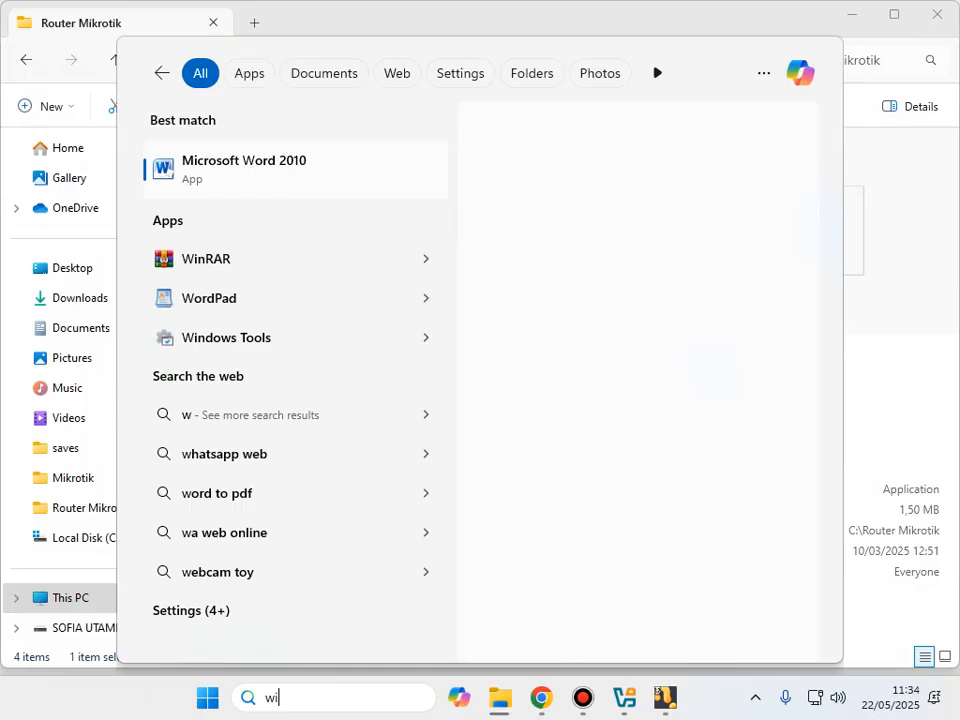
text(nbox64 (1).exe)
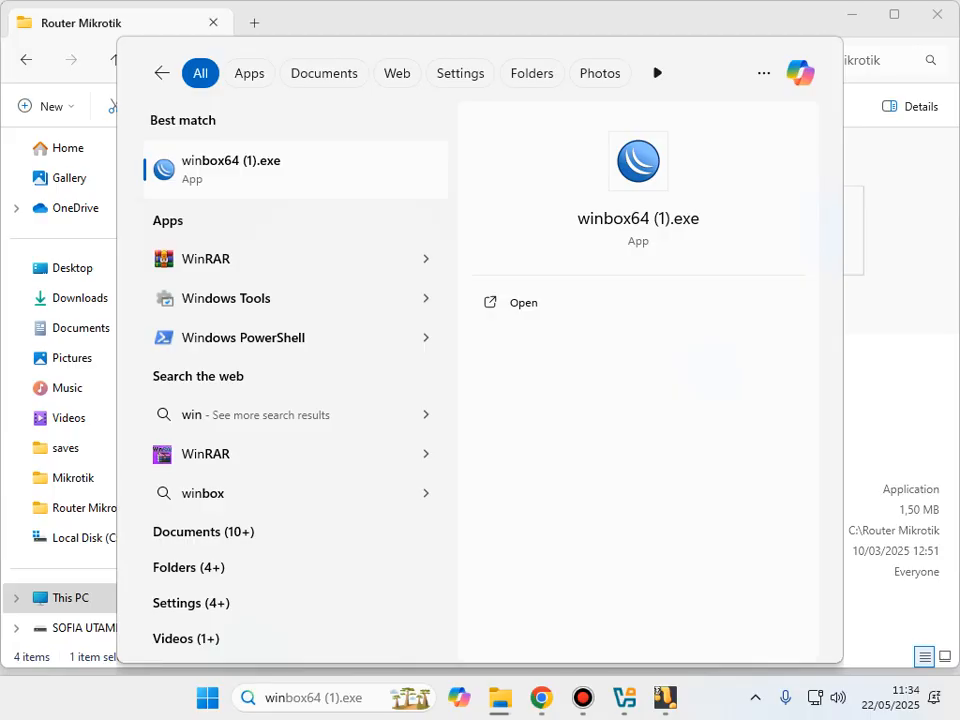
key(Return)
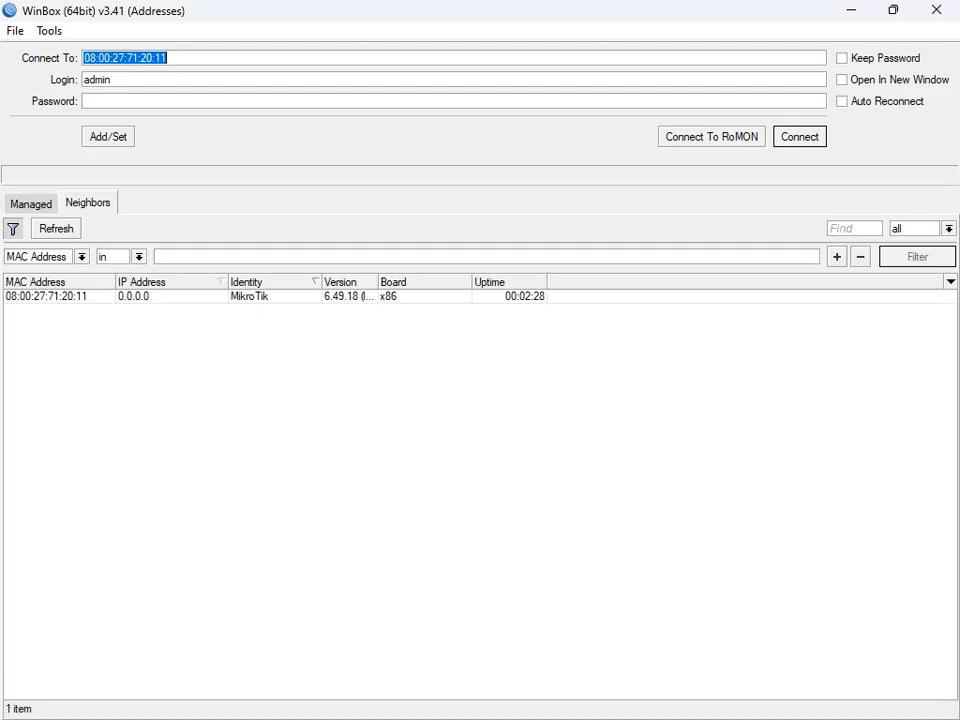
Step: Refresh neighbors, select the MikroTik router and connect as admin with its password
click(56, 229)
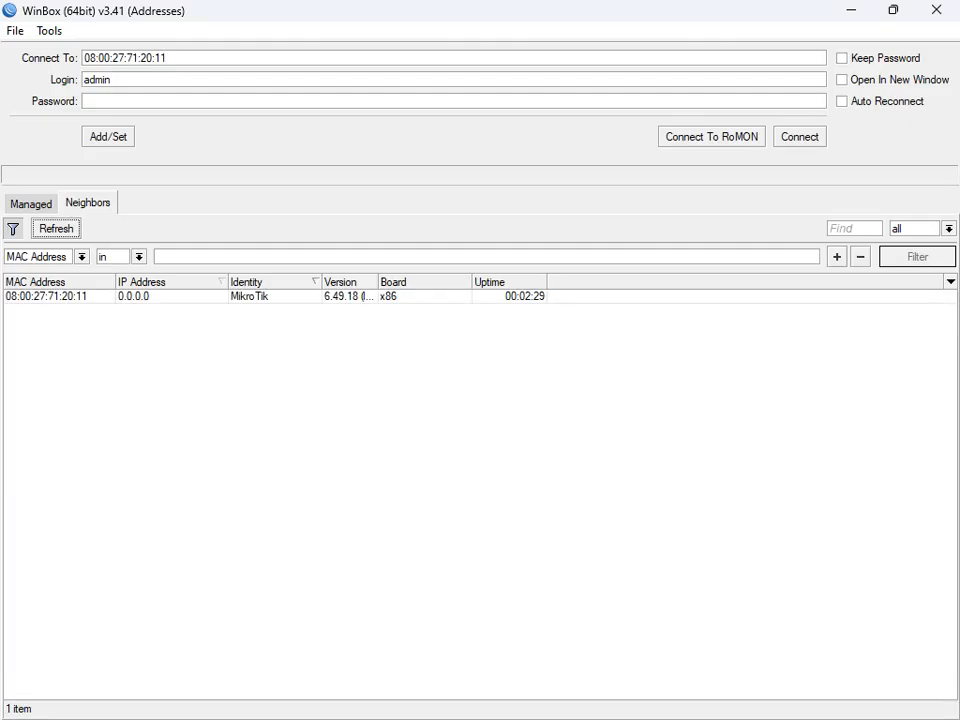
click(46, 297)
click(86, 101)
text(***)
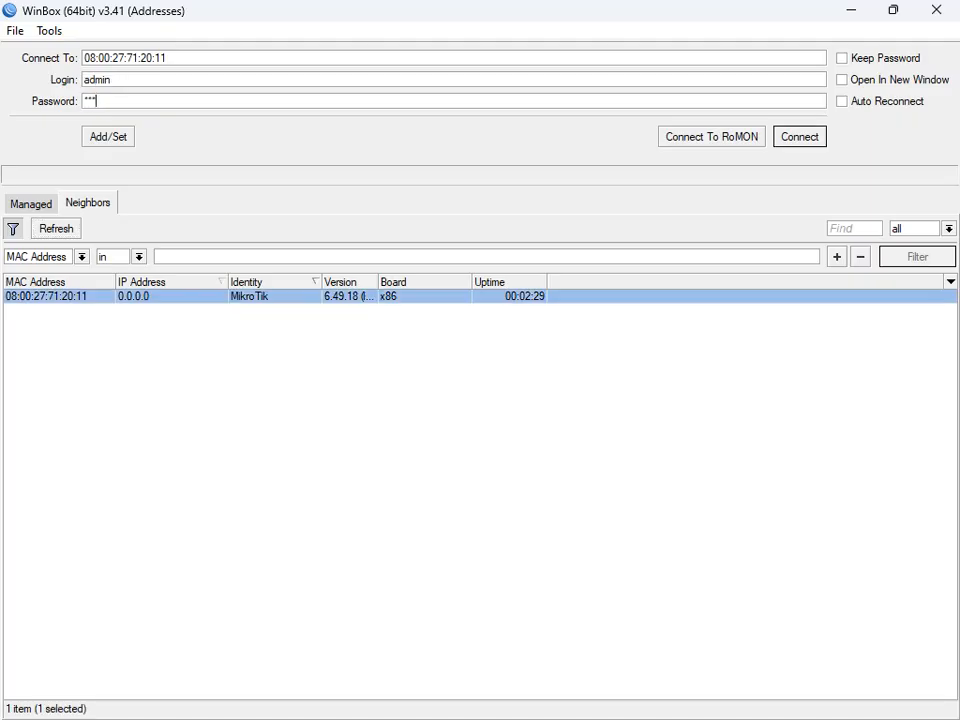
key(Return)
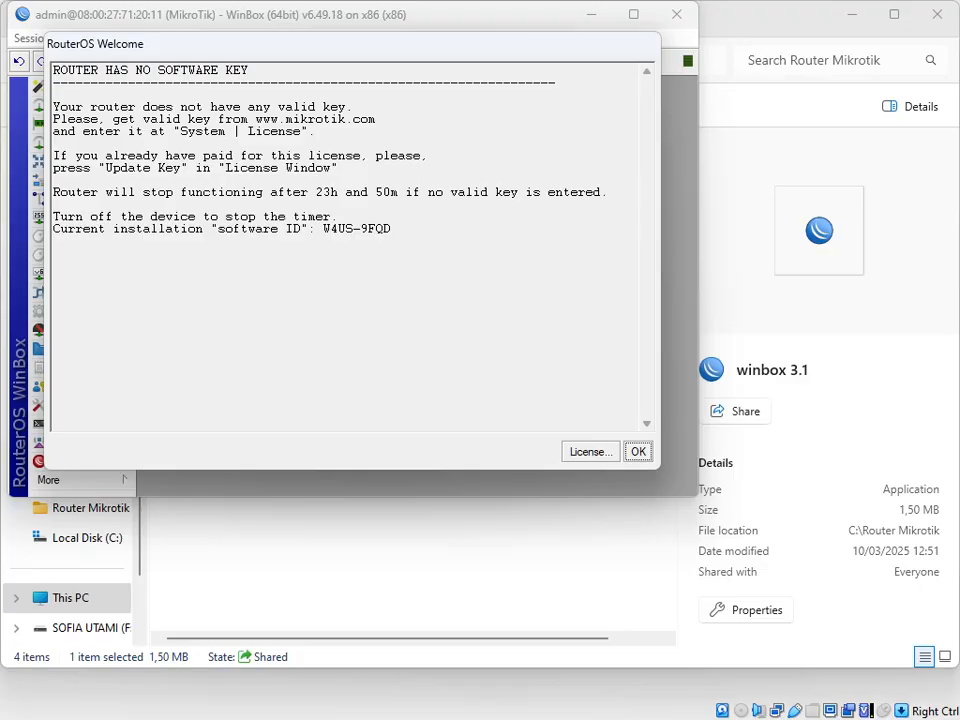
Step: Dismiss the welcome notice and view the WinBox 3.41 download options on mikrotik.com/download
key(Return)
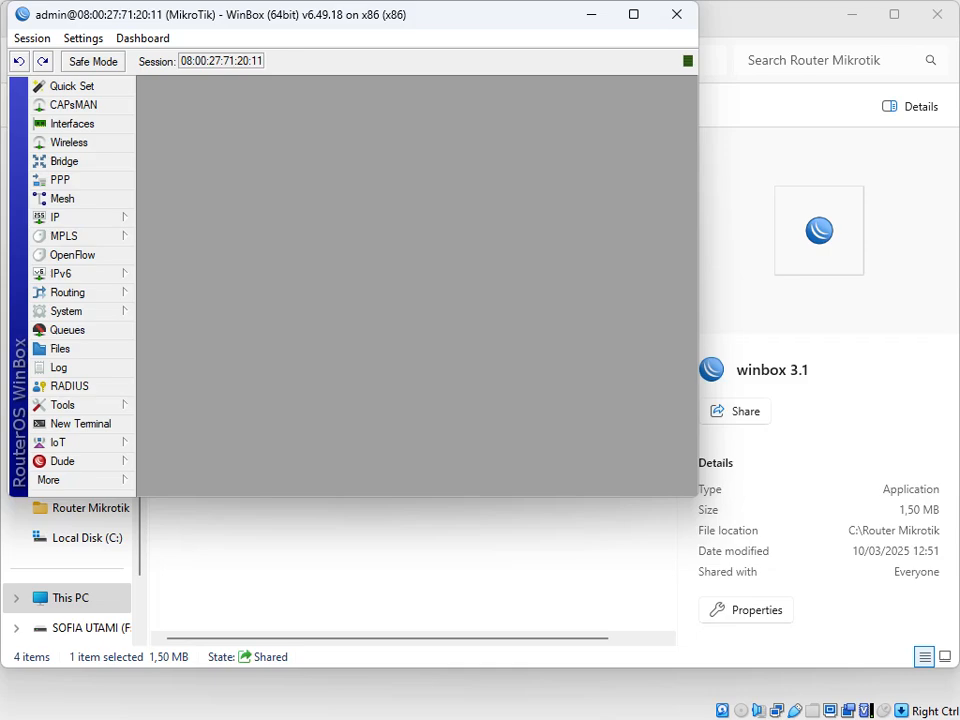
key(alt+F4)
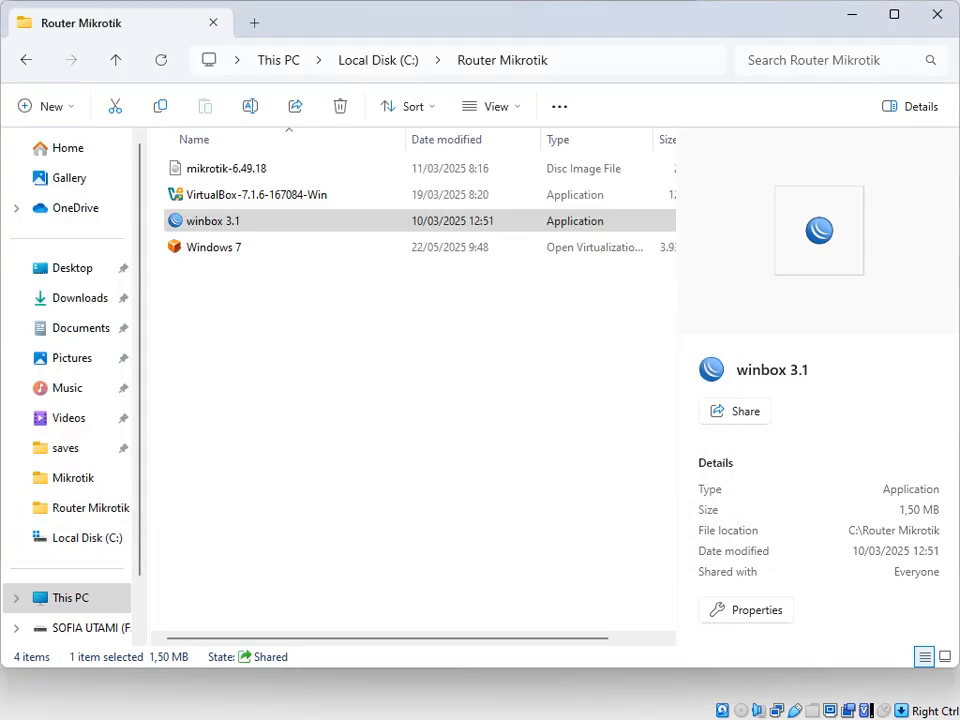
click(500, 698)
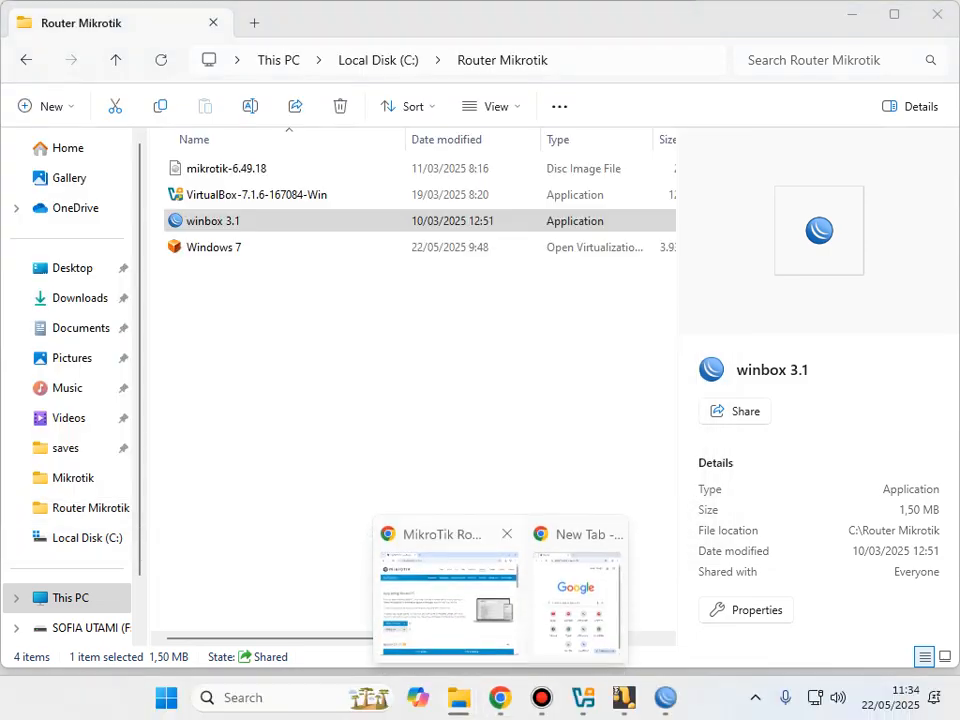
click(449, 602)
click(440, 59)
key(ctrl+a)
click(104, 541)
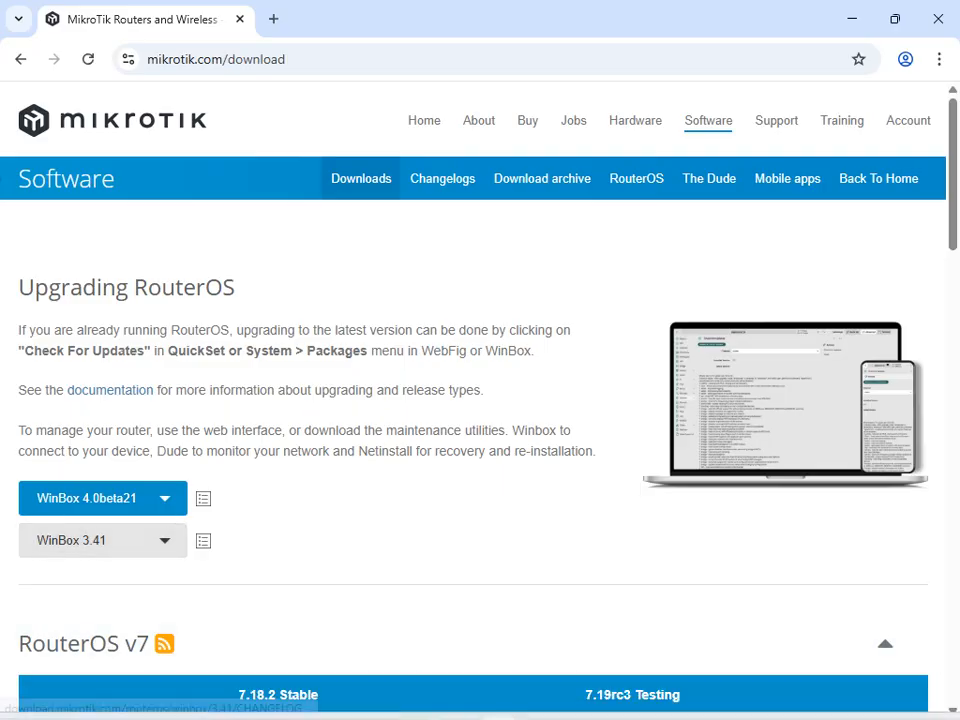
Step: Maximize the WinBox session and zoom in twice to enlarge the text
click(665, 697)
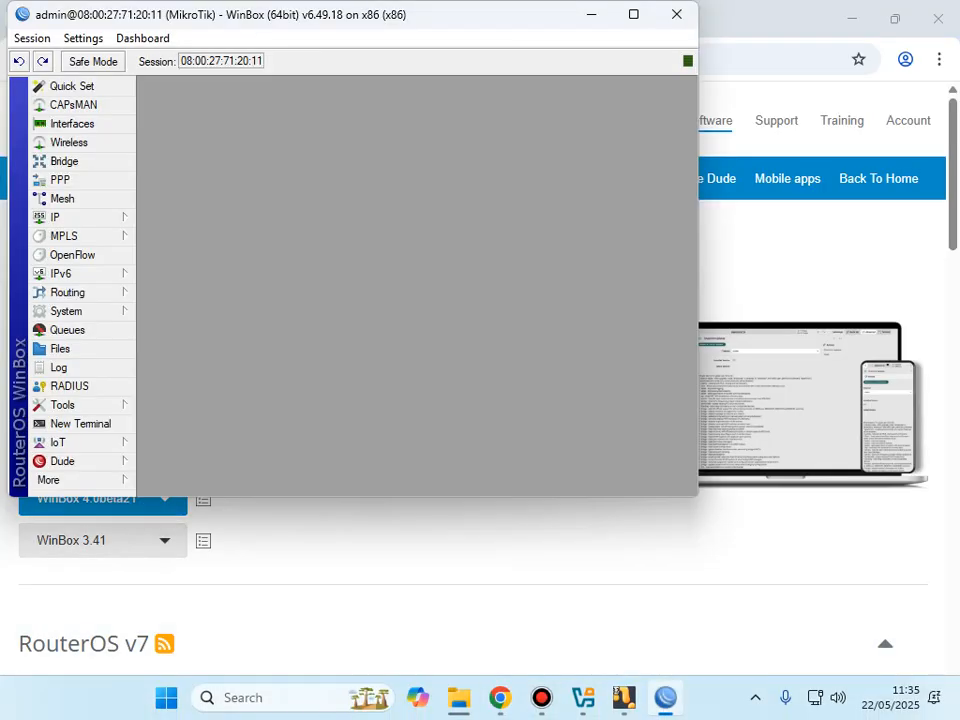
click(633, 13)
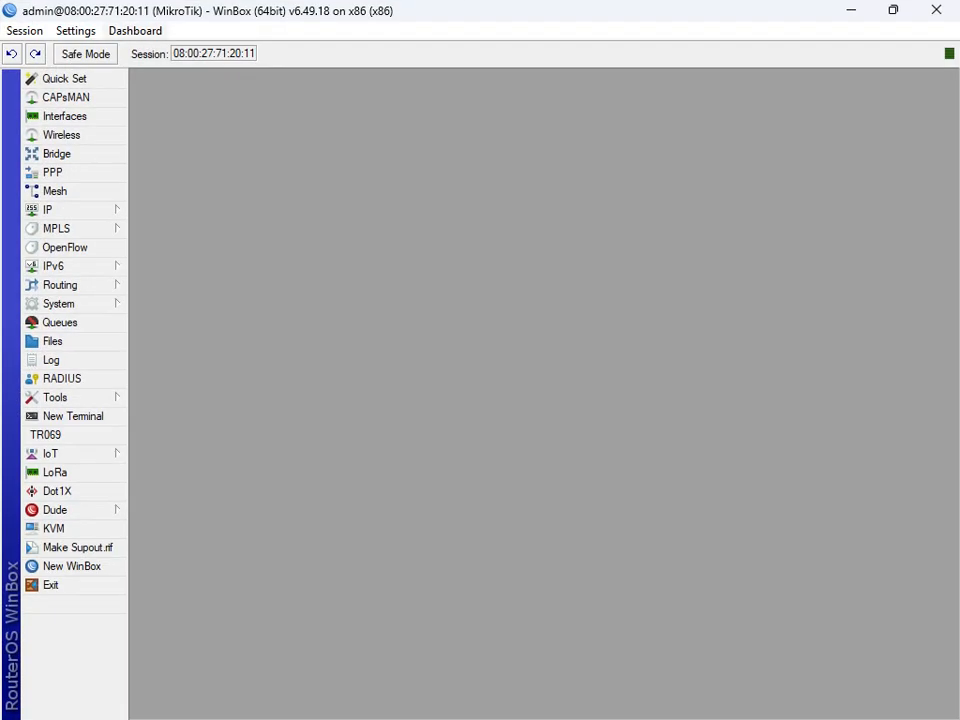
click(75, 31)
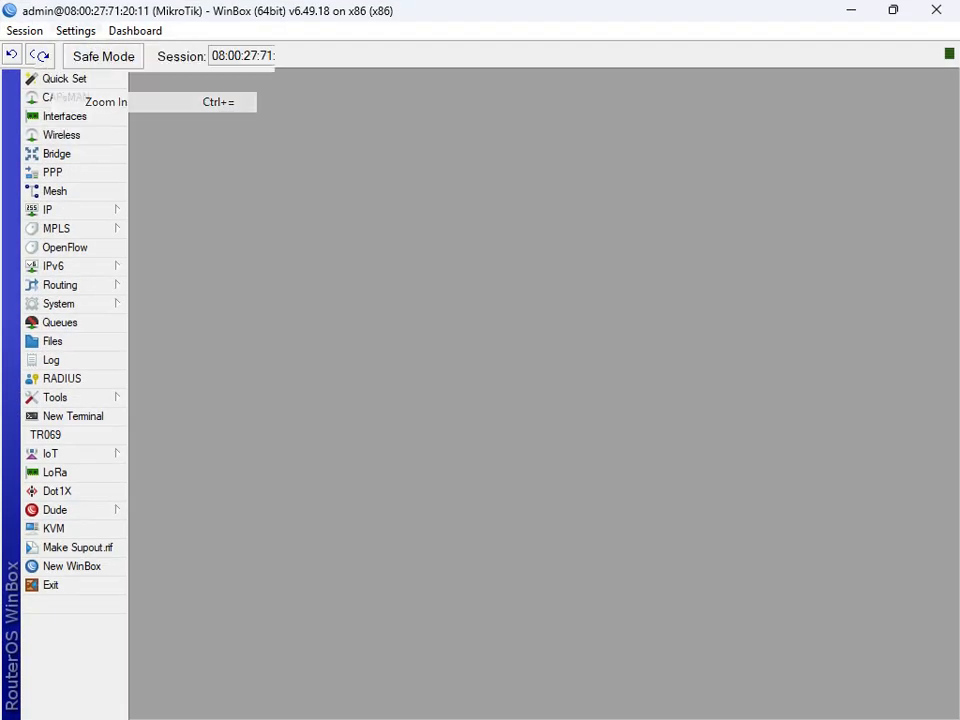
click(106, 101)
click(75, 31)
click(106, 101)
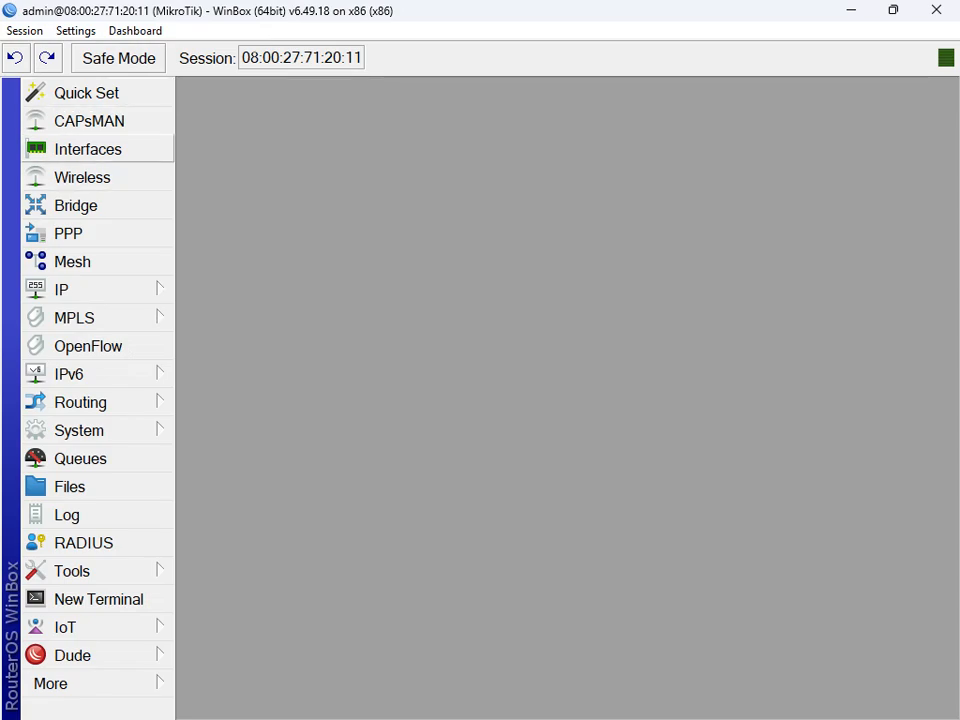
Step: In Interfaces, rename ether1 to ether1-Internet and apply it
click(88, 149)
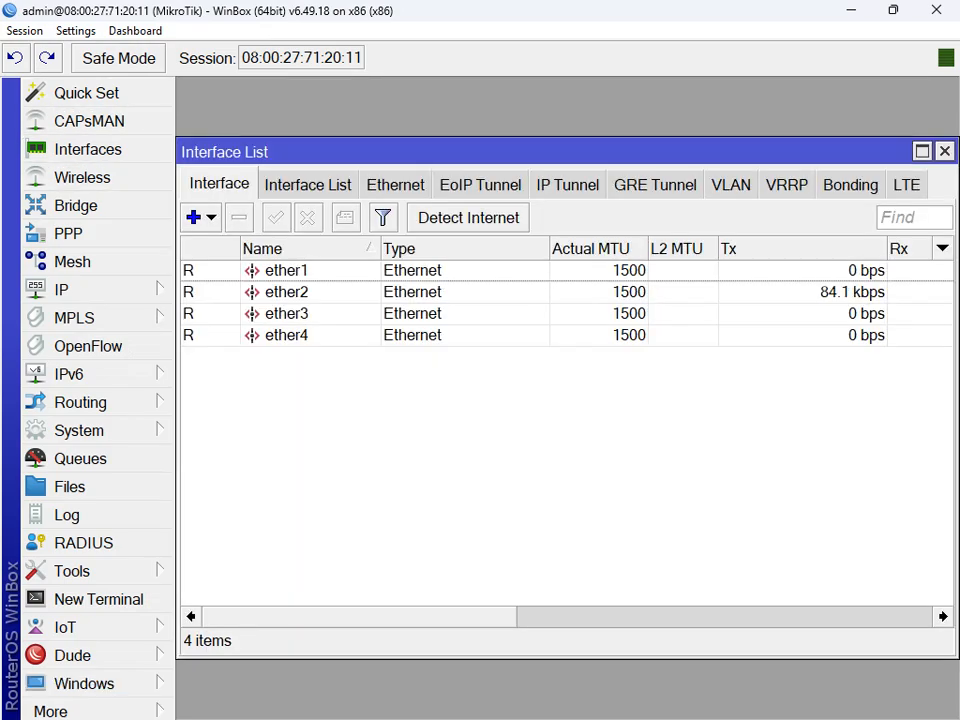
double_click(286, 270)
click(493, 194)
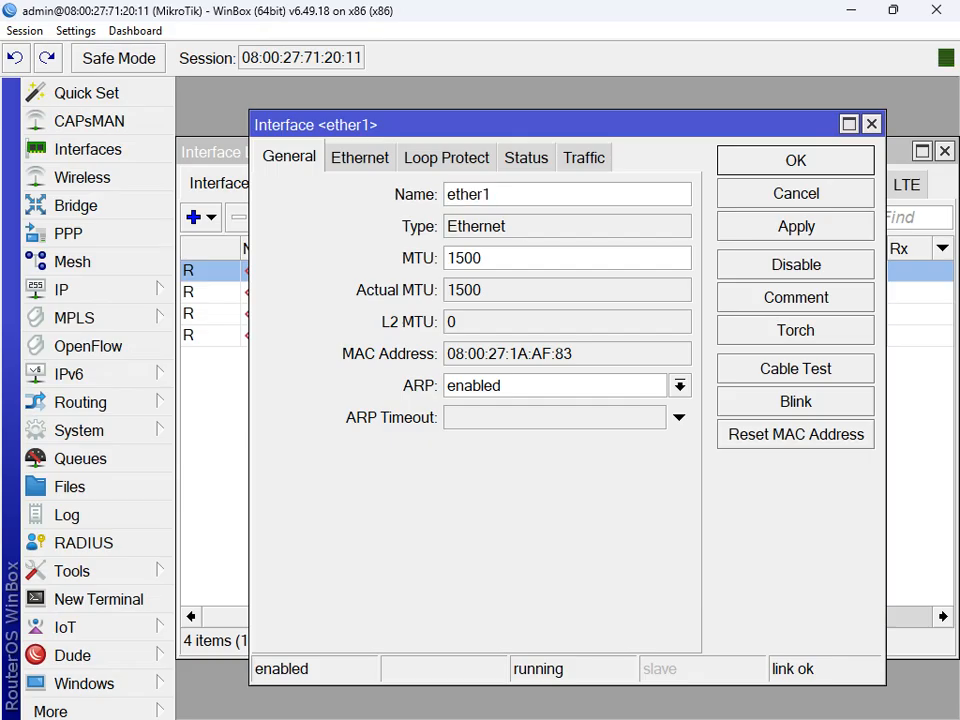
text(-Inet)
key(BackSpace)
key(BackSpace)
text(ternet)
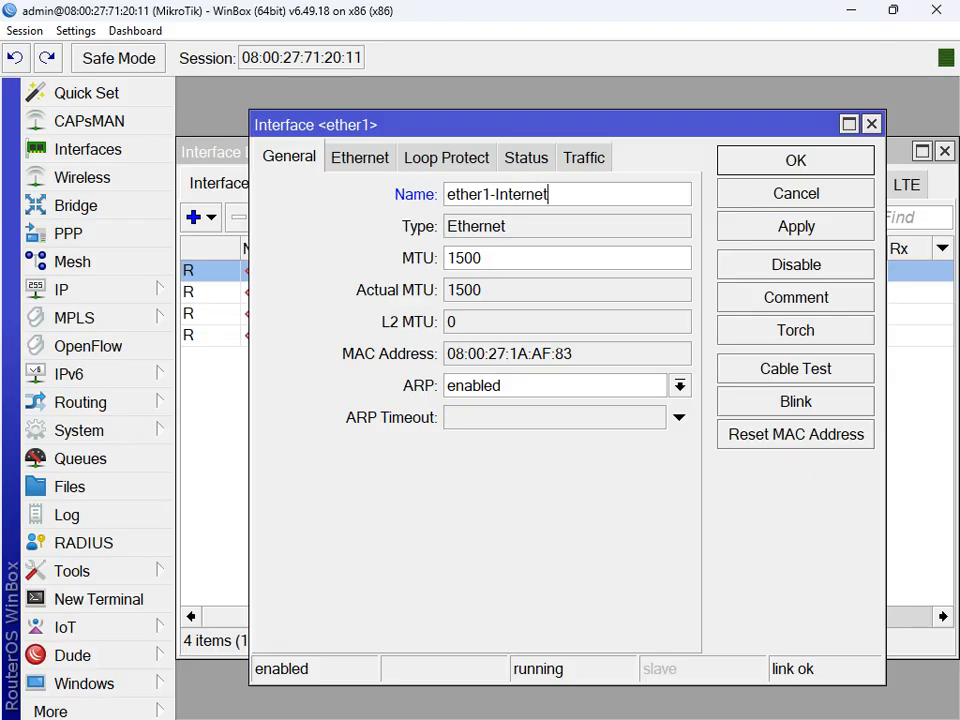
key(Return)
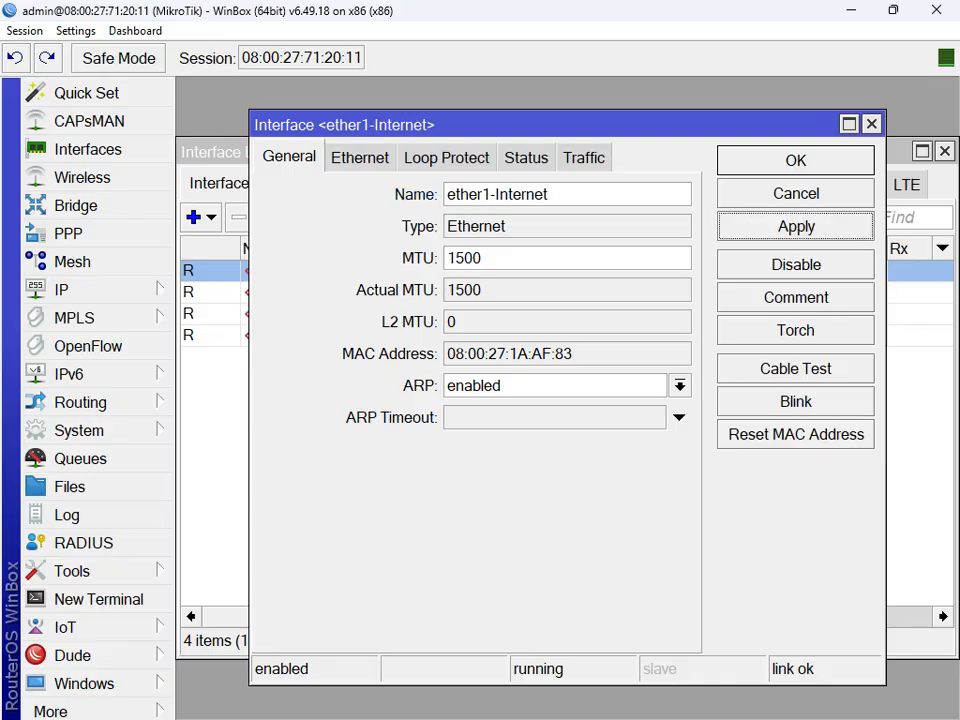
Step: Rename interface ether2 to ether2-Host Only Adapter
double_click(287, 292)
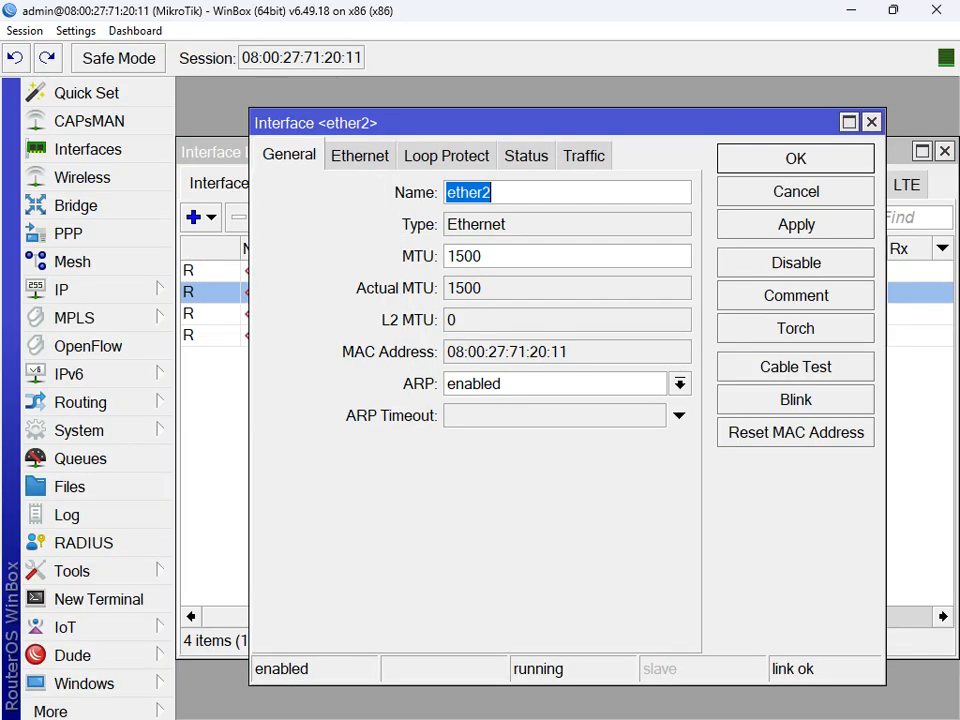
click(493, 192)
text(-)
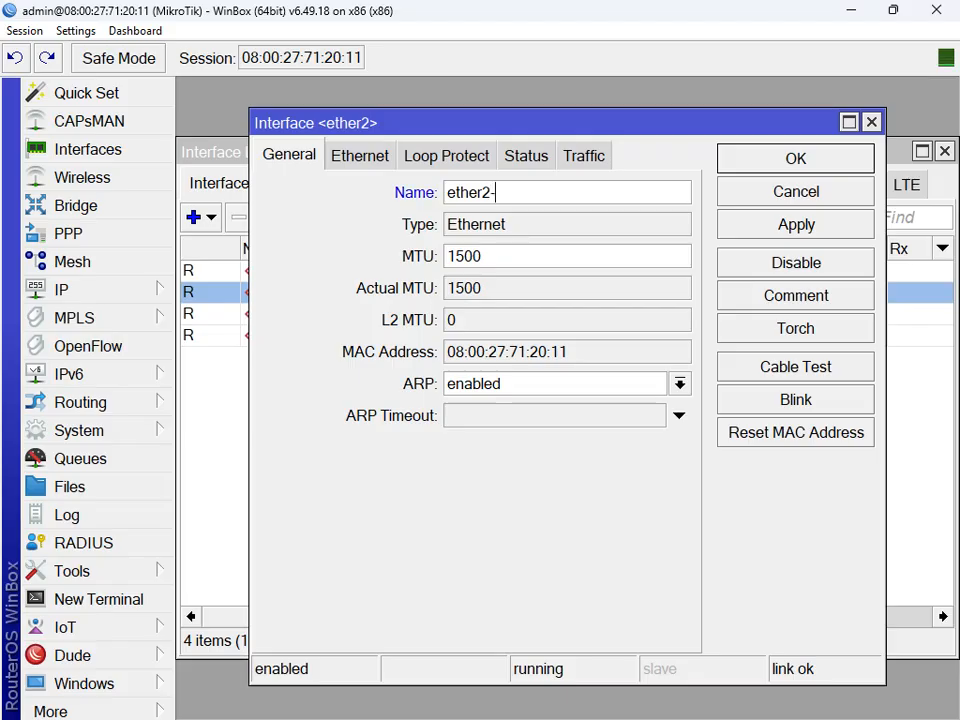
text(Host Only Adap)
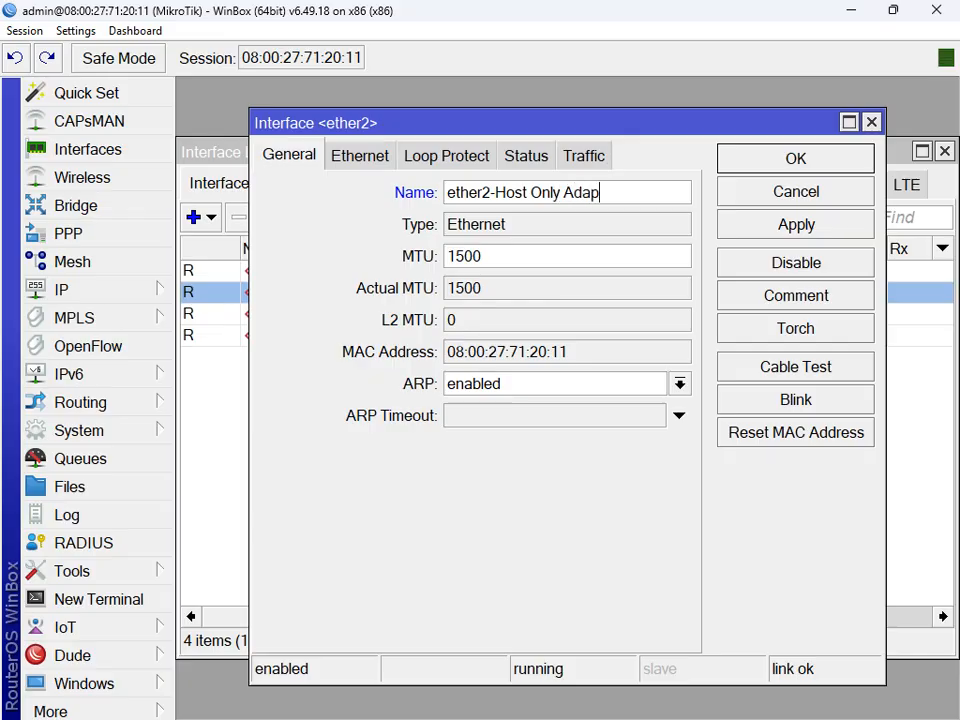
text(ter)
key(Return)
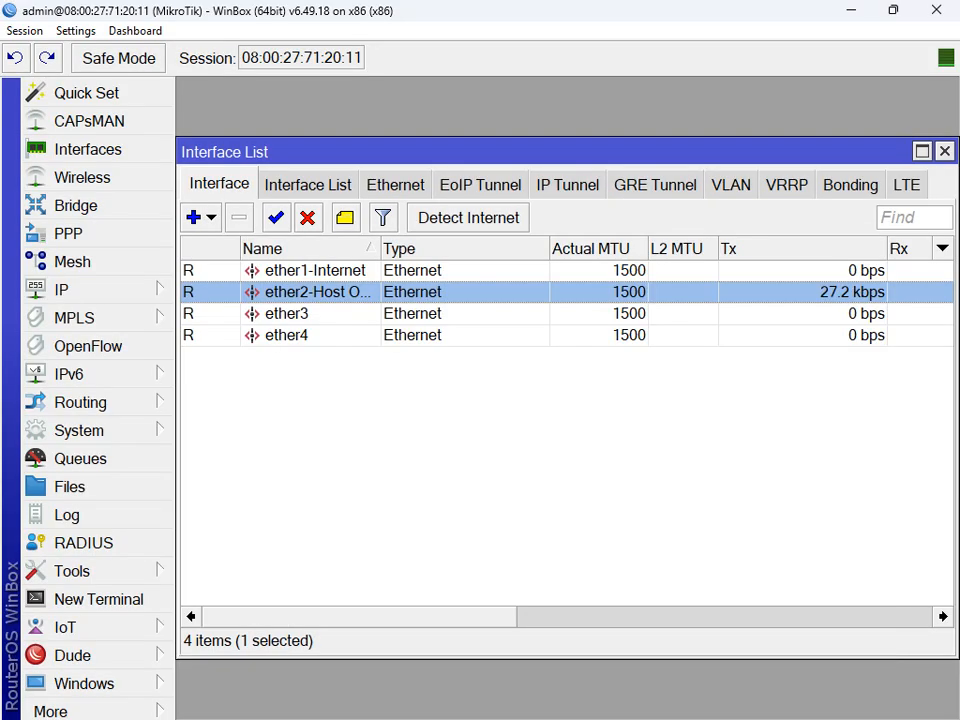
Step: Rename interface ether3 to ether3-Batam, applying and confirming the change
double_click(287, 314)
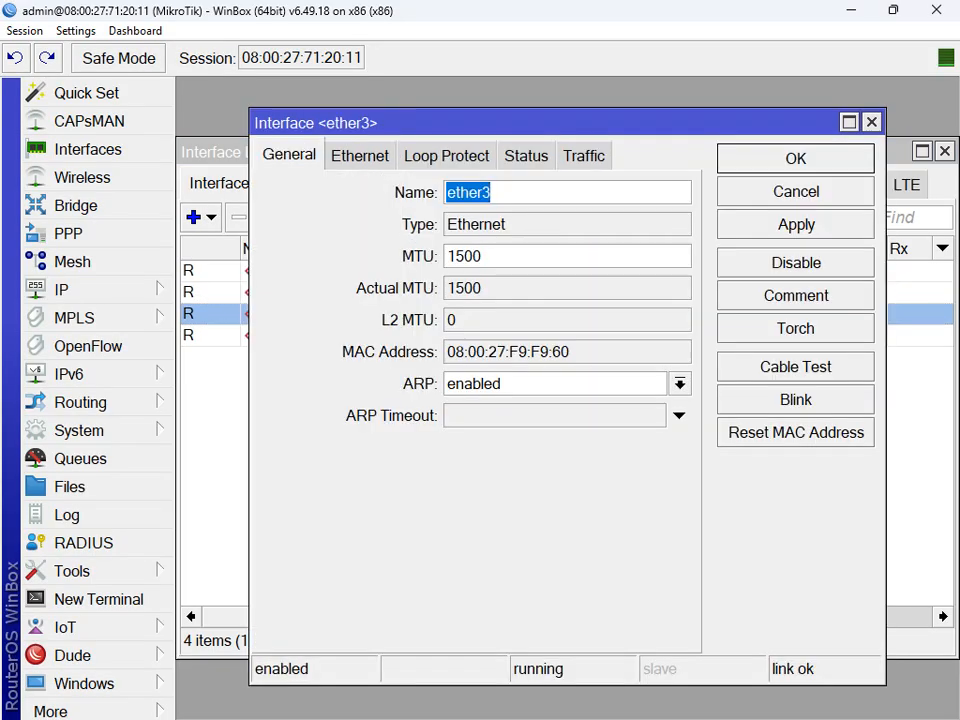
click(494, 193)
text(-)
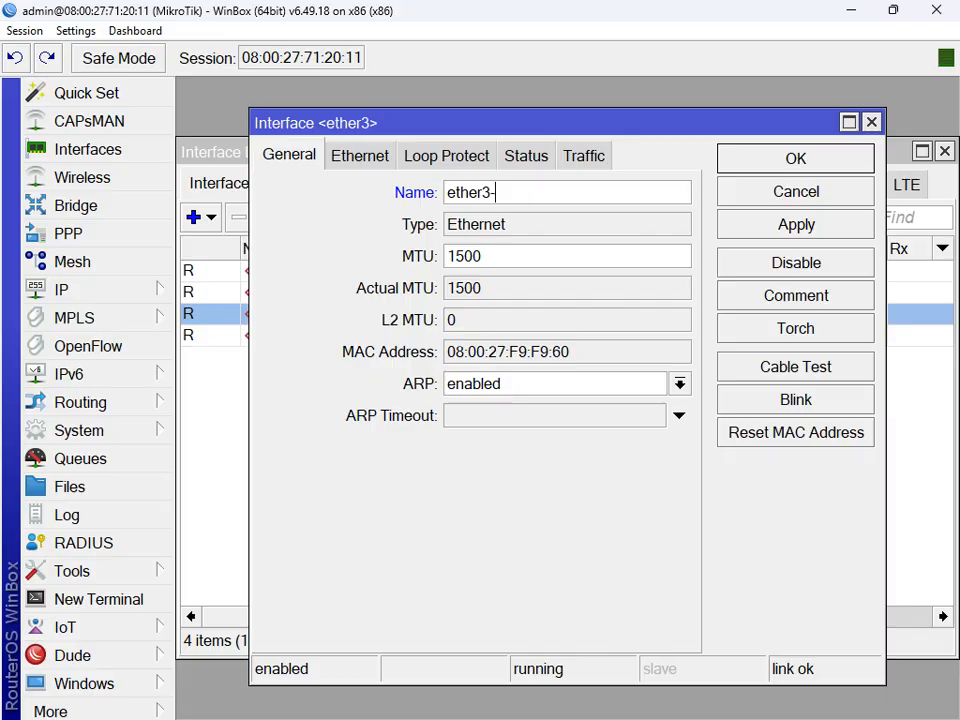
text(Batam)
click(796, 224)
click(796, 158)
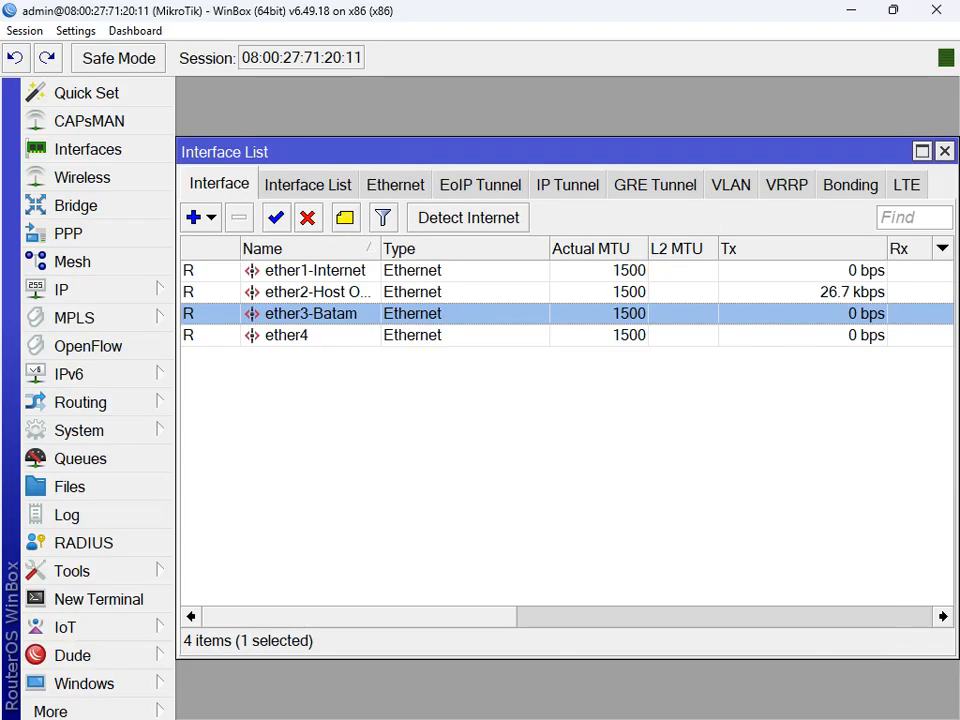
Step: Rename interface ether4 to ether4-Rempang
double_click(288, 335)
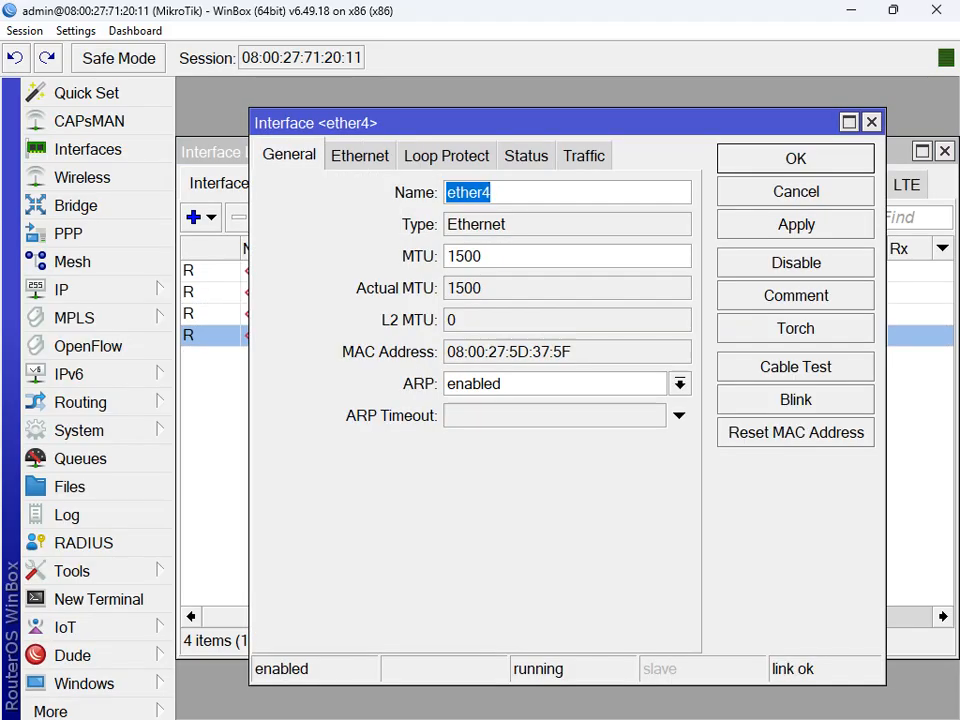
key(End)
text(-Rempang)
key(Return)
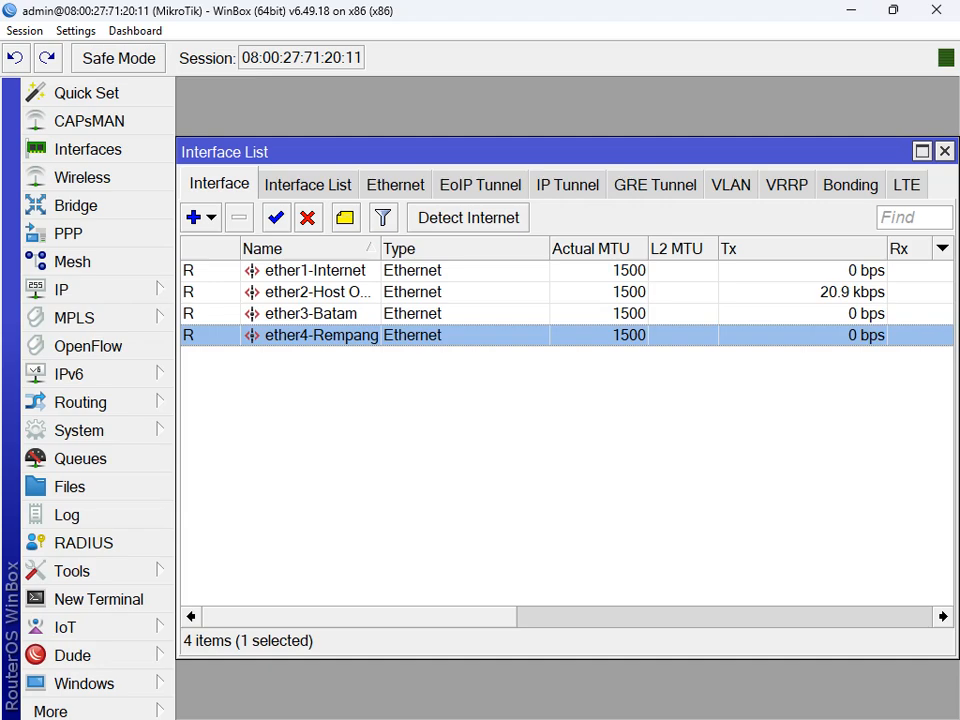
Step: Widen the Name column so full interface names like ether3-Batam and ether4-Rempang show
drag(381, 249, 503, 249)
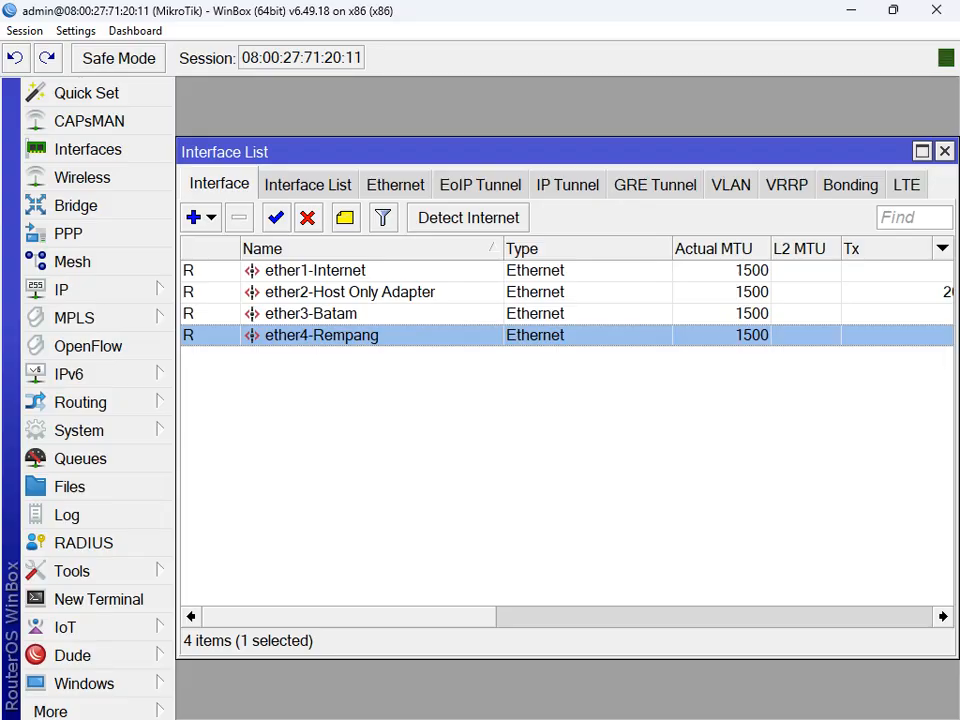
click(311, 314)
click(321, 335)
click(311, 314)
click(321, 335)
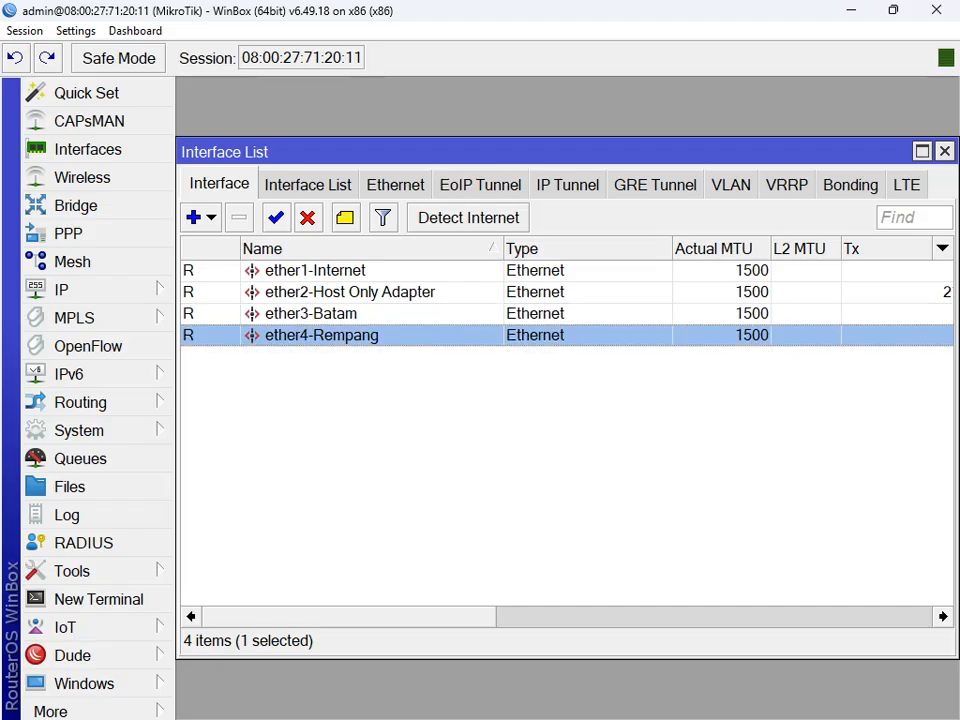
click(311, 314)
click(321, 335)
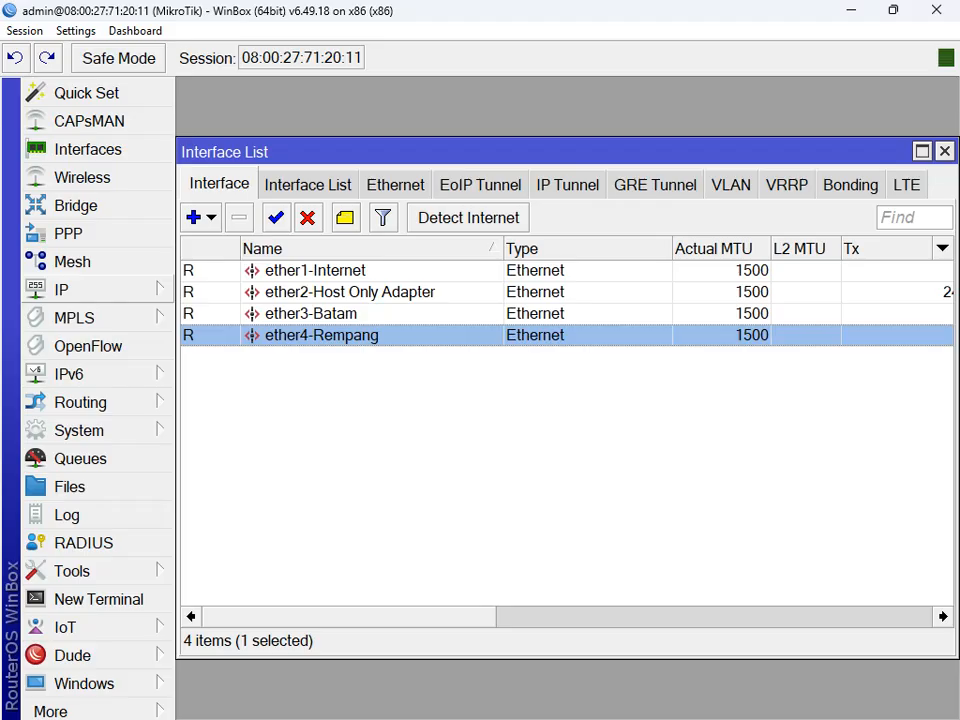
Step: Add a DHCP client on interface ether1-Internet from IP > DHCP Client
click(61, 289)
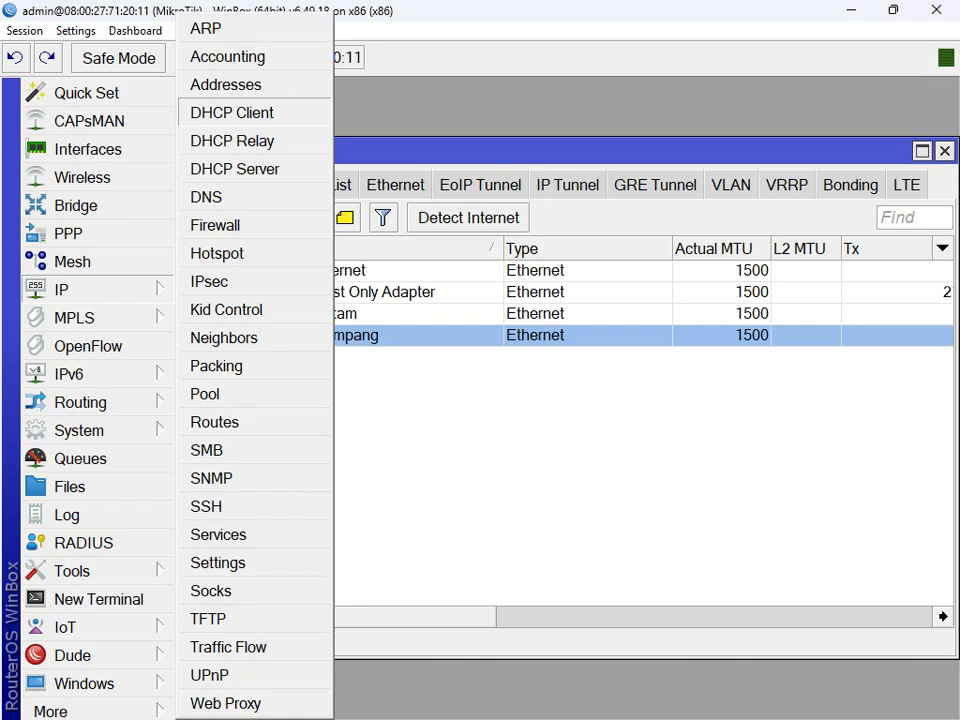
click(232, 112)
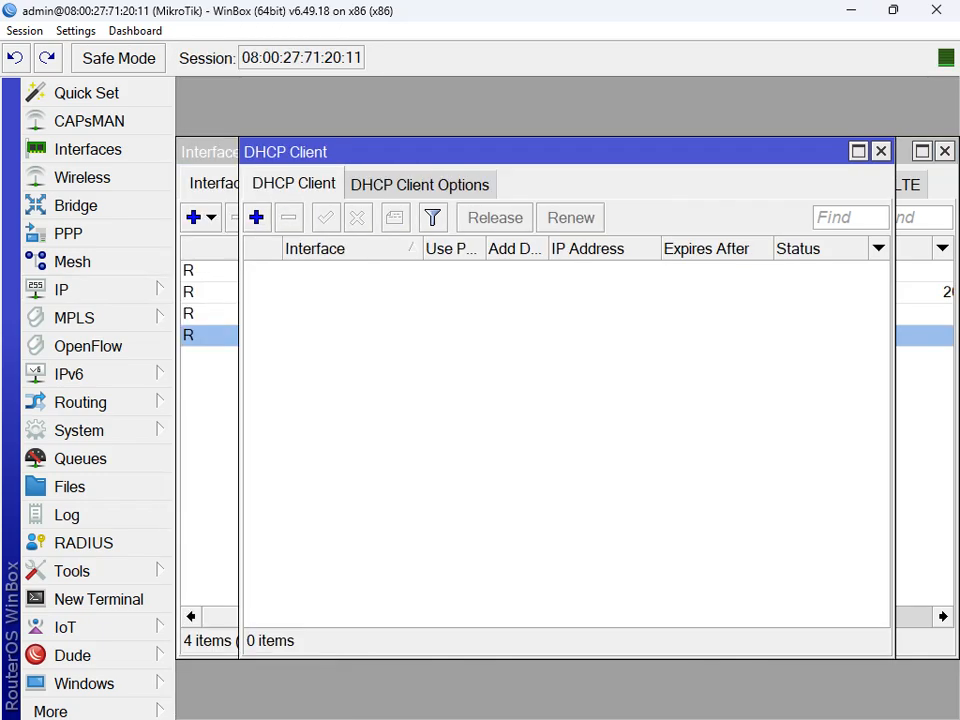
click(257, 217)
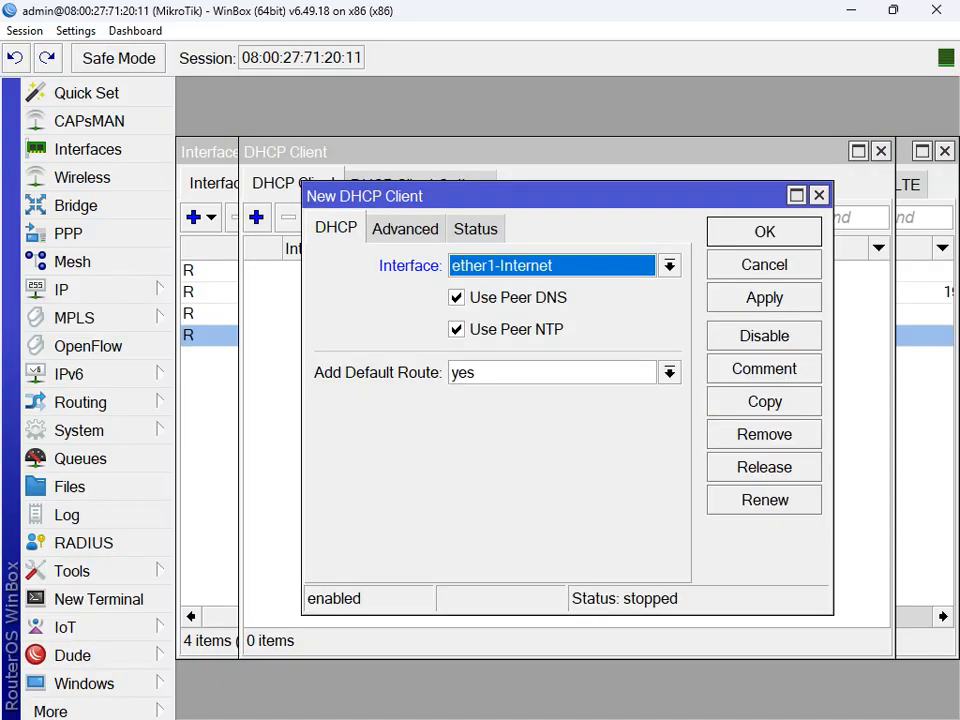
click(670, 266)
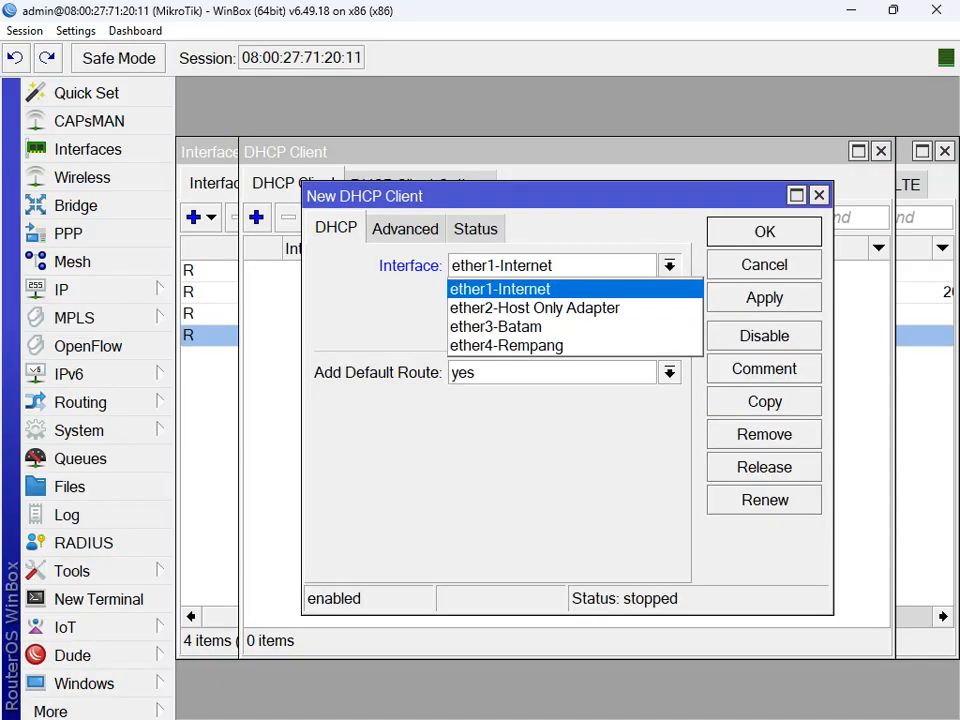
click(502, 288)
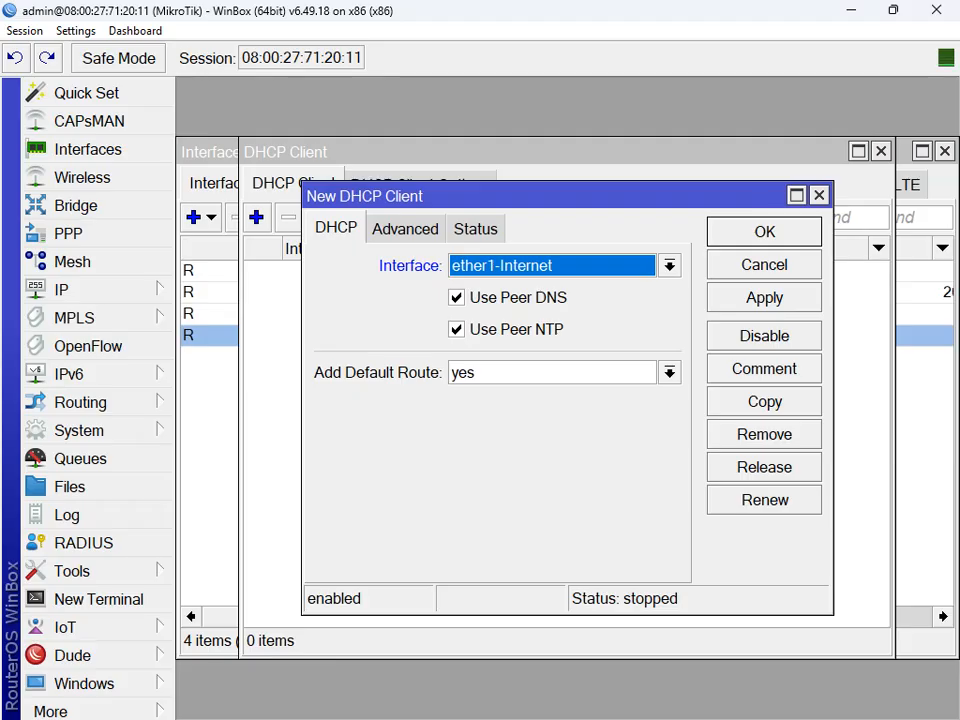
click(764, 298)
click(764, 232)
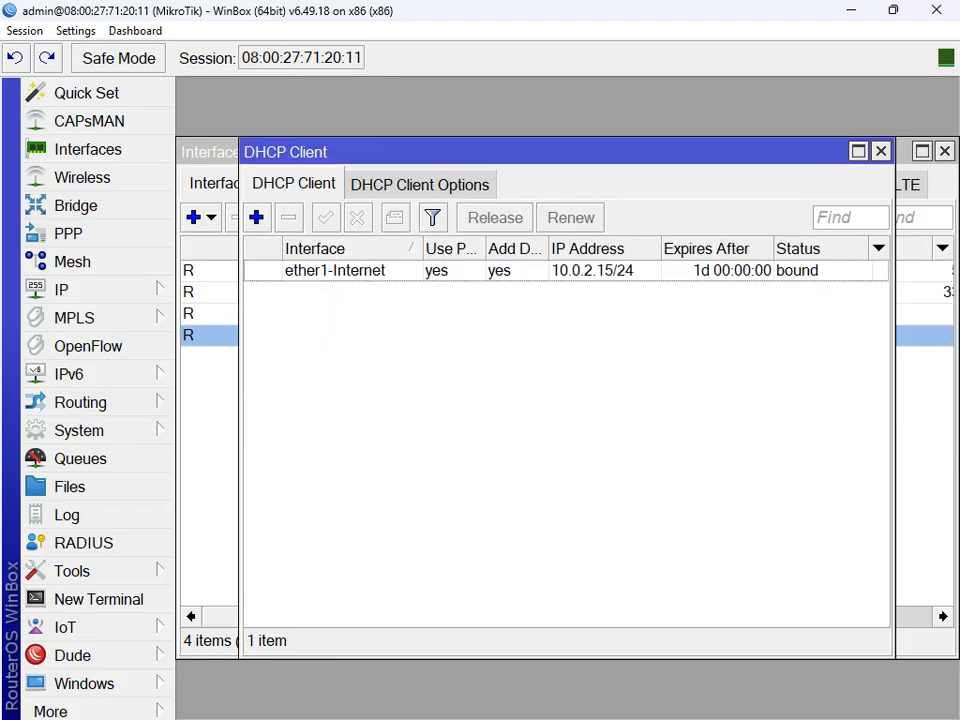
Step: Check that the ether1-Internet DHCP client is bound to 10.0.2.15/24, then close the DHCP client list
click(592, 271)
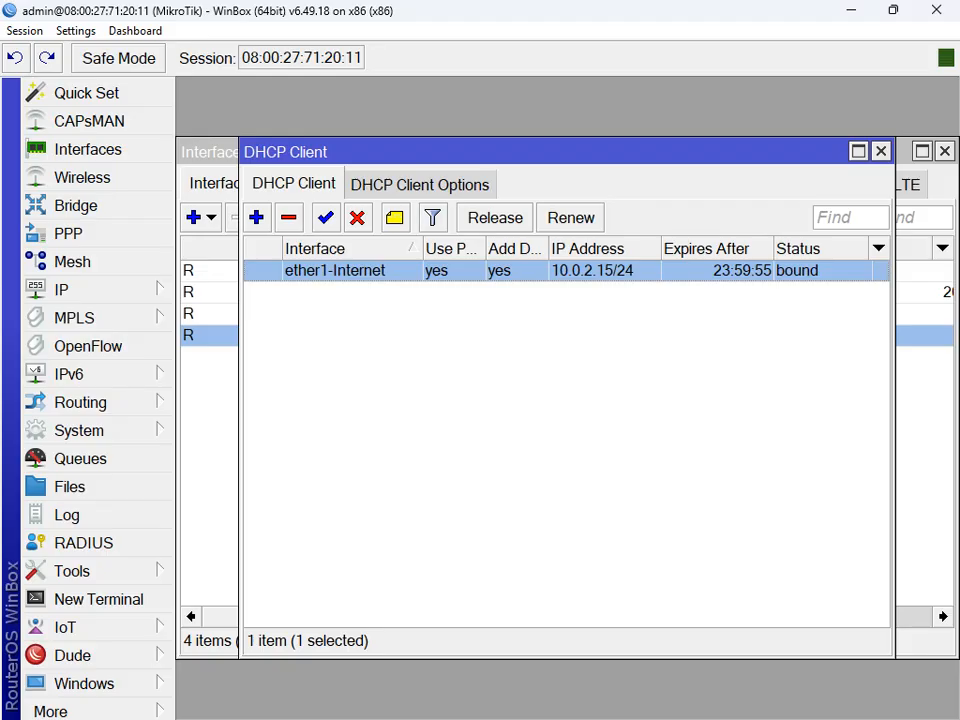
mouse_move(900, 716)
click(826, 697)
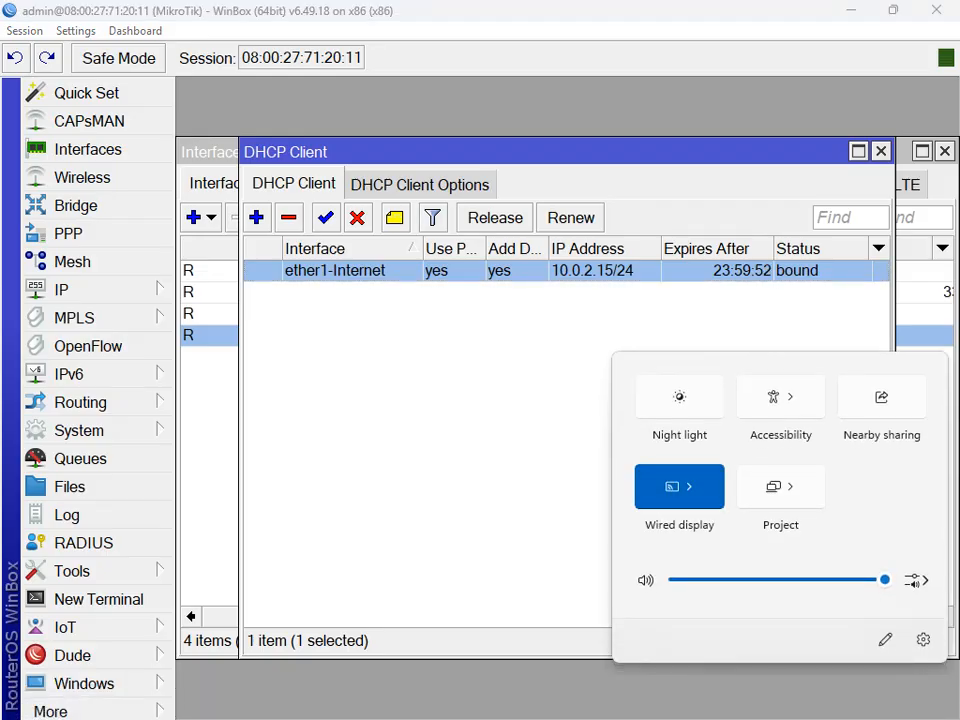
click(480, 430)
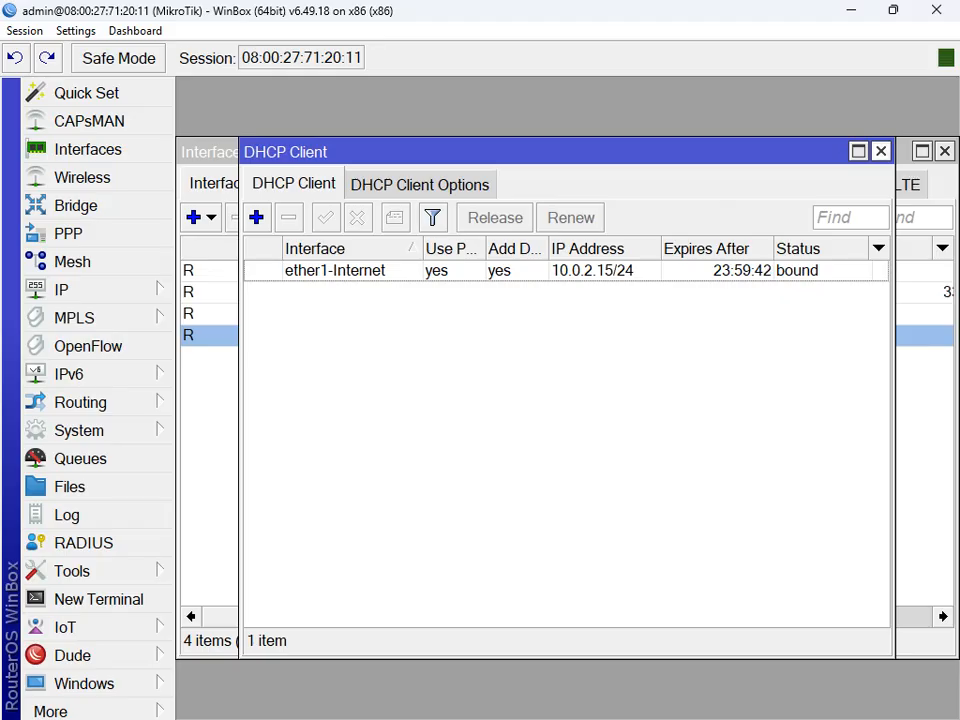
click(881, 151)
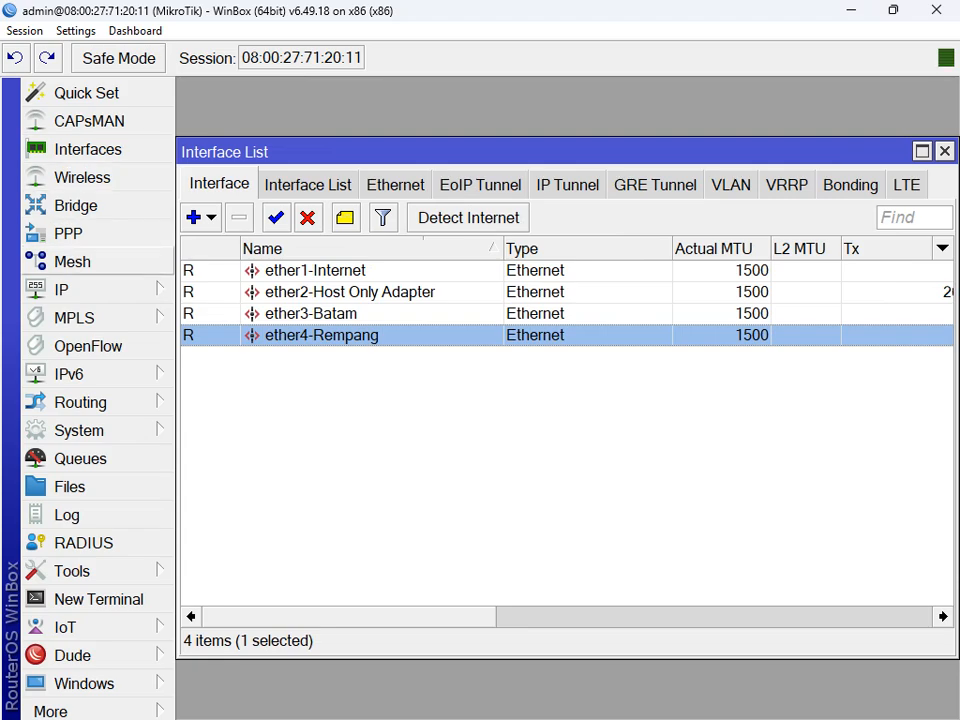
Step: Enter DNS servers 8.8.8.8 and 8.8.4.4 in the router's DNS settings
click(62, 289)
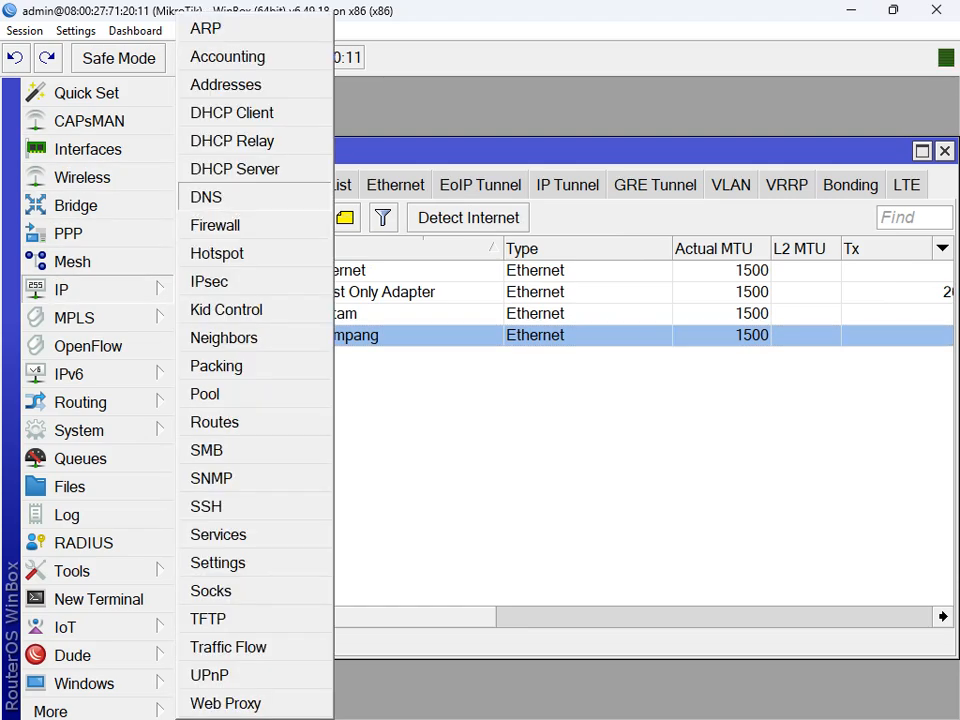
click(212, 197)
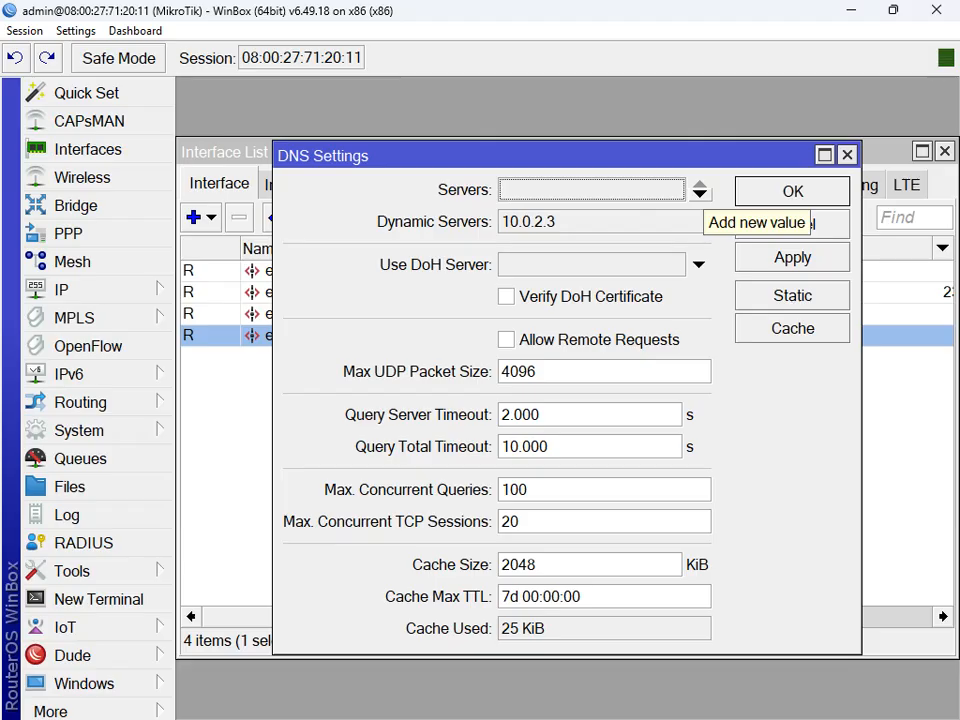
click(699, 189)
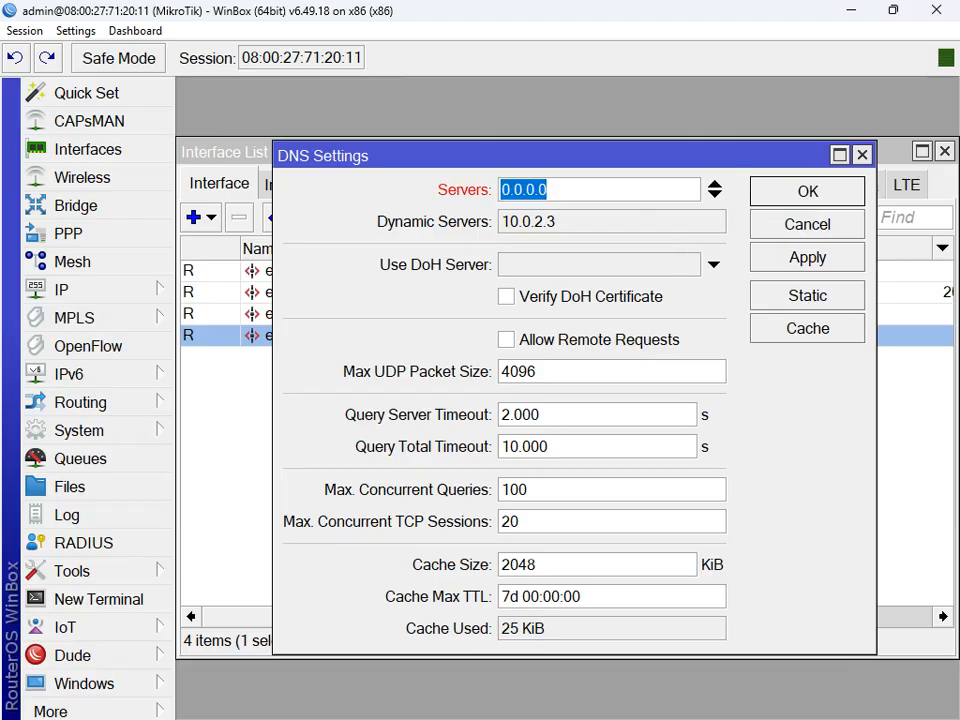
text(8.8.8.8)
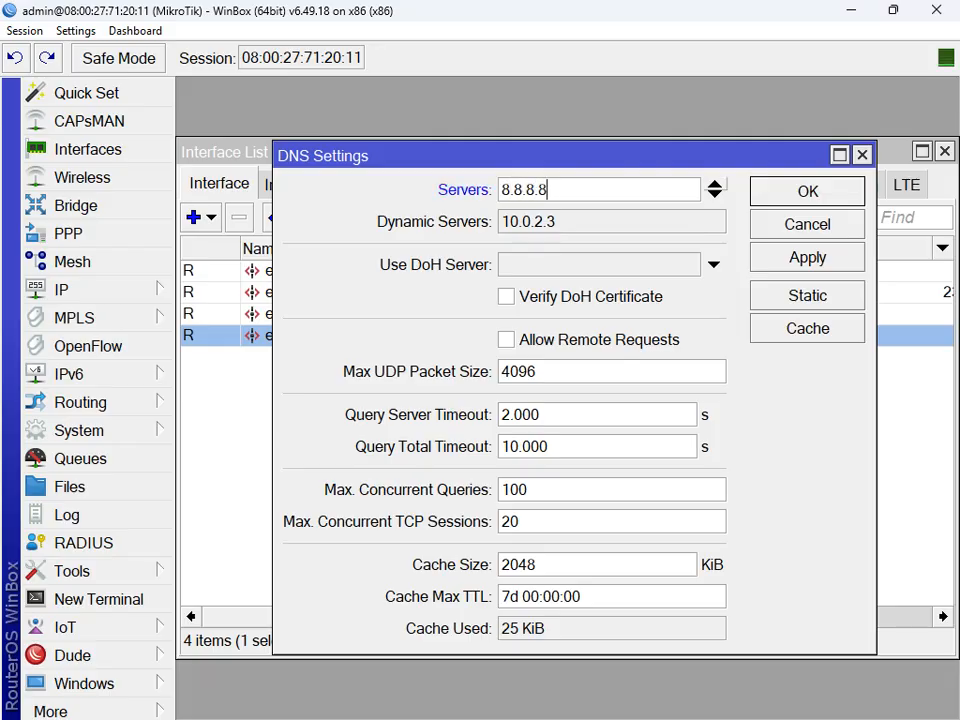
click(714, 194)
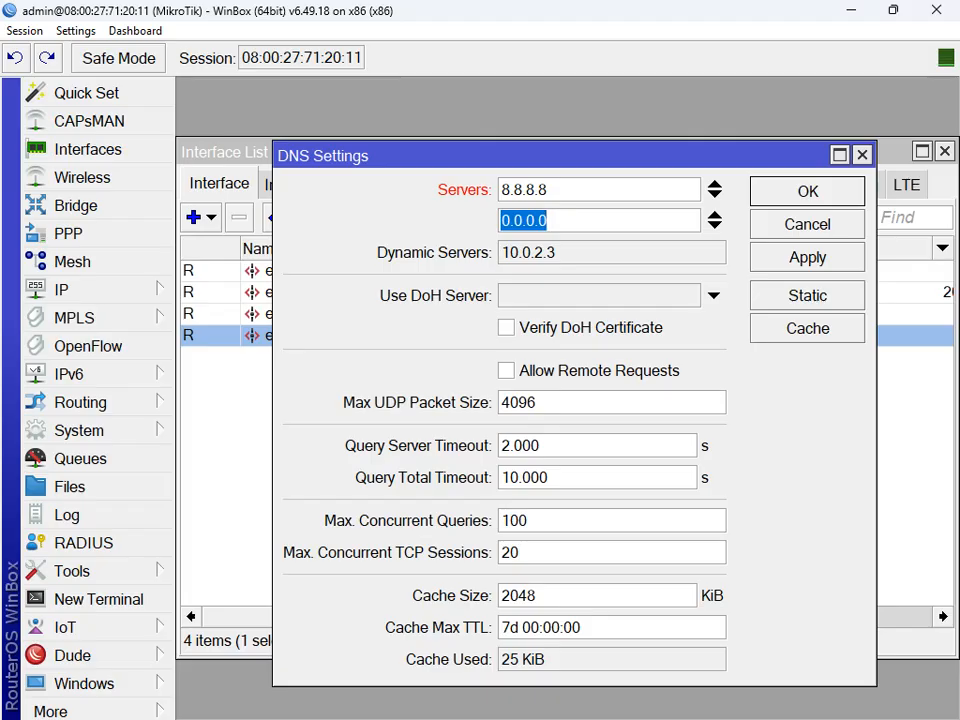
text(8.8.4.4)
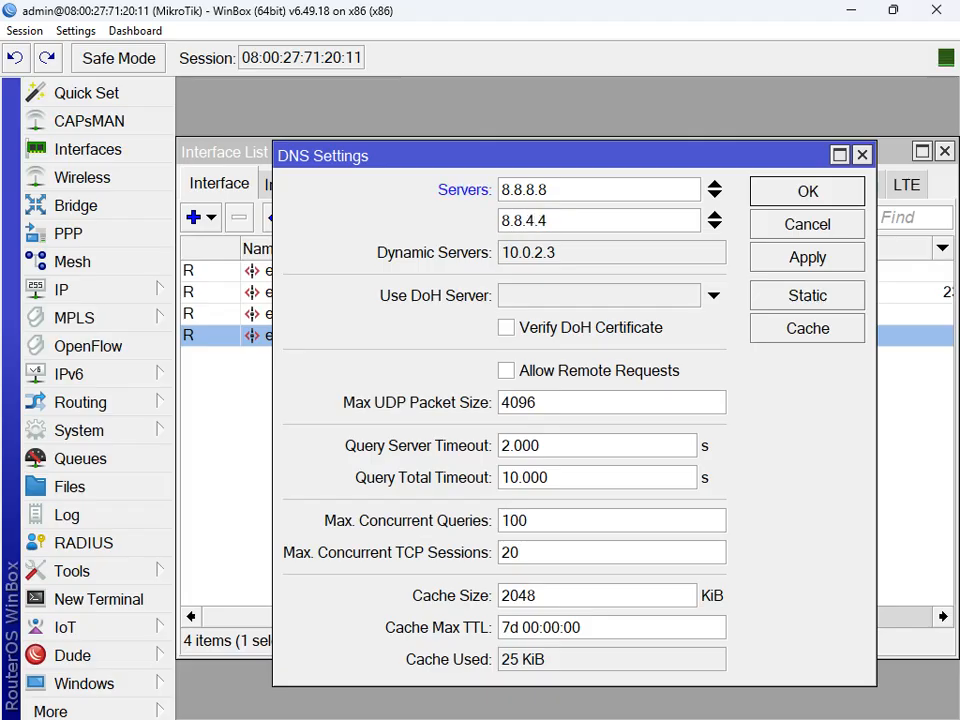
Step: Enable Allow Remote Requests, then apply and close the DNS settings
key(Tab)
drag(560, 253, 500, 253)
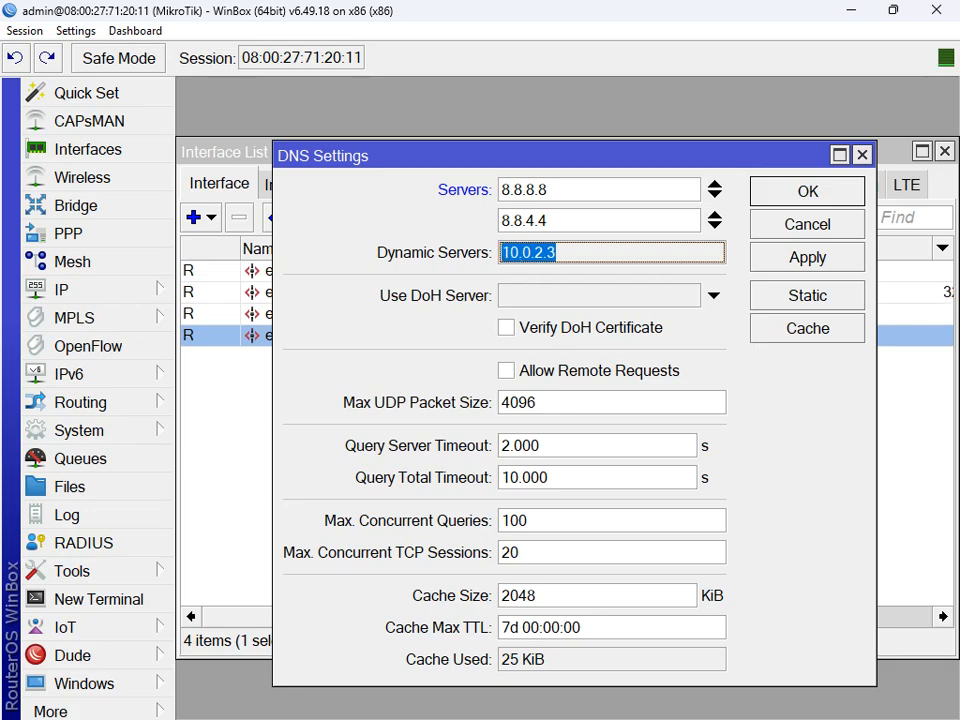
key(Tab)
key(Tab)
key(Tab)
key(space)
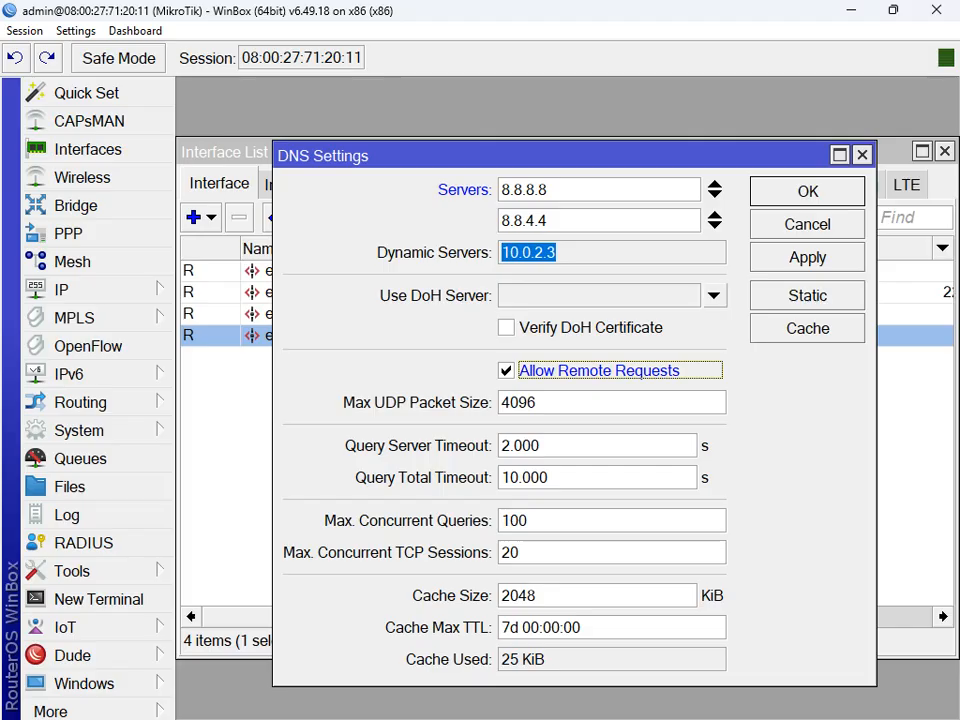
click(807, 257)
click(807, 191)
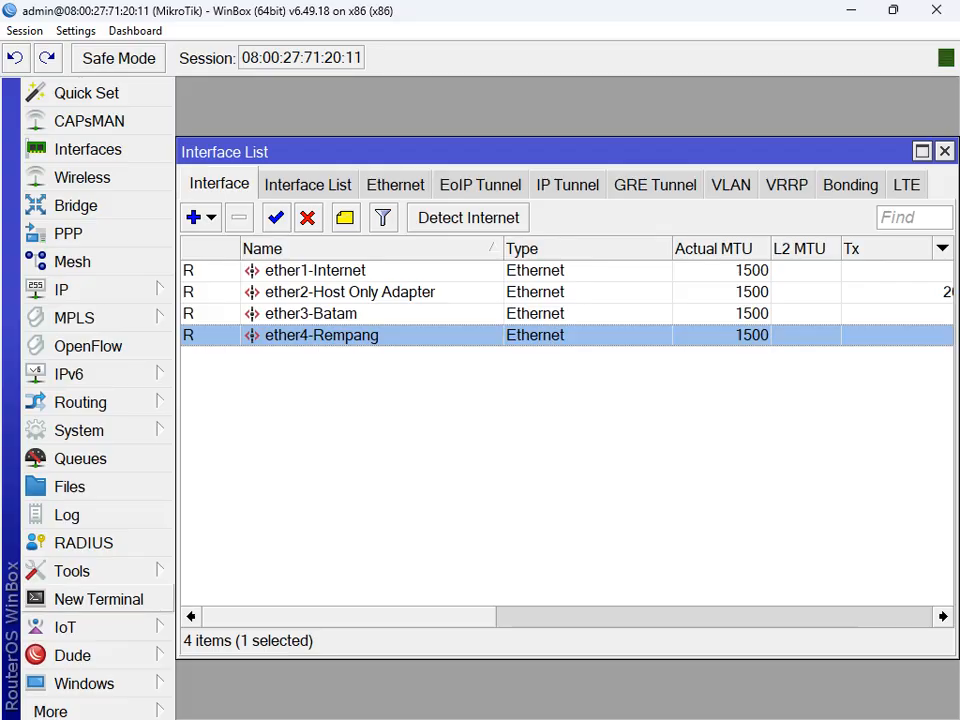
Step: Ping google.com from a new router terminal and inspect the replying address
click(98, 599)
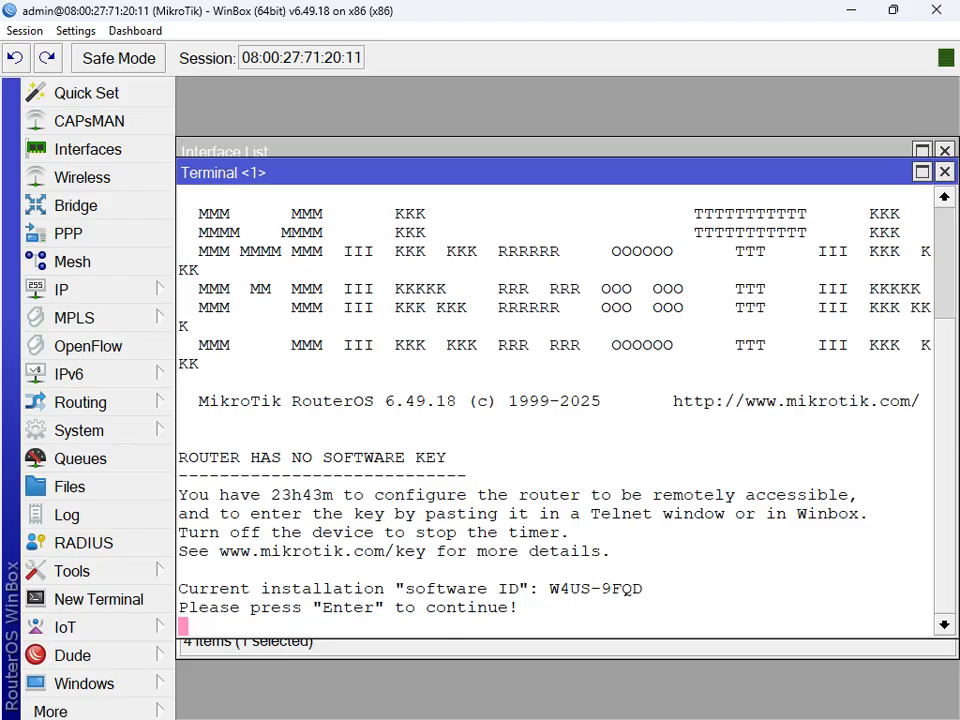
key(Return)
text(p)
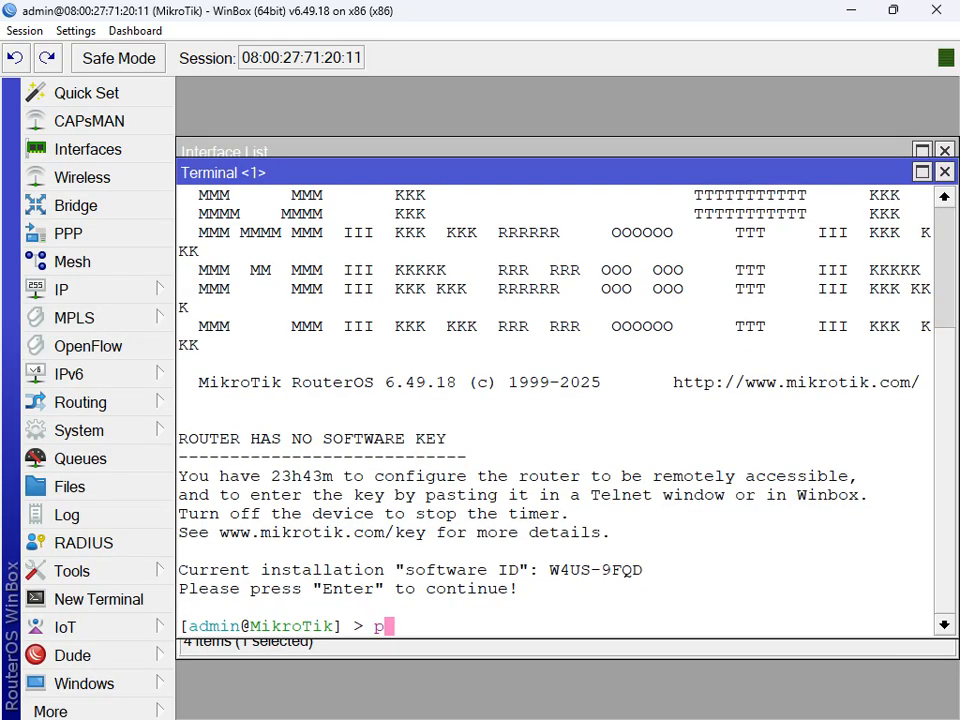
text(ing google.com)
key(Return)
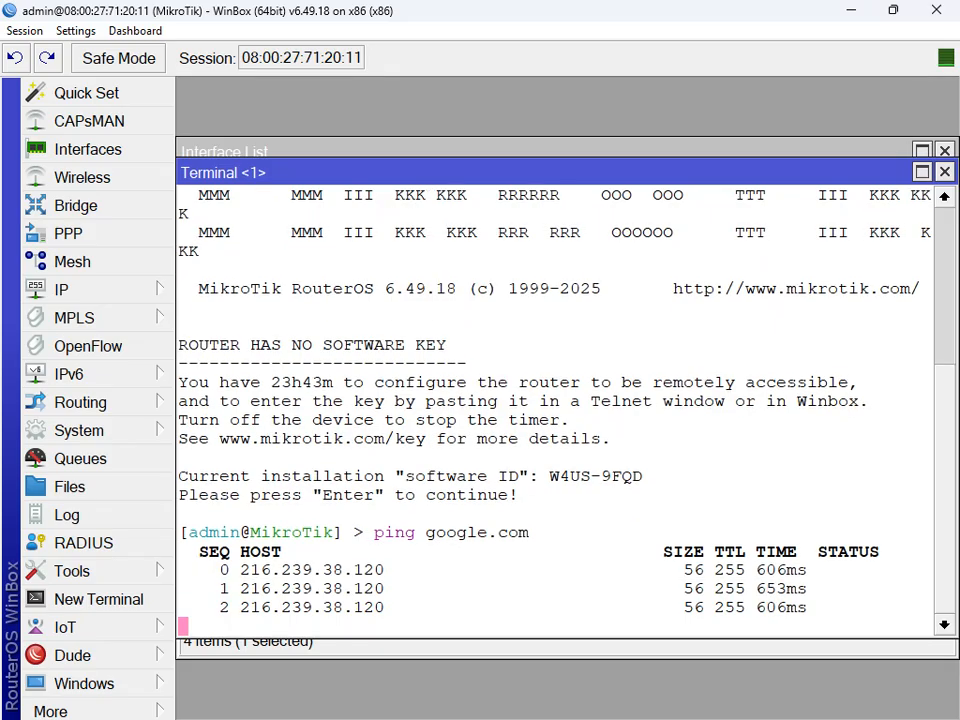
drag(240, 551, 374, 513)
drag(528, 476, 487, 457)
click(487, 457)
drag(518, 420, 426, 326)
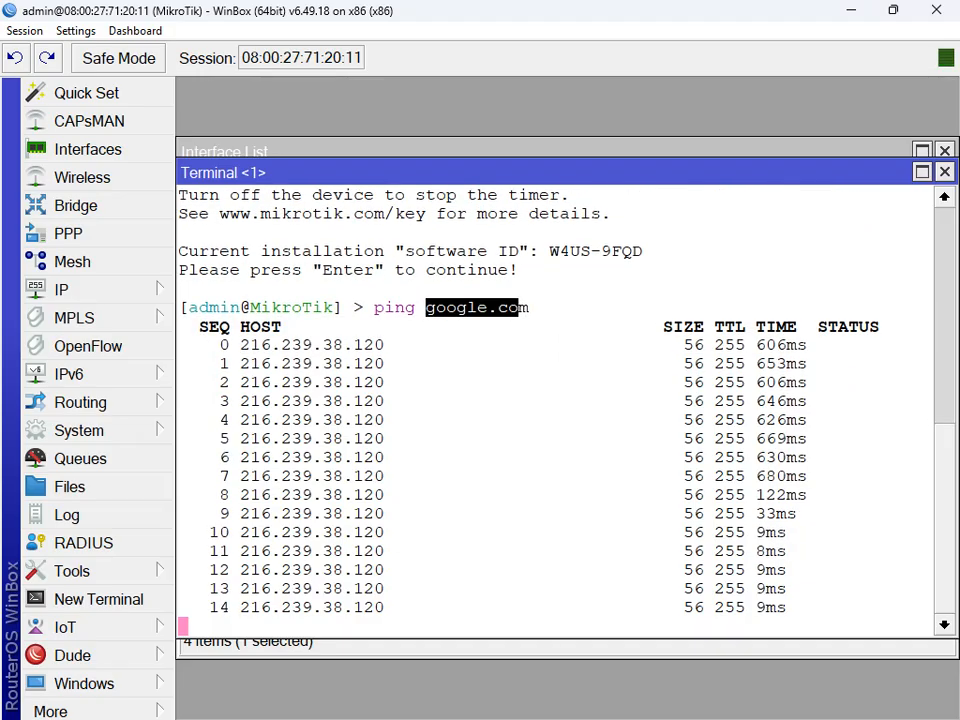
drag(375, 306, 251, 291)
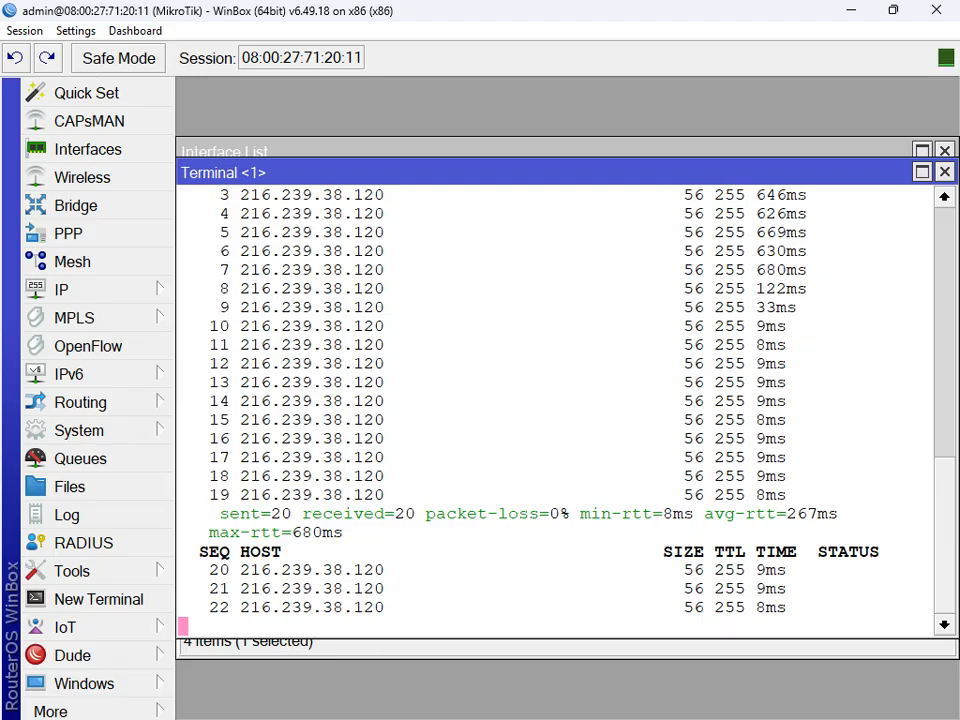
Step: Stop that ping, ping 8.8.8.8 for 0% loss, then close the terminal
key(ctrl+c)
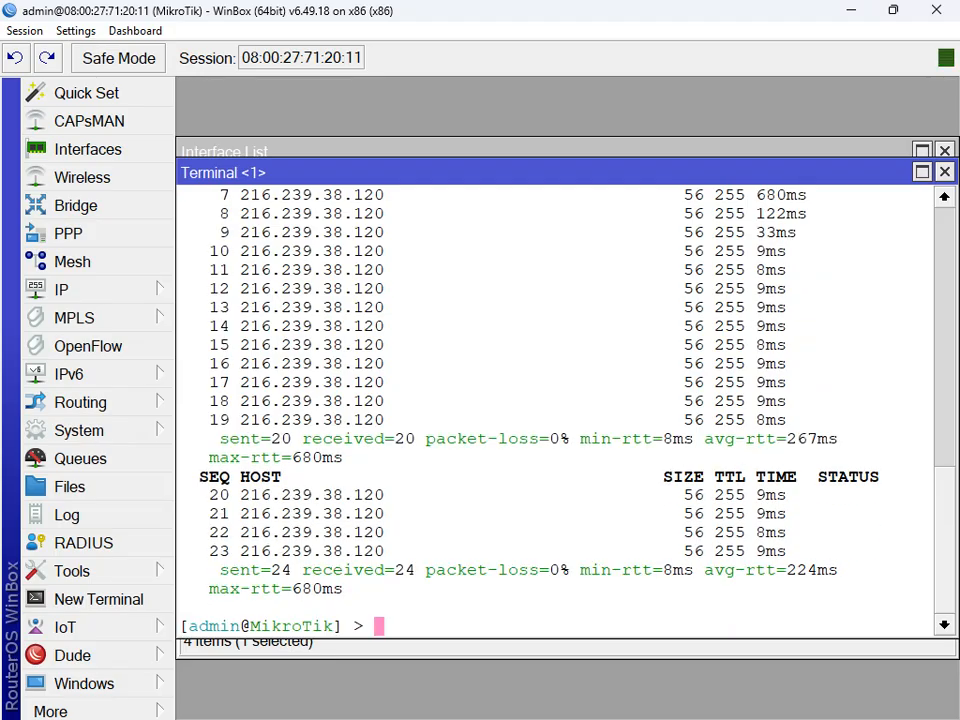
text(ping 8.8.8.8)
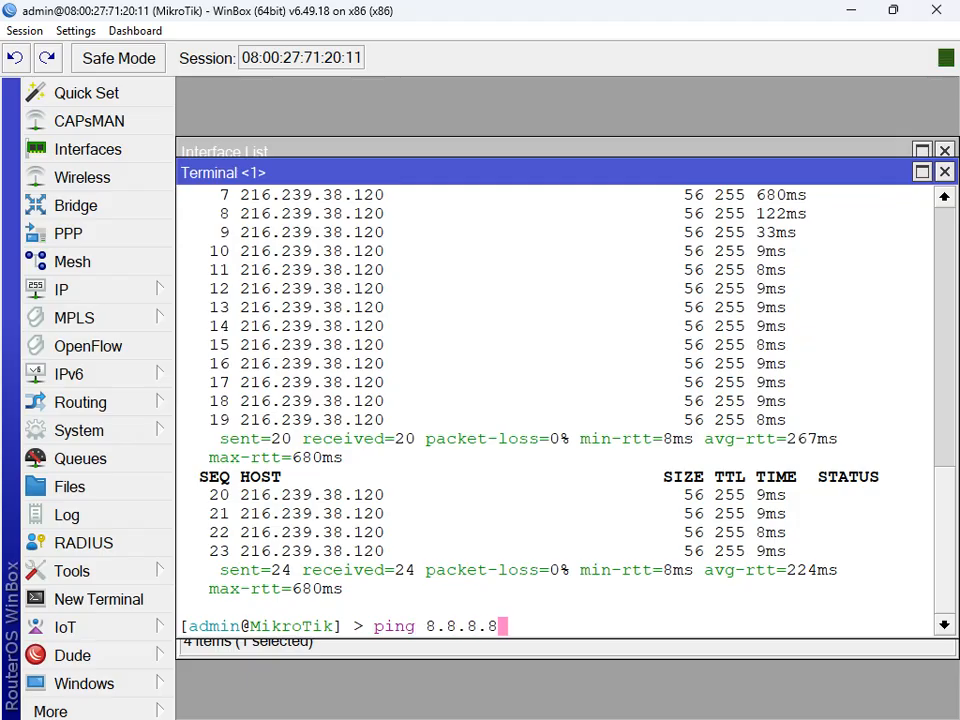
key(Return)
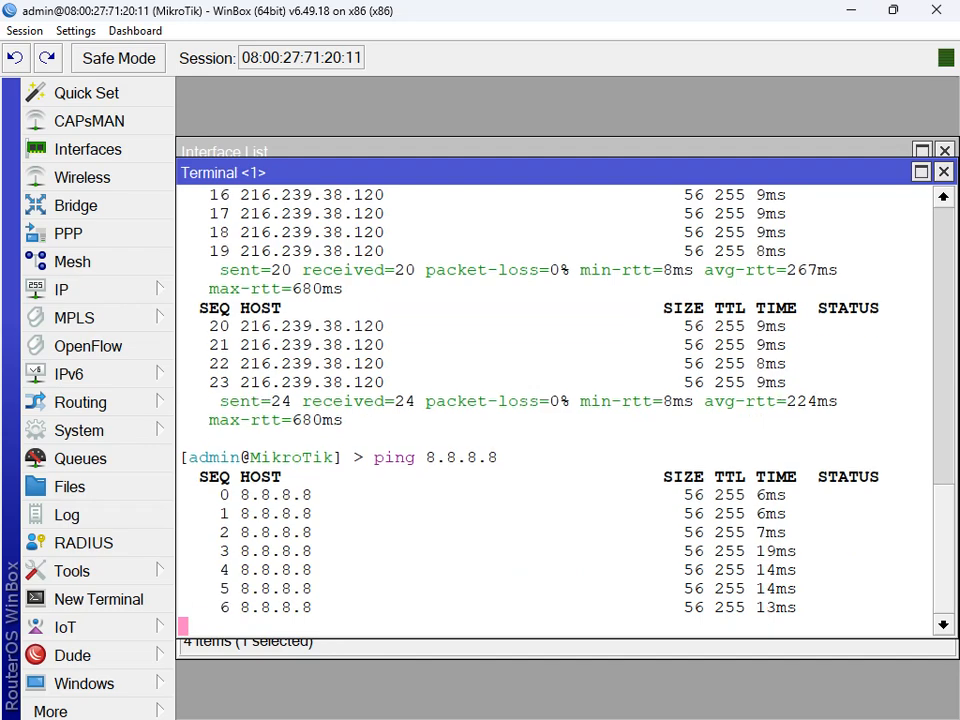
click(944, 172)
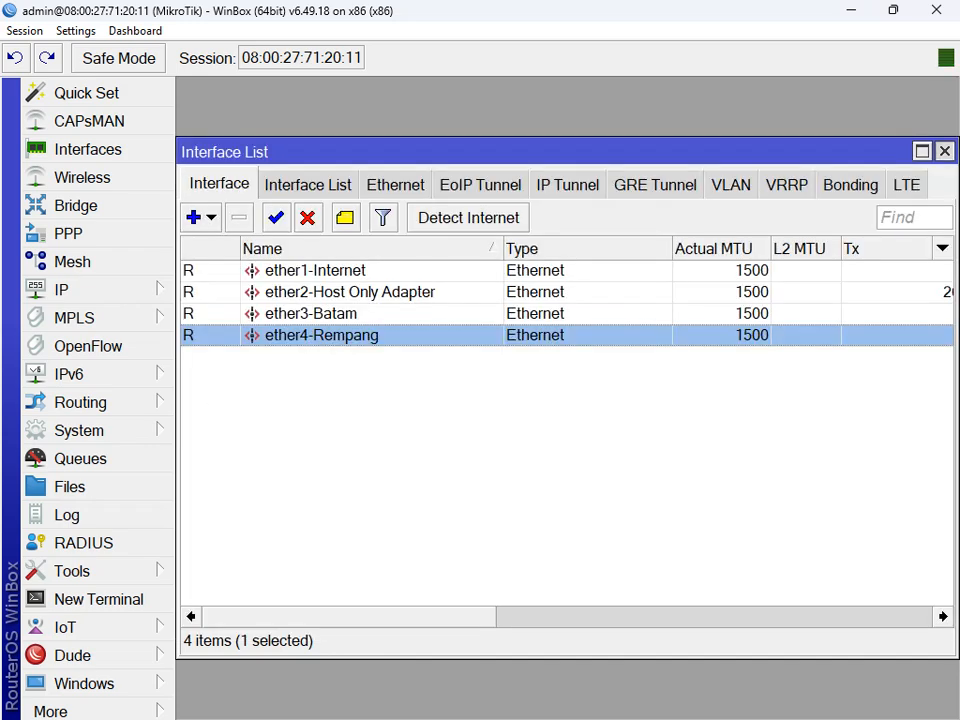
Step: Close the interface list, create bridge 'Jembatam 1', and view its empty Ports tab
click(944, 151)
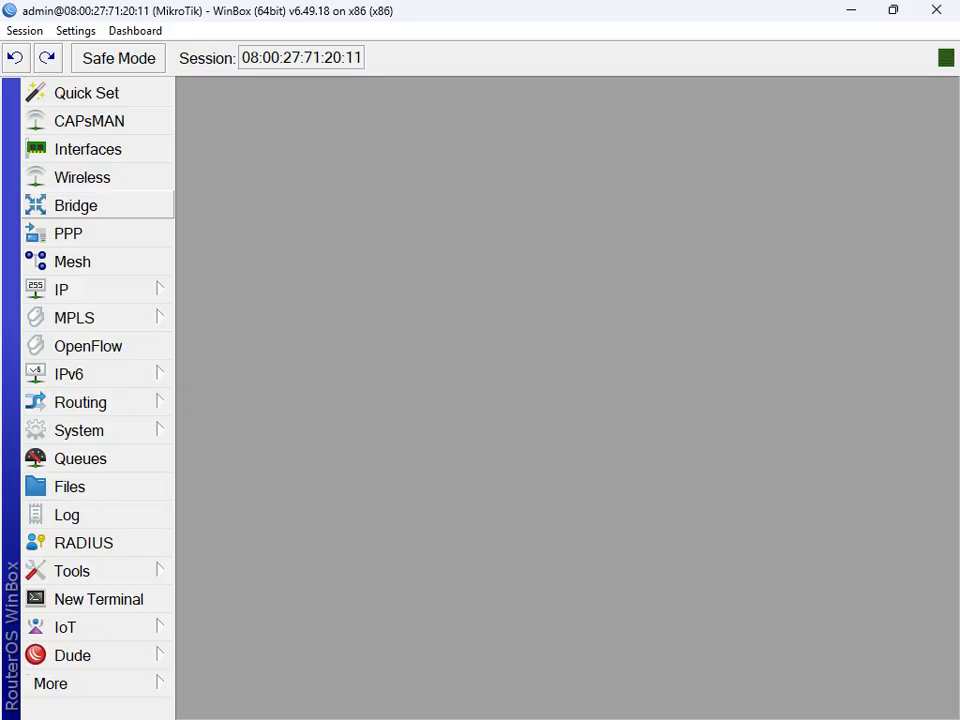
click(76, 205)
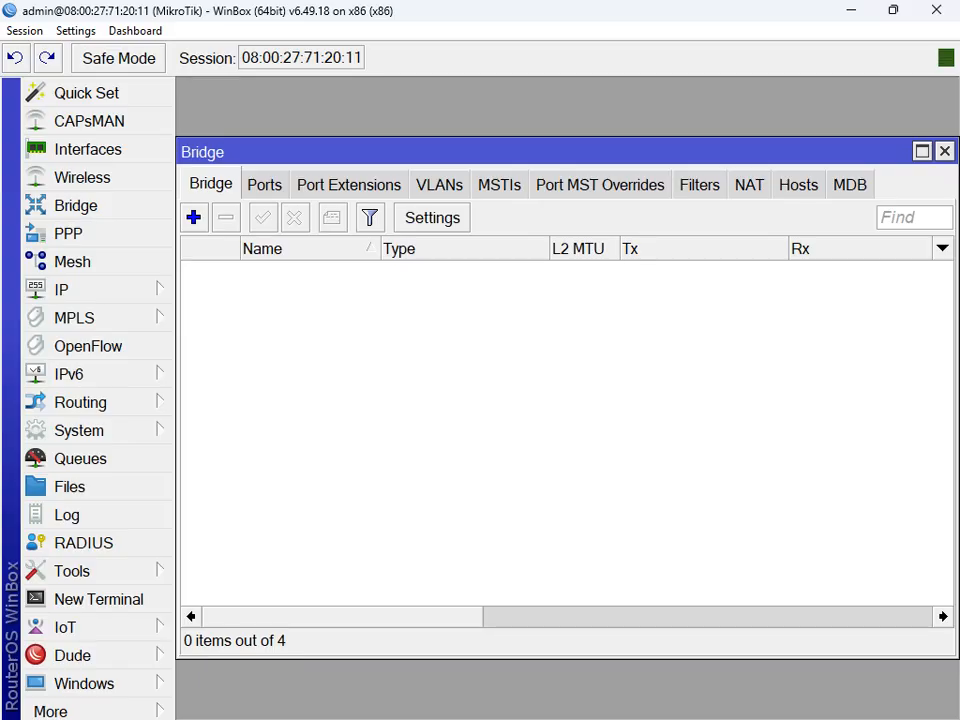
click(194, 217)
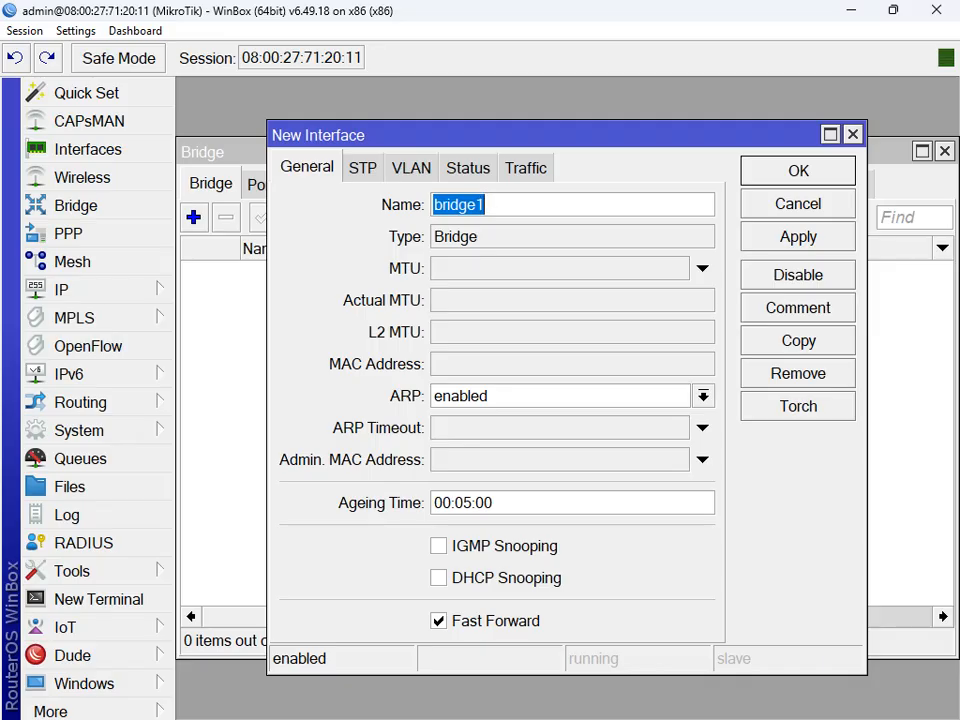
text(J)
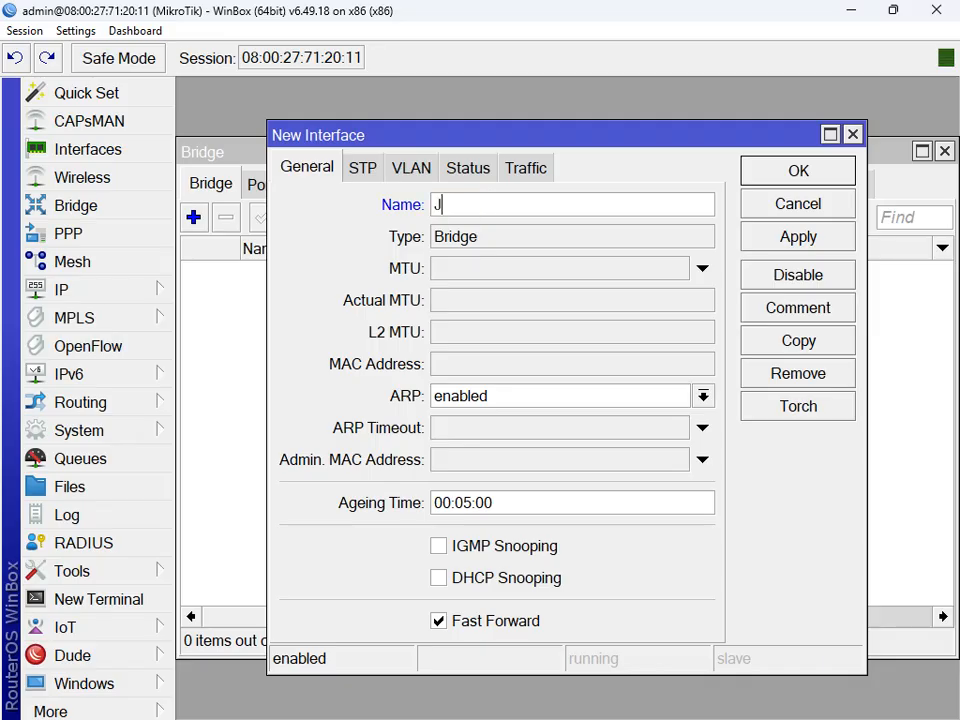
text(embatam)
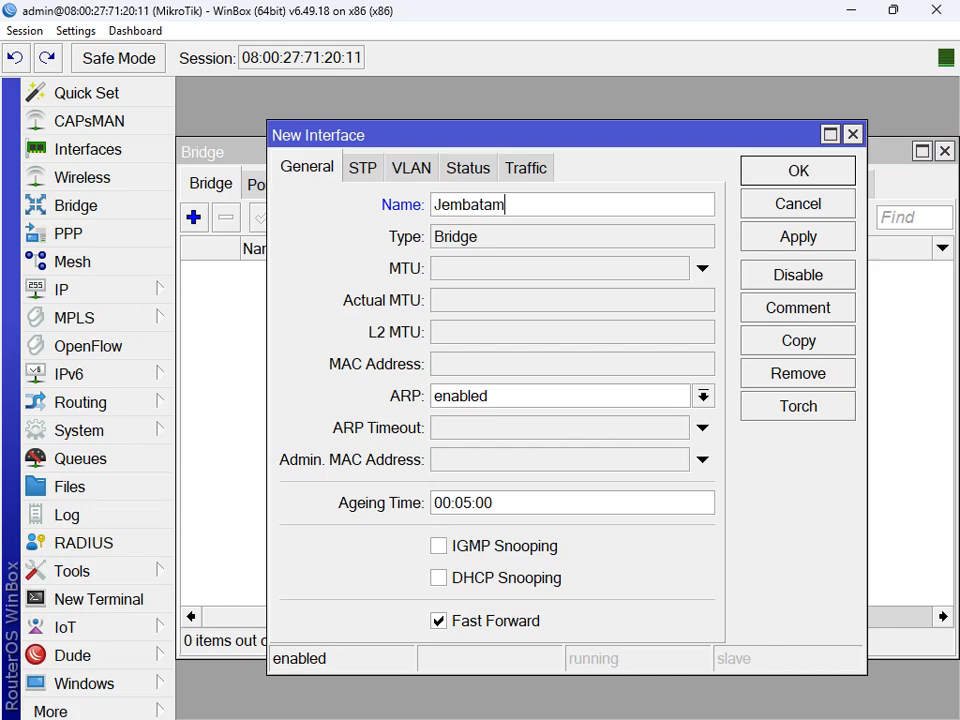
text(1)
click(798, 237)
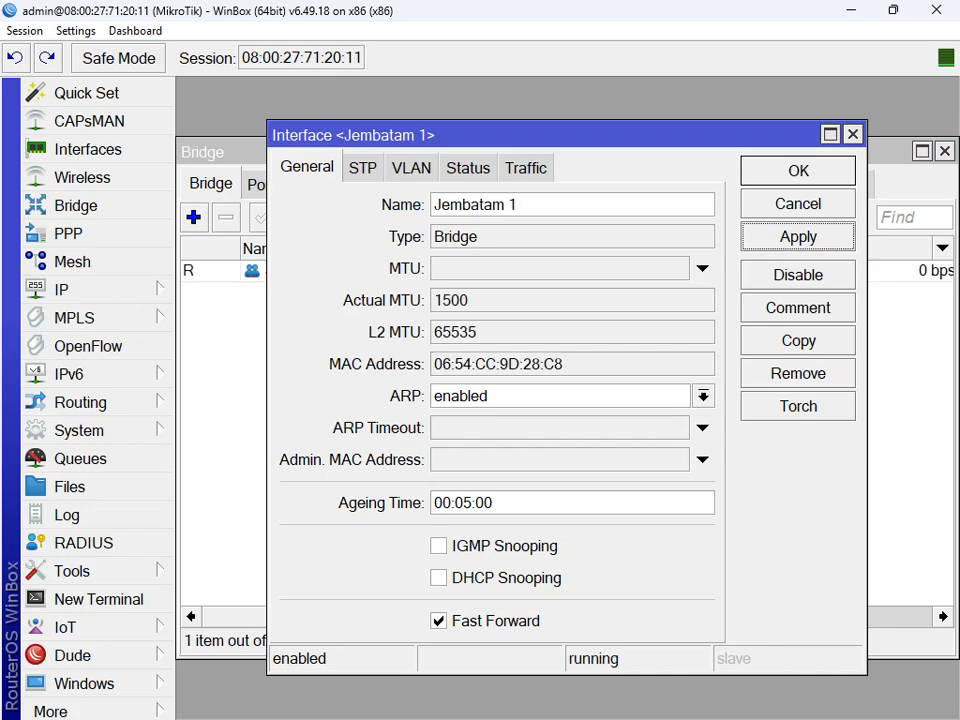
click(798, 171)
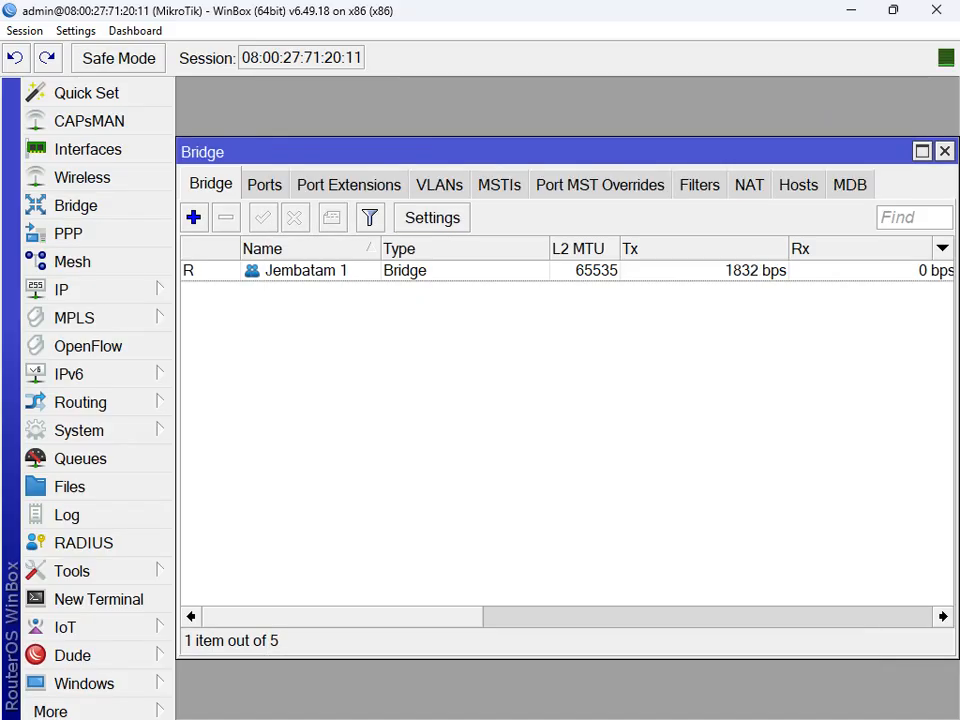
click(306, 271)
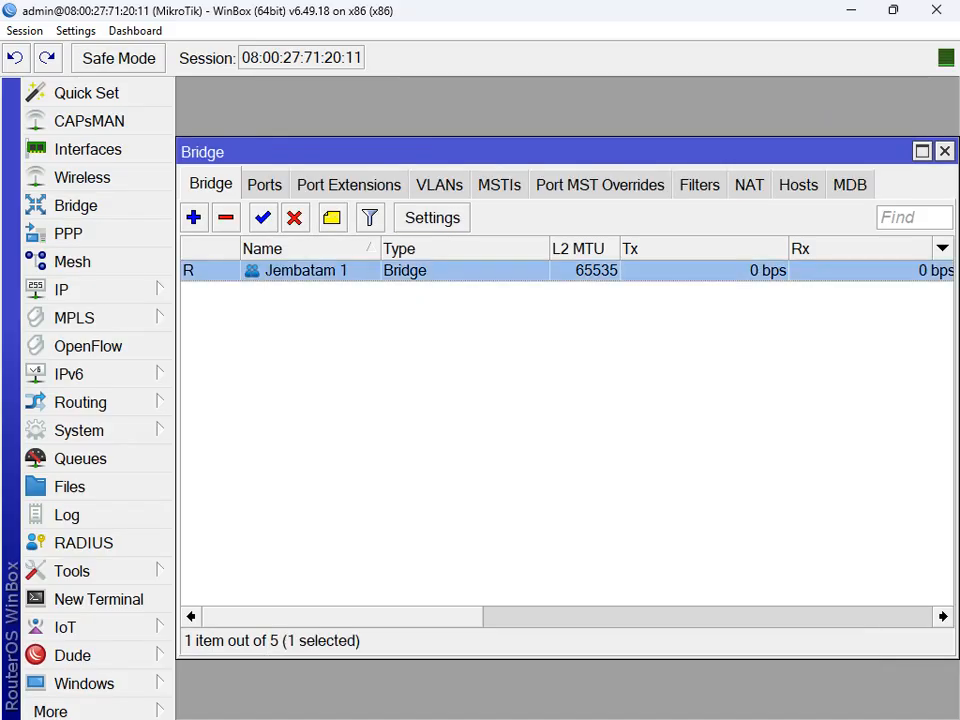
click(265, 185)
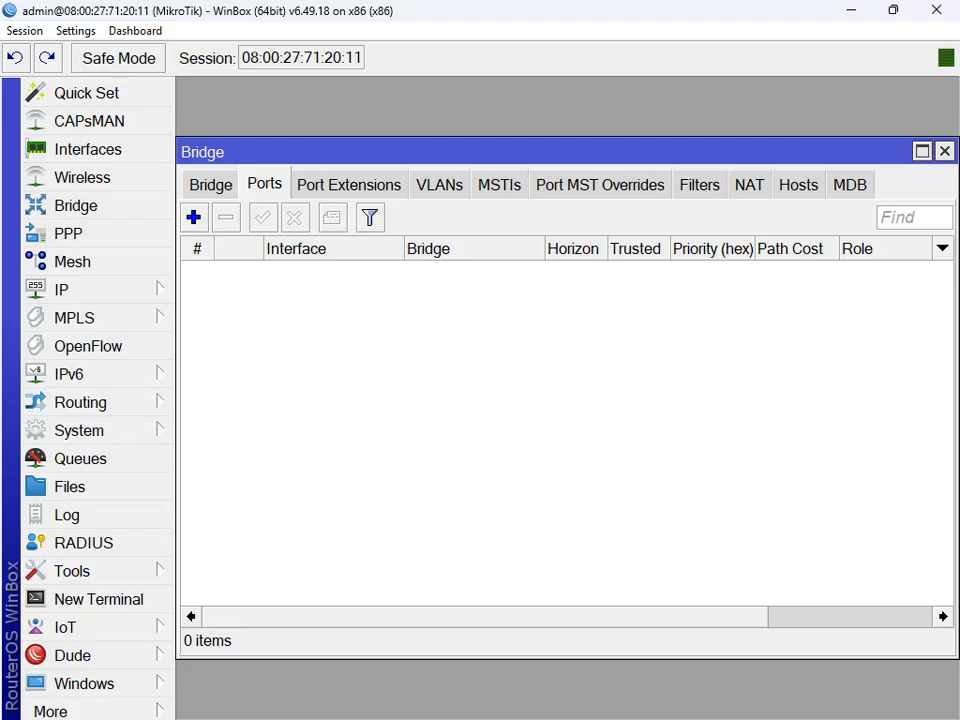
Step: Add ether3-Batam and ether4-Rempang as ports of bridge Jembatam 1
click(194, 217)
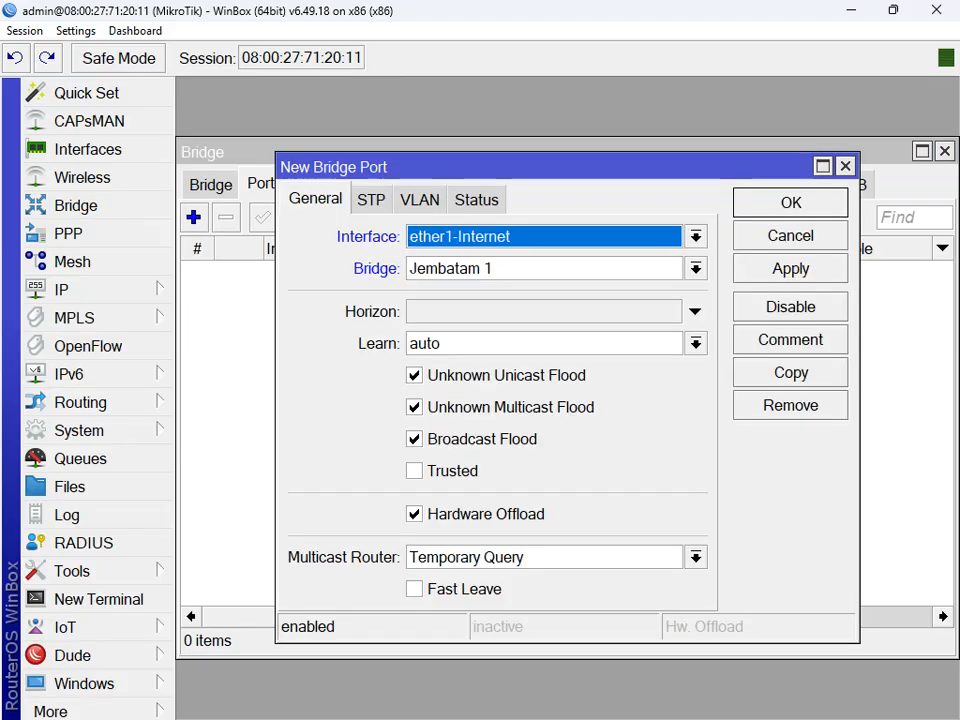
click(696, 237)
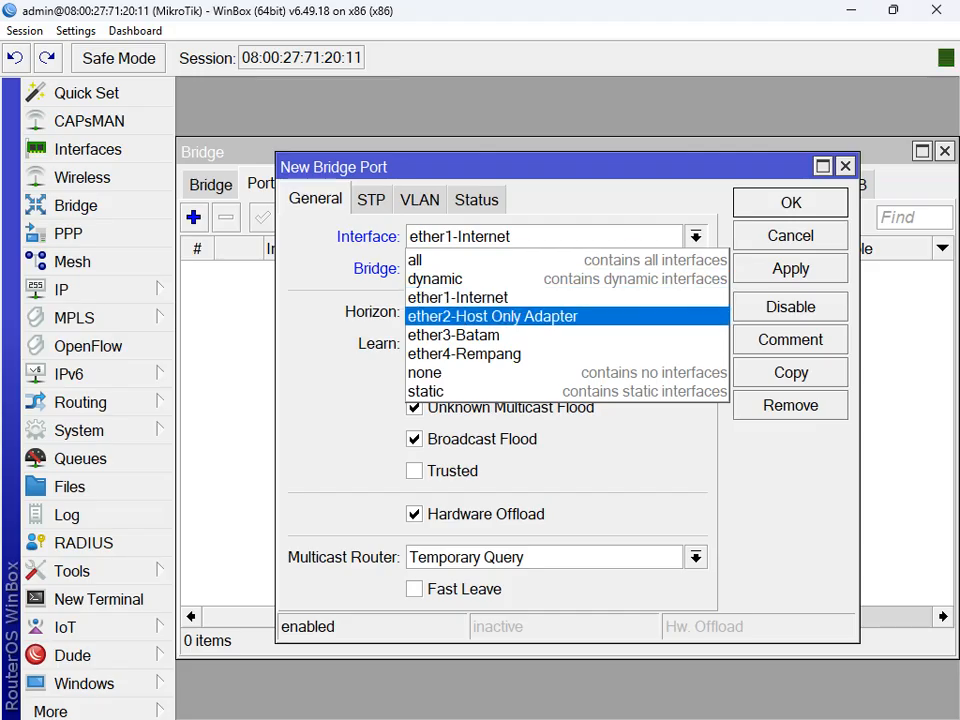
click(500, 335)
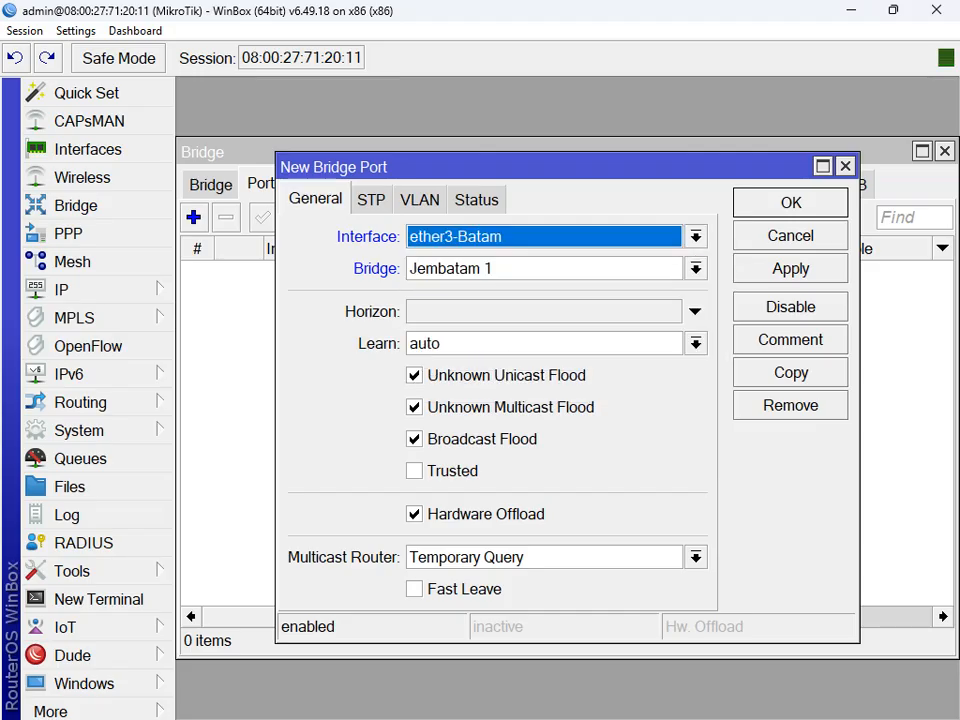
click(790, 269)
click(790, 203)
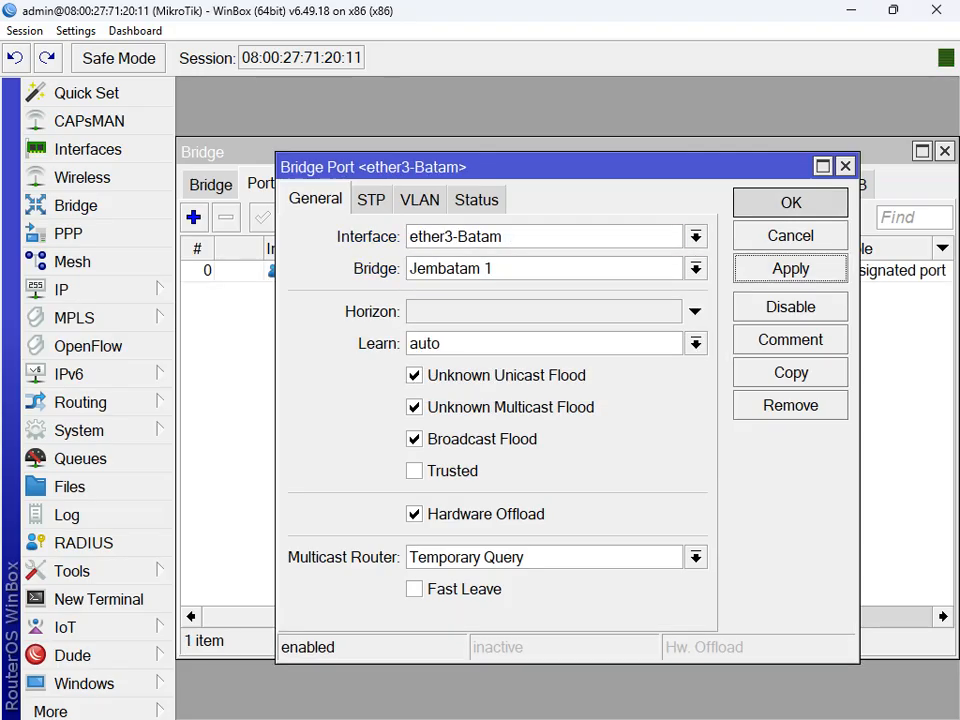
click(193, 217)
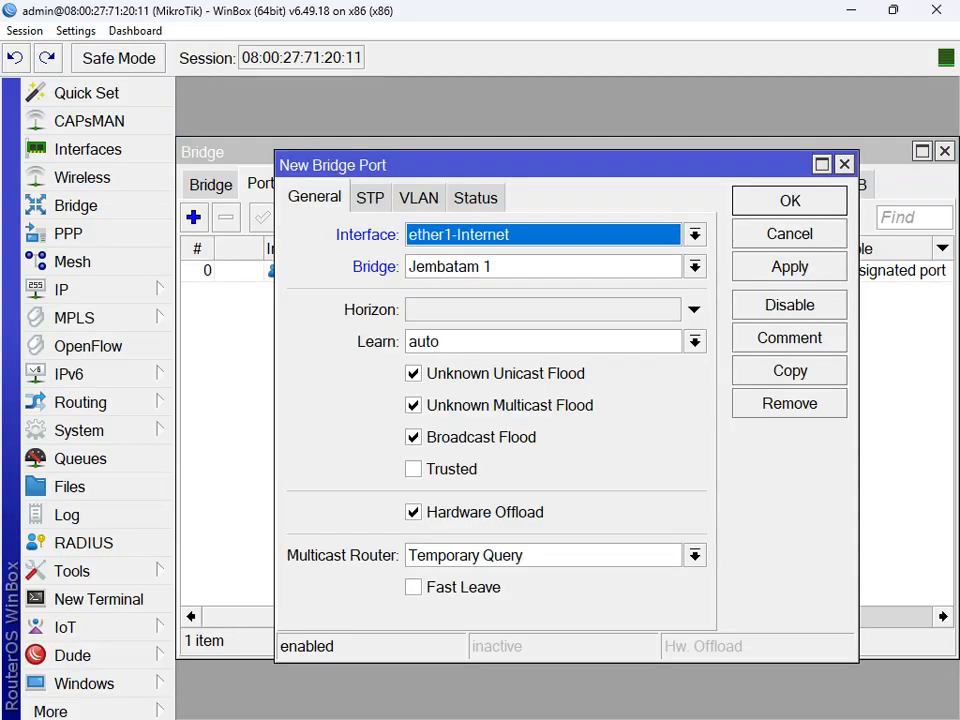
click(694, 234)
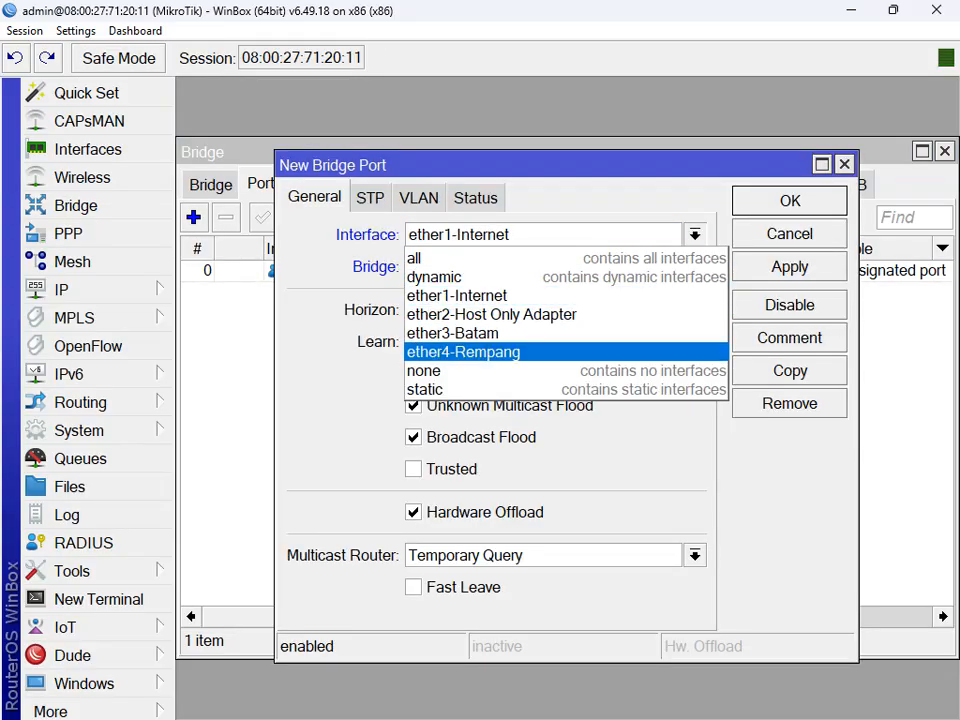
click(464, 353)
click(790, 267)
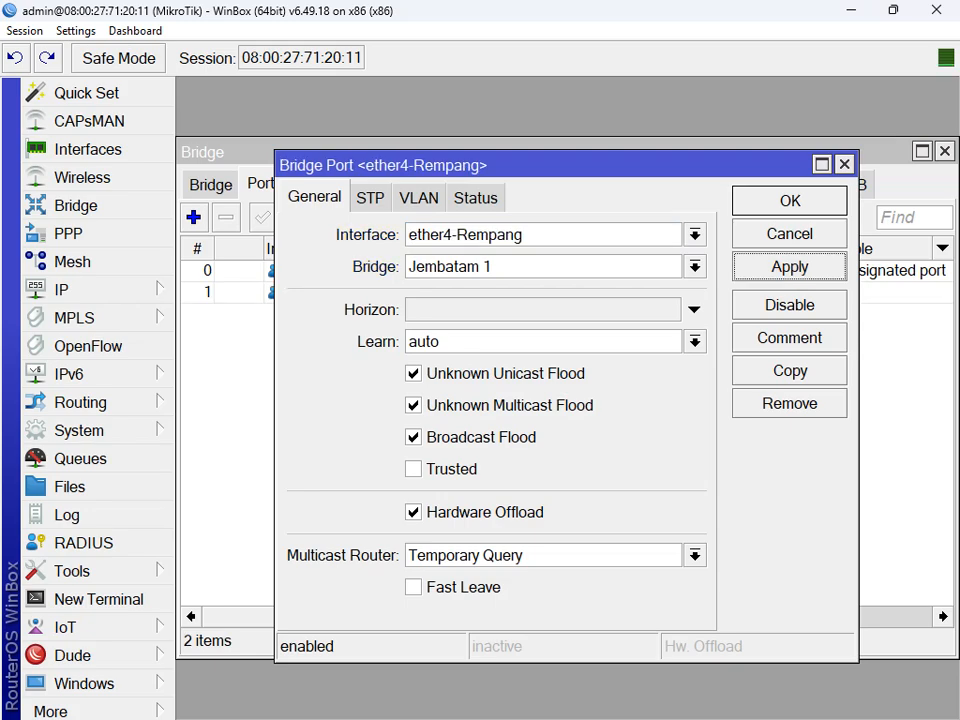
click(790, 201)
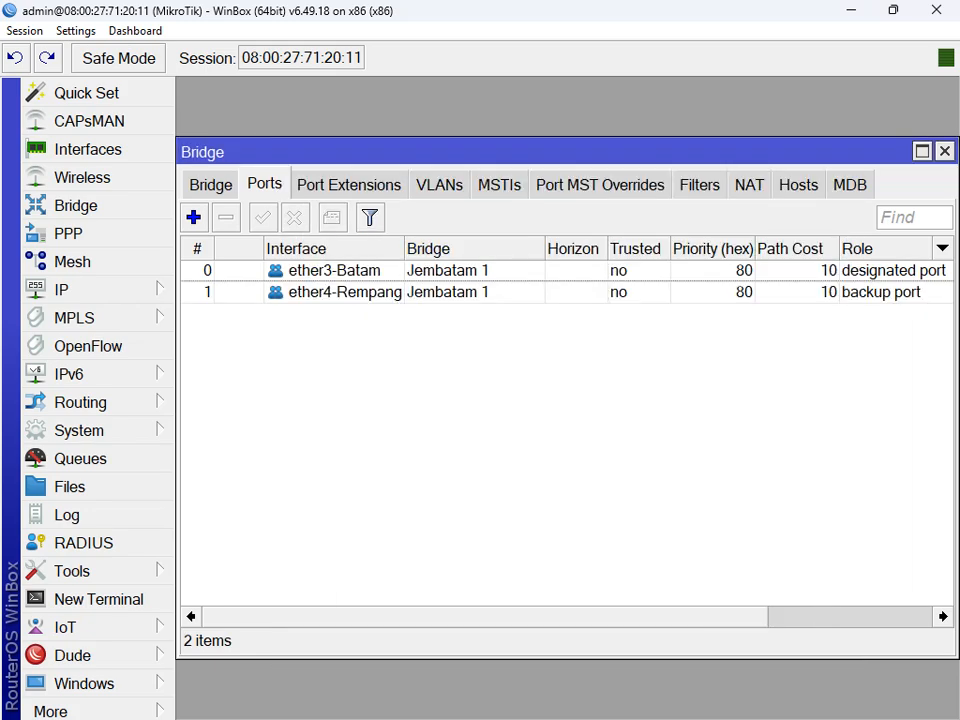
Step: Review the ether3-Batam and ether4-Rempang port entries, then return to the bridge list
click(440, 271)
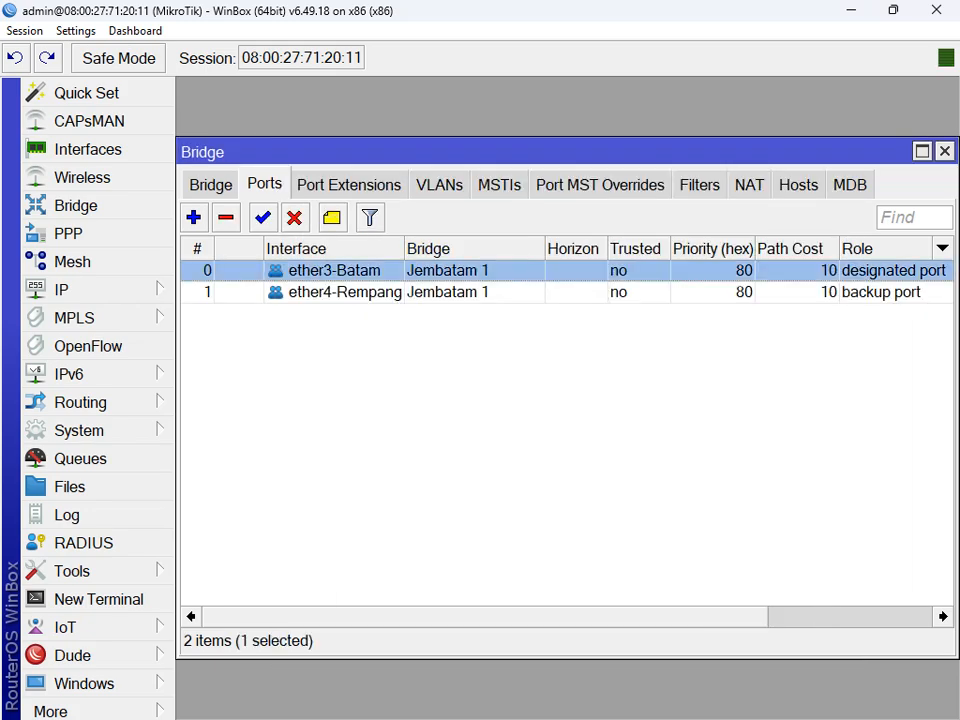
click(440, 292)
click(440, 271)
click(440, 292)
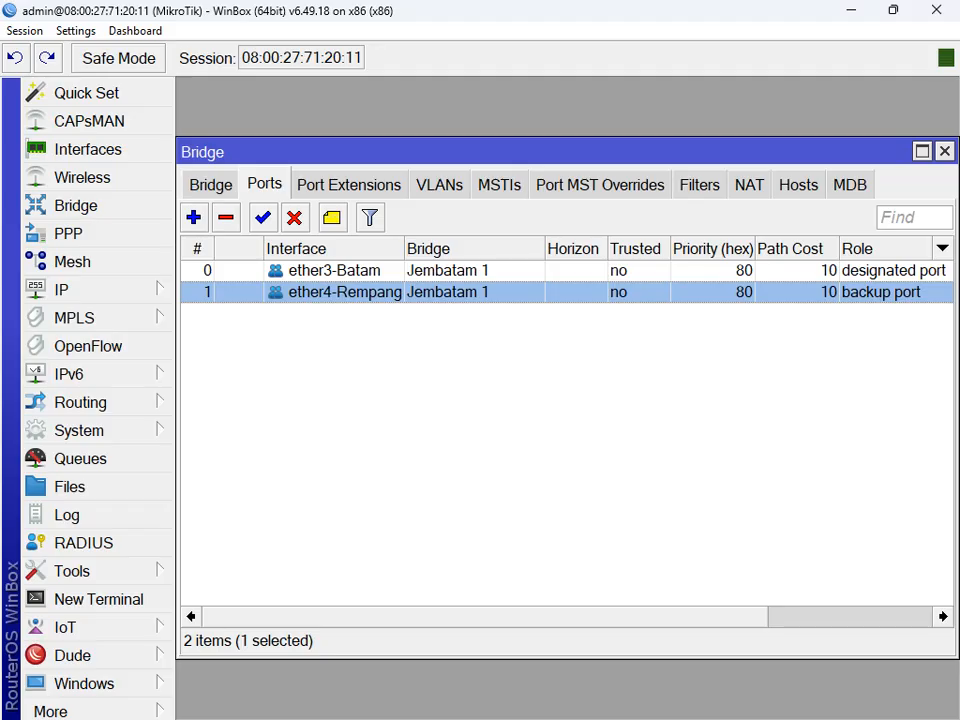
click(440, 271)
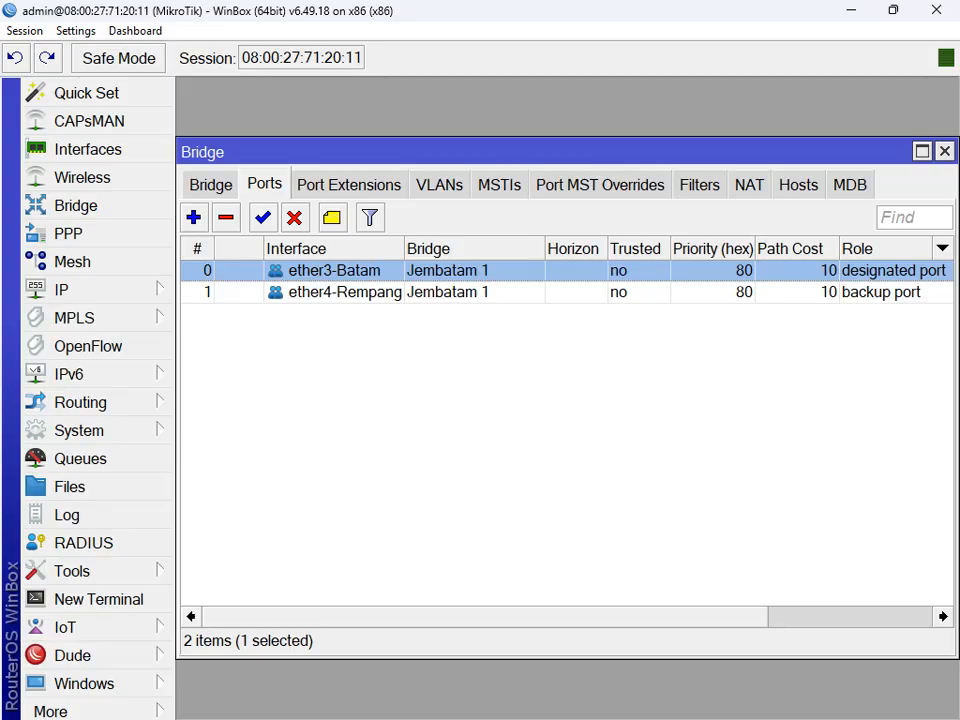
click(440, 292)
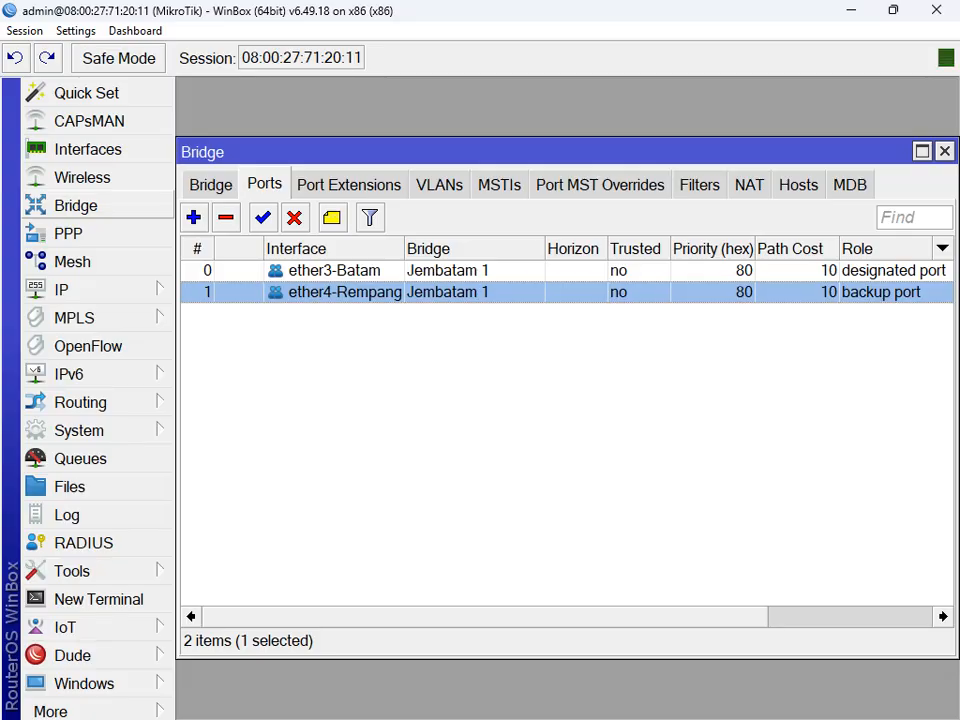
click(211, 185)
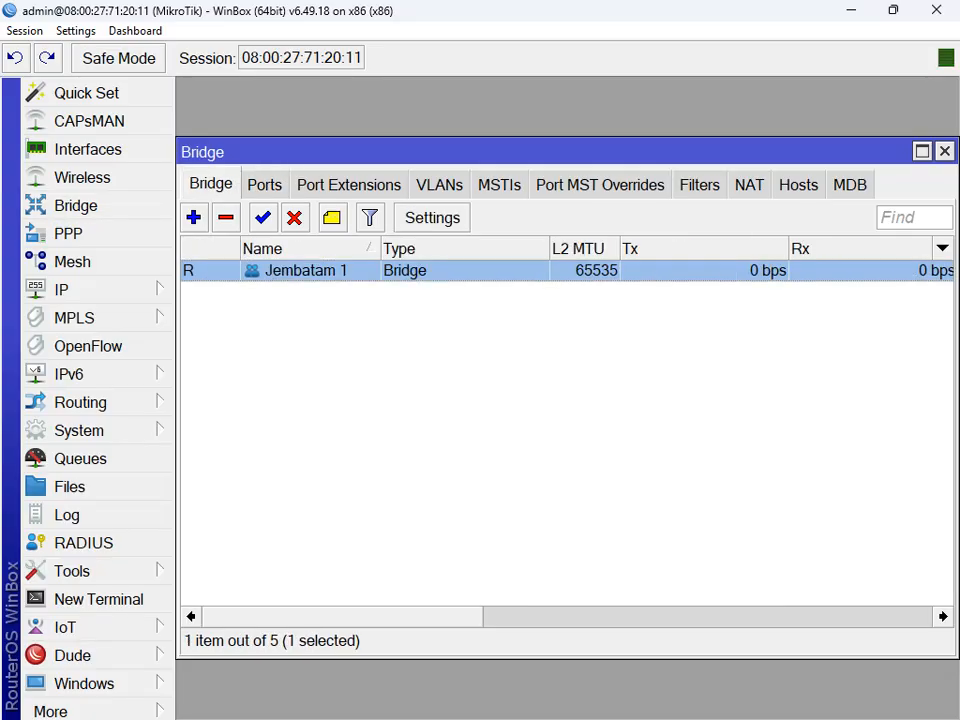
Step: Correct the bridge name from 'Jembatam 1' to 'Jembatan 1' and verify its ports show it
double_click(306, 271)
click(504, 204)
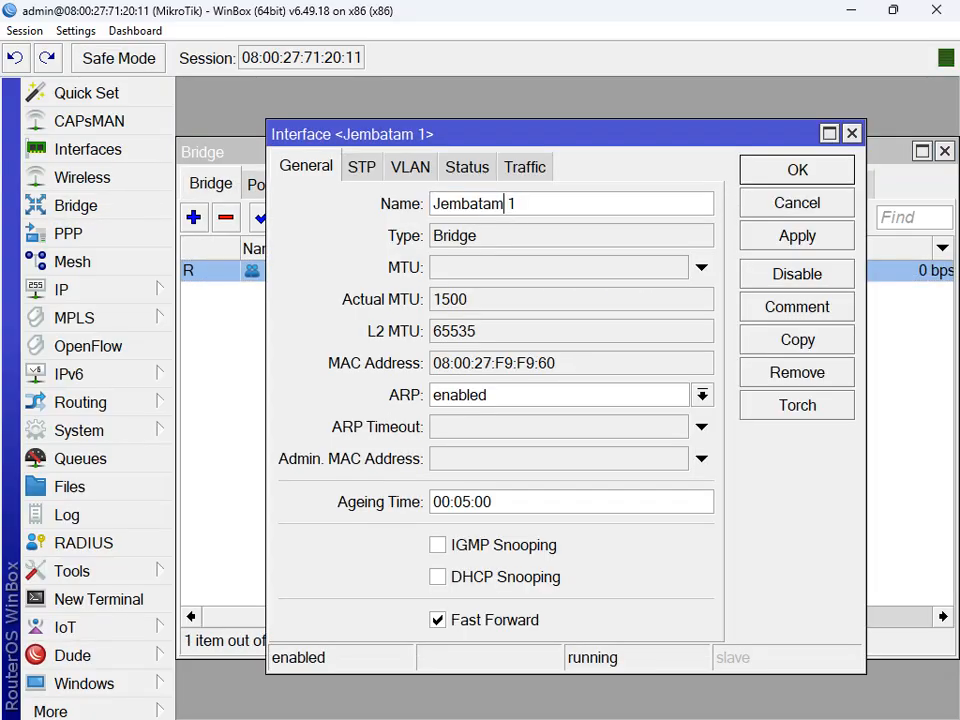
key(BackSpace)
text(n)
click(797, 236)
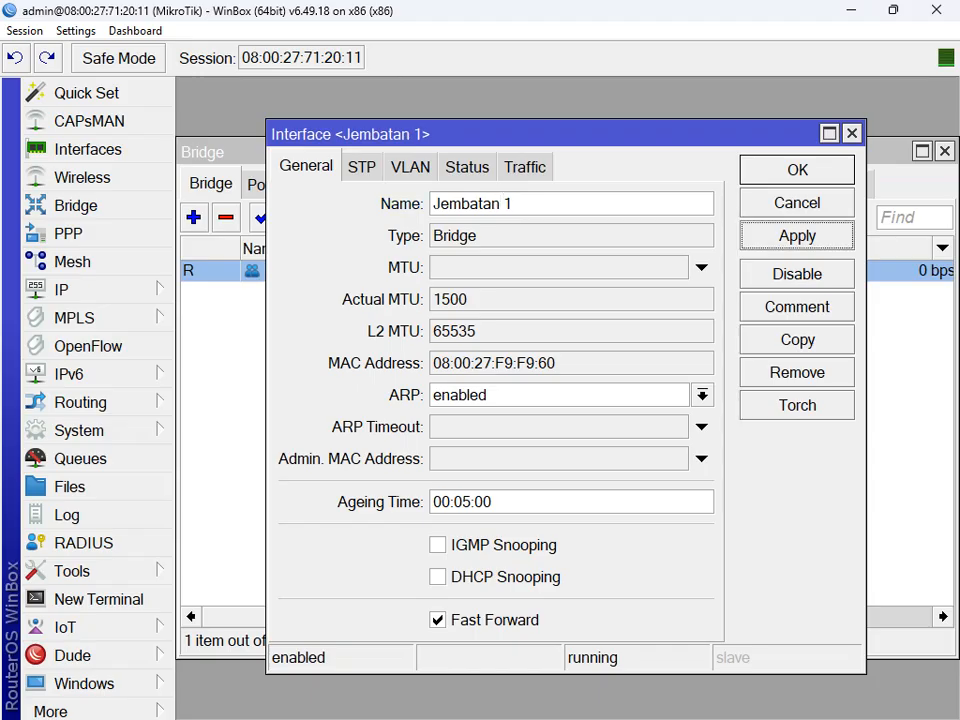
click(797, 170)
click(264, 184)
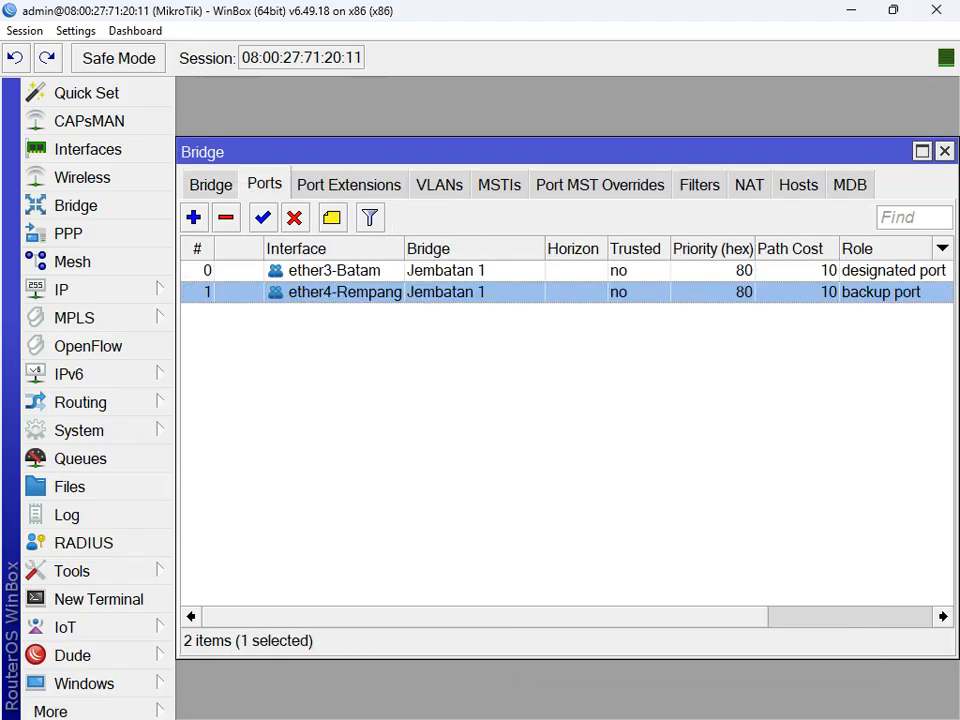
click(211, 184)
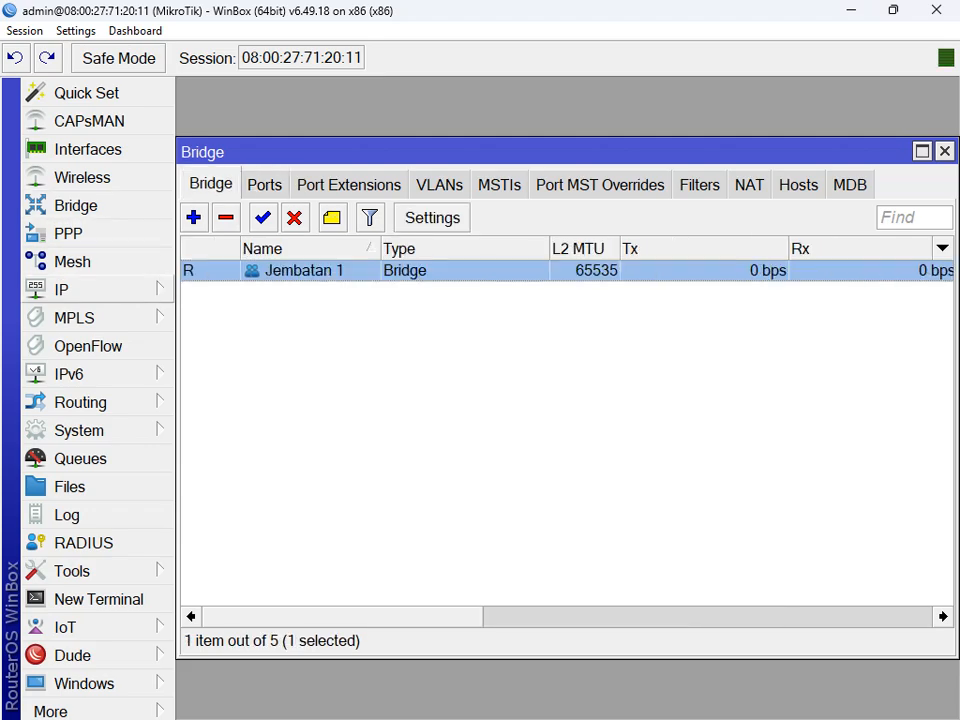
Step: In an enlarged IP address list, start a new address 10.10.100.1/25
click(90, 289)
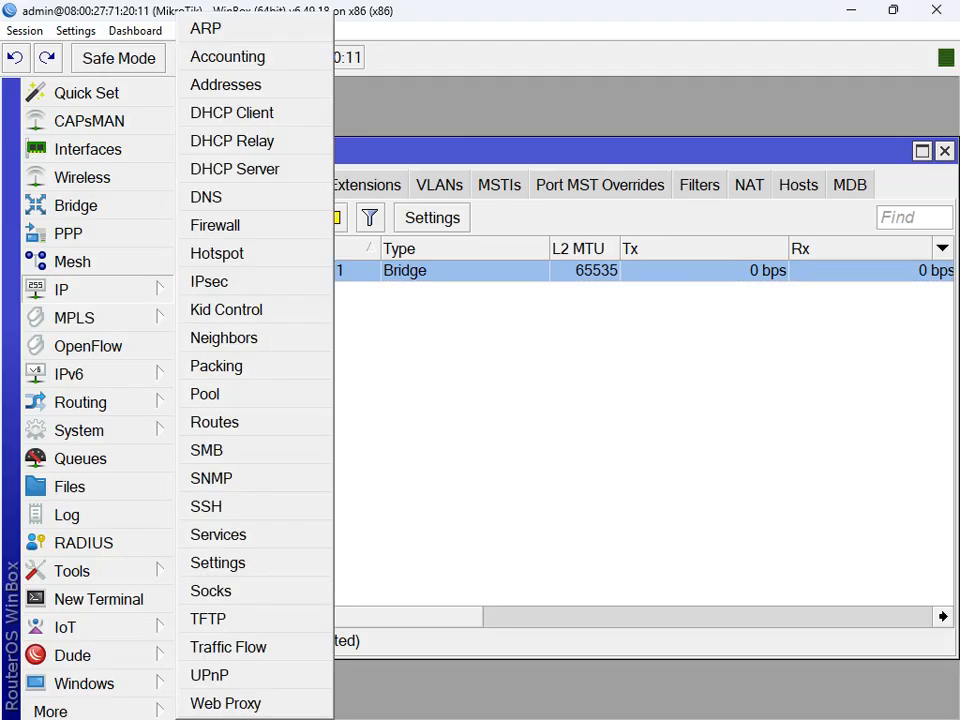
click(226, 84)
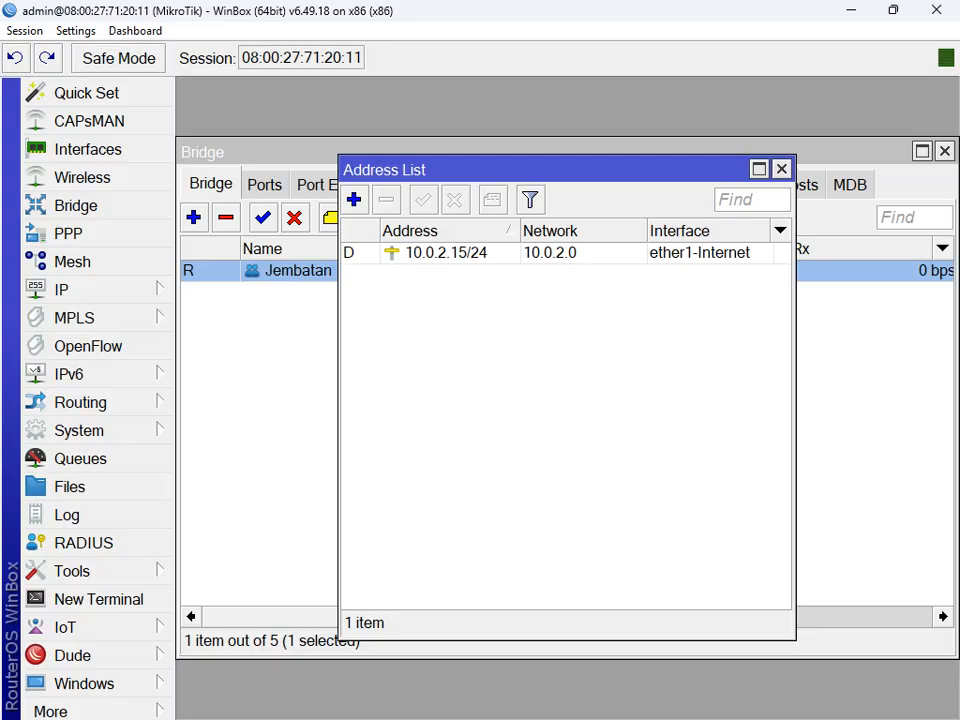
click(758, 169)
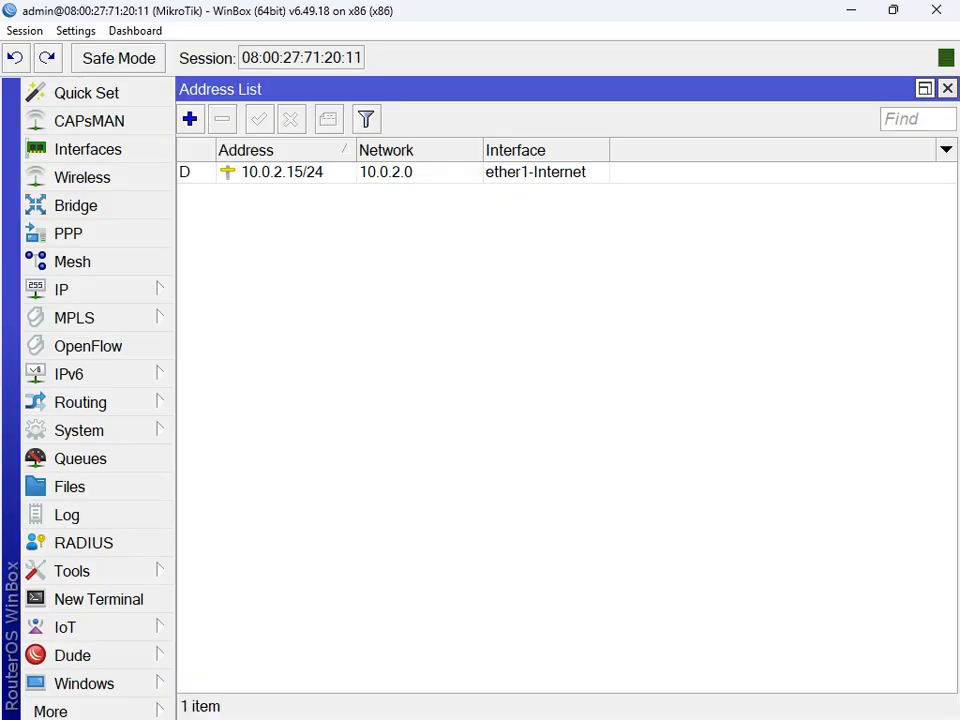
click(190, 119)
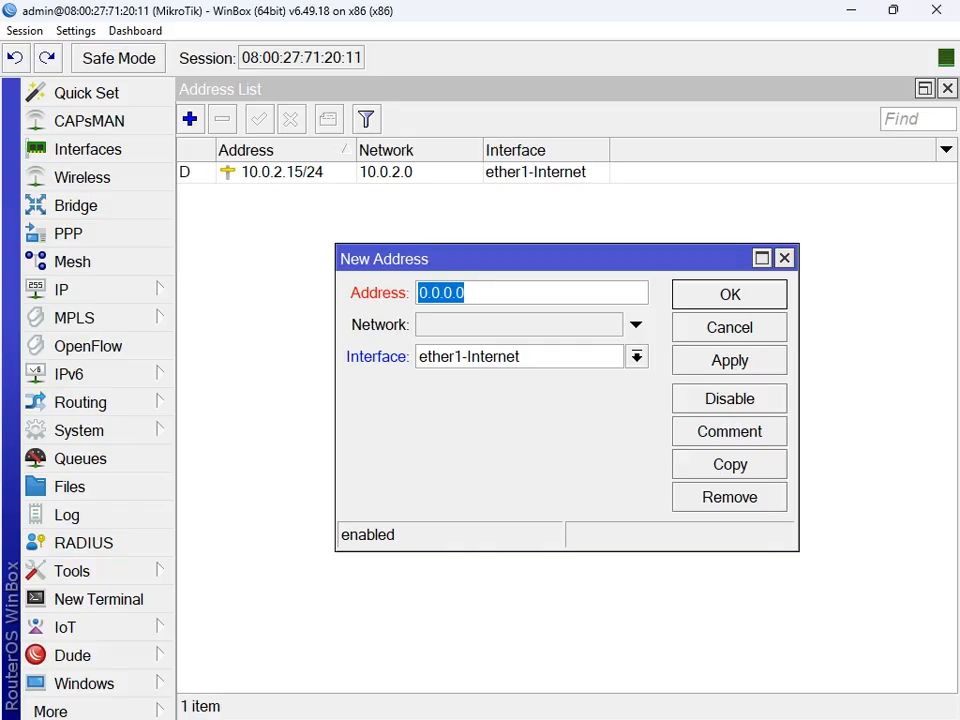
text(10)
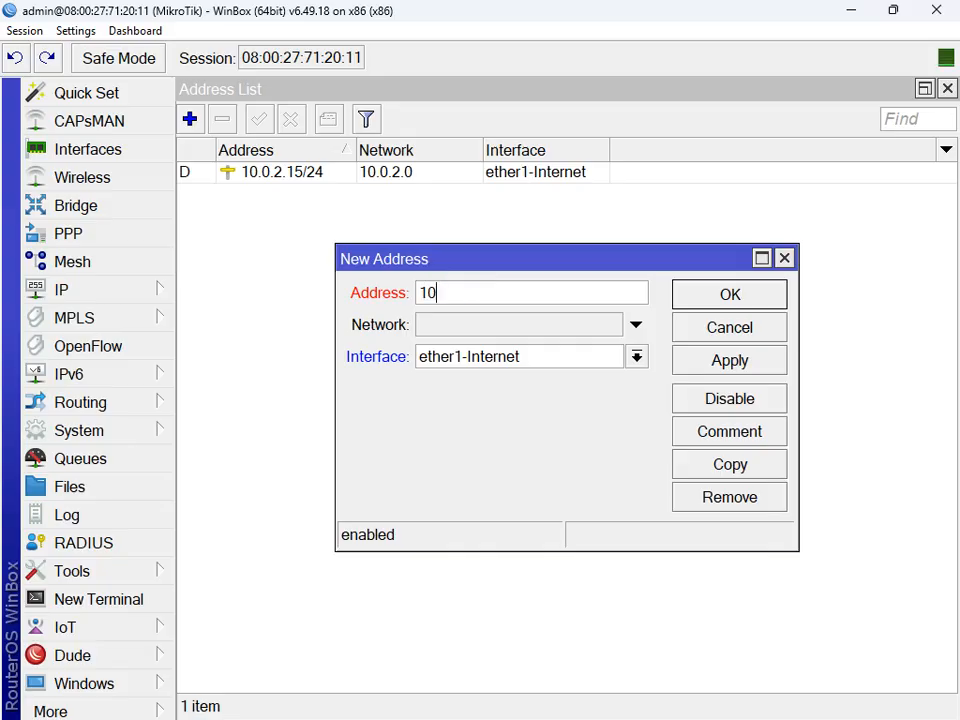
text(.10.)
text(100)
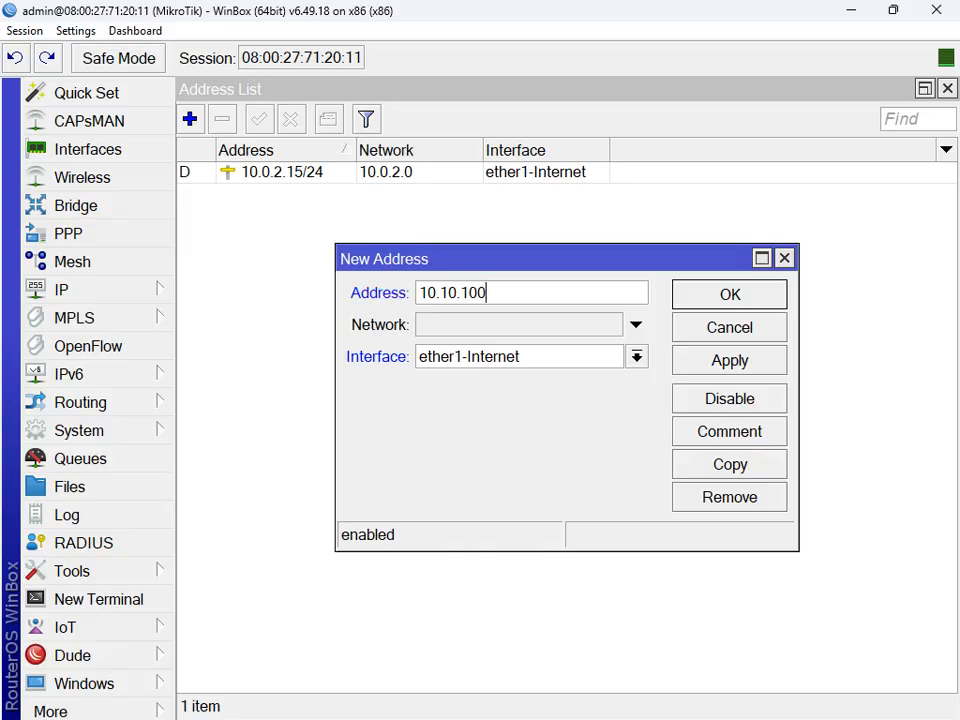
text(.1/25)
Step: Assign the address to interface Jembatan 1, save it, and select the new entry
click(637, 357)
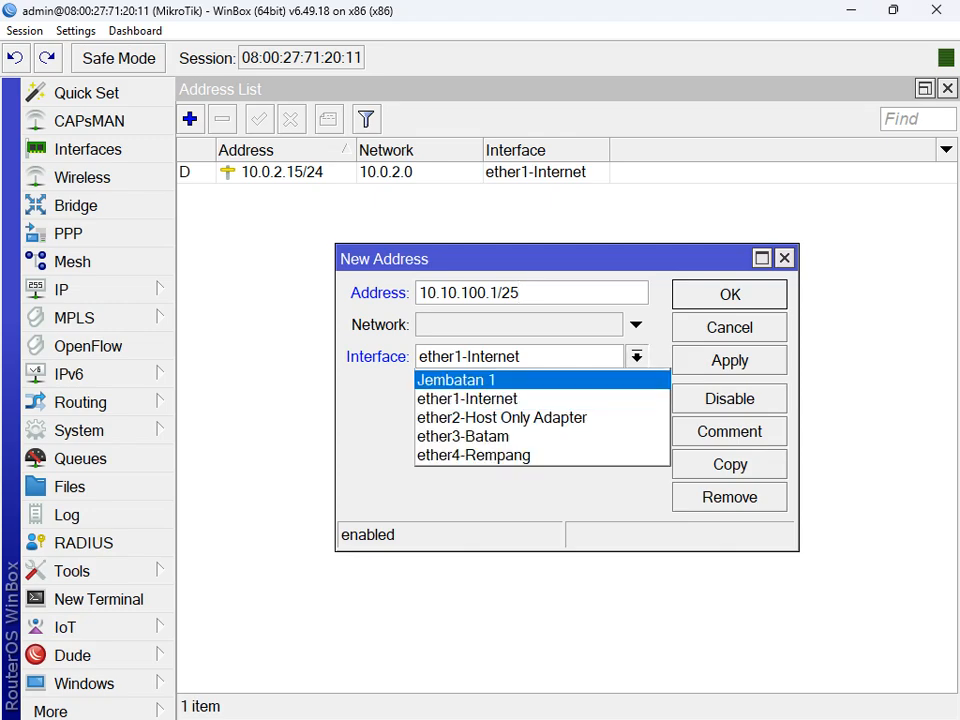
click(455, 380)
click(637, 357)
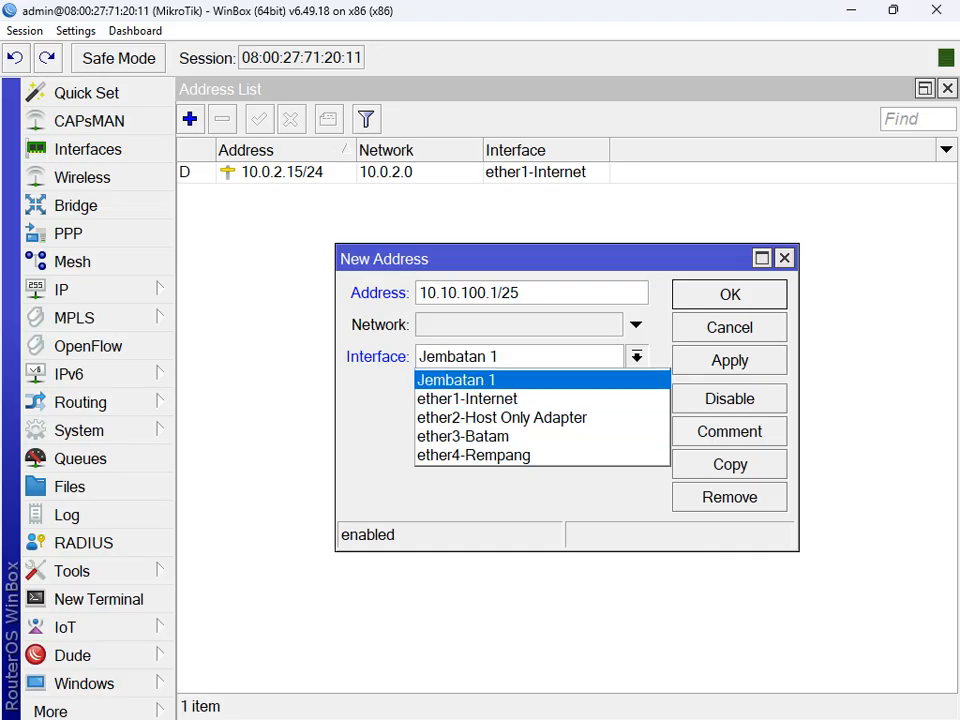
click(457, 380)
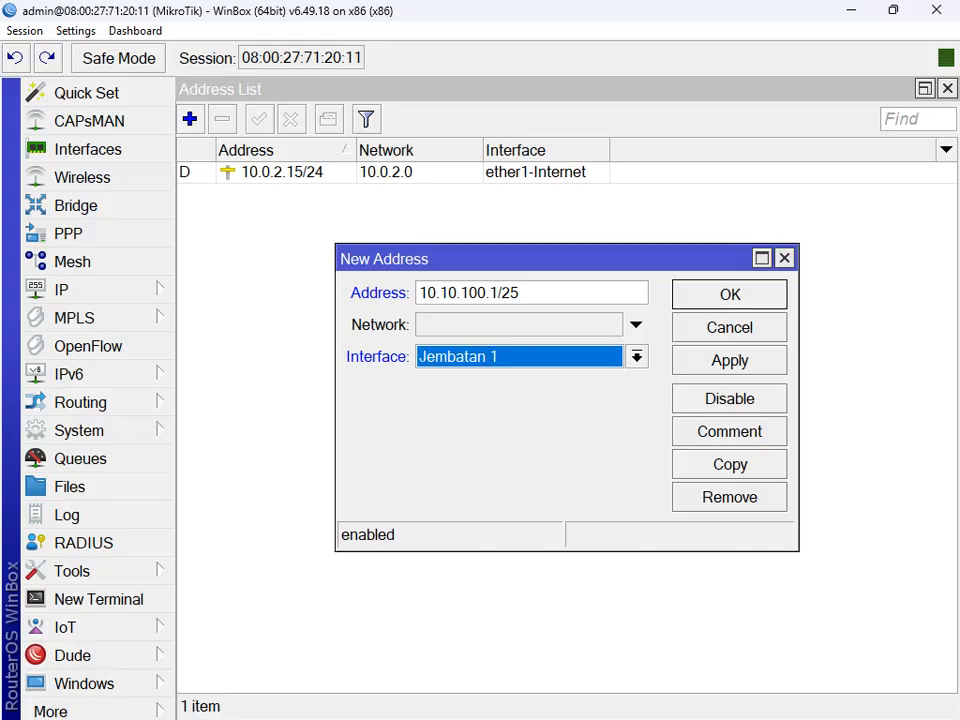
click(730, 361)
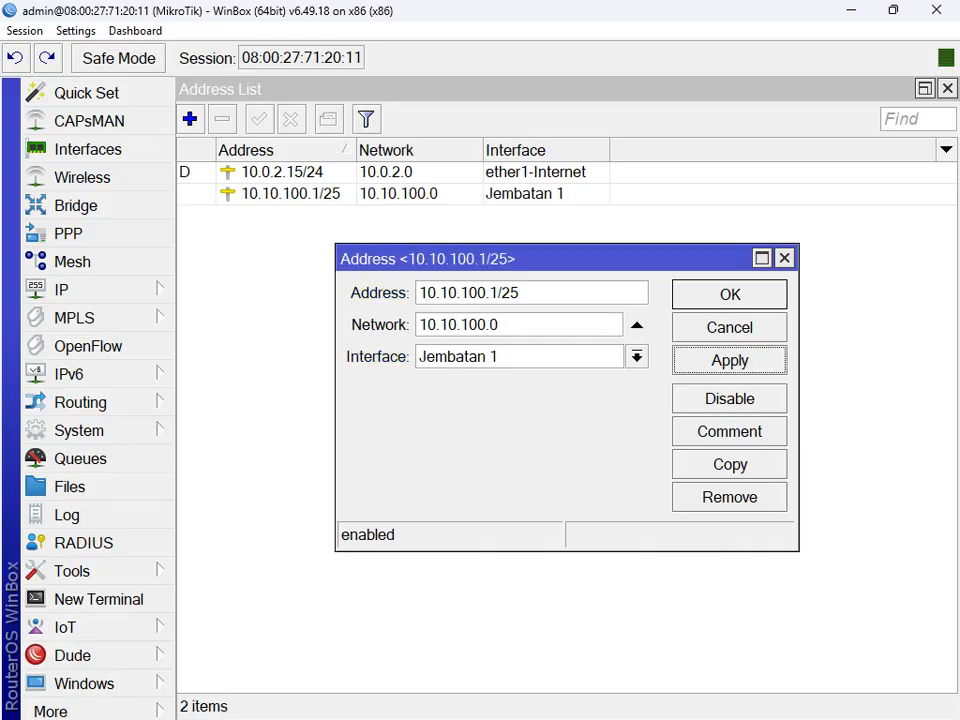
click(730, 295)
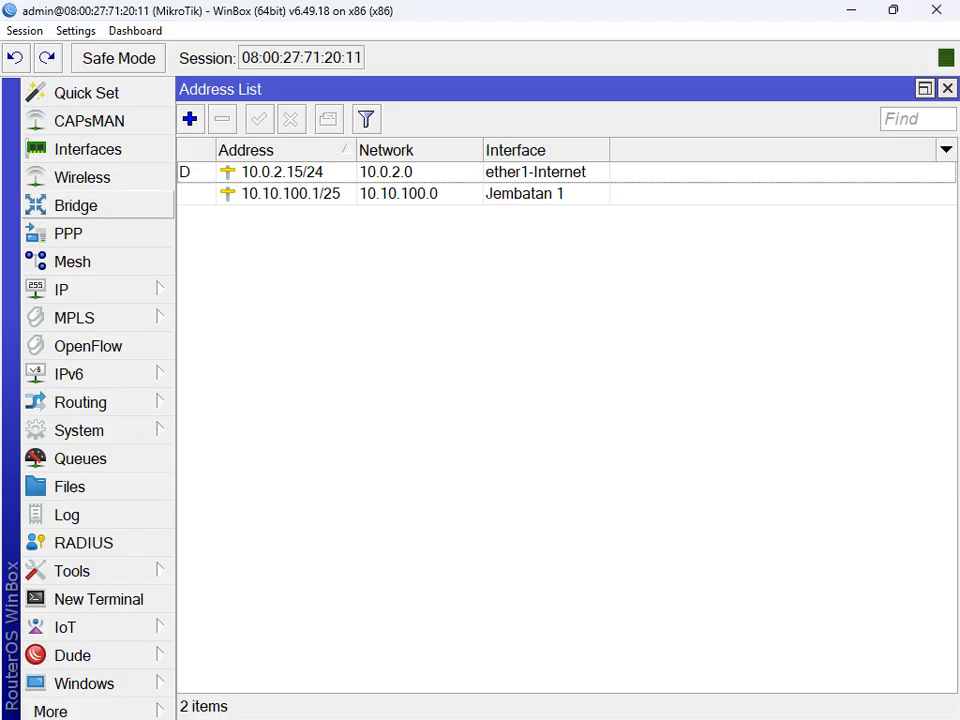
click(292, 194)
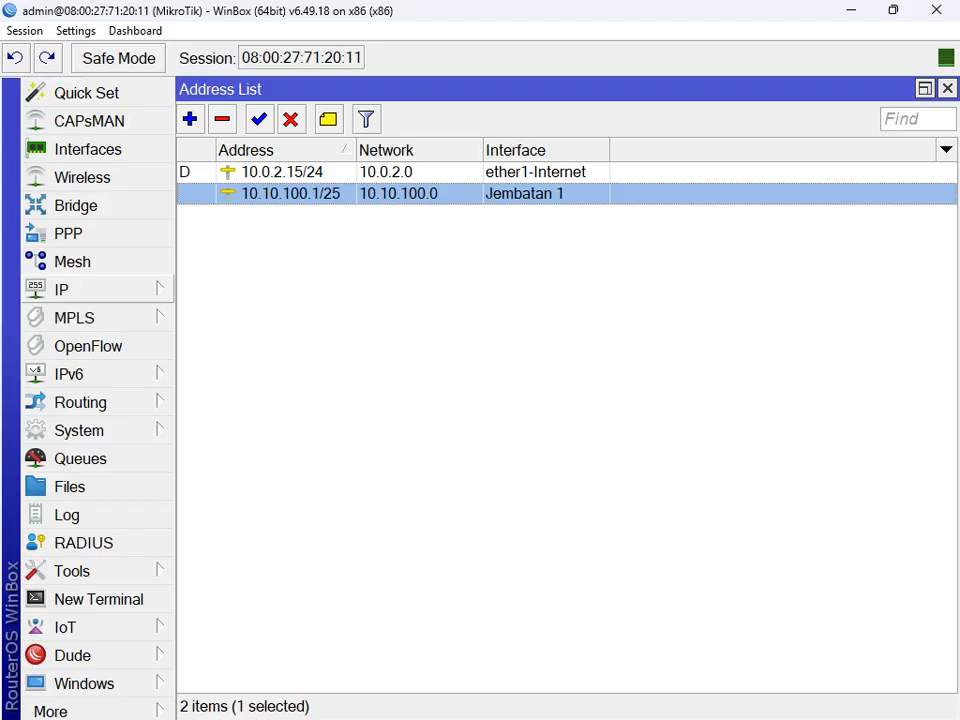
click(61, 289)
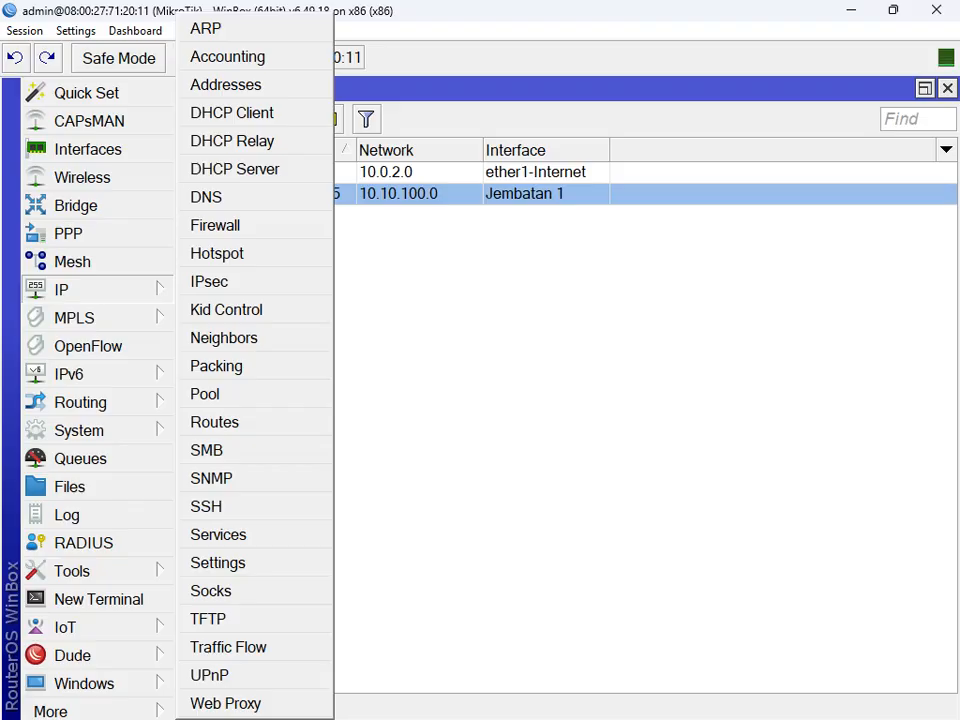
Step: Start DHCP Setup with Jembatan 1 as the DHCP server interface
click(234, 169)
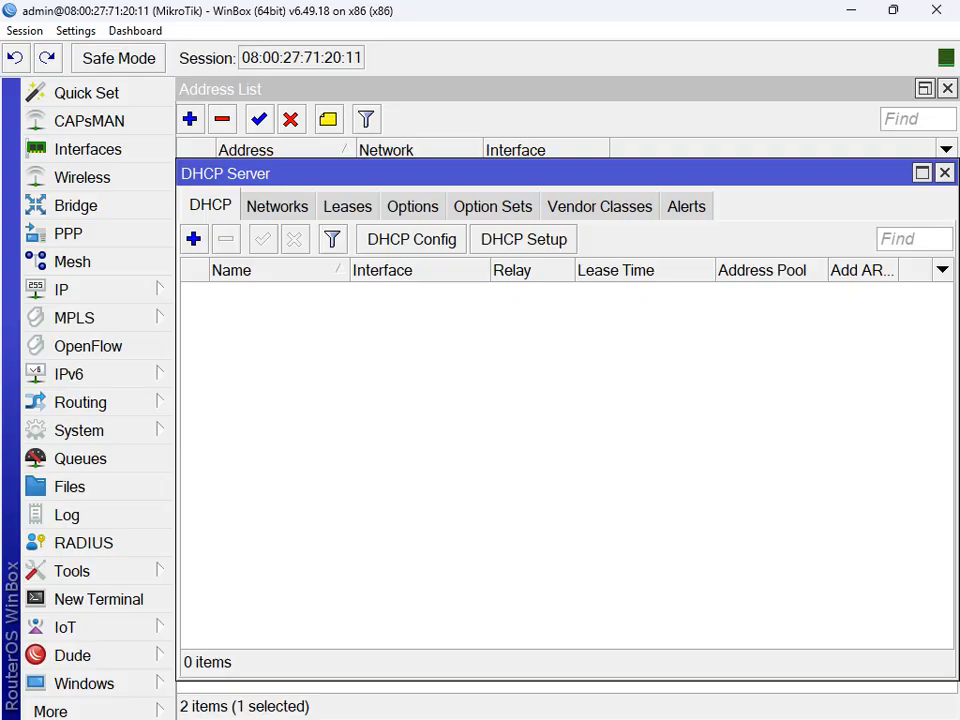
click(524, 239)
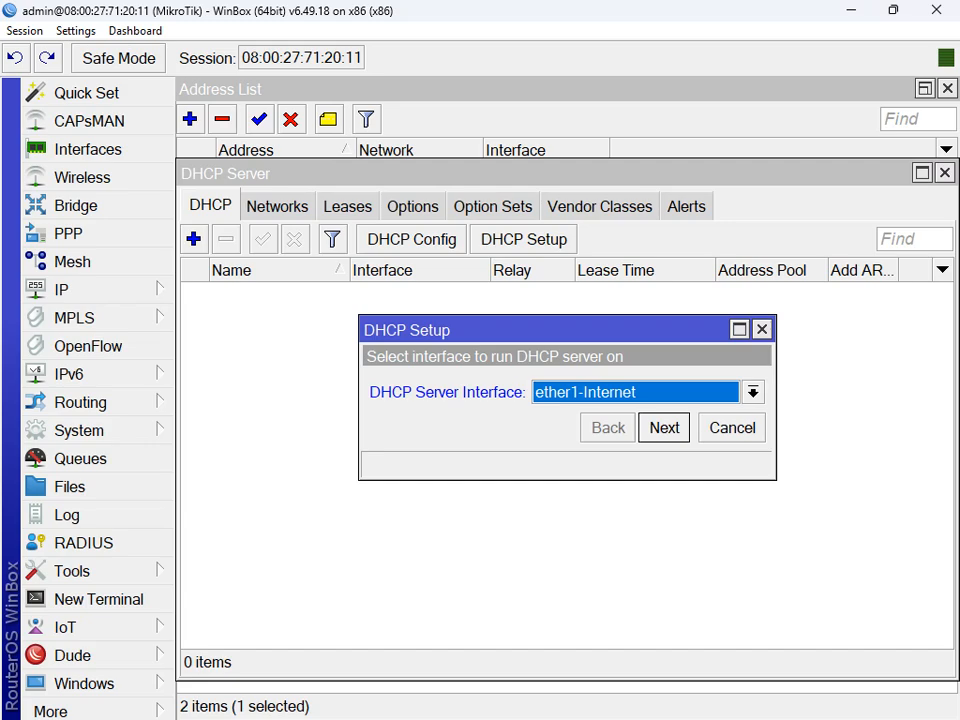
click(754, 392)
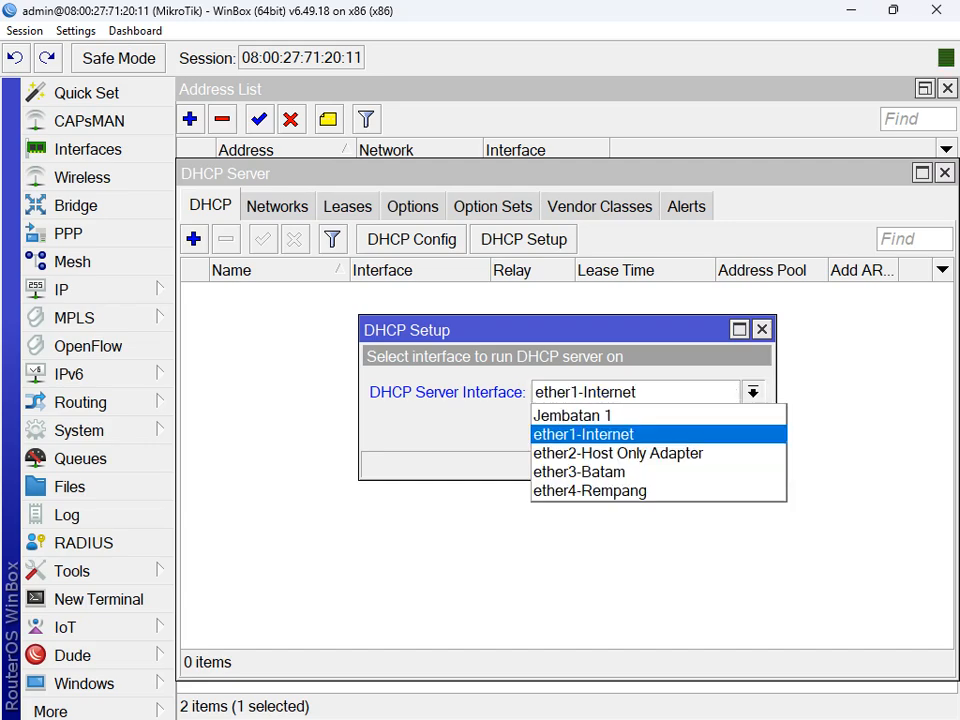
click(600, 415)
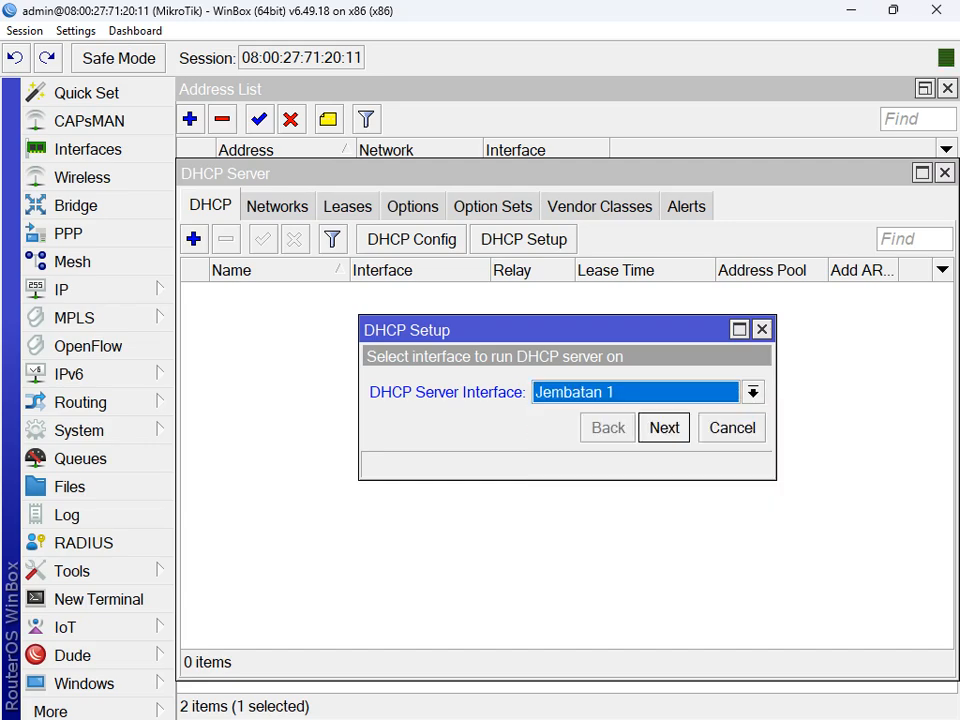
click(753, 392)
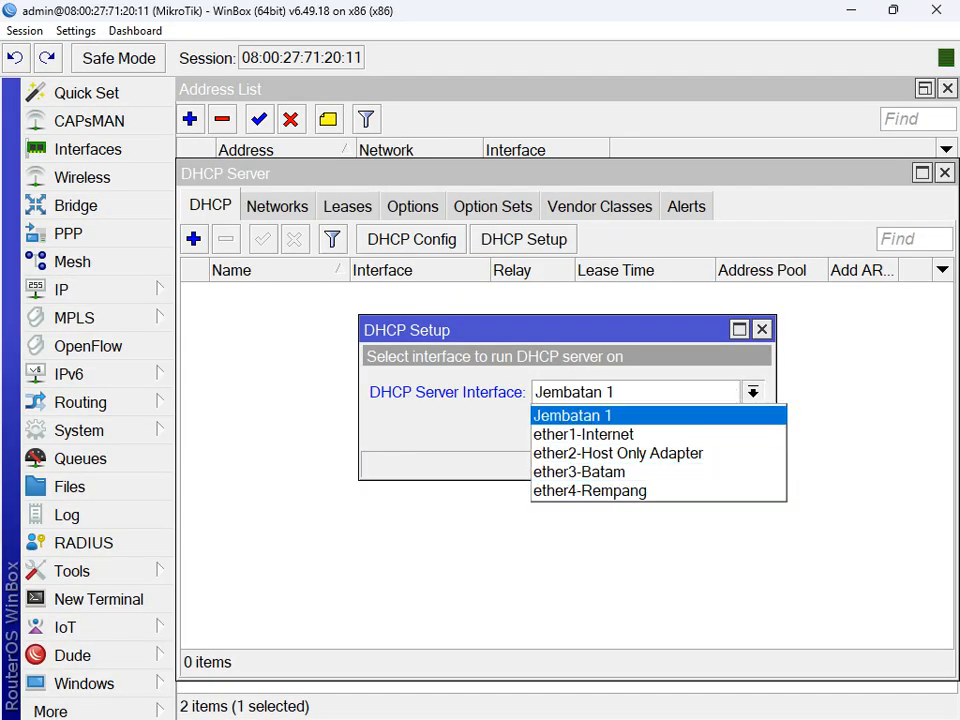
click(600, 415)
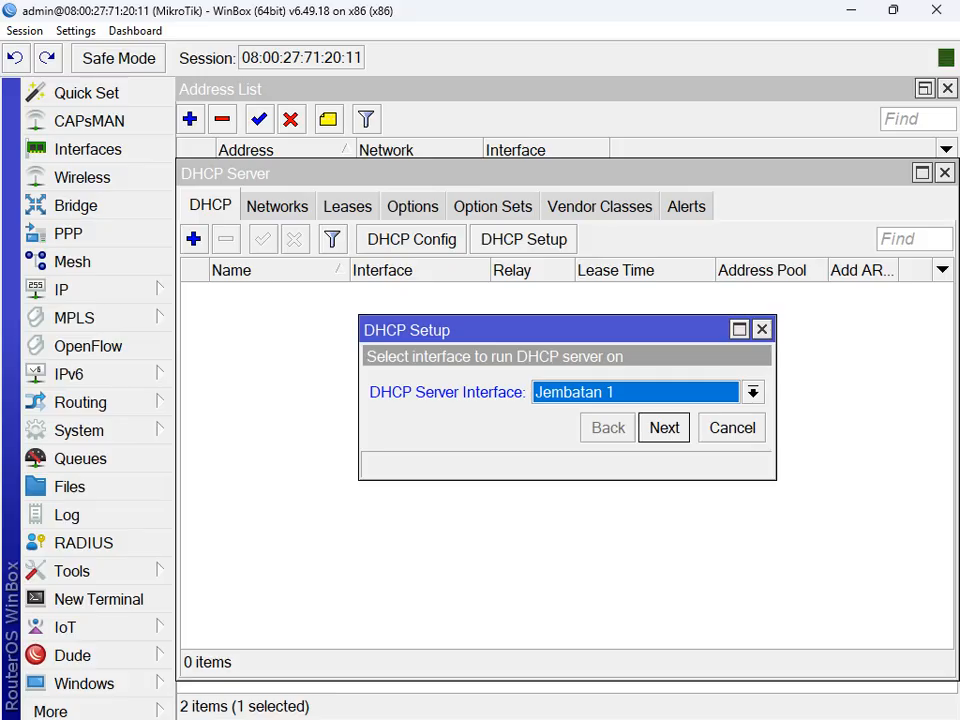
Step: Accept address space 10.10.100.0/25 and gateway 10.10.100.1
click(664, 428)
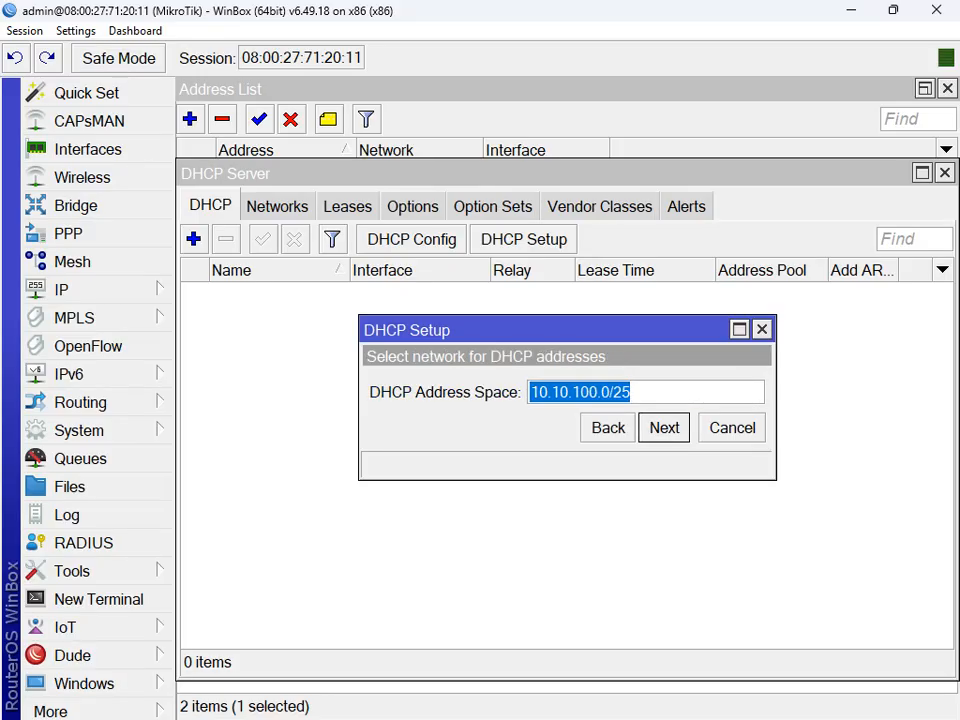
click(664, 428)
drag(634, 392, 528, 392)
click(634, 392)
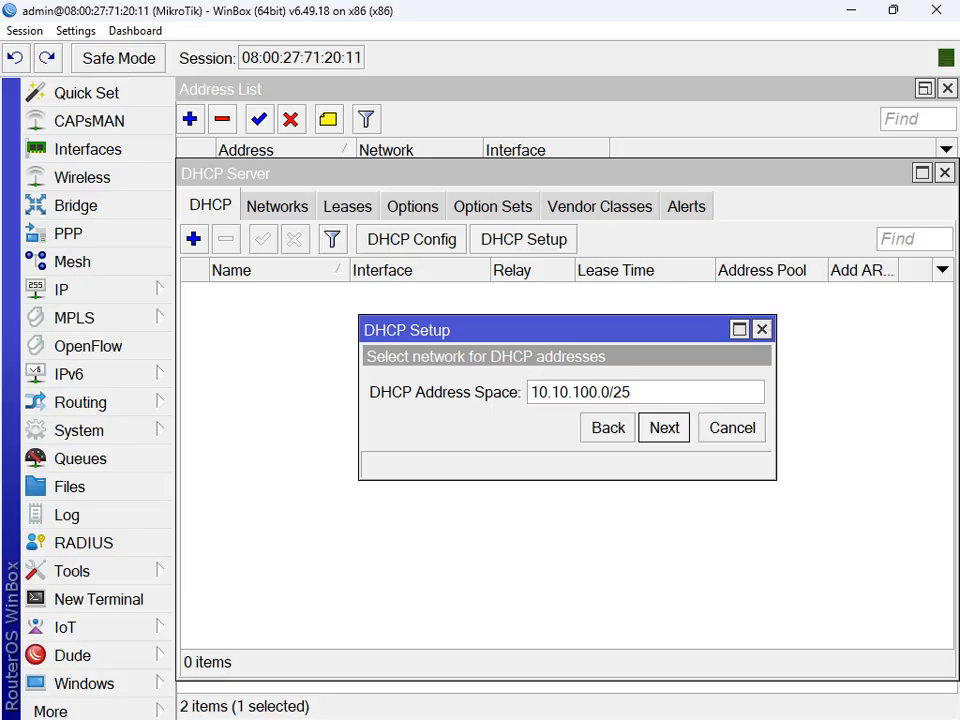
key(Return)
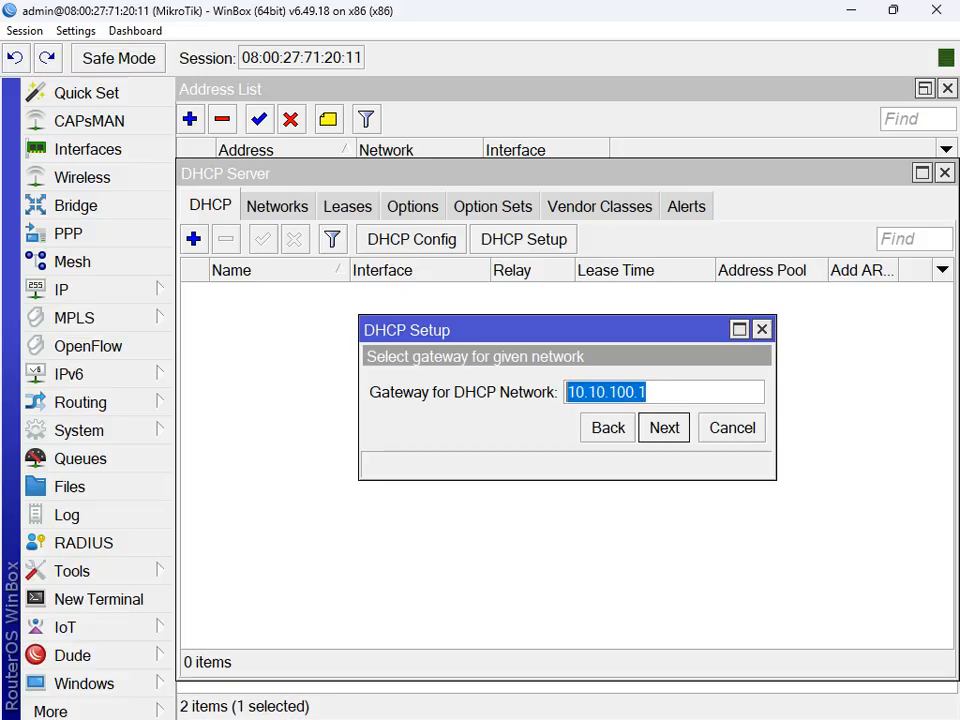
key(Return)
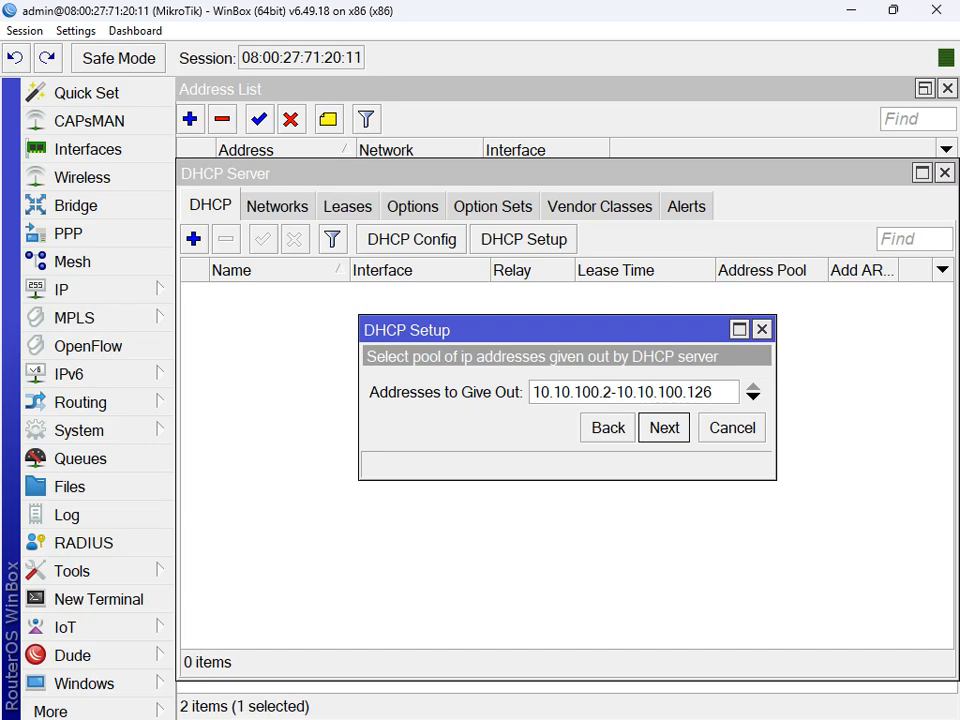
Step: Accept pool 10.10.100.2-10.10.100.126 and DNS 10.0.2.3, finishing the dhcp1 setup
drag(714, 393, 529, 393)
key(Return)
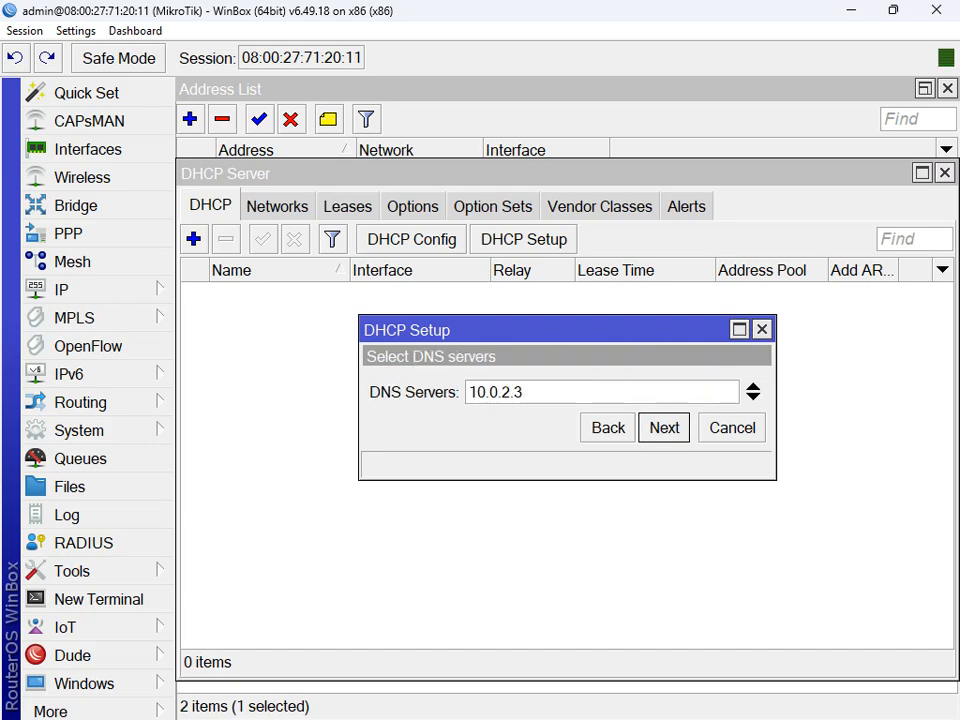
key(Return)
key(Return)
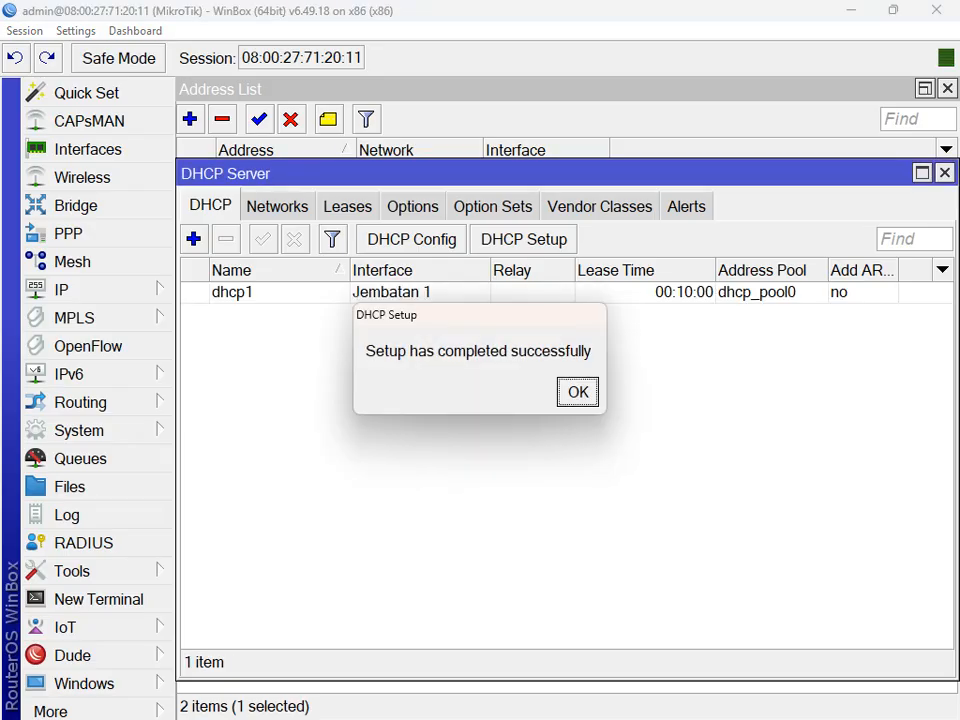
key(Return)
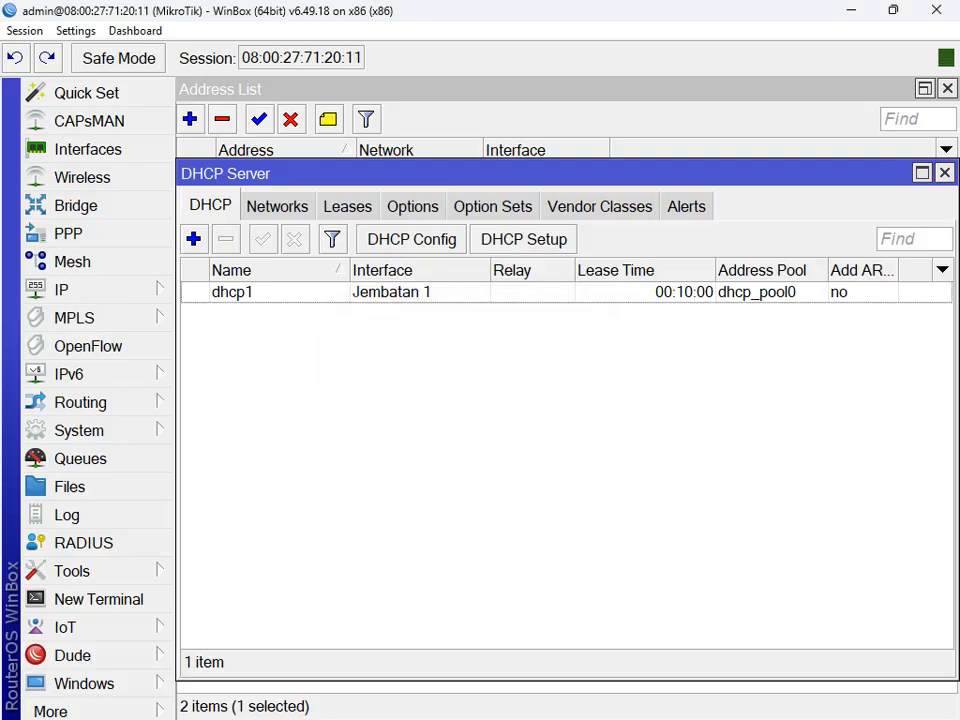
click(400, 292)
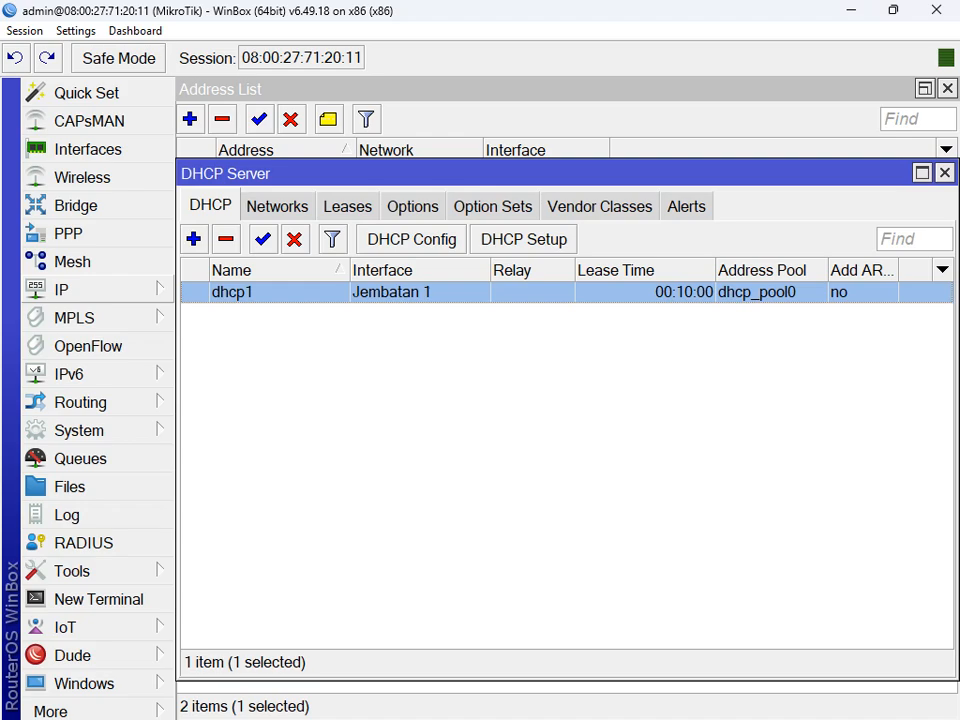
click(61, 289)
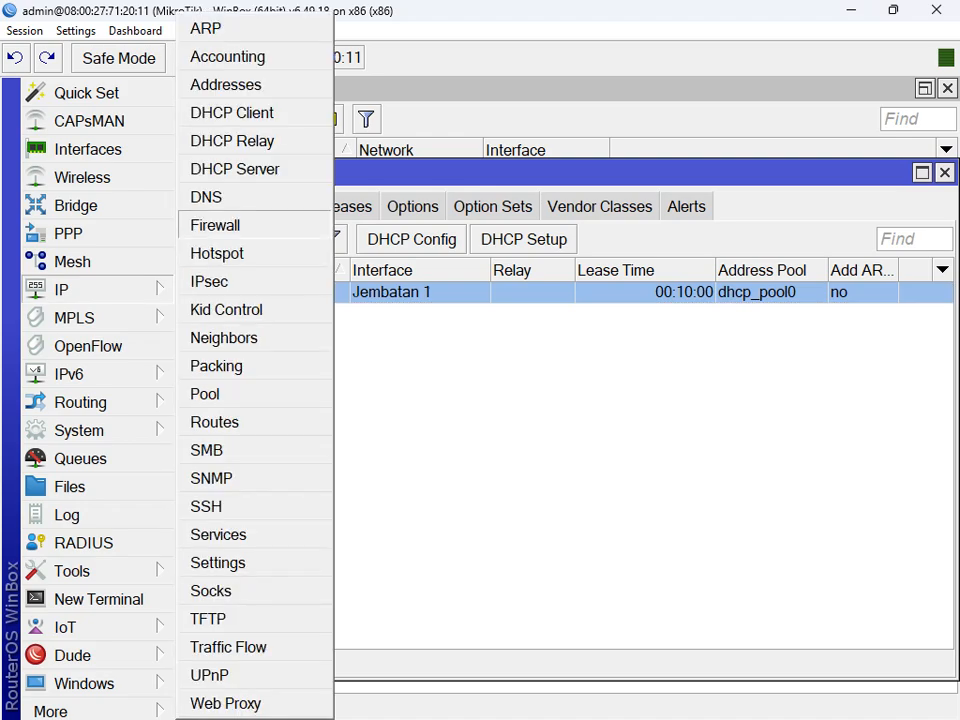
Step: Create a srcnat NAT rule with out-interface ether1-Internet
click(215, 225)
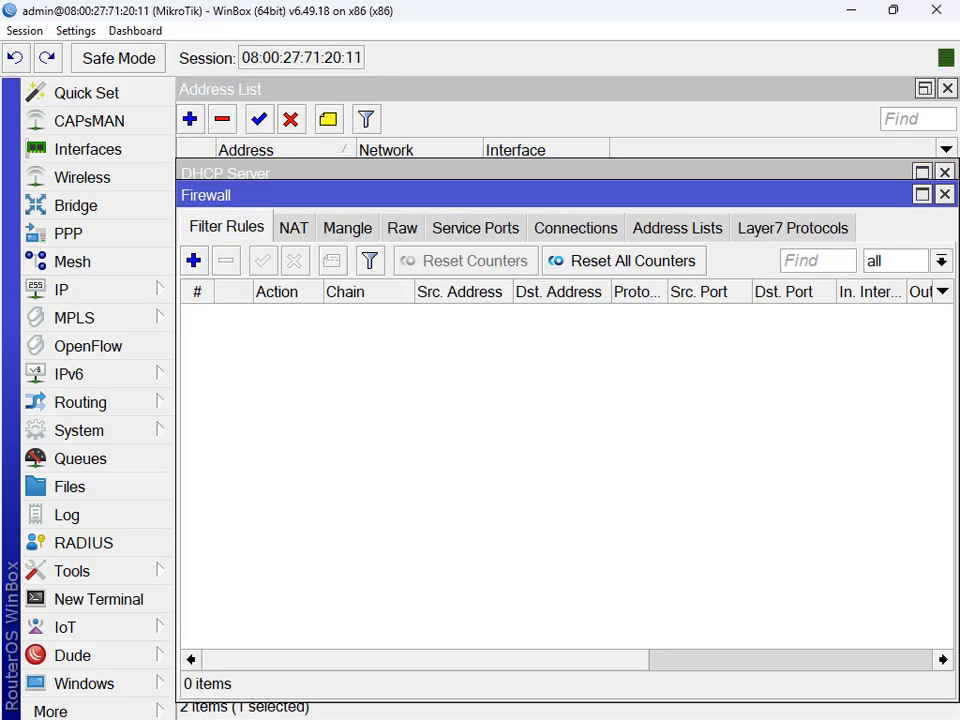
click(293, 227)
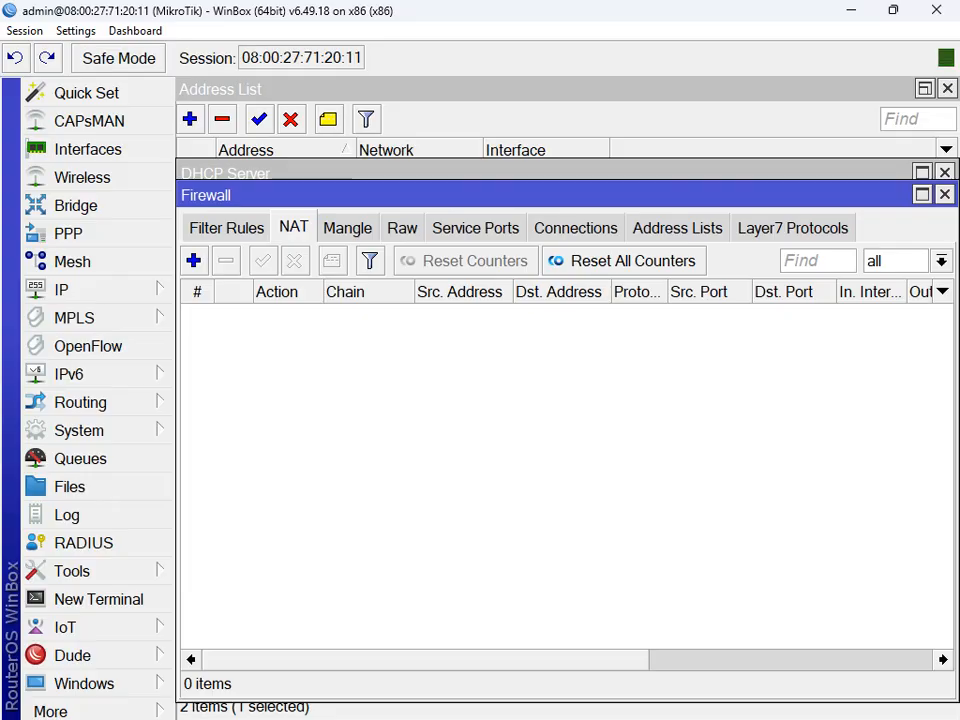
click(193, 260)
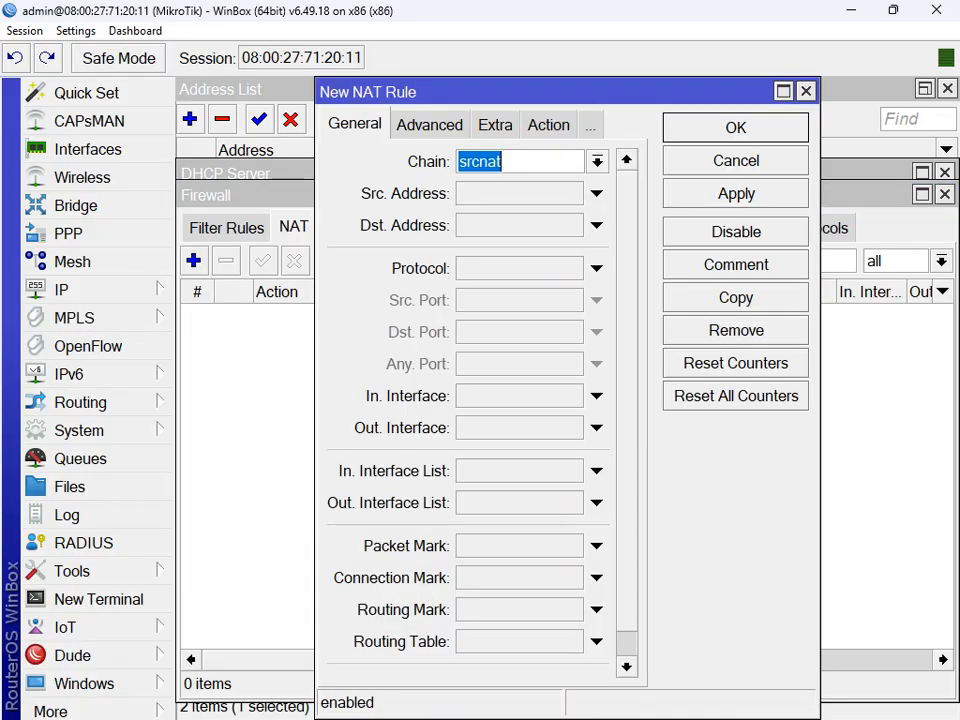
click(783, 91)
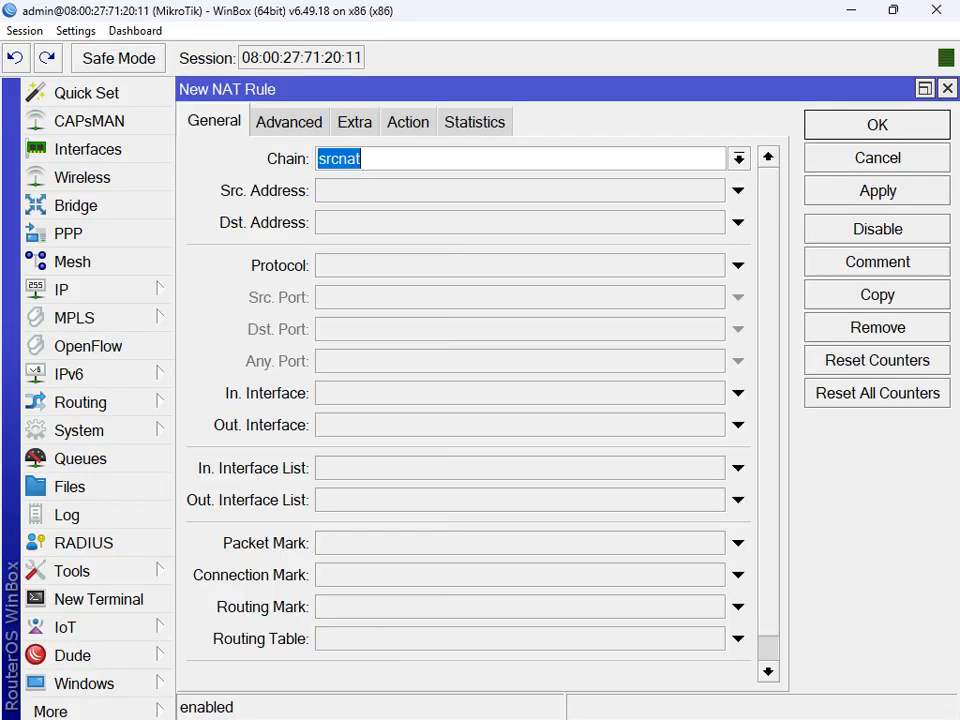
click(738, 425)
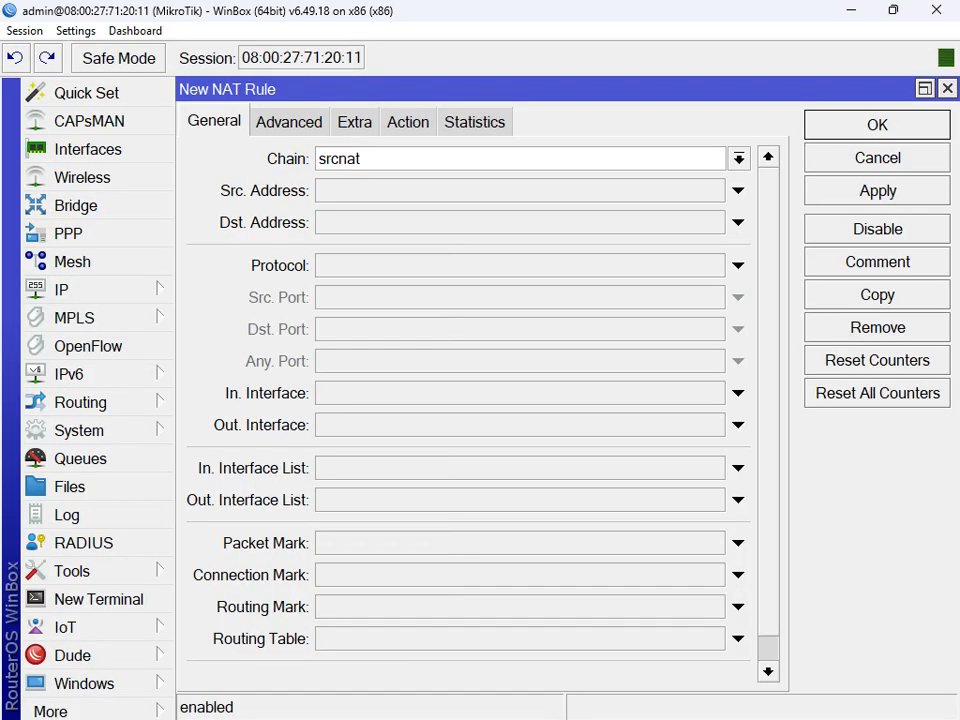
click(738, 425)
click(713, 425)
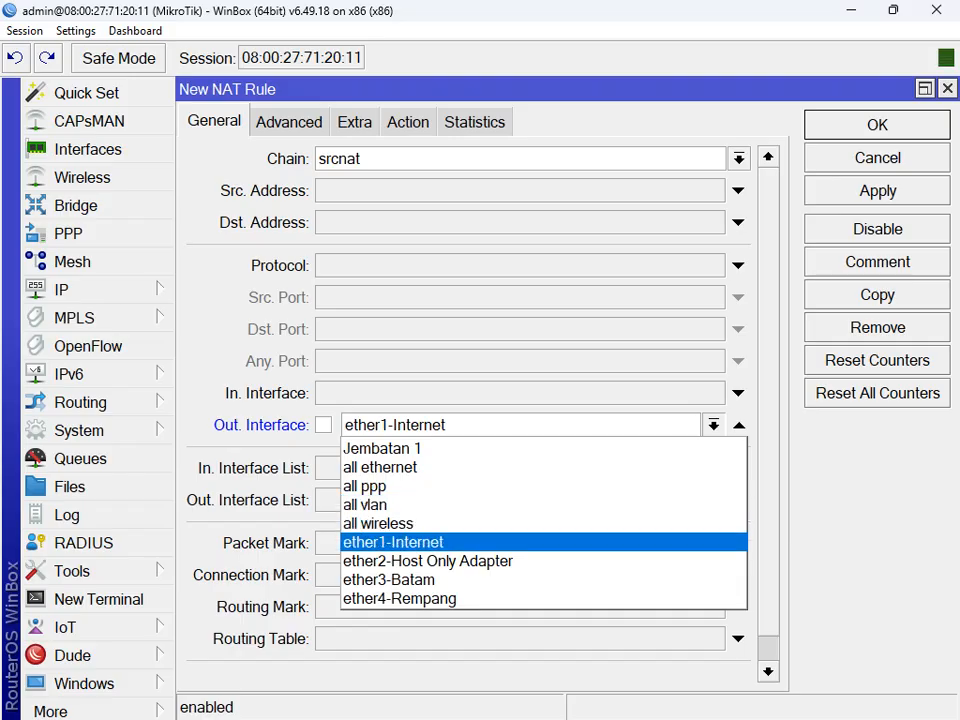
click(420, 542)
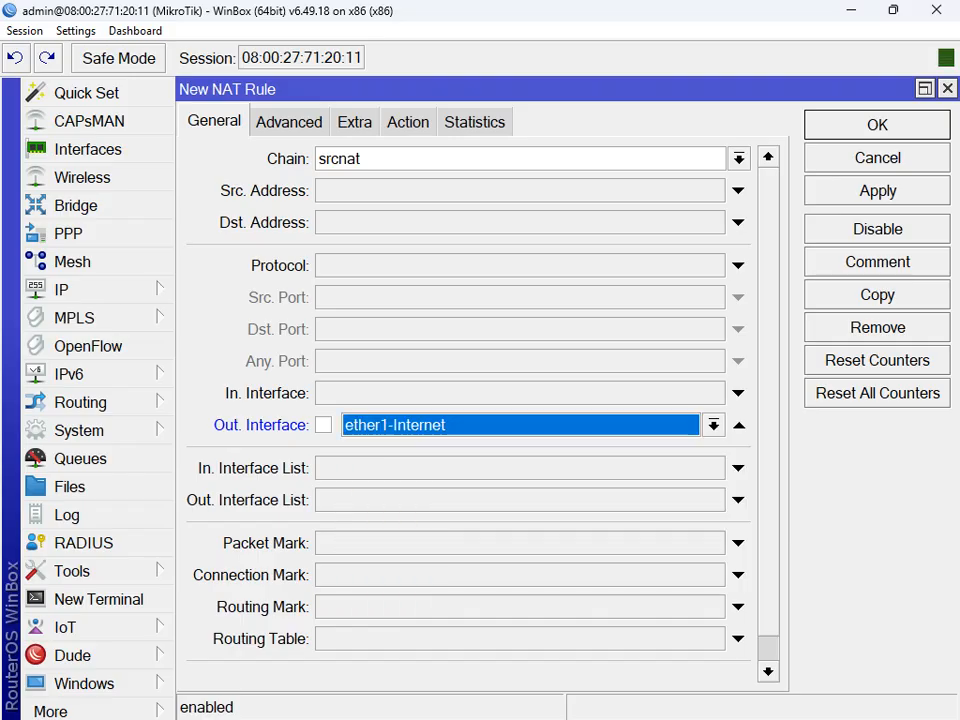
Step: Set the NAT rule's action to masquerade and save it
click(408, 122)
click(767, 159)
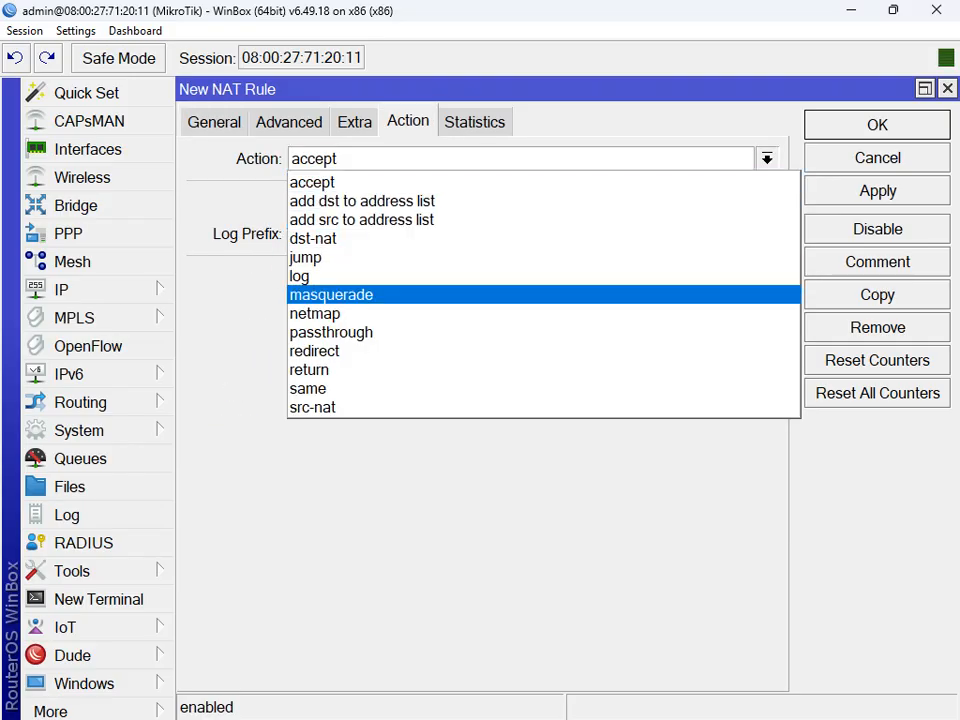
click(420, 295)
click(877, 191)
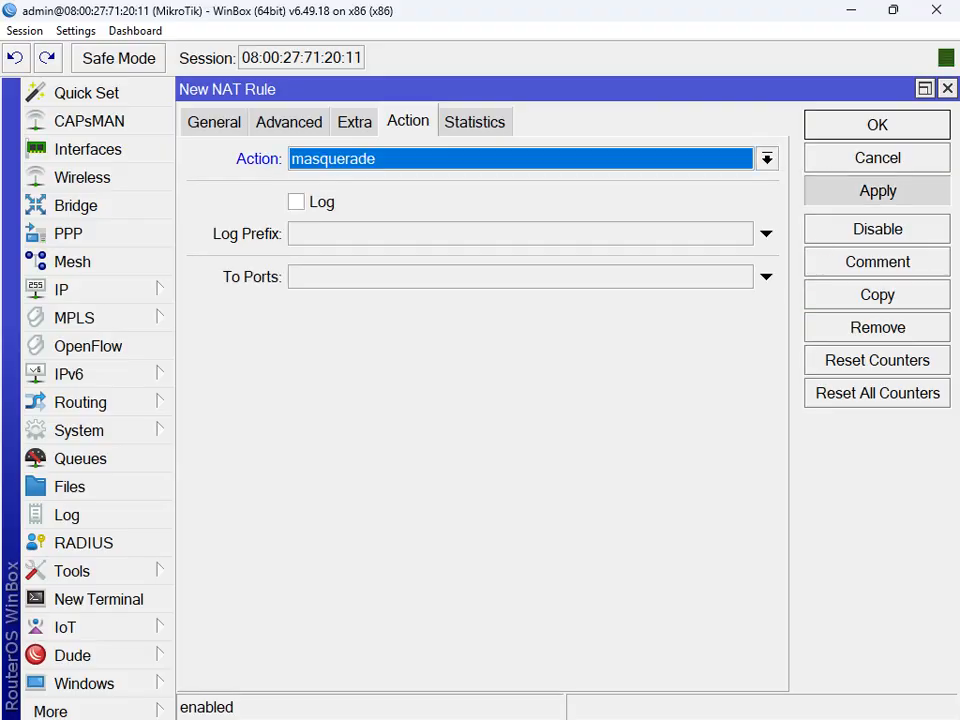
click(877, 125)
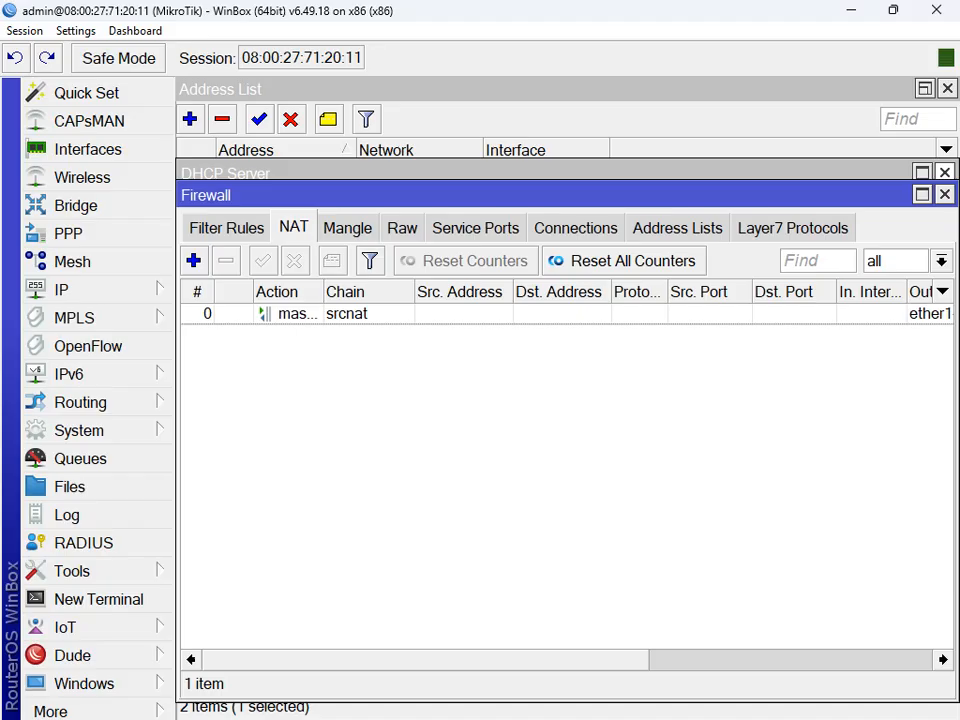
Step: Close the DHCP Server, Firewall, Address List and Bridge windows
click(945, 173)
click(945, 195)
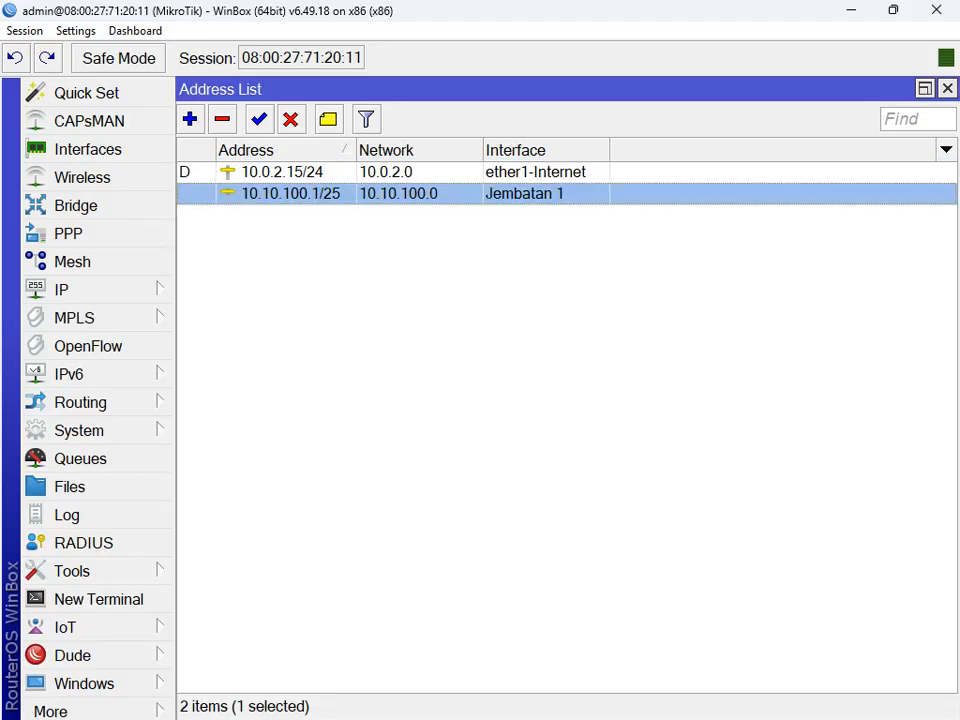
click(947, 89)
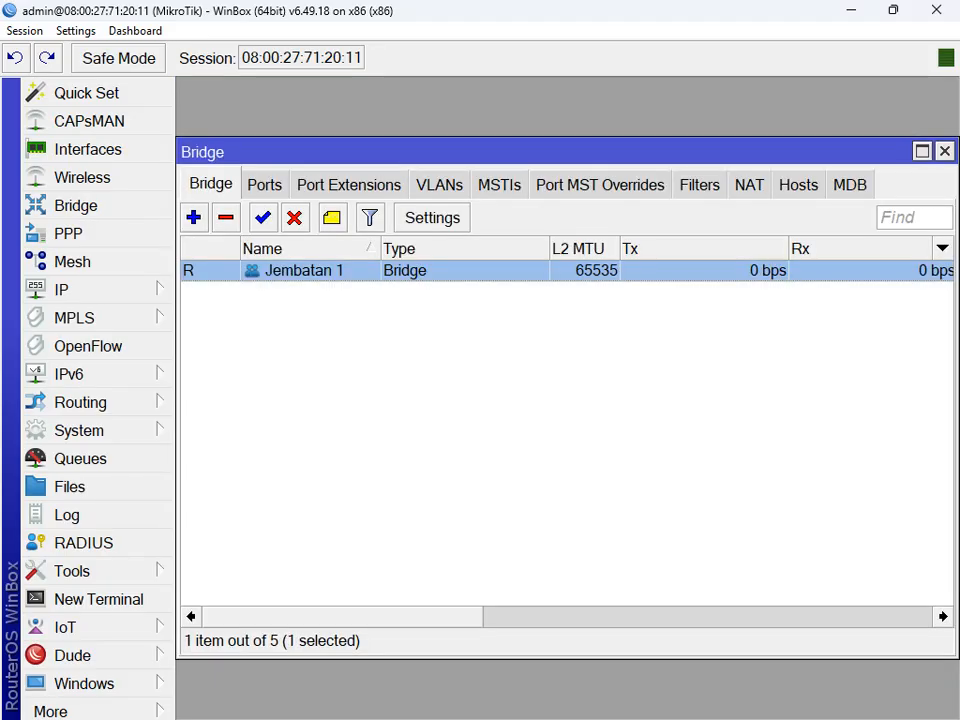
click(945, 152)
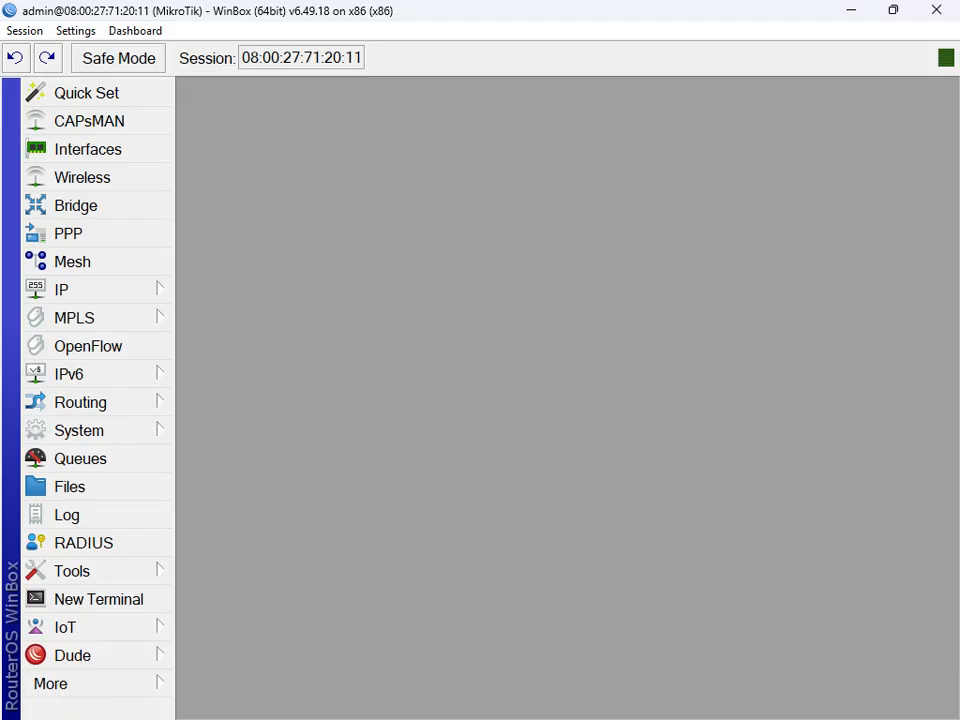
Step: Minimise WinBox and Chrome, select the Windows 7 .ova in C:\Router Mikrotik, then switch to VirtualBox Manager
click(851, 10)
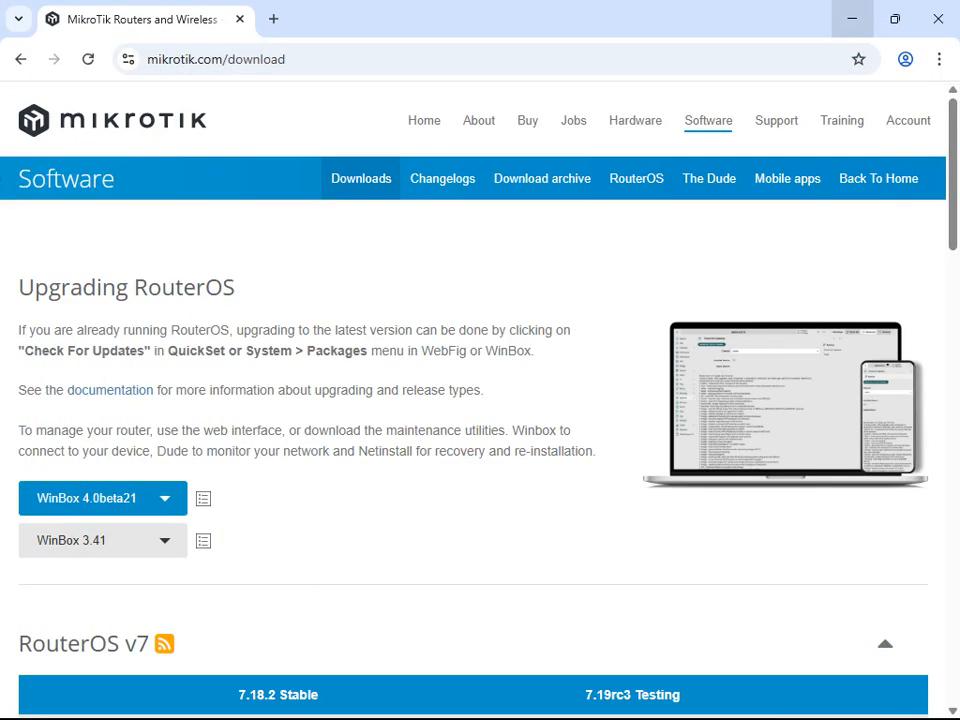
click(851, 18)
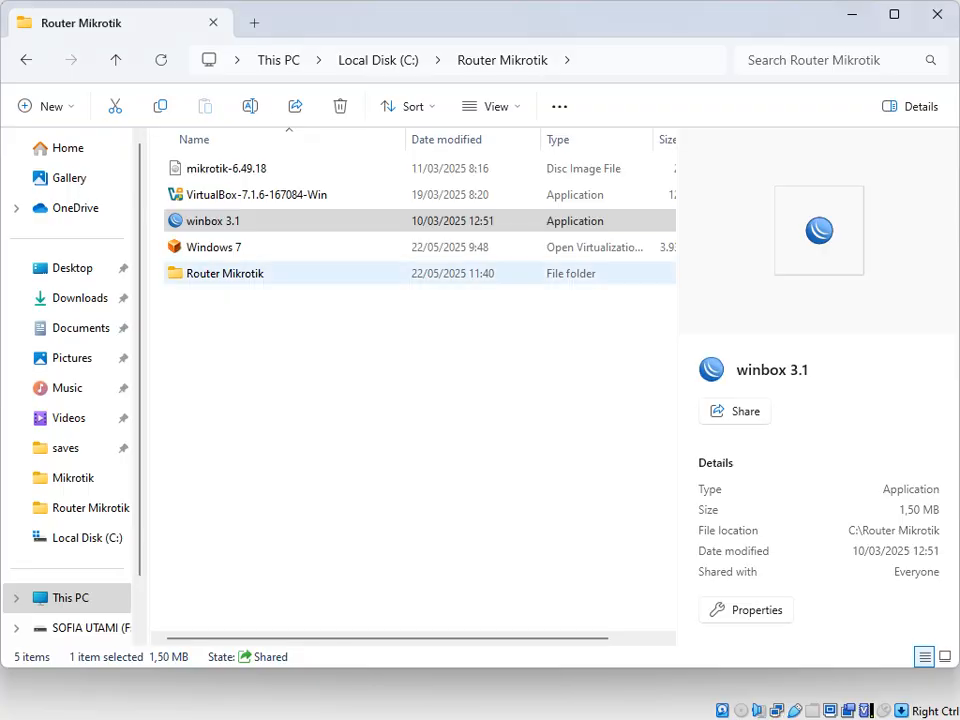
click(214, 247)
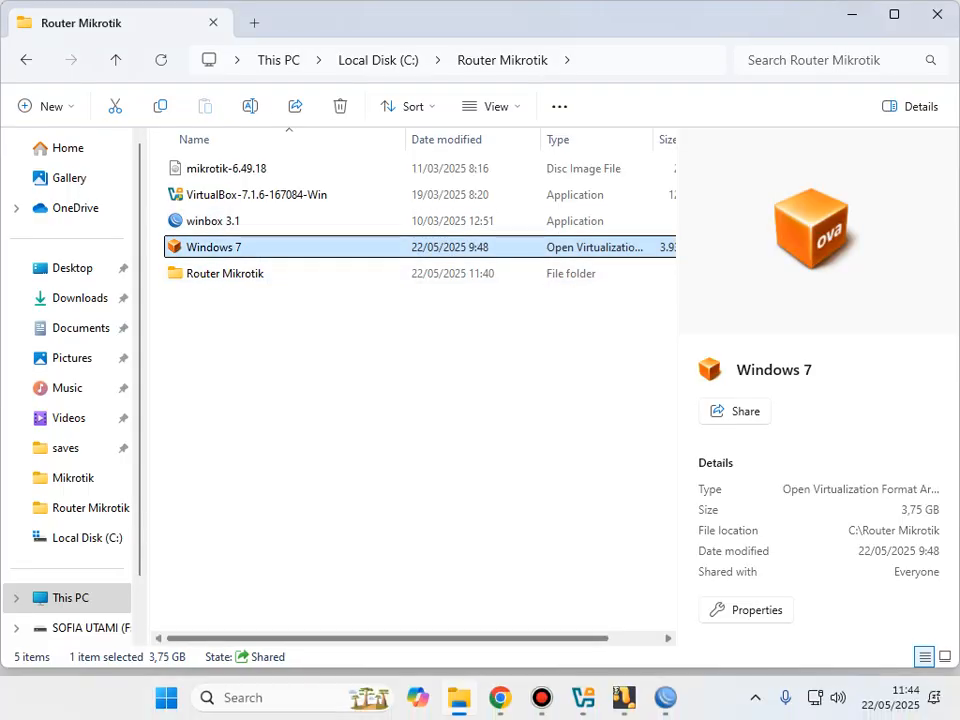
click(583, 697)
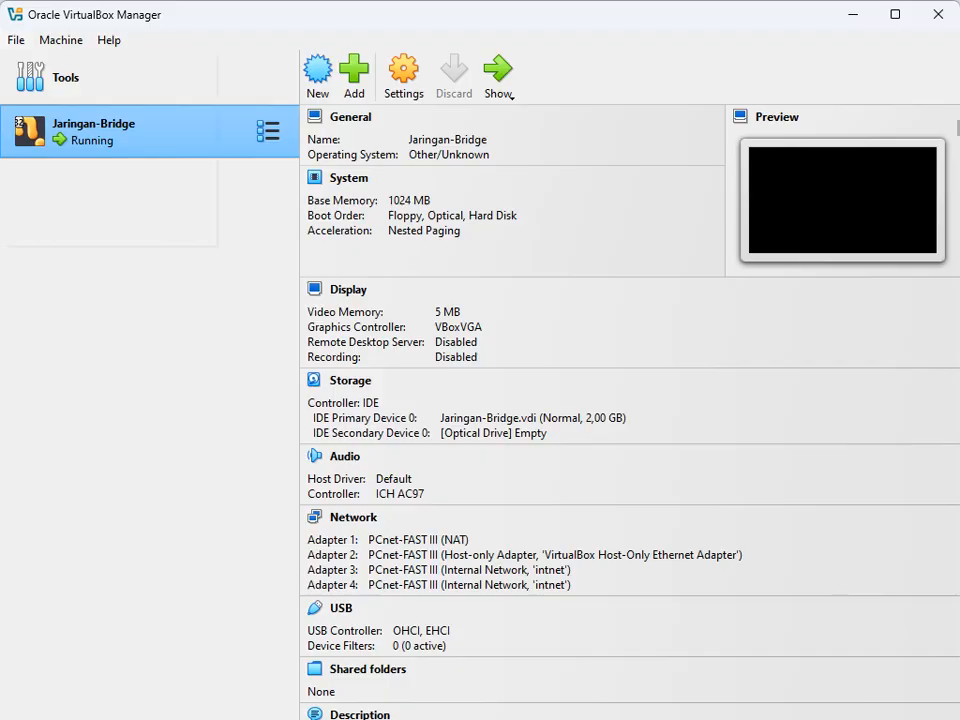
Step: Start an appliance import and pick C:\Router Mikrotik\Windows 7.ova as the source file
click(16, 40)
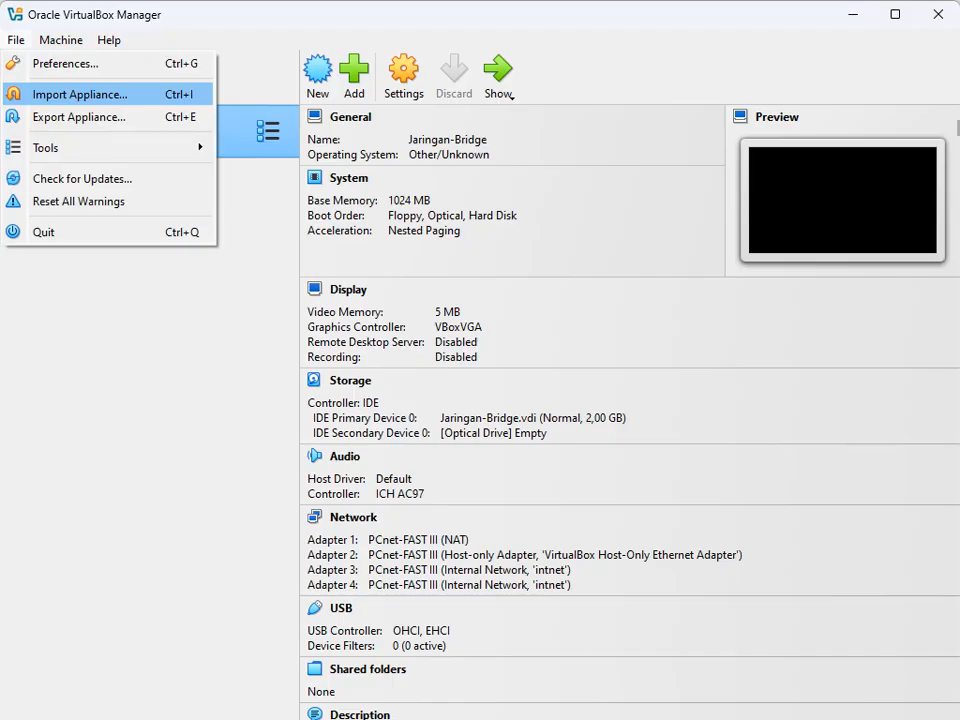
click(60, 94)
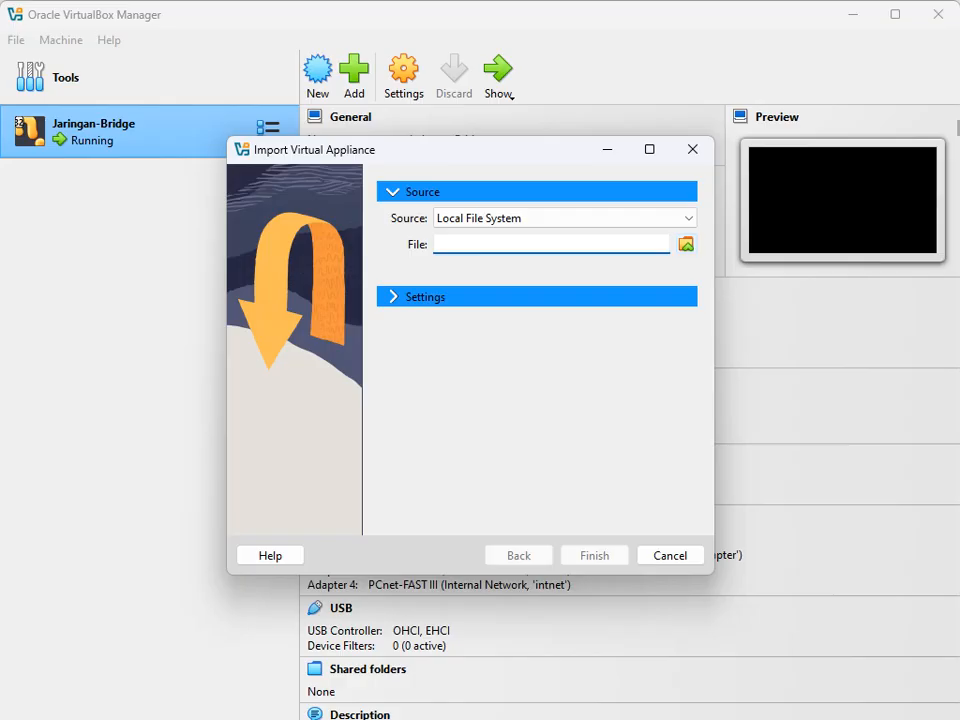
click(686, 244)
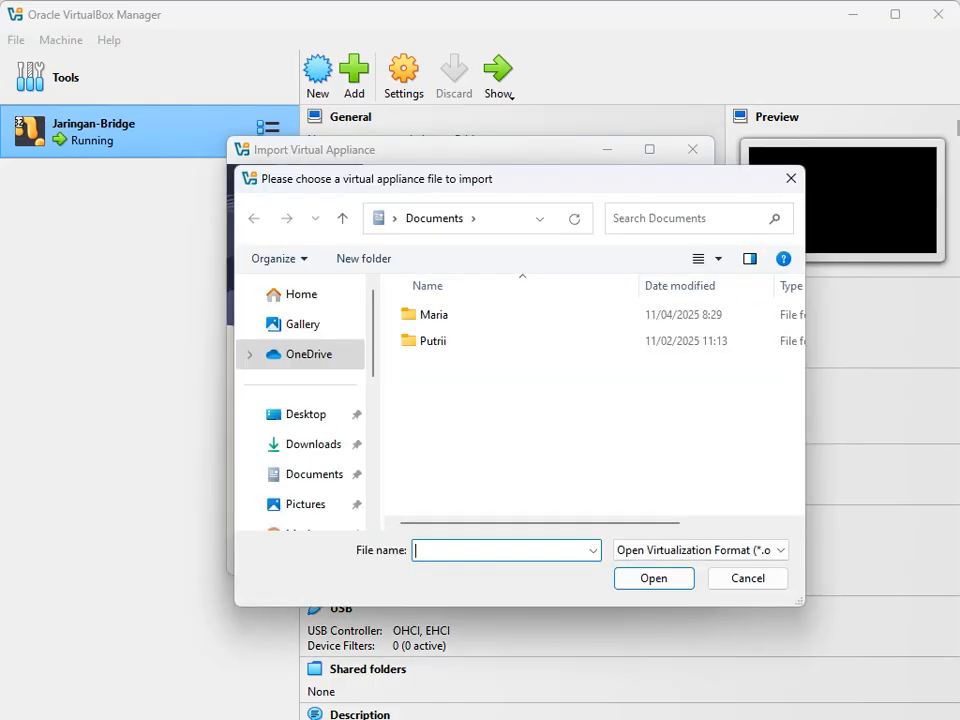
scroll(305, 420, down, 5)
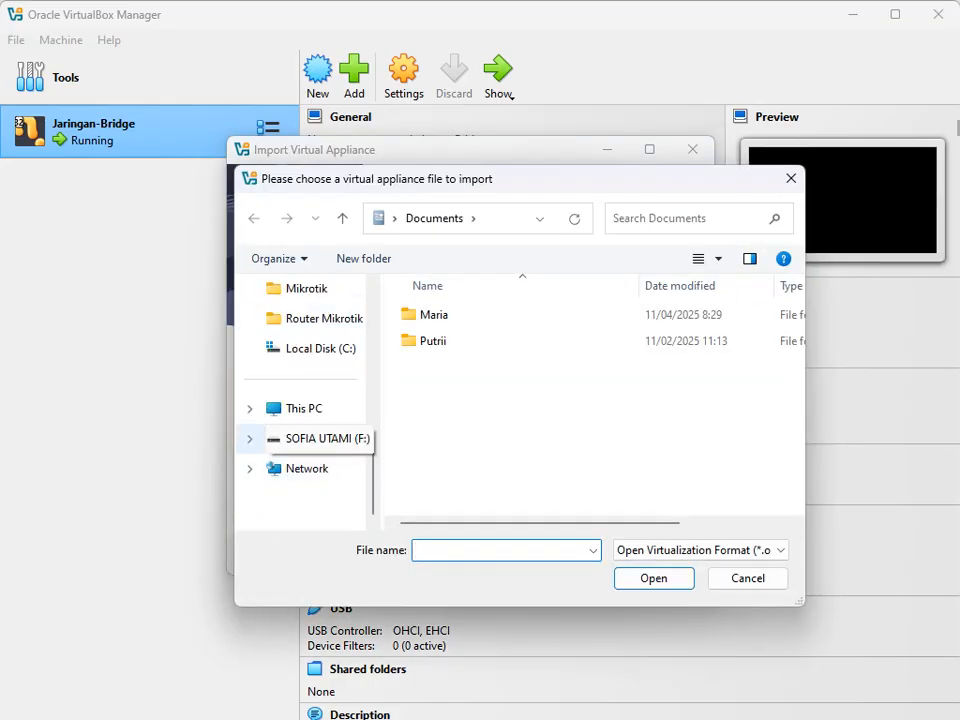
click(305, 408)
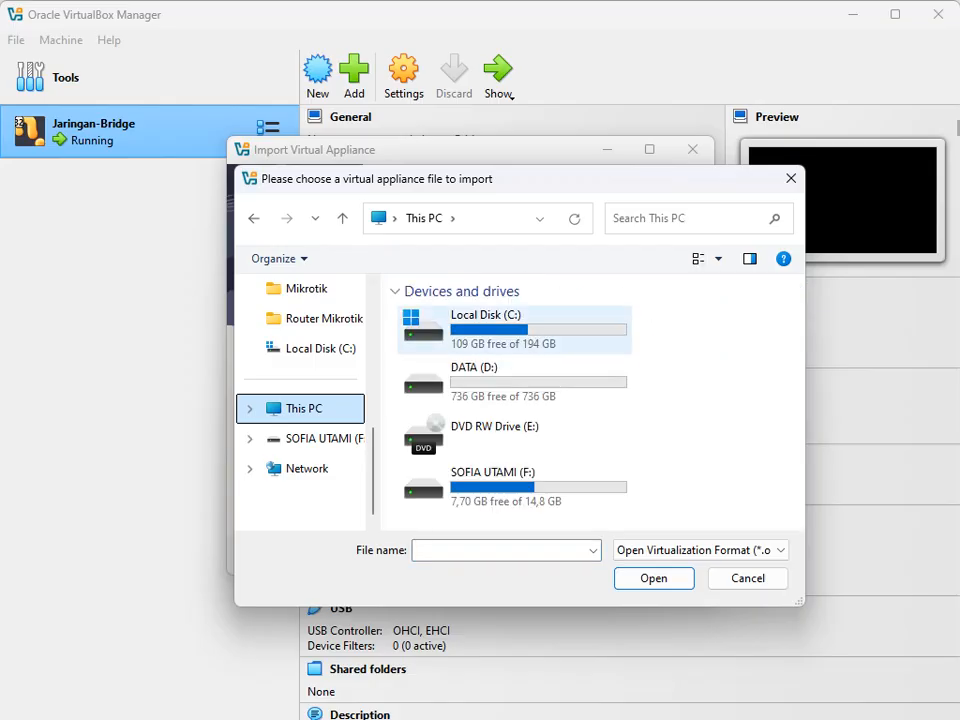
double_click(450, 328)
scroll(460, 440, down, 2)
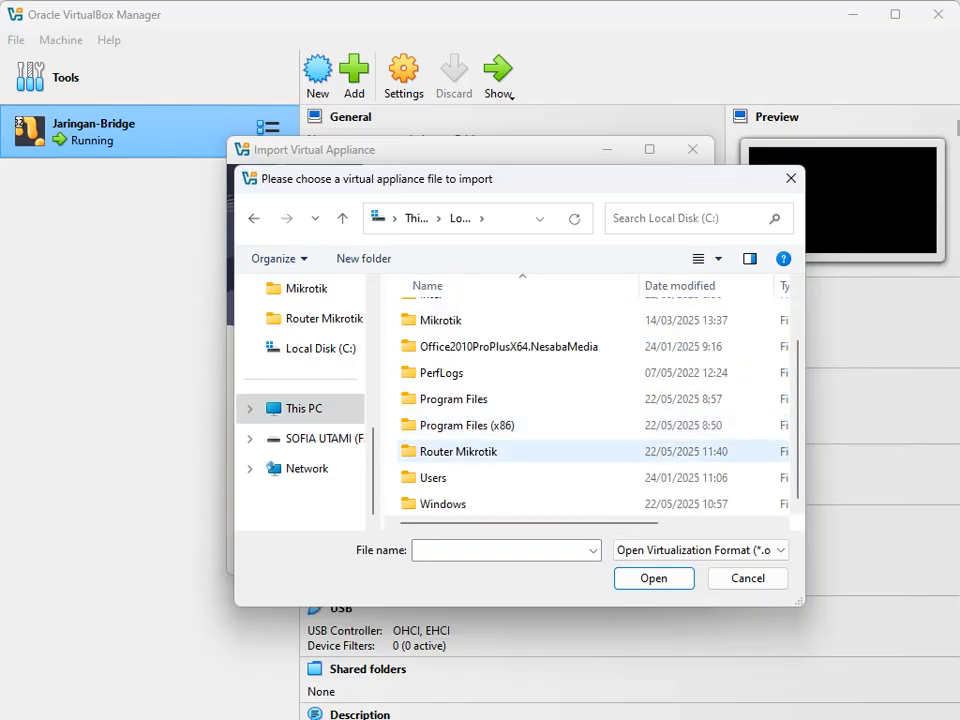
double_click(458, 451)
click(447, 340)
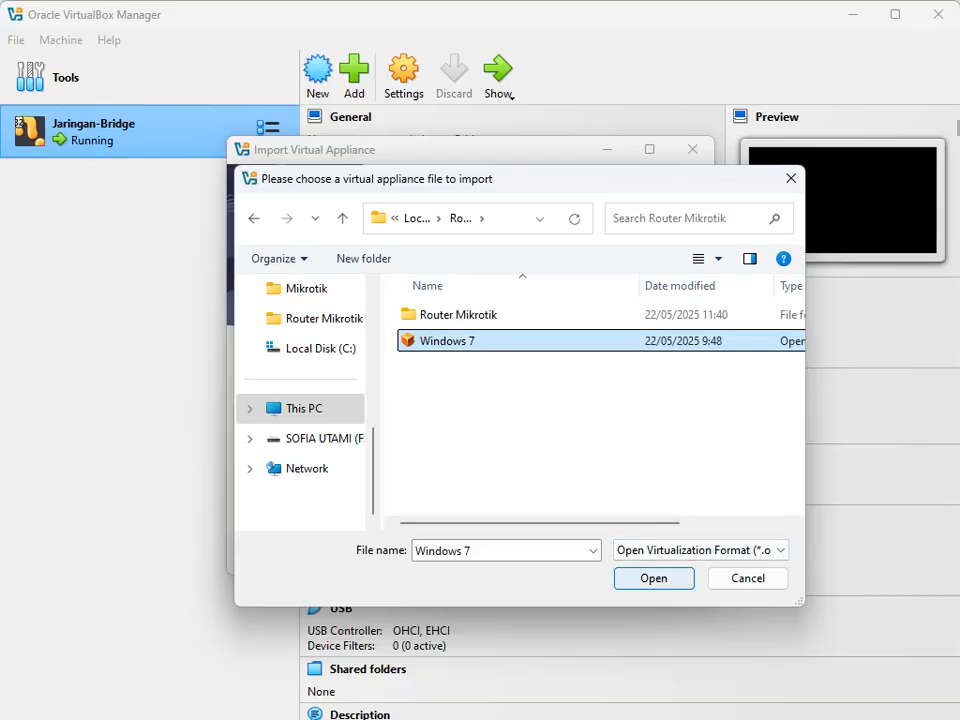
click(653, 578)
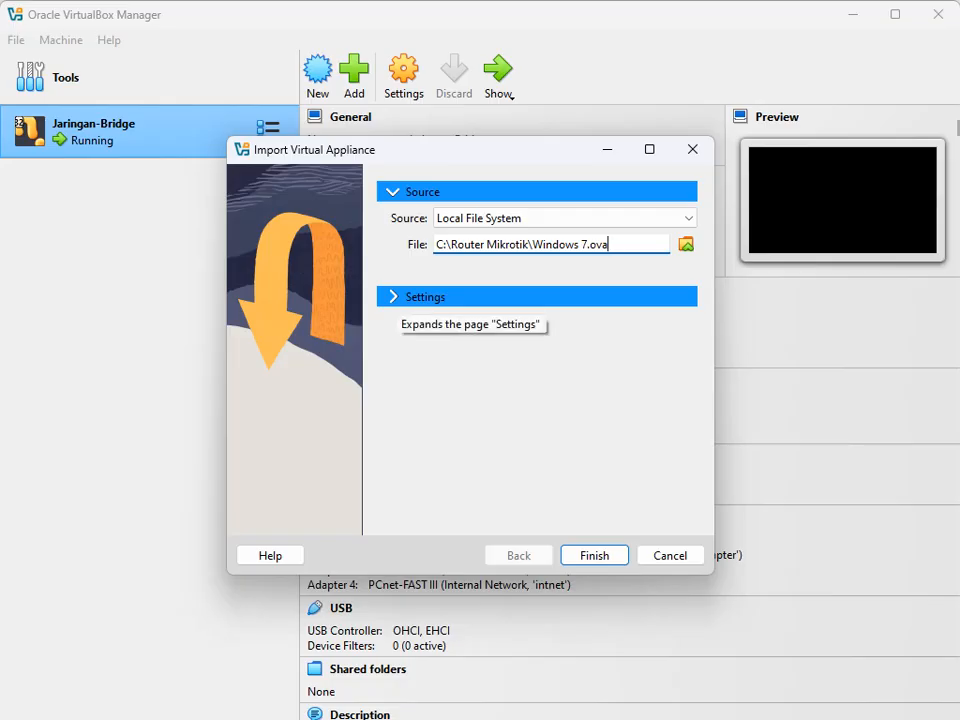
Step: Review the appliance settings and run the import, then dismiss the win7.vbox-exists error
click(400, 297)
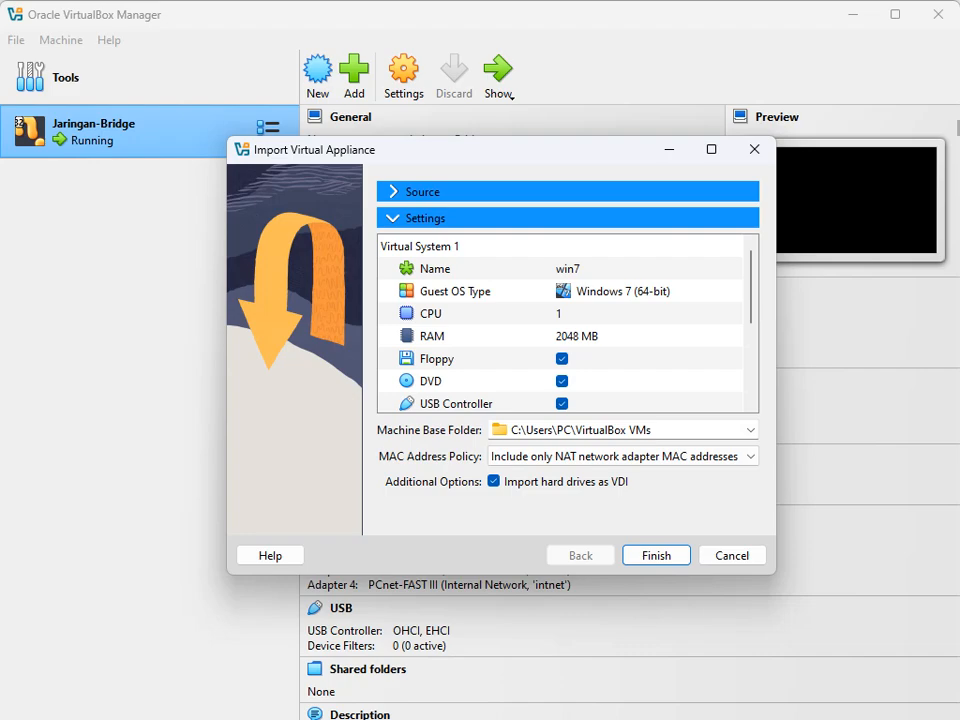
click(656, 555)
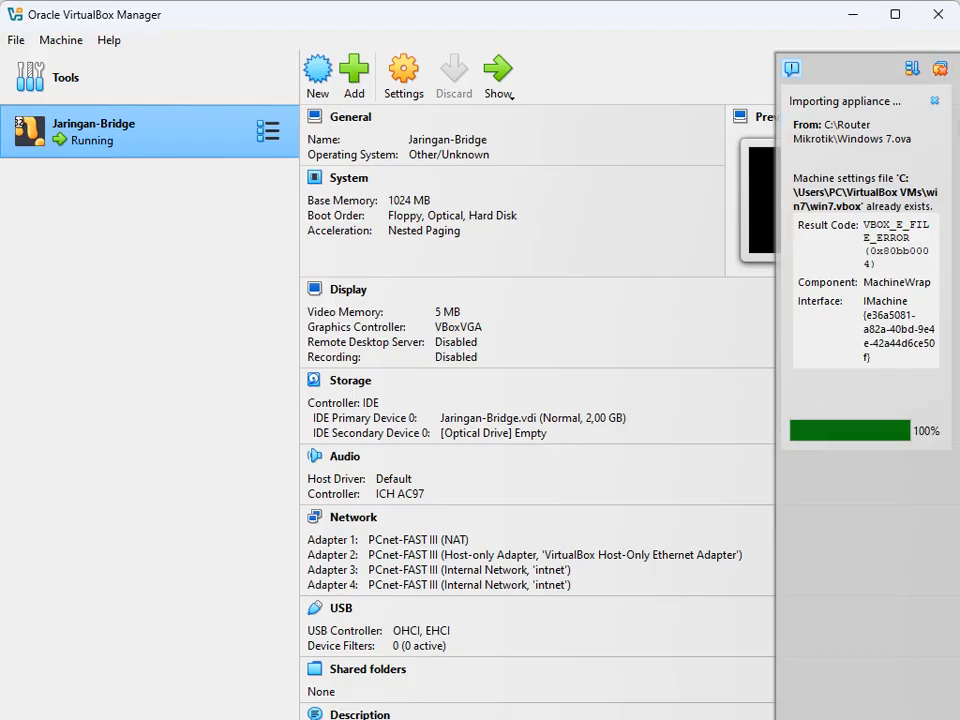
click(940, 69)
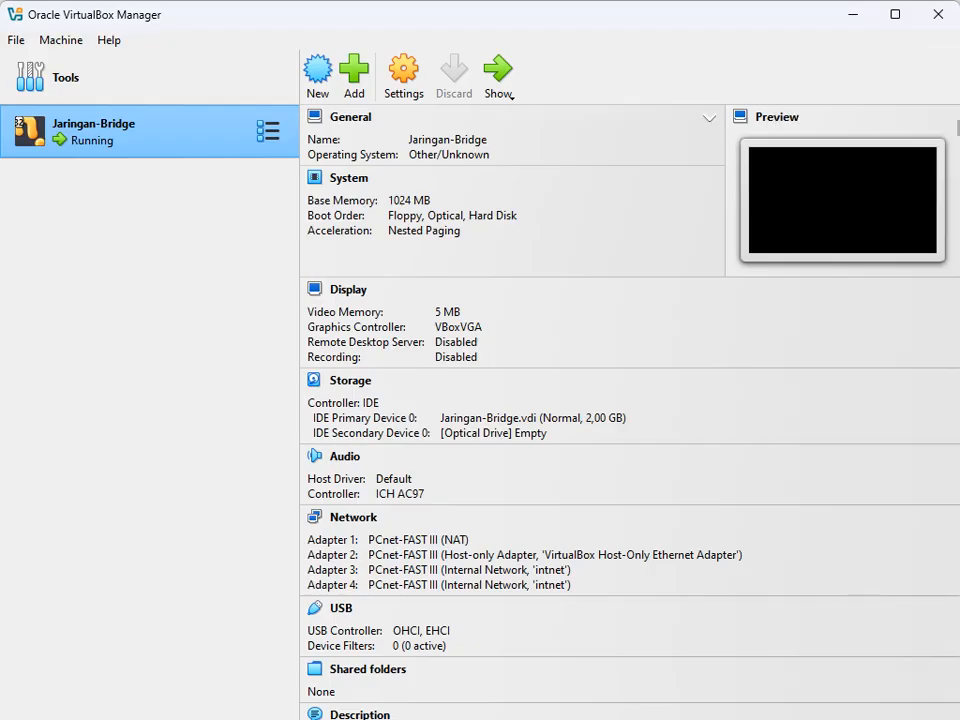
Step: Reopen the Import Virtual Appliance wizard and browse for the source file
click(16, 40)
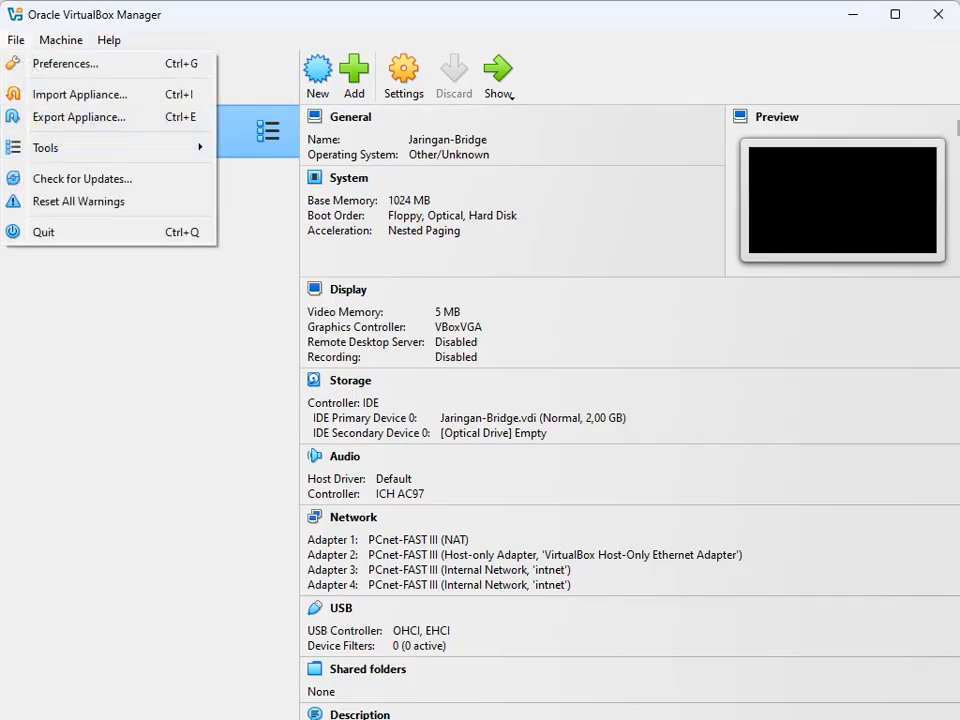
click(79, 94)
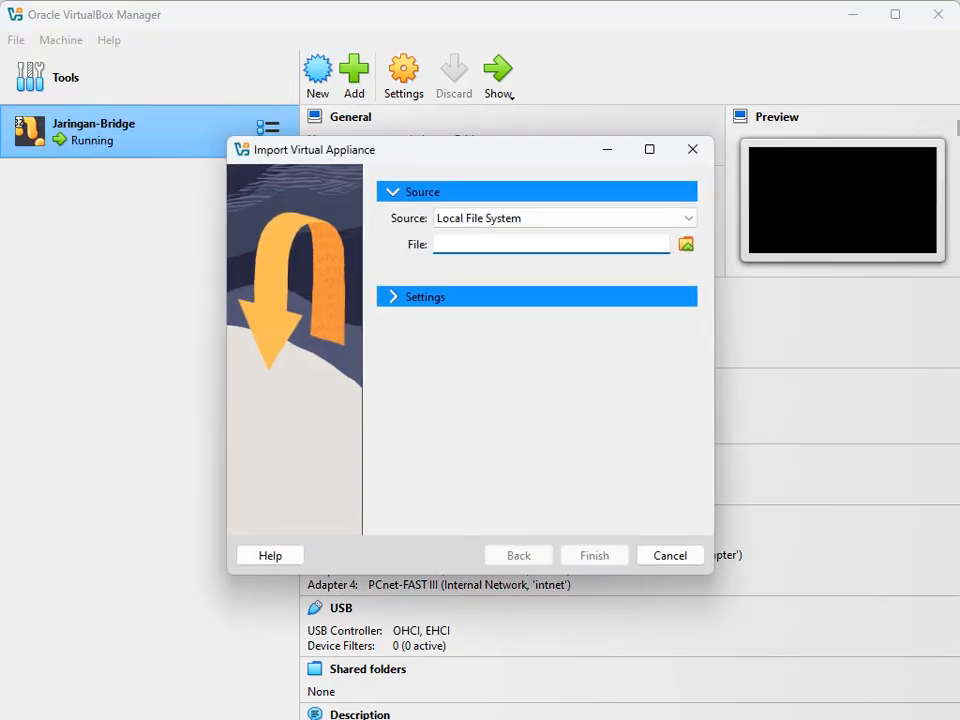
click(686, 244)
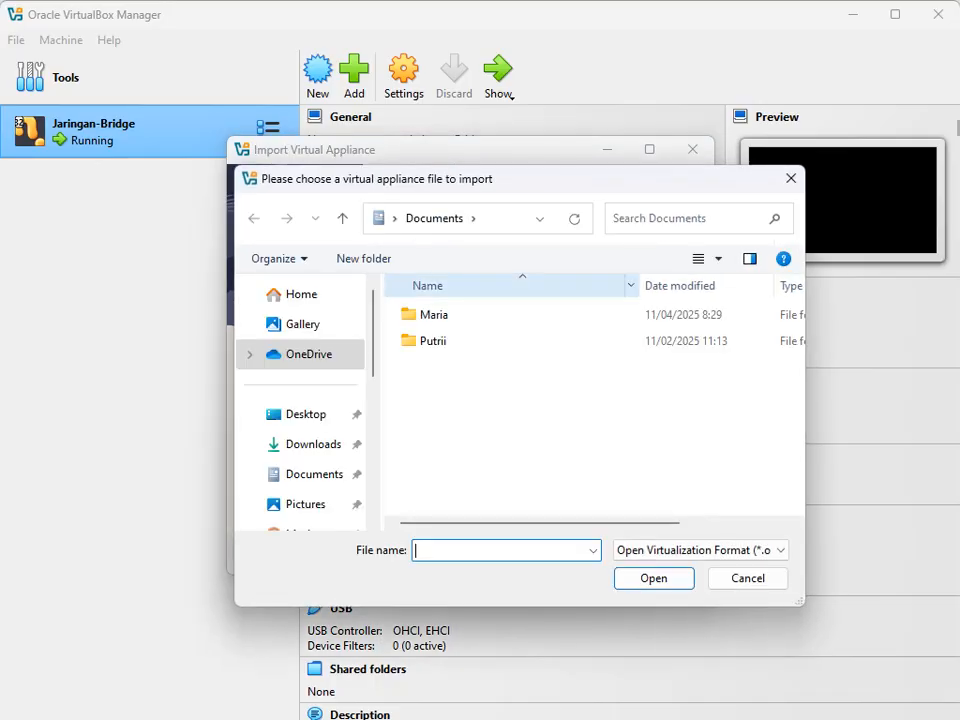
scroll(302, 319, down, 3)
scroll(302, 380, down, 3)
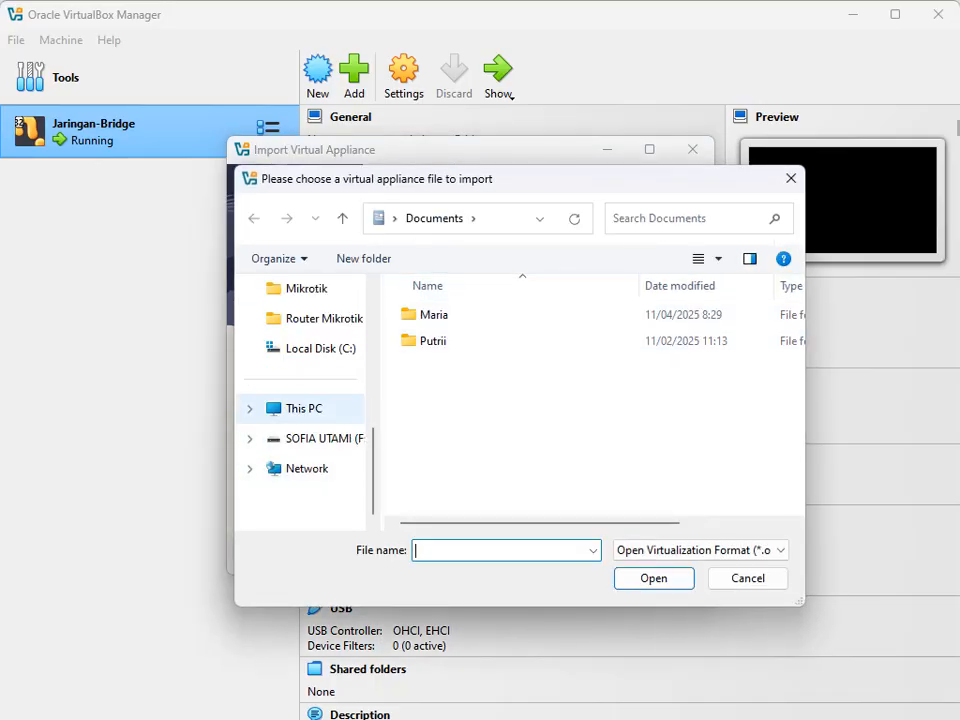
Step: Load C:\Router Mikrotik\Windows 7.ova and select the base folder path C:\Users\PC\VirtualBox VMs
click(304, 408)
double_click(486, 325)
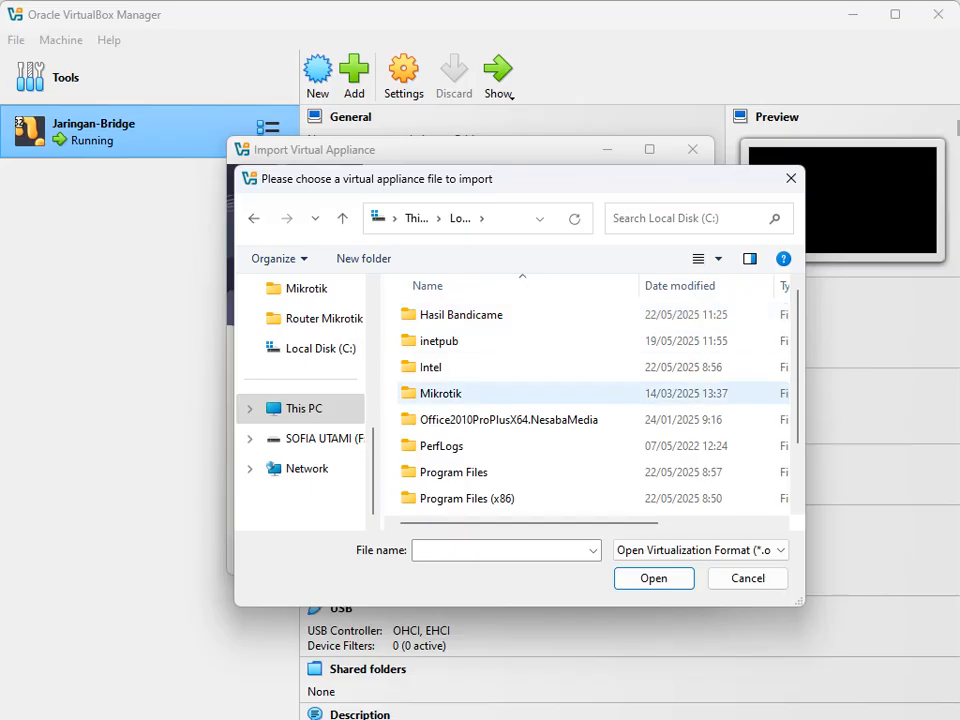
scroll(500, 460, down, 1)
double_click(458, 451)
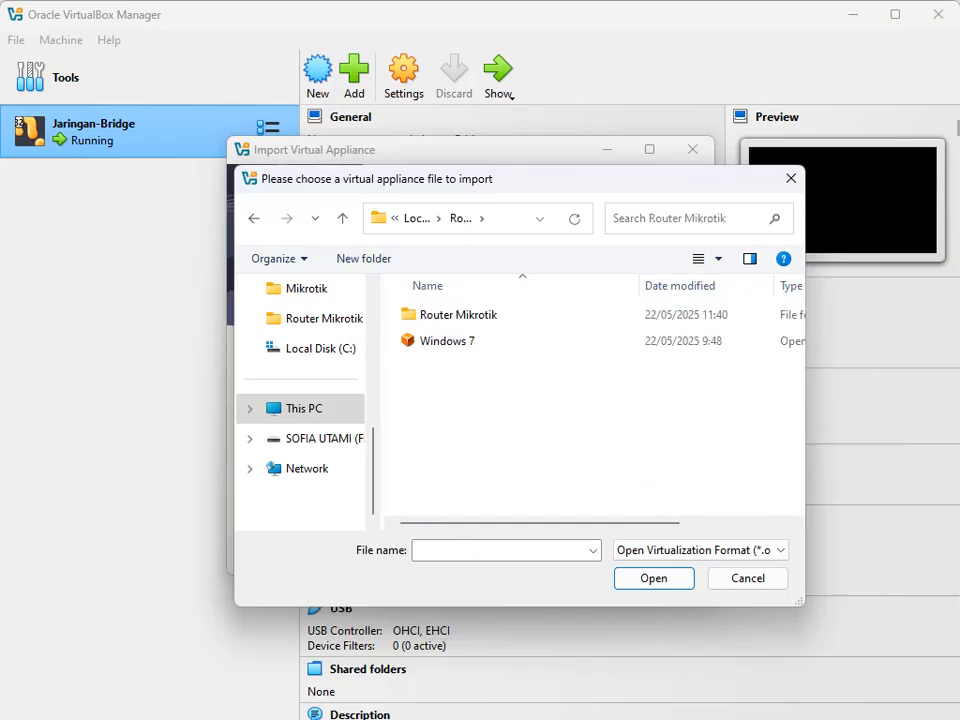
click(447, 341)
click(654, 578)
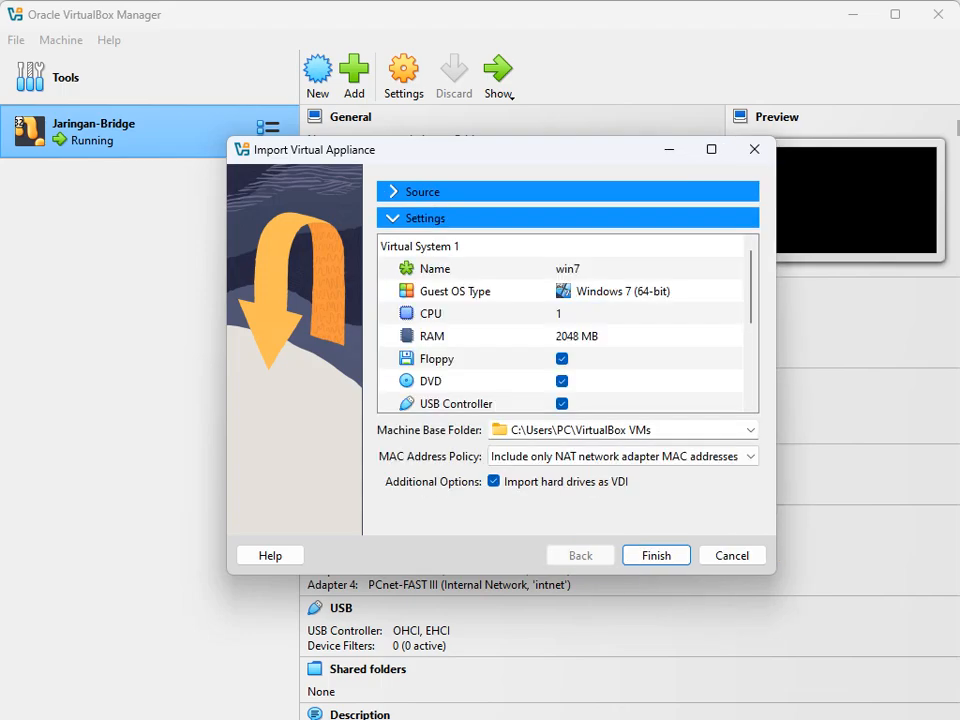
drag(632, 430, 492, 430)
key(ctrl+c)
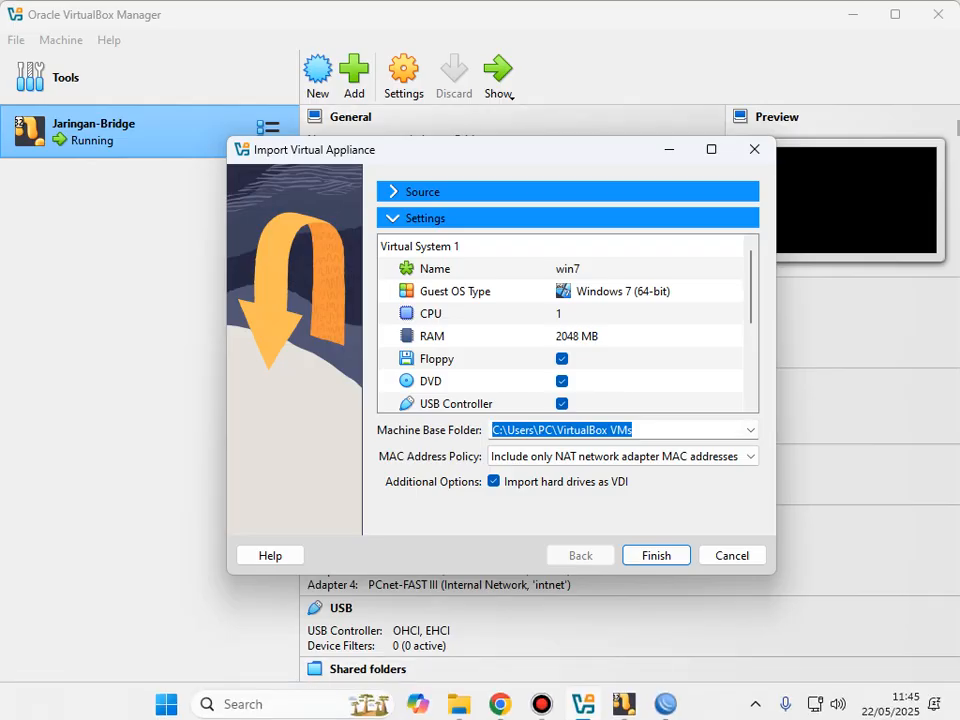
click(459, 706)
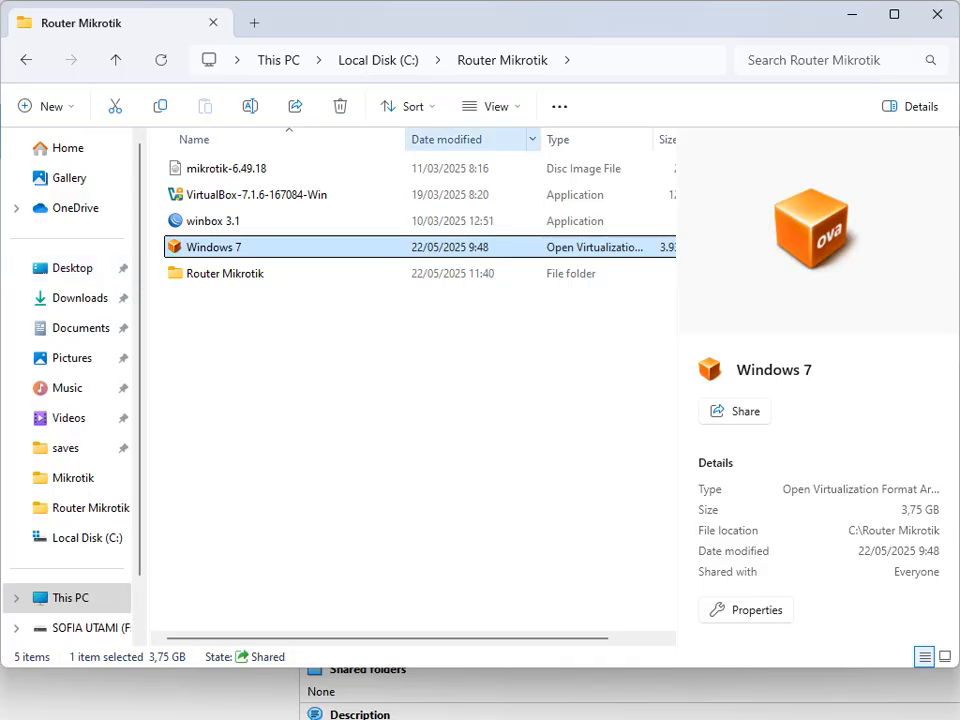
Step: Go to the VirtualBox VMs folder and delete the leftover win7 folder
click(636, 60)
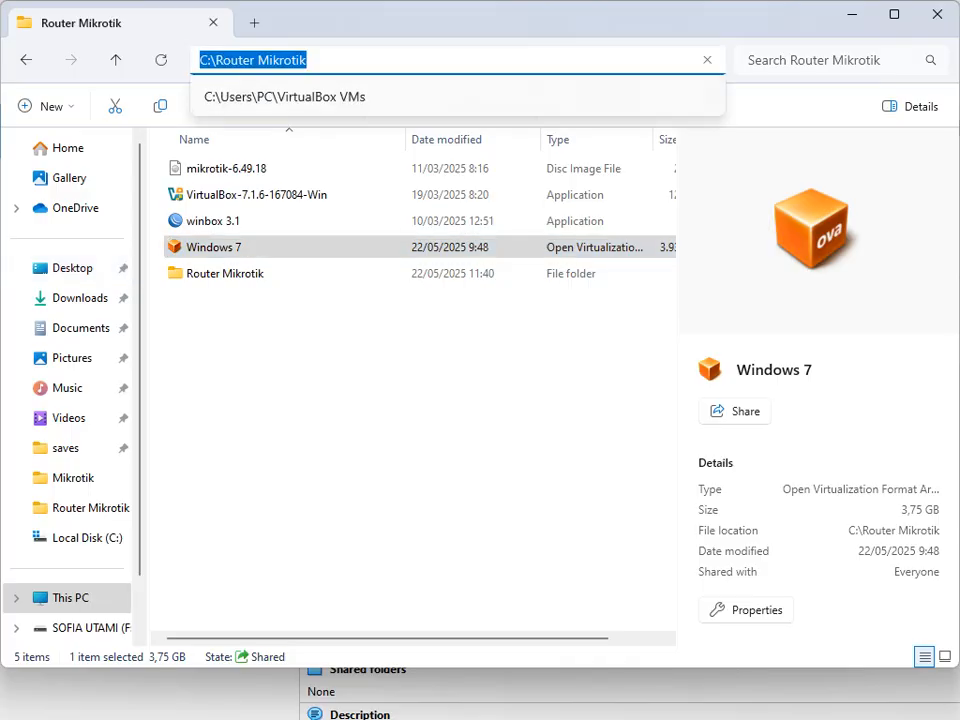
key(ctrl+v)
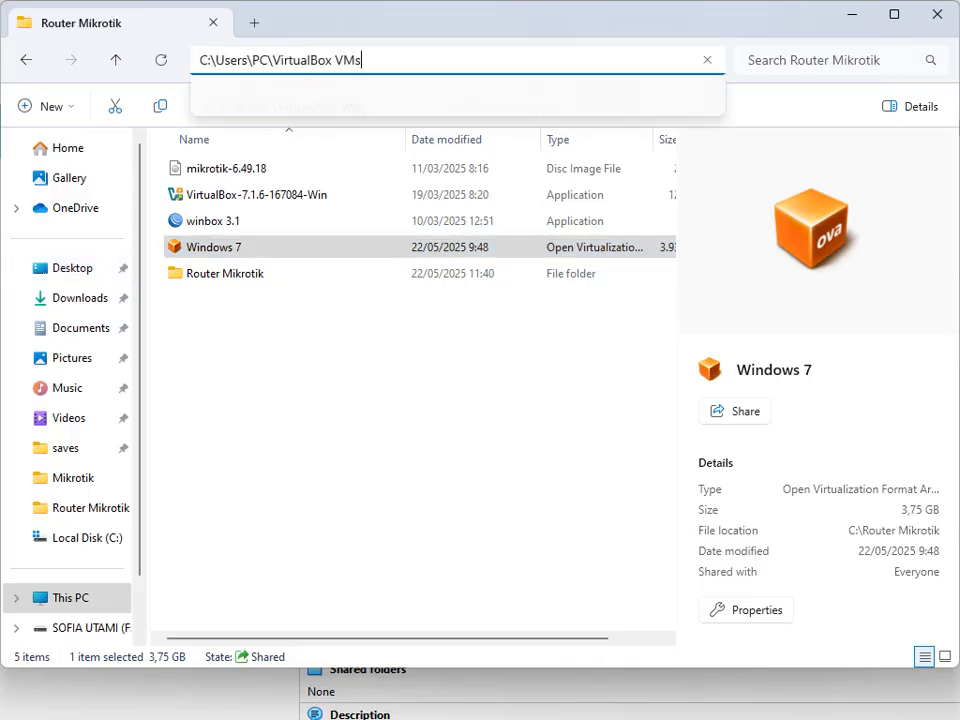
key(Return)
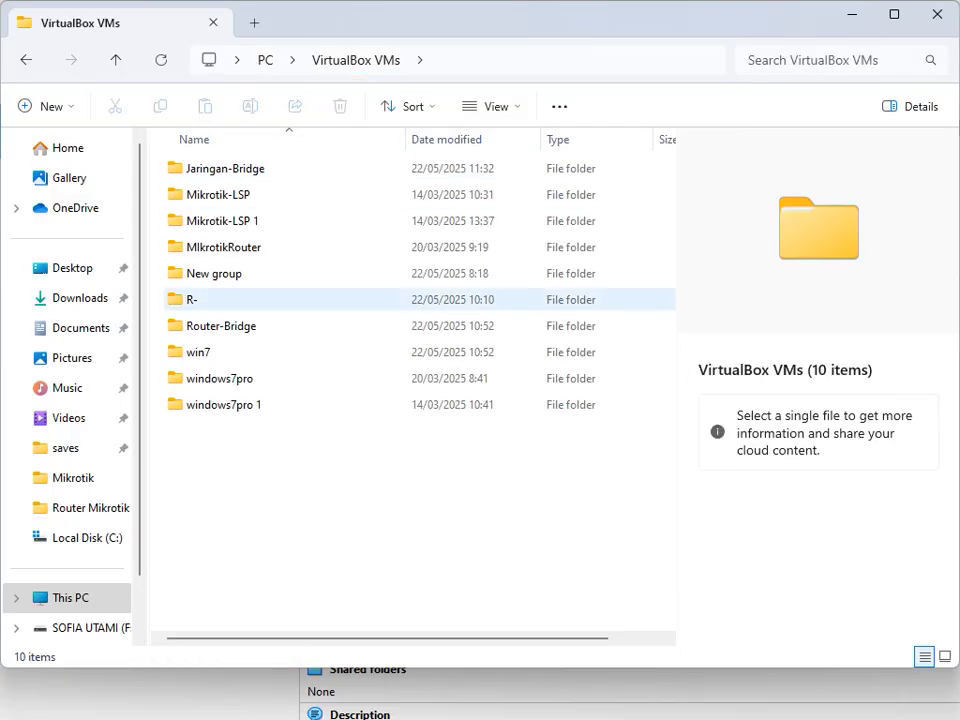
click(199, 352)
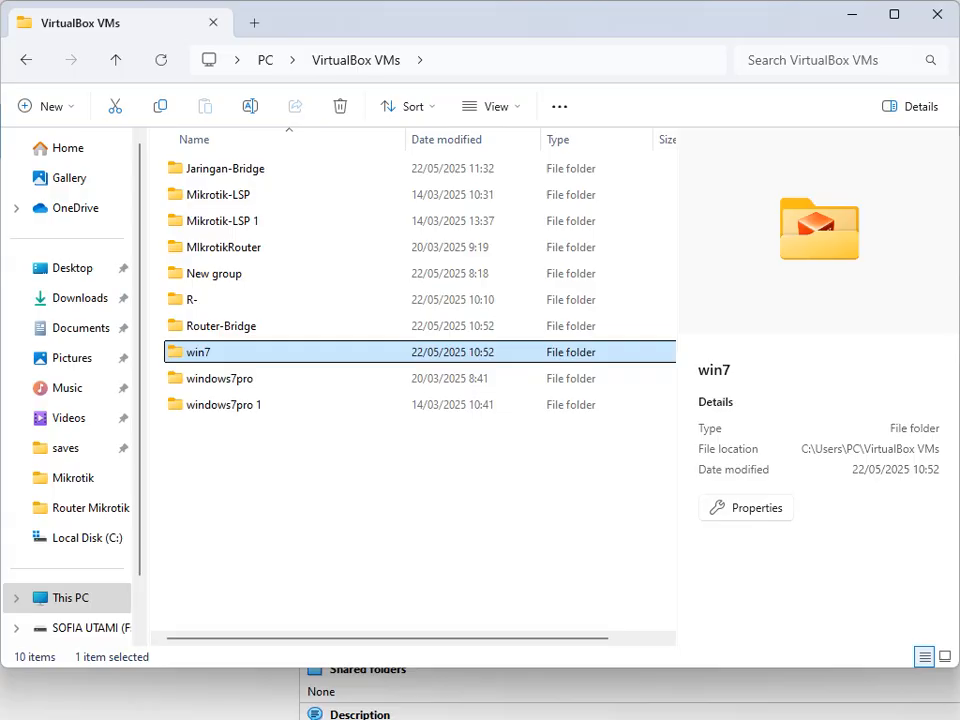
right_click(232, 352)
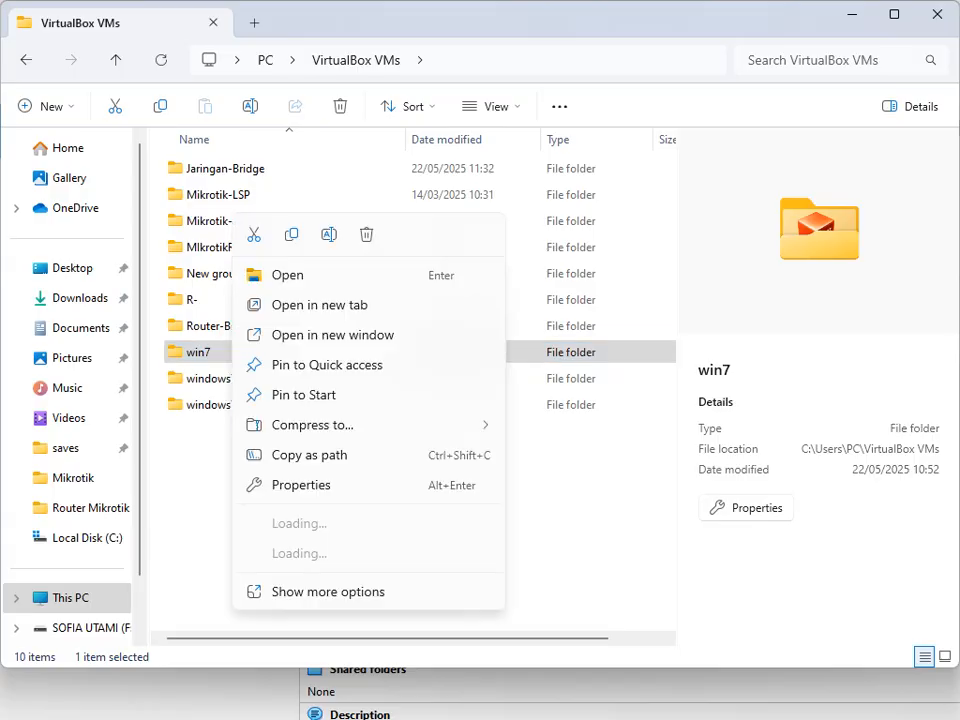
click(330, 591)
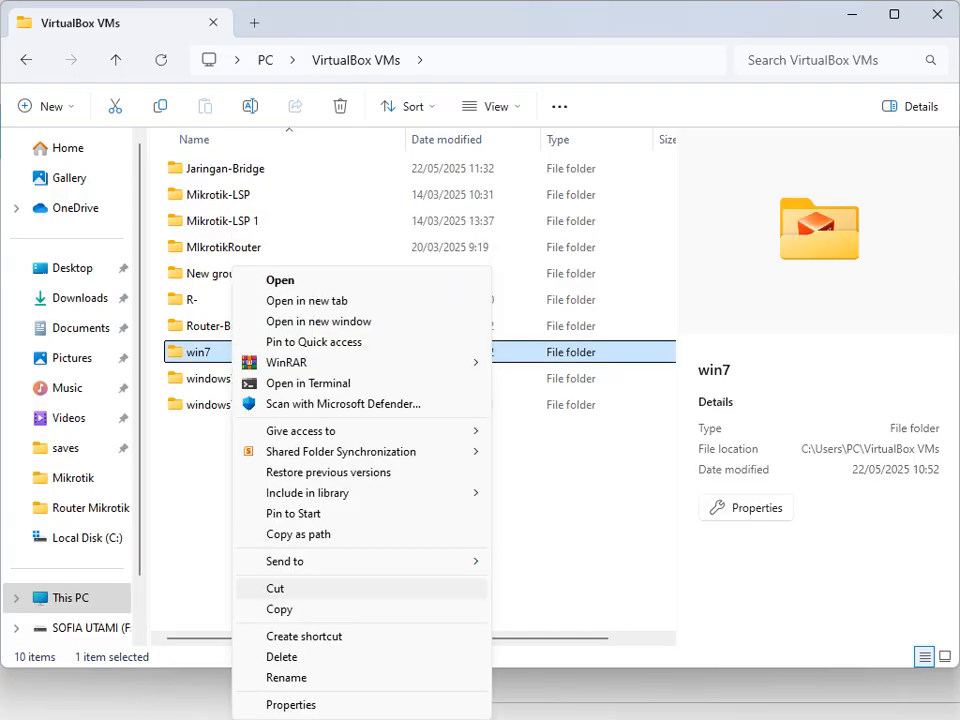
click(282, 657)
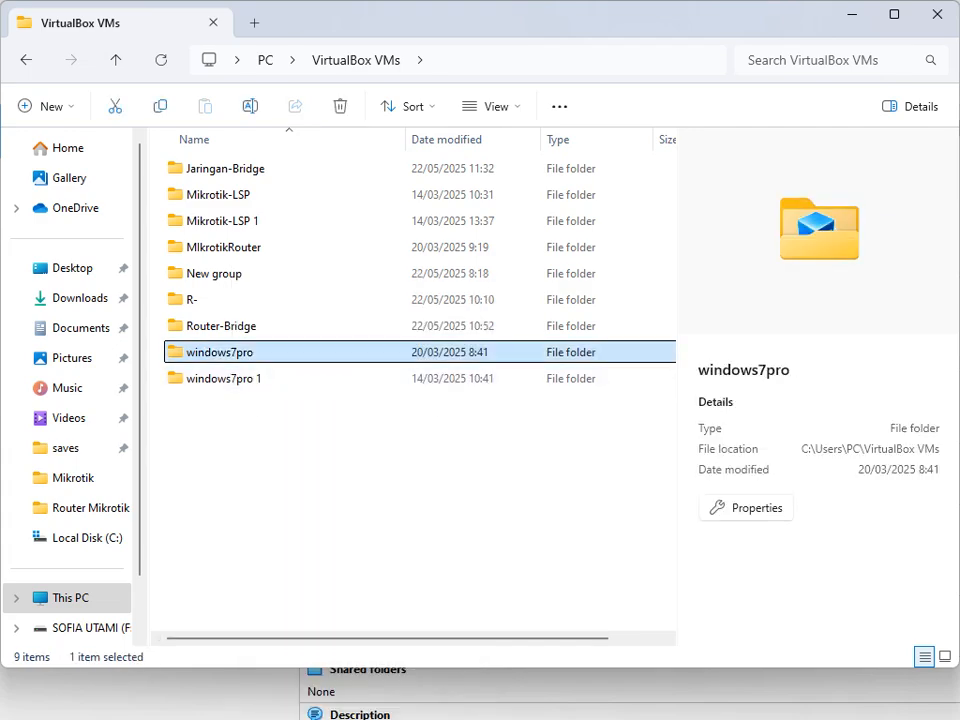
Step: Delete the windows7pro and windows7pro 1 folders, then close the folder window
right_click(232, 352)
click(342, 628)
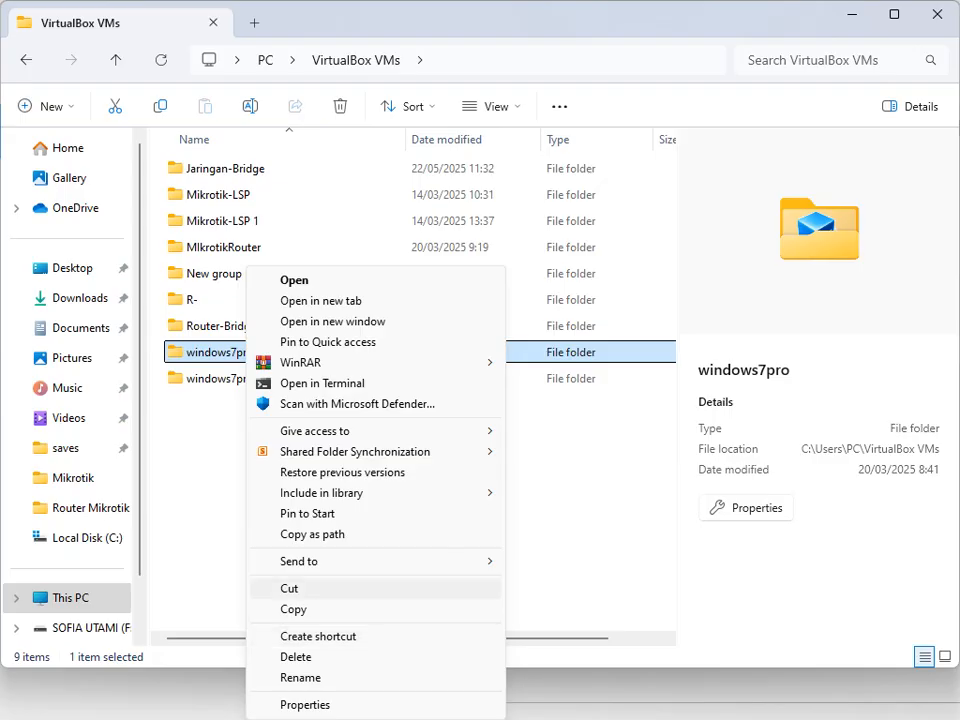
click(295, 657)
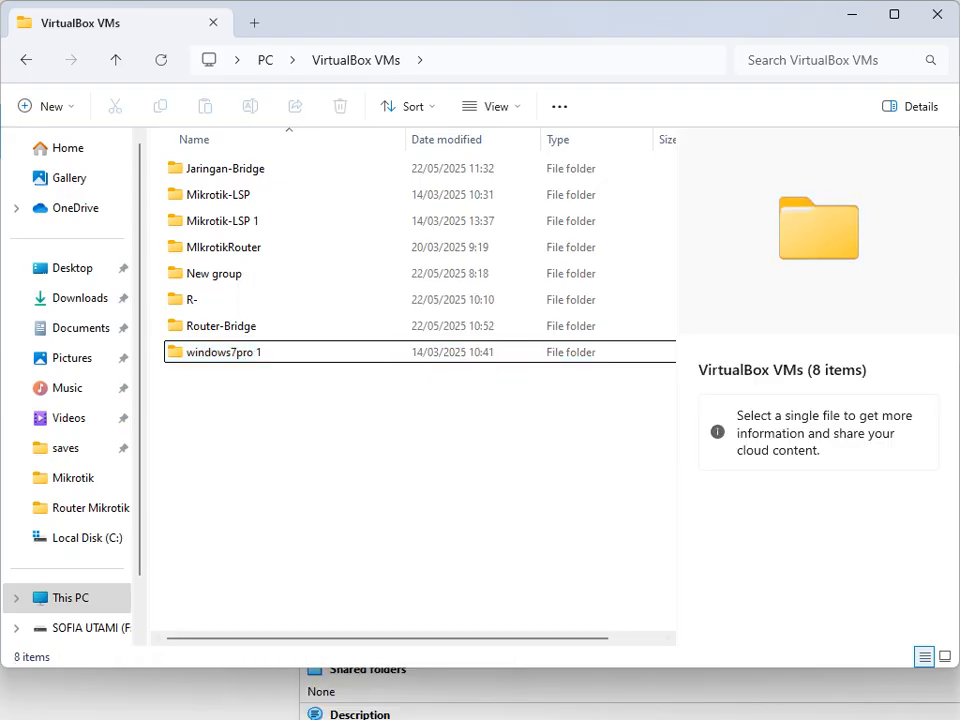
right_click(247, 352)
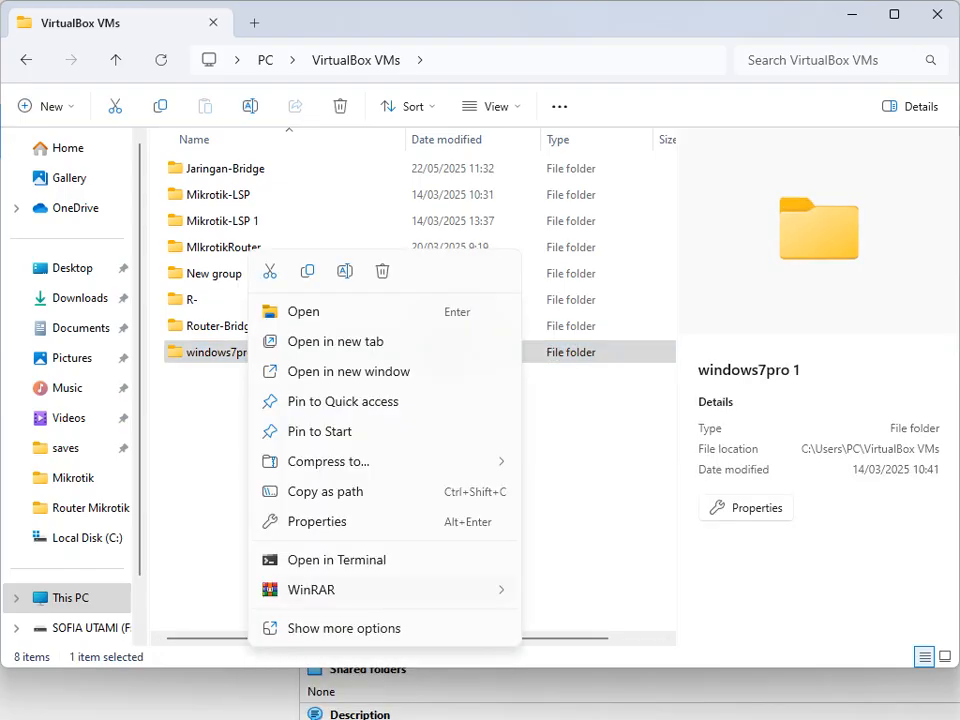
click(342, 628)
click(297, 657)
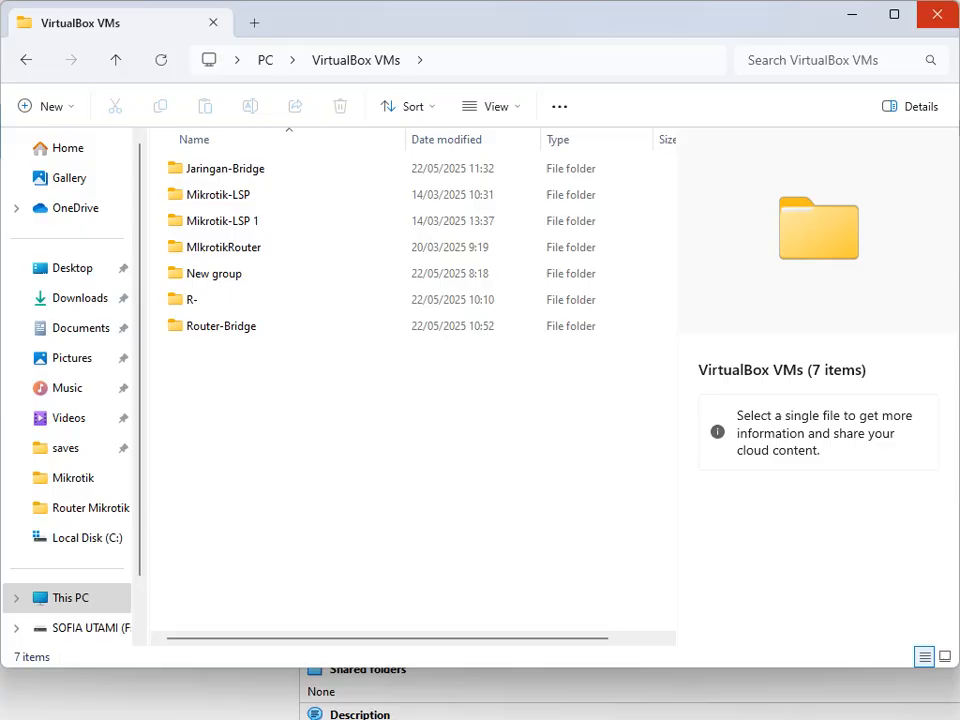
click(937, 14)
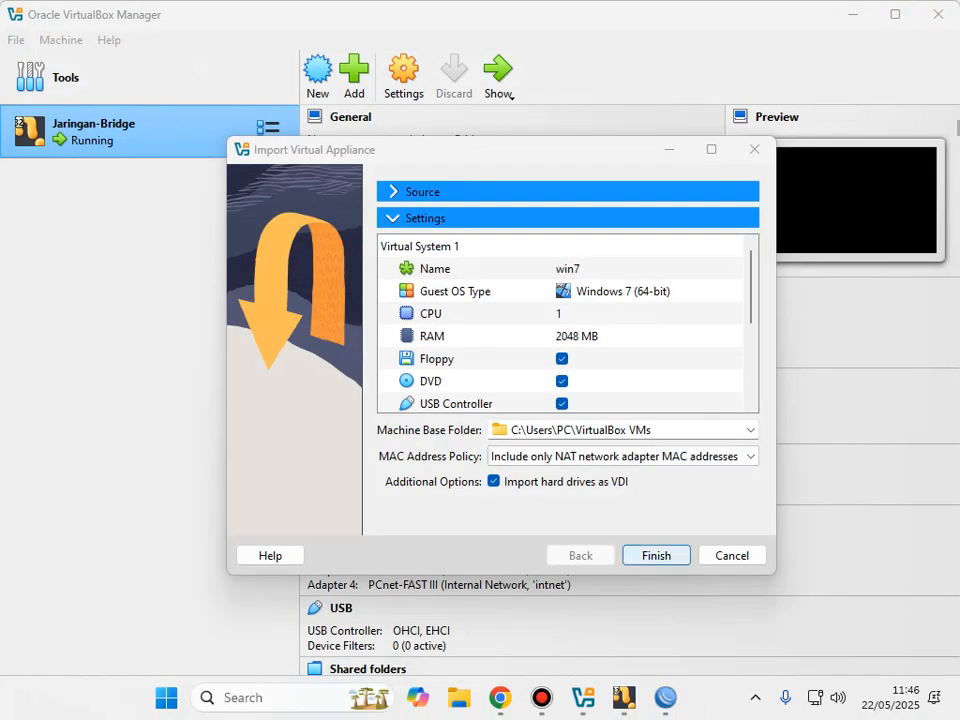
Step: Rerun the import of win7 (Windows 7 64-bit, 2048 MB) into C:\Users\PC\VirtualBox VMs
click(754, 149)
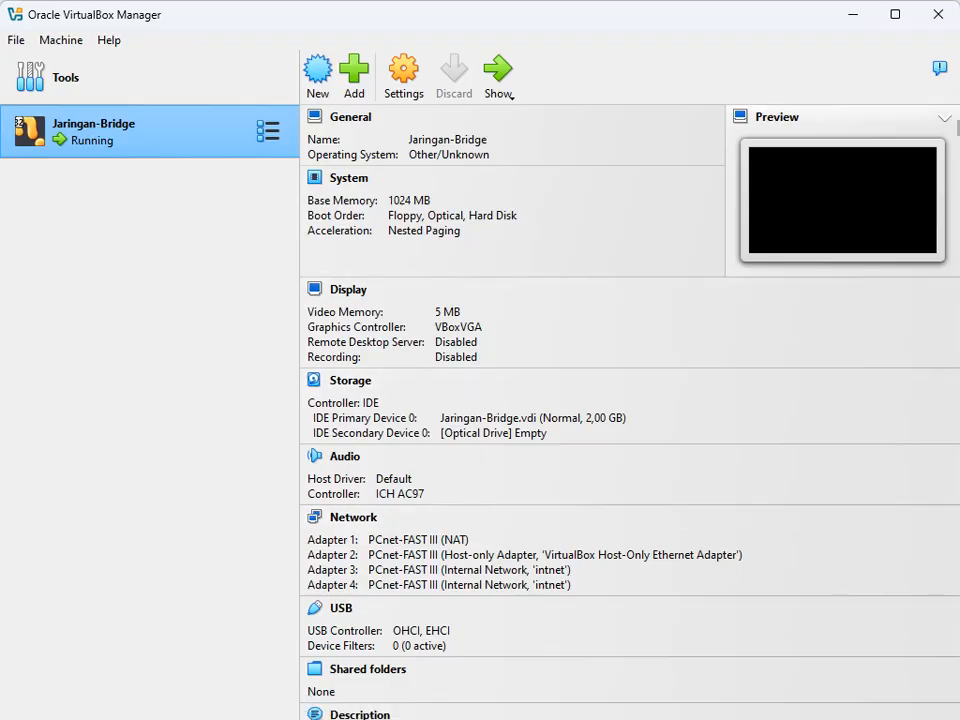
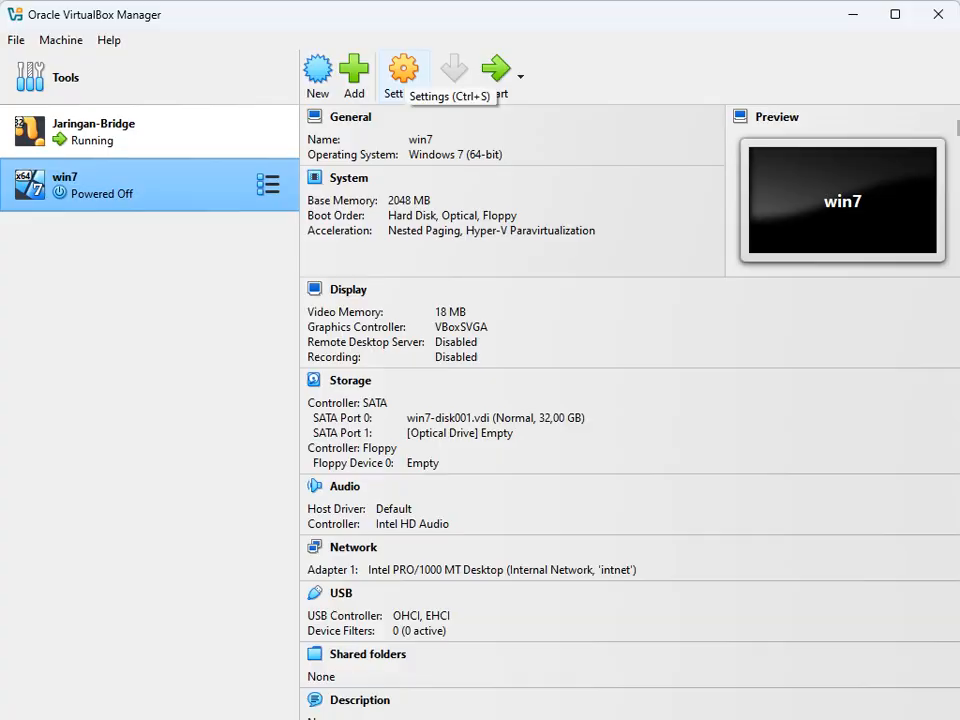
Step: Review win7's network adapters and keep Adapter 1 on Internal Network 'intnet'
click(404, 72)
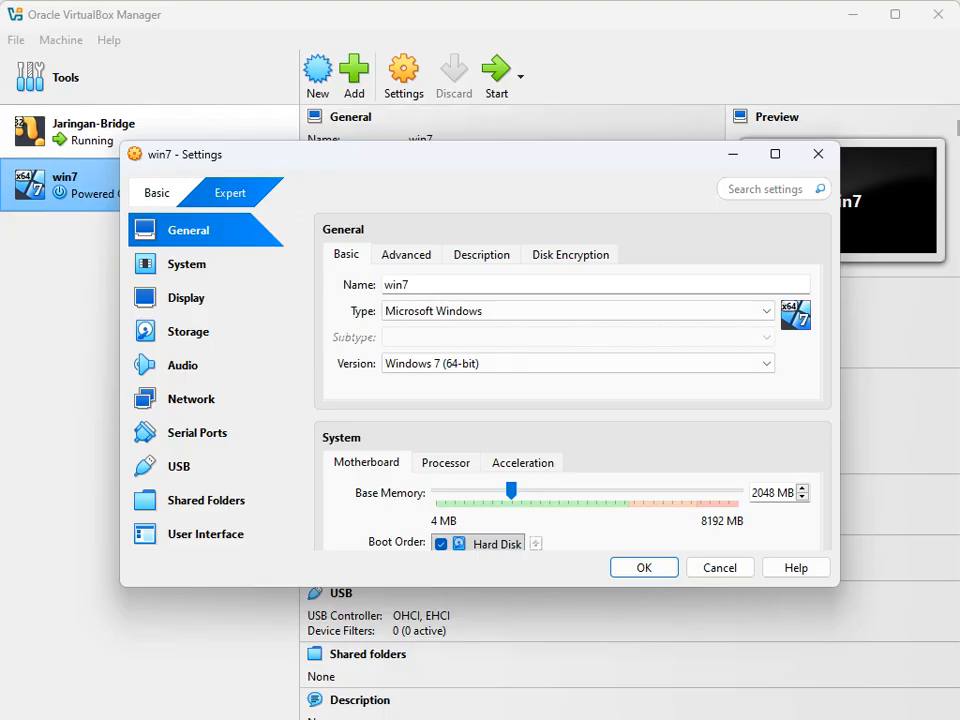
click(191, 399)
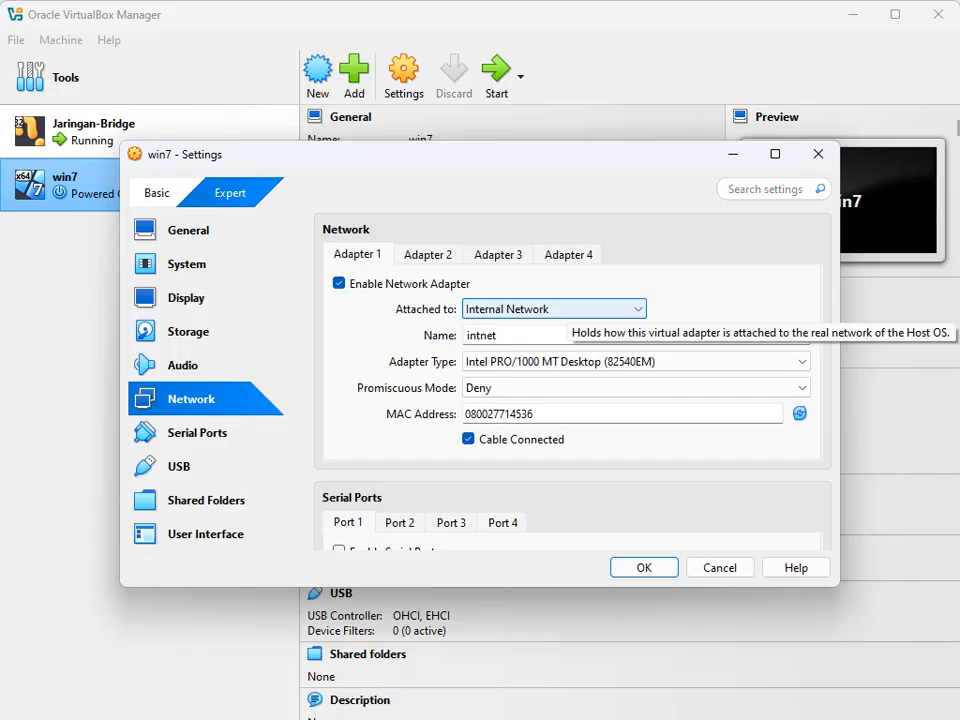
click(428, 255)
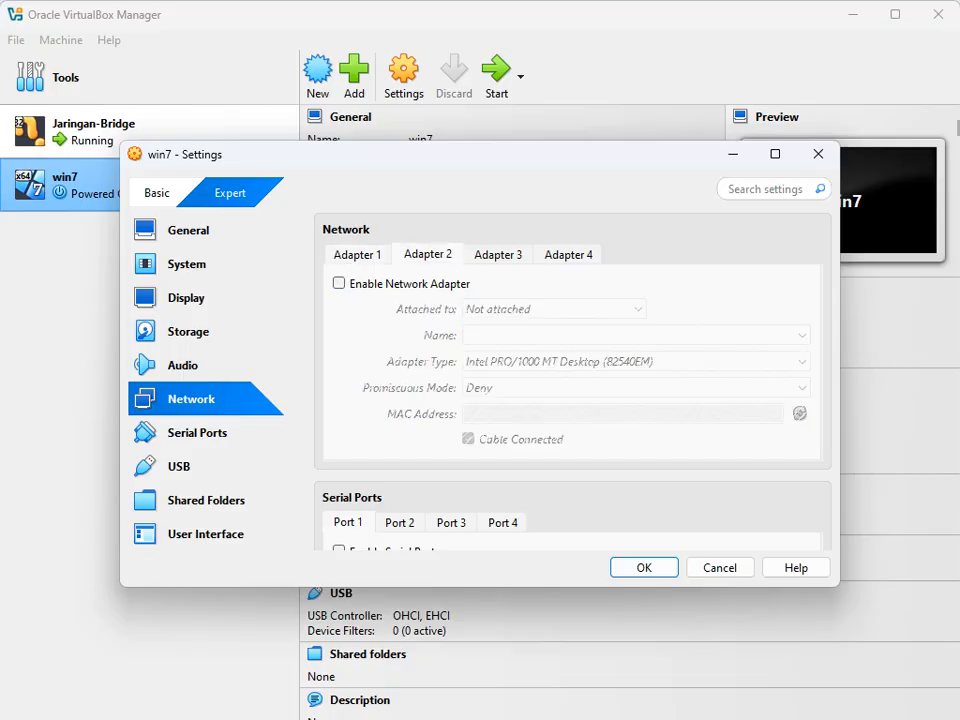
key(Right)
key(Right)
key(Left)
key(Left)
key(Left)
key(Right)
key(Right)
key(Right)
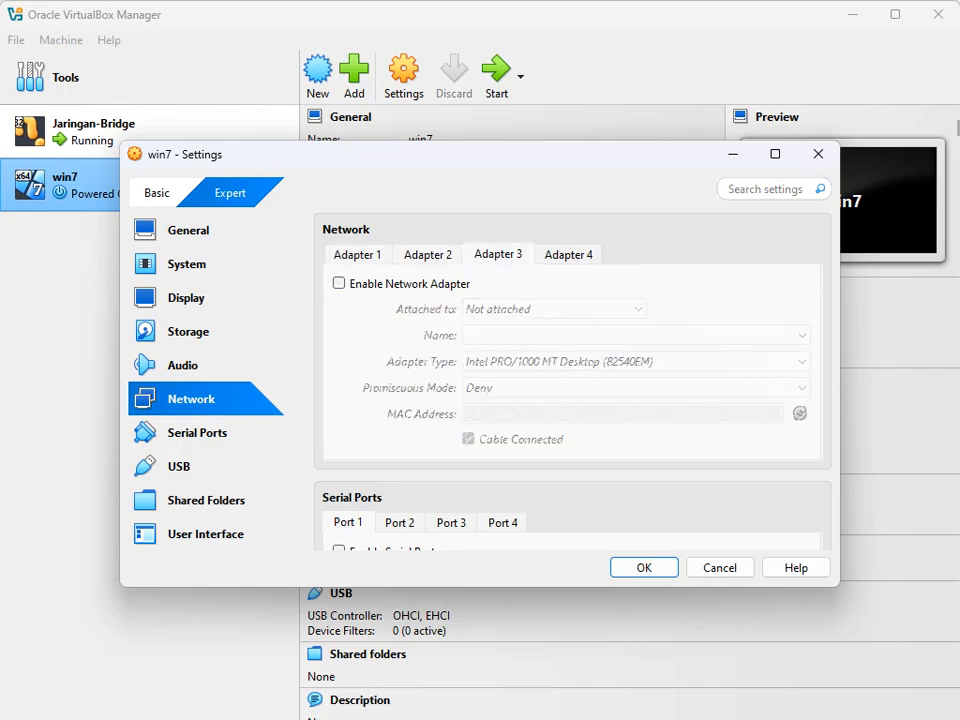
key(Left)
key(Left)
key(Left)
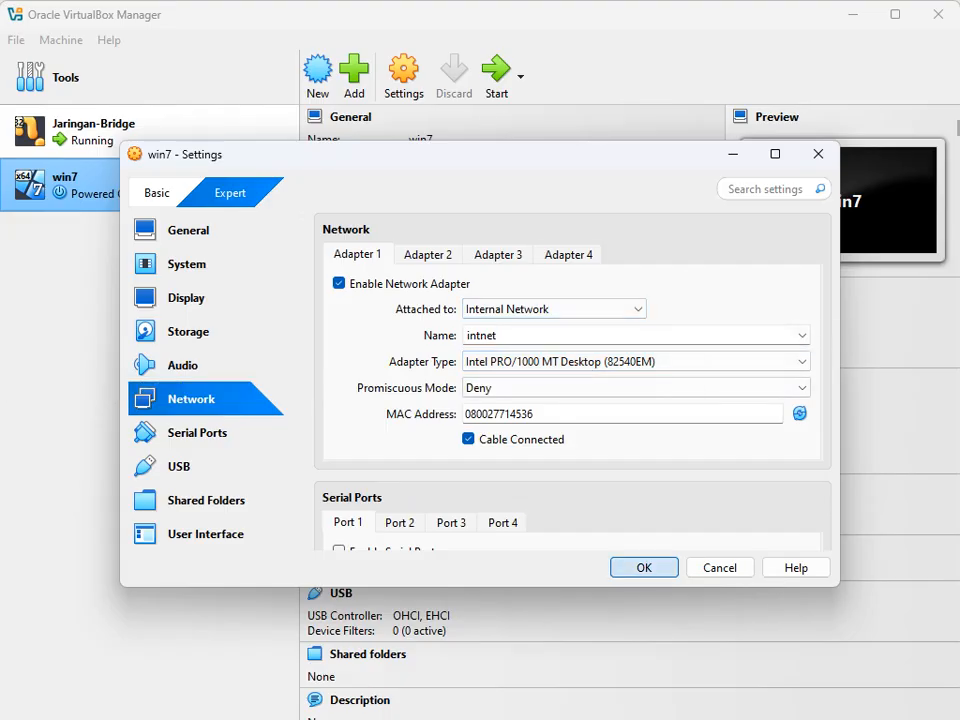
click(644, 568)
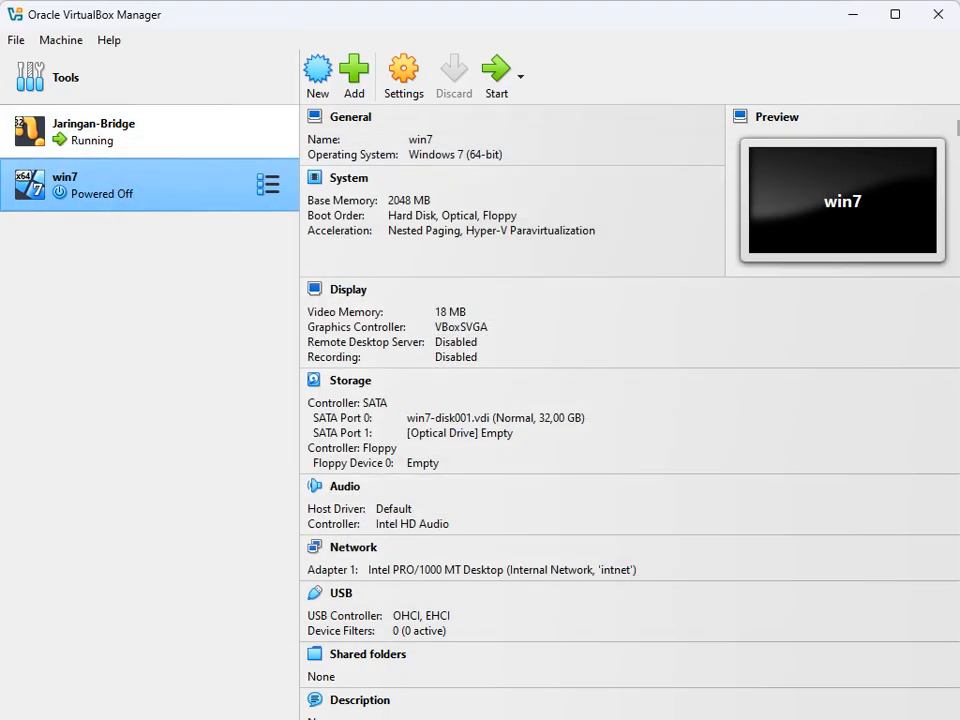
Step: Select the win7 machine in the VM list and start it
click(150, 132)
click(150, 184)
click(150, 132)
click(150, 184)
click(150, 132)
click(150, 184)
click(150, 132)
click(150, 184)
click(150, 132)
click(150, 184)
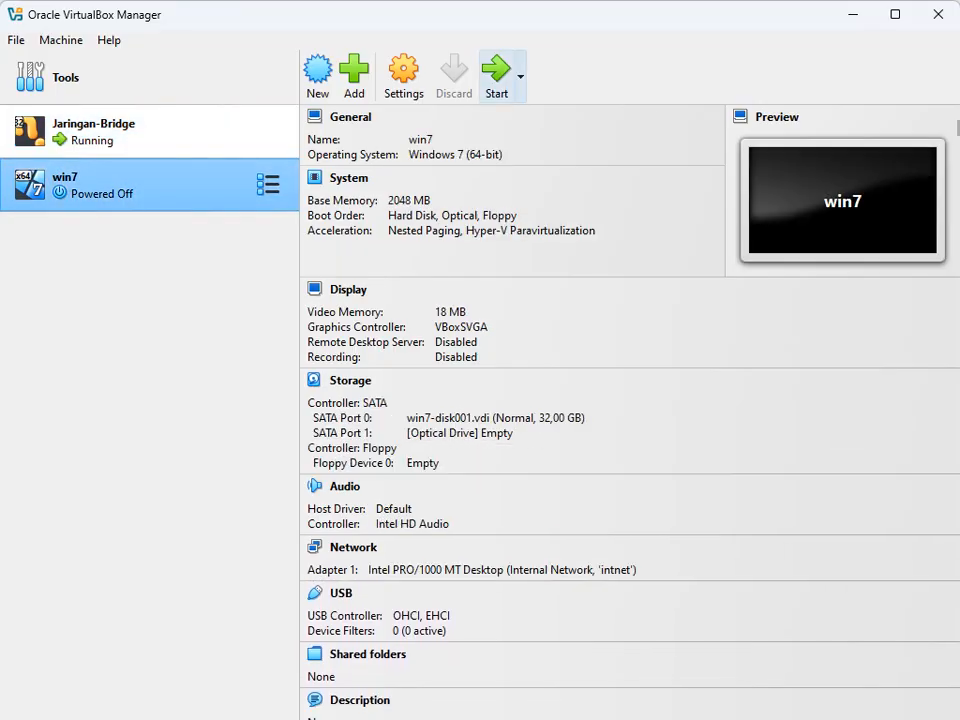
click(497, 77)
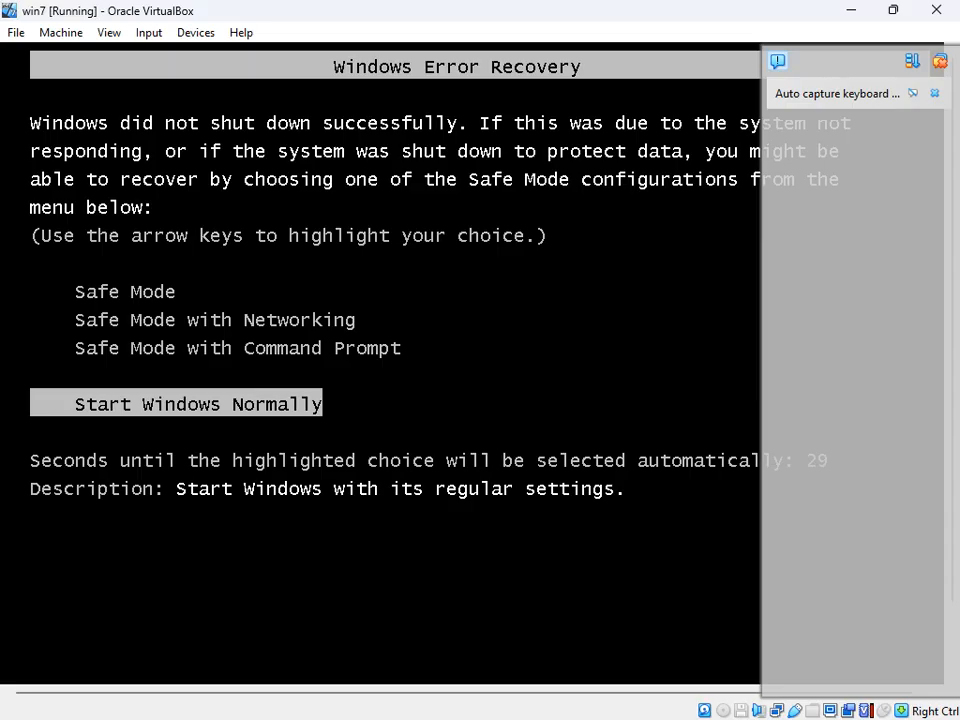
Step: Boot Windows normally, replace the expired password with a new one, and dismiss activation
key(Return)
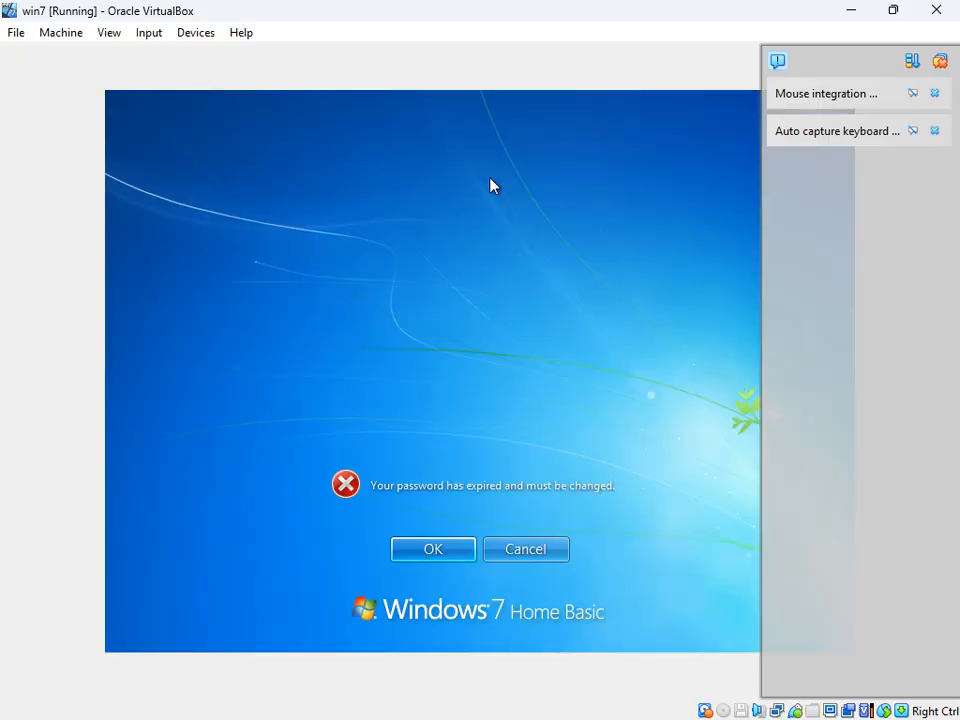
click(445, 548)
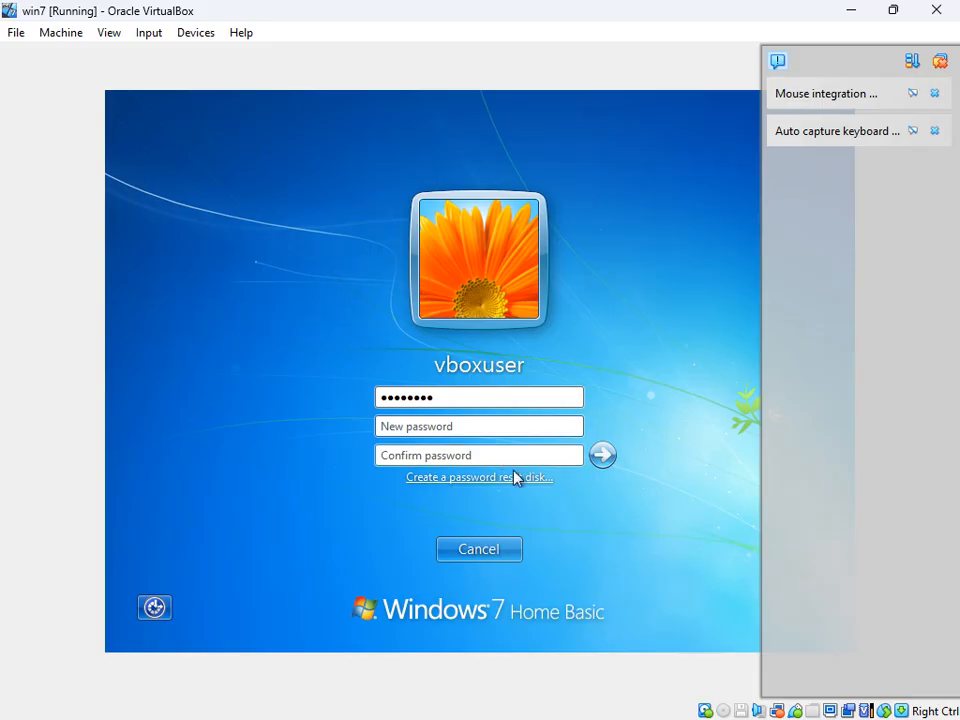
click(441, 424)
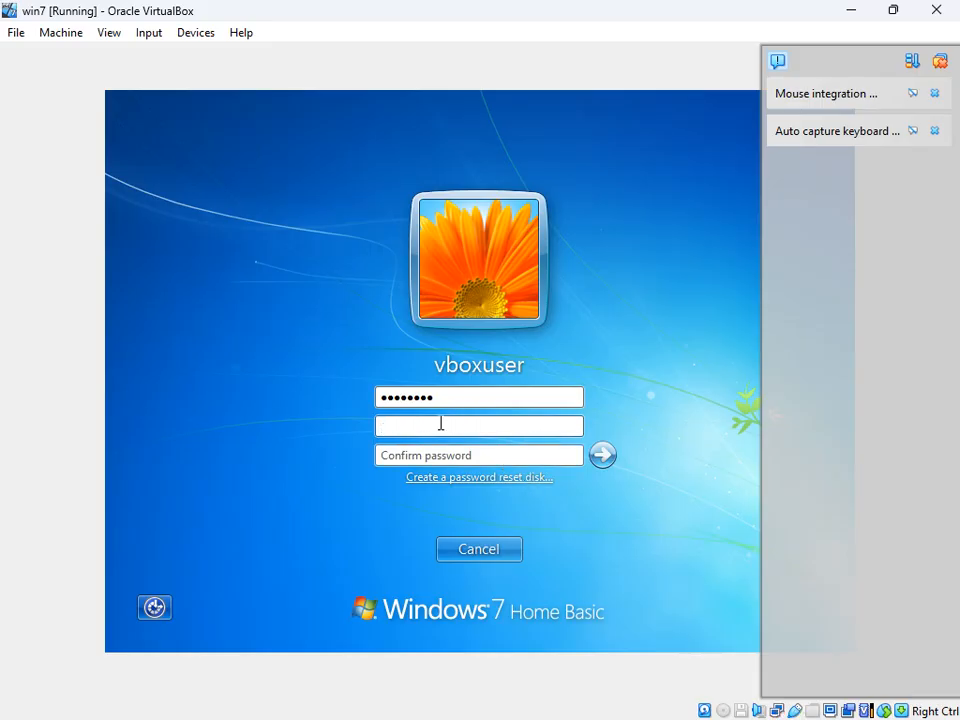
text(123)
click(428, 456)
text(123)
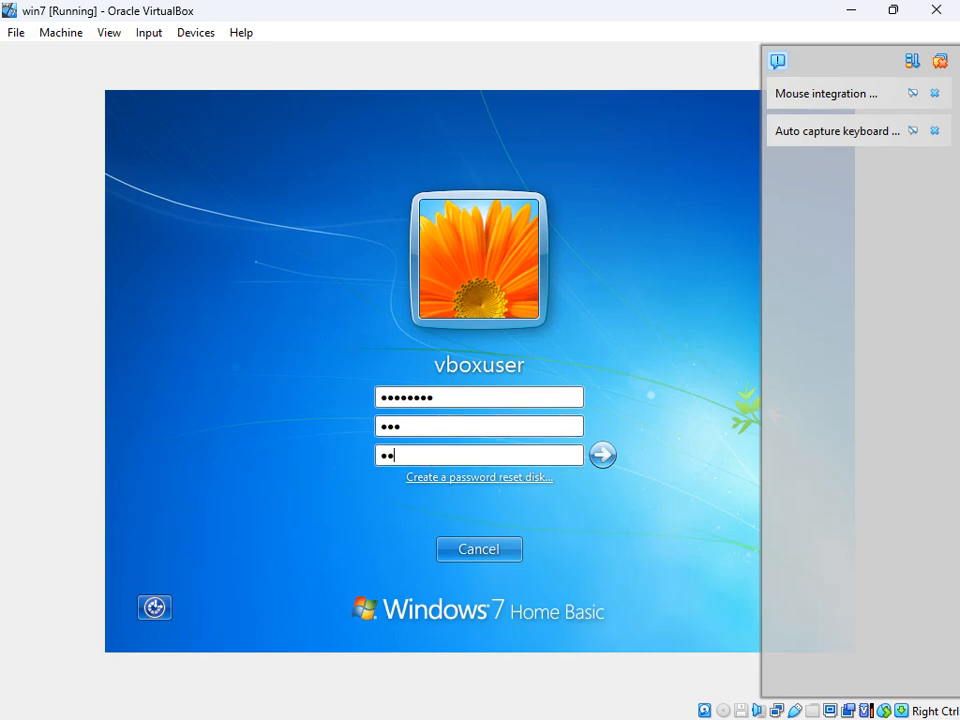
click(601, 459)
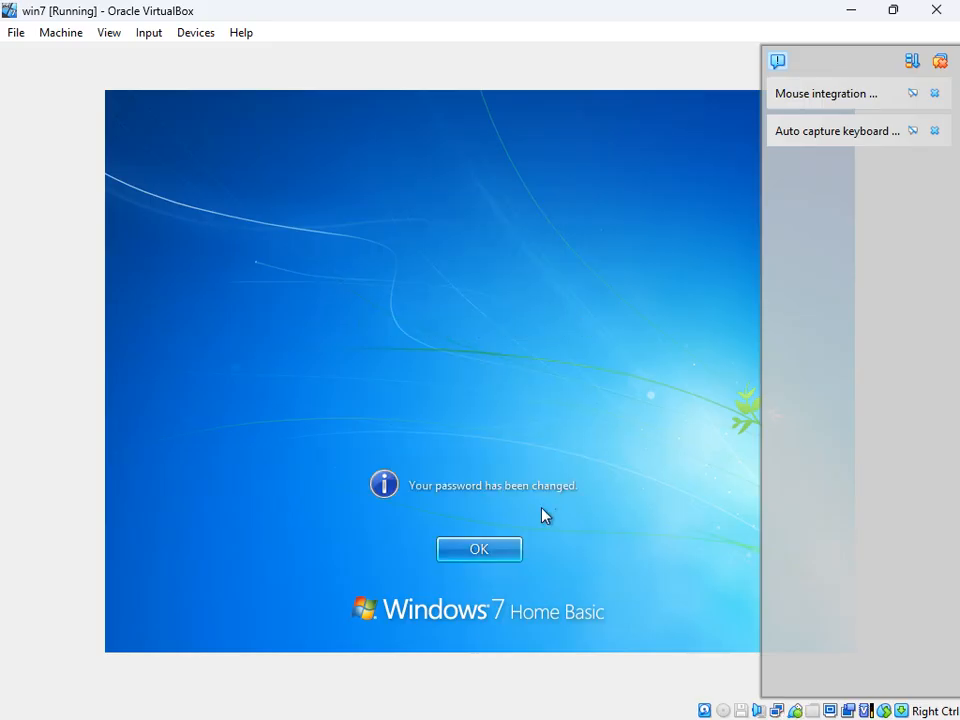
click(495, 550)
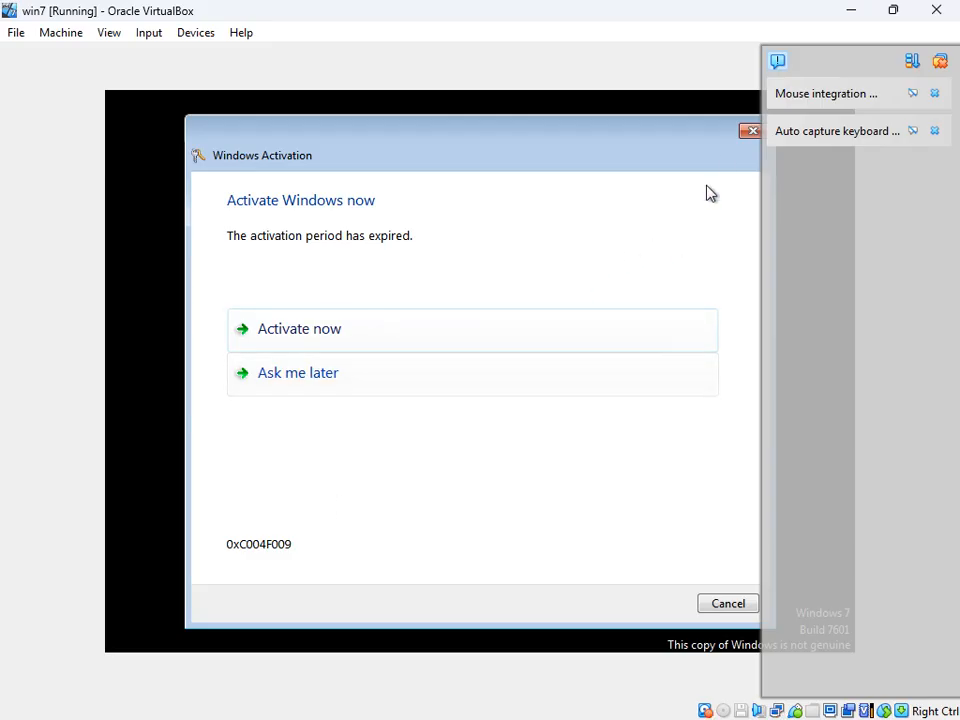
click(752, 133)
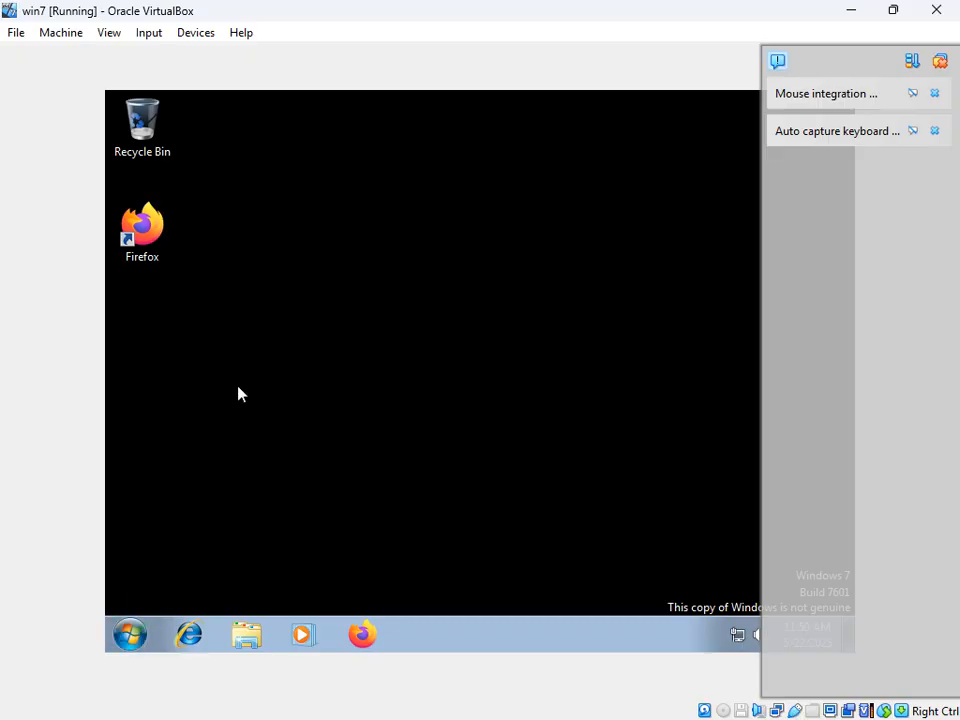
Step: Open Control Panel in Large icons view, then Network and Sharing Center's adapter settings
click(131, 637)
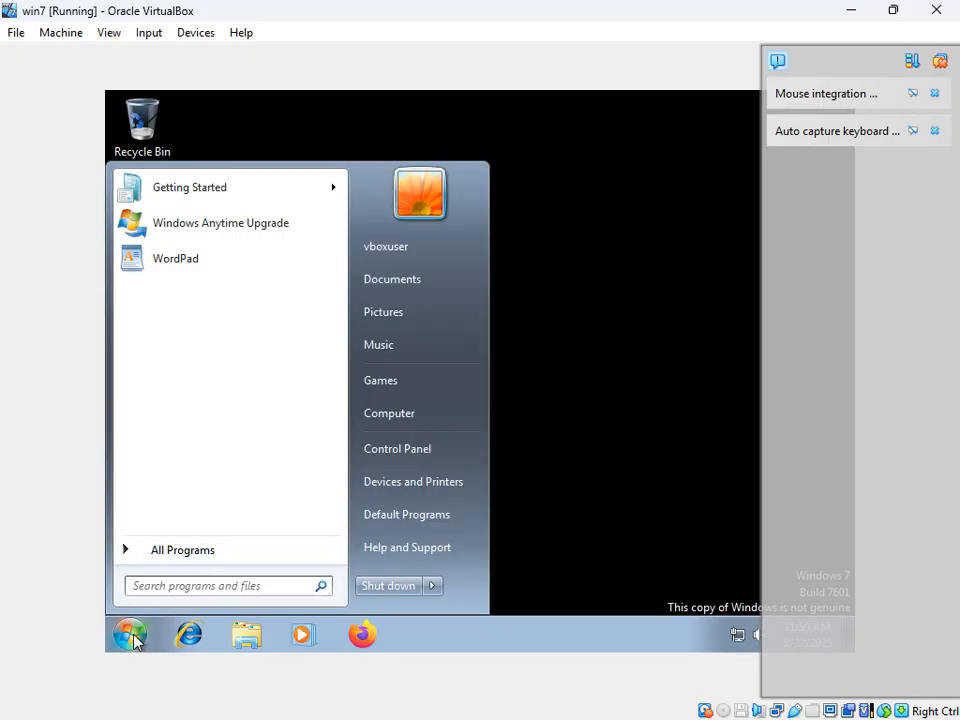
click(431, 455)
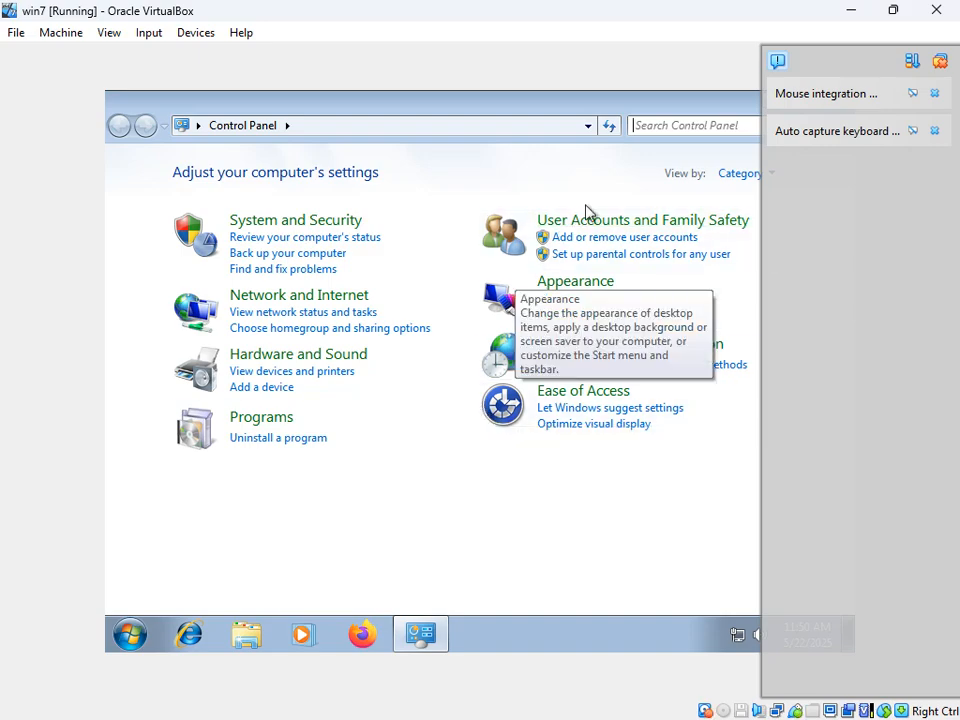
click(741, 175)
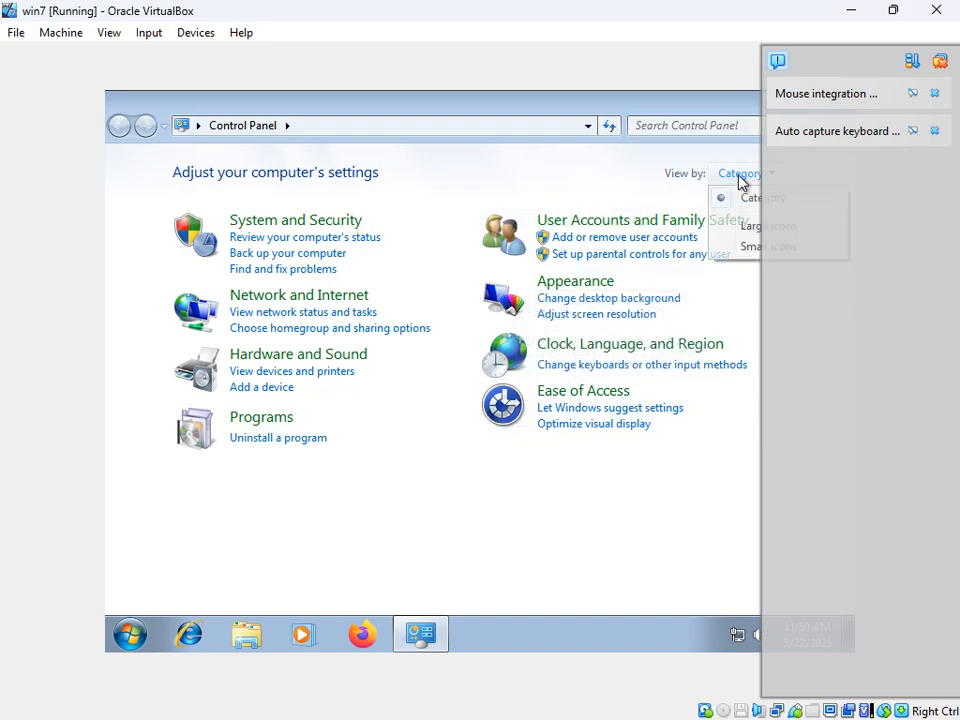
click(755, 228)
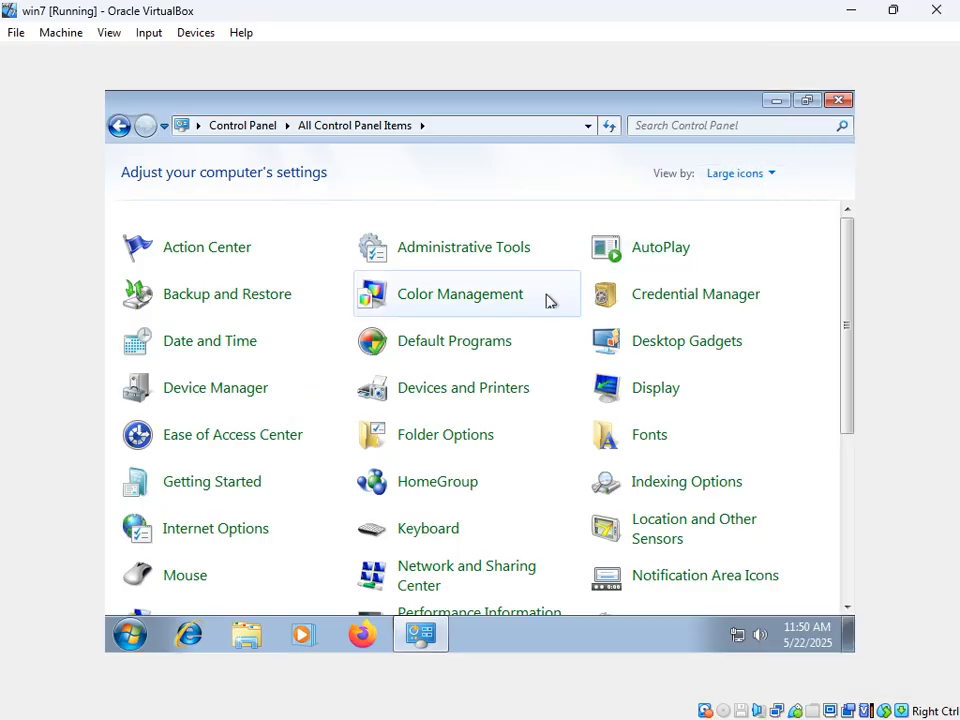
scroll(448, 420, down, 1)
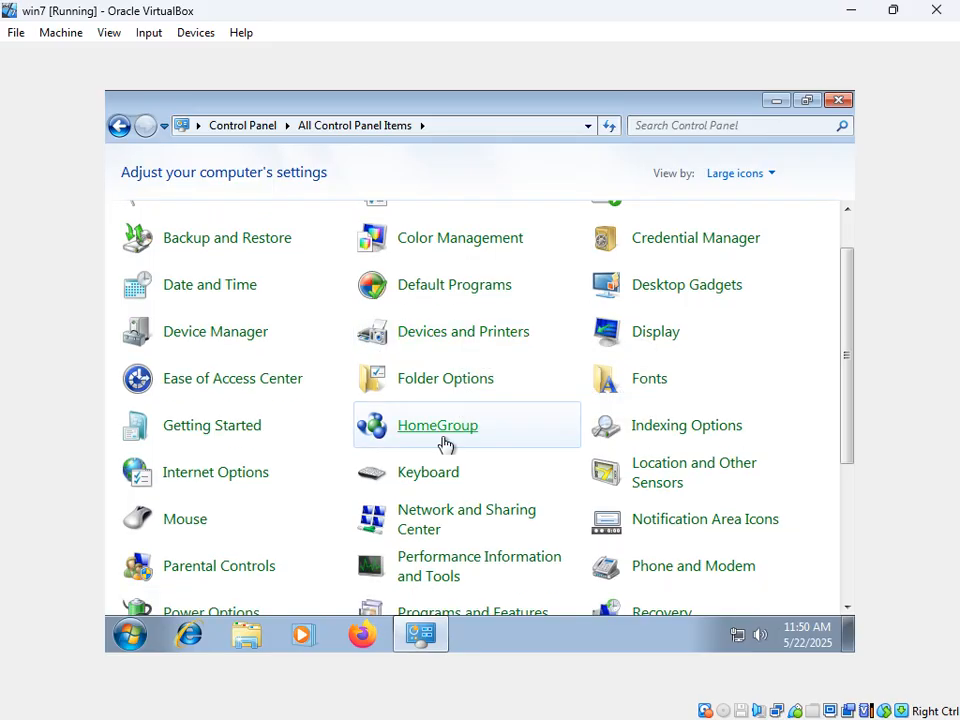
click(478, 517)
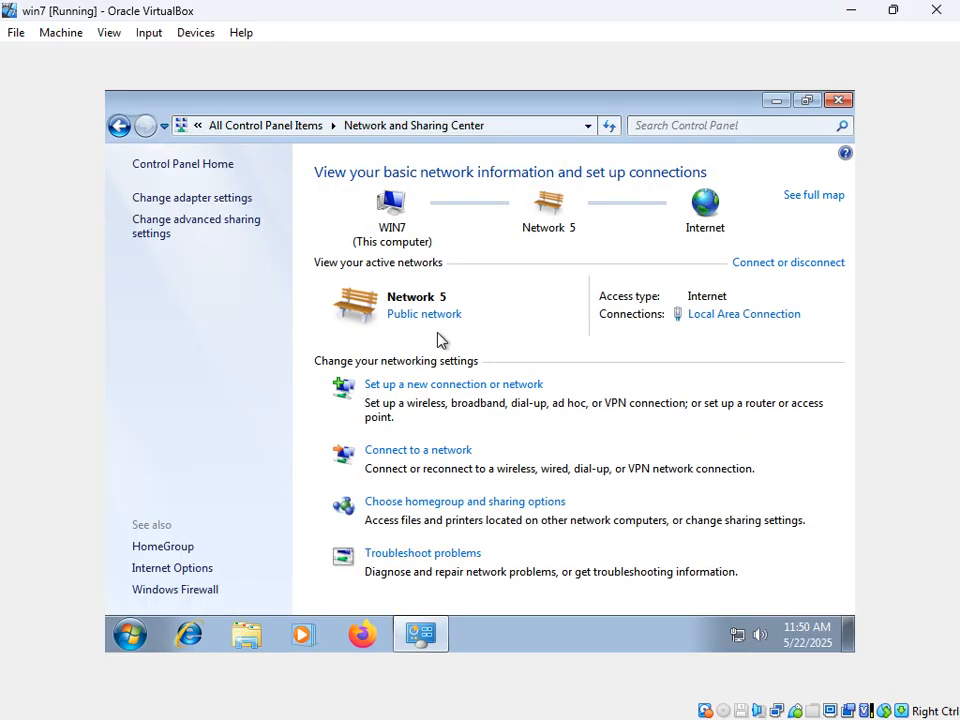
click(175, 199)
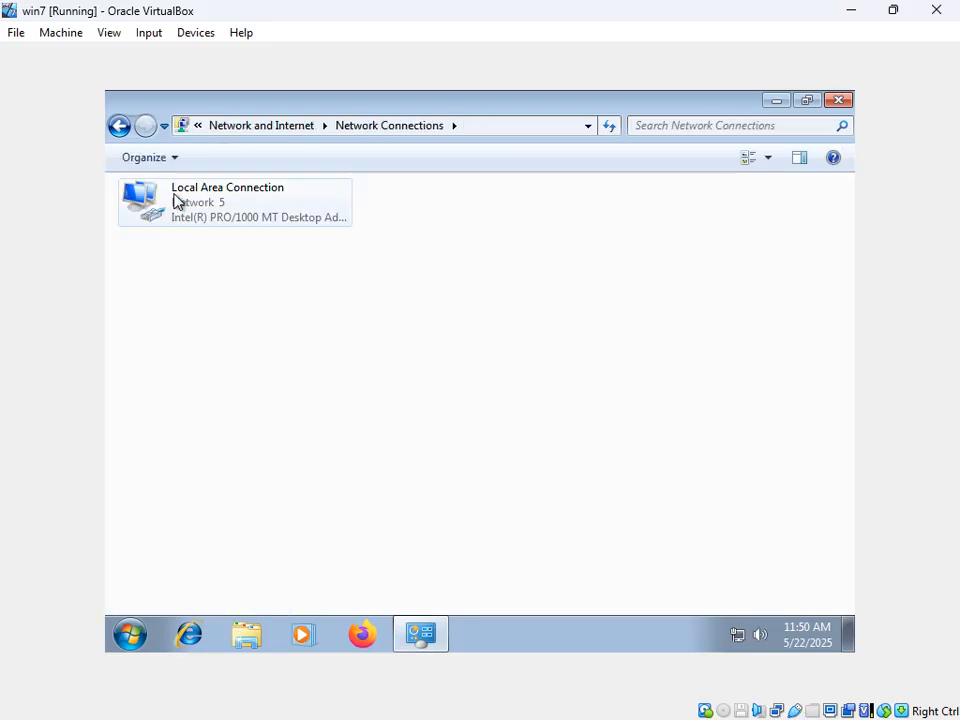
Step: Check the Local Area Connection details showing DHCP address 10.10.100.126
click(219, 204)
right_click(218, 203)
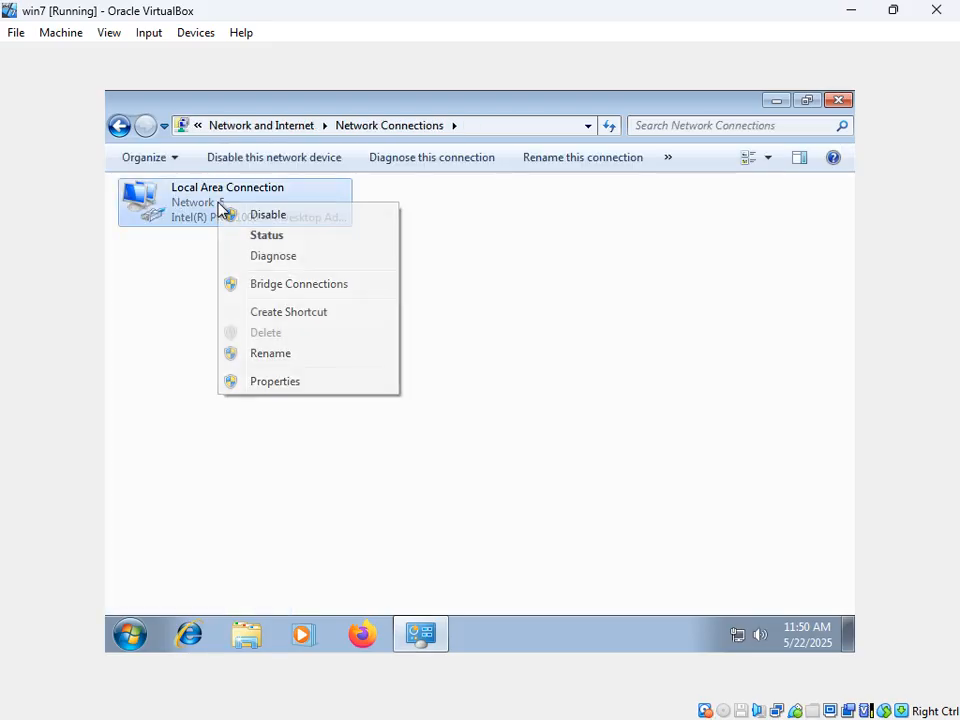
click(277, 238)
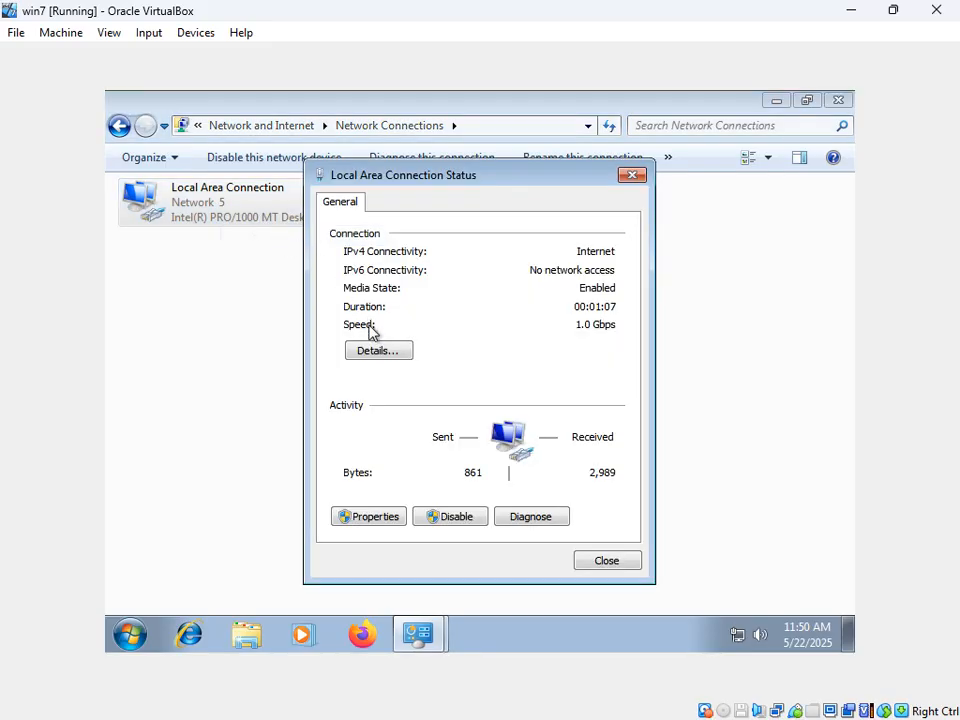
click(377, 352)
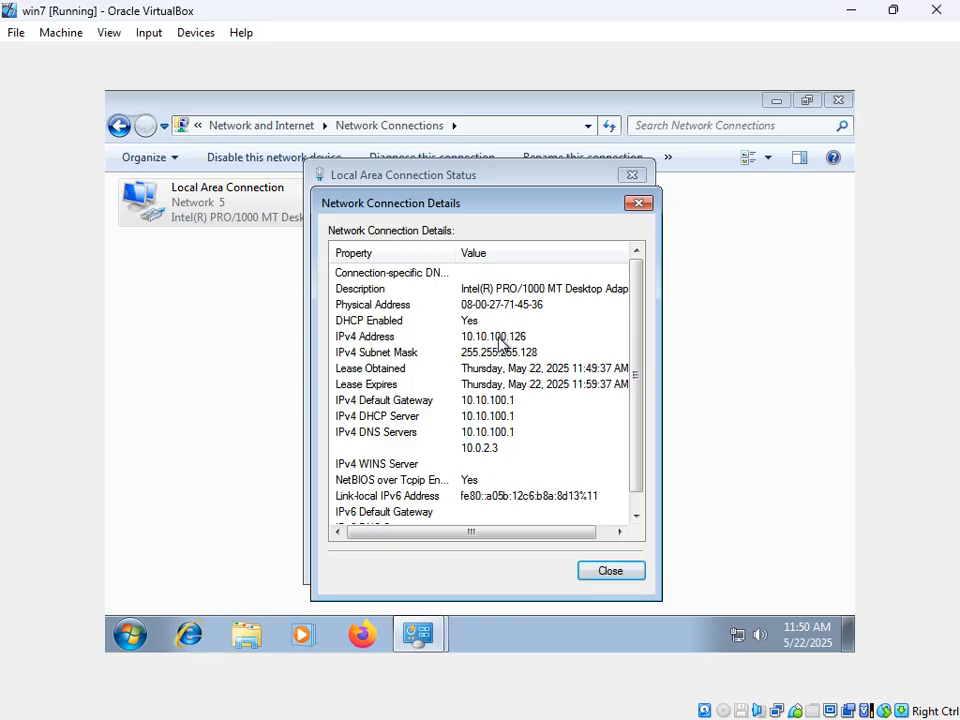
click(498, 340)
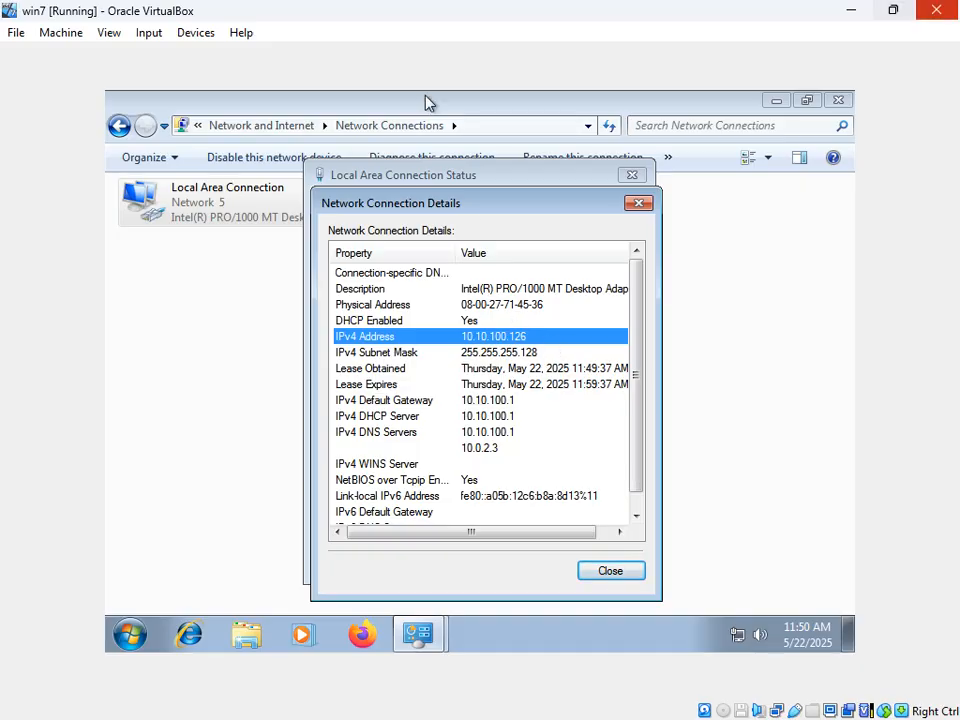
Step: Close the details dialog and minimize Network Connections and the win7 VM window
click(613, 571)
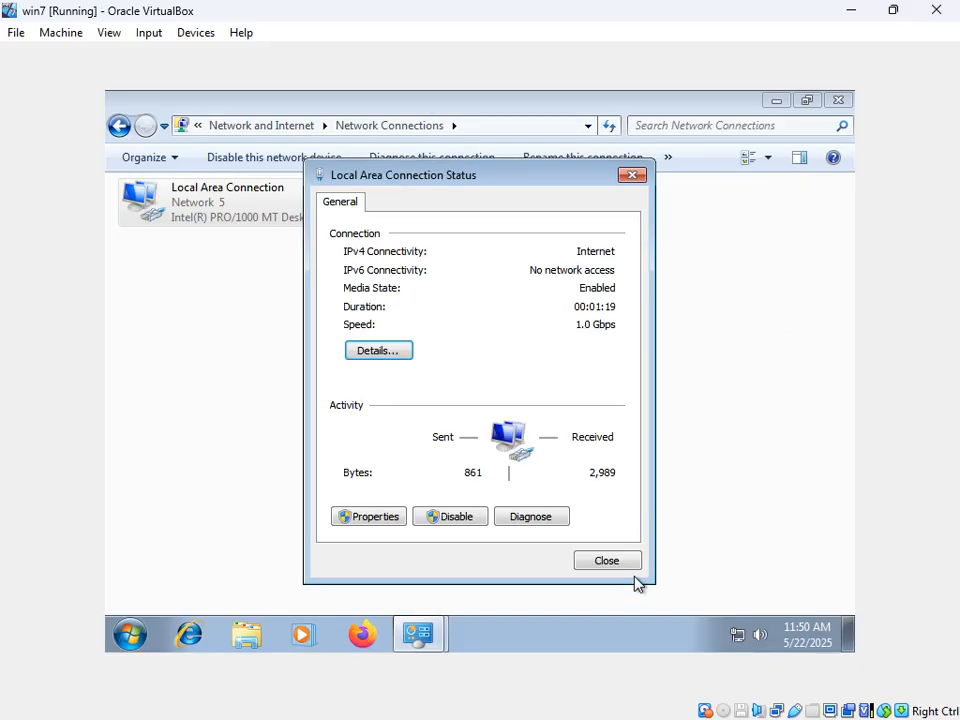
click(775, 102)
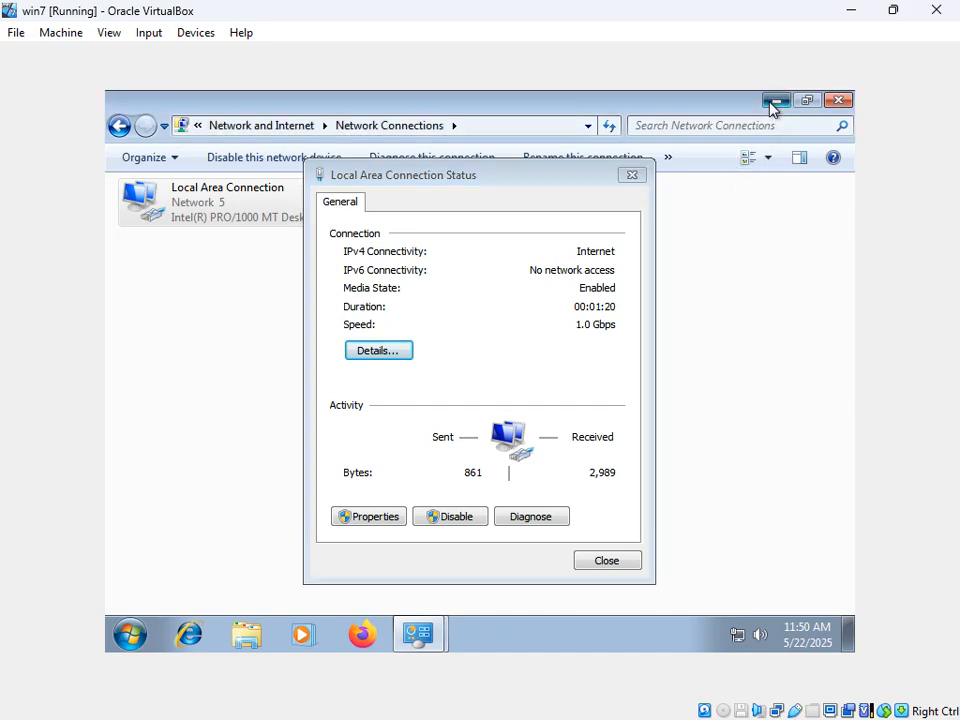
click(851, 10)
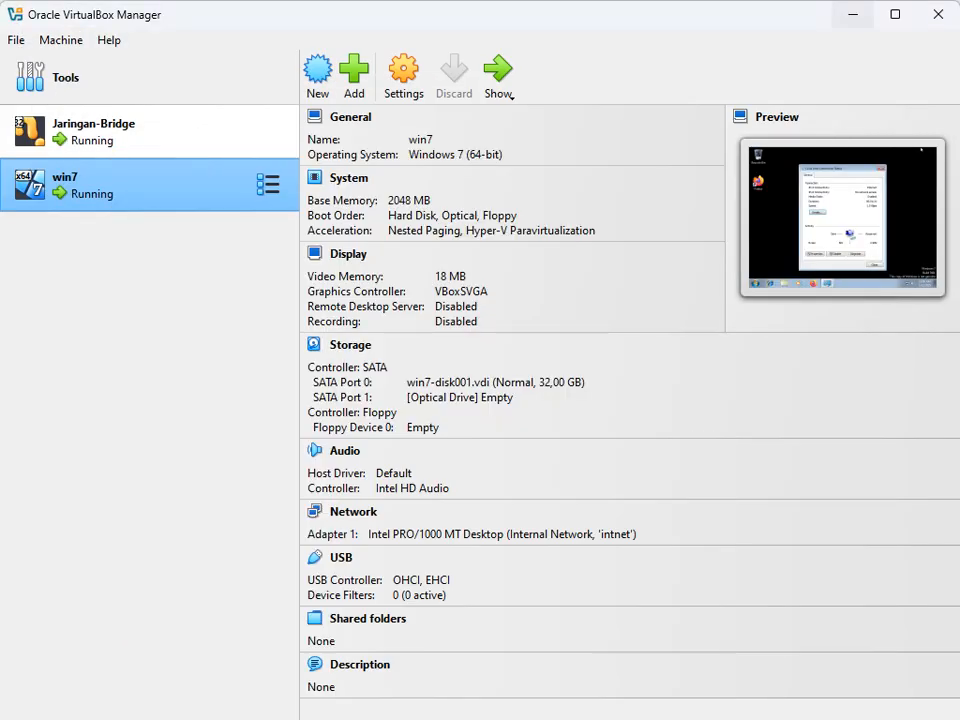
mouse_move(600, 717)
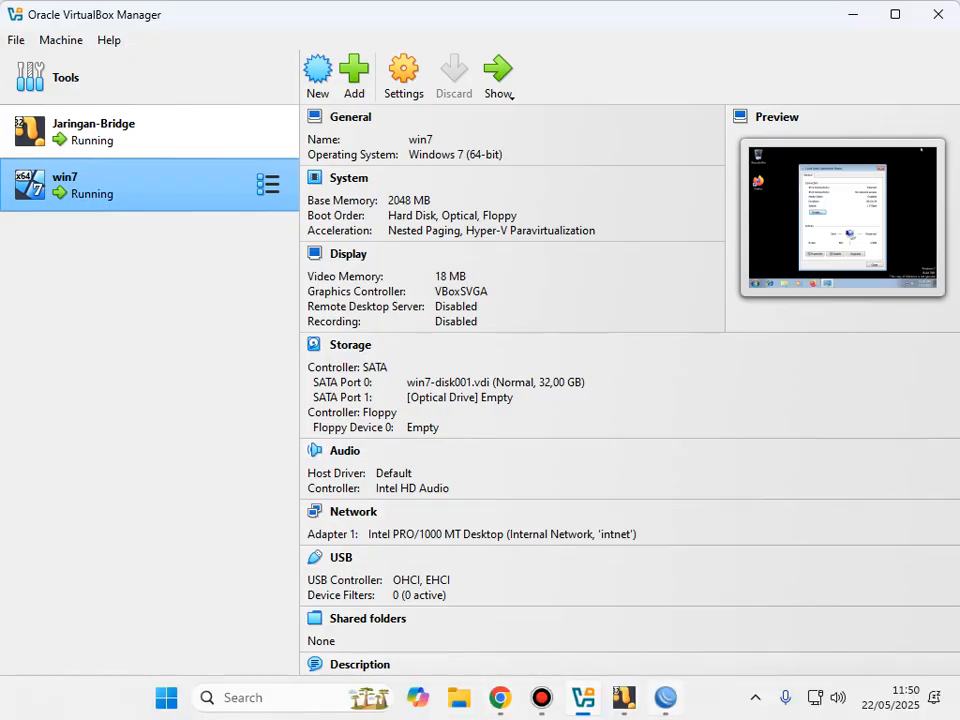
Step: In WinBox, open the router's Interface List and maximize it
click(665, 697)
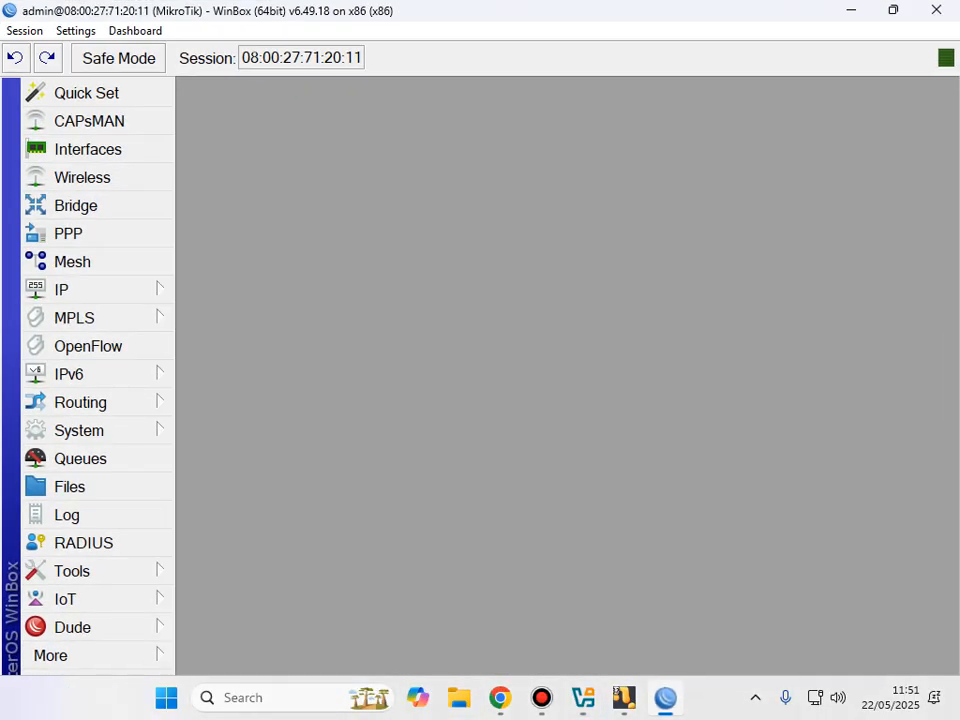
click(88, 149)
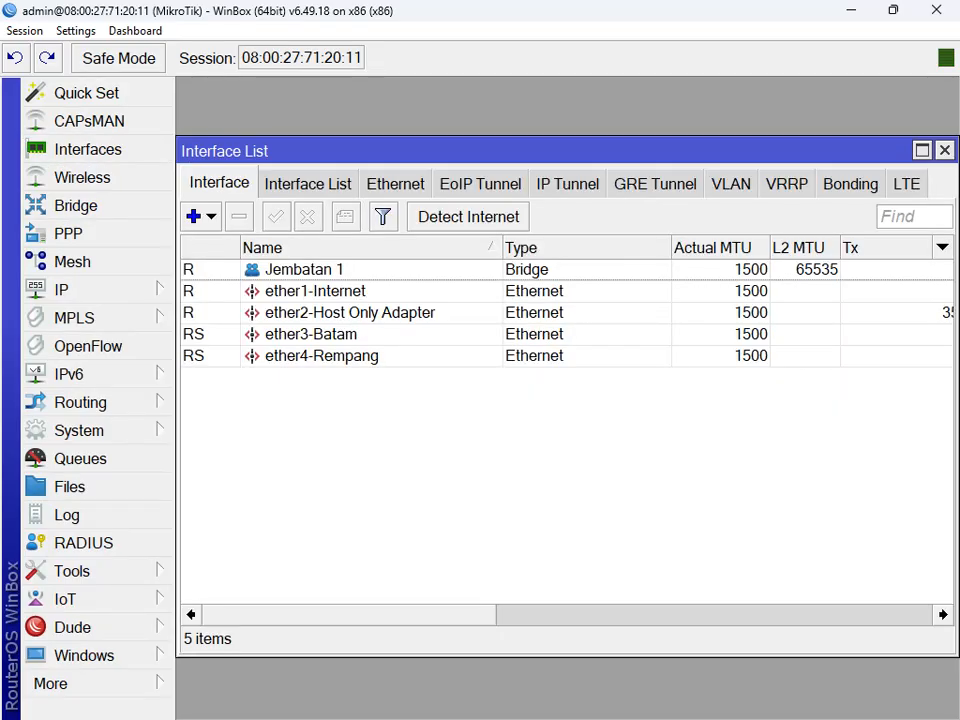
click(311, 334)
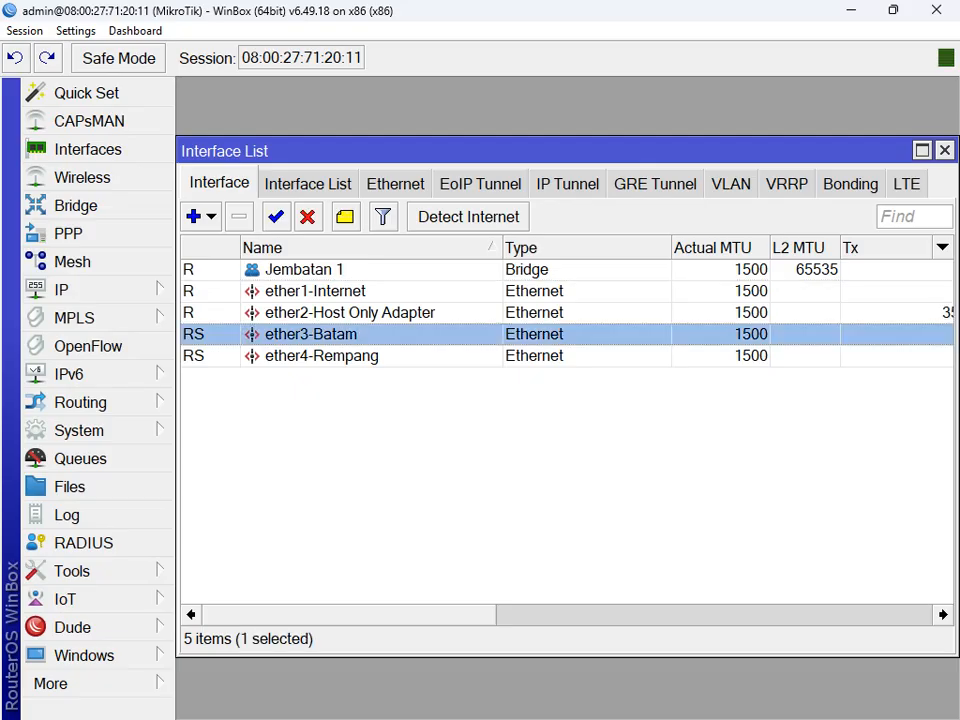
click(922, 150)
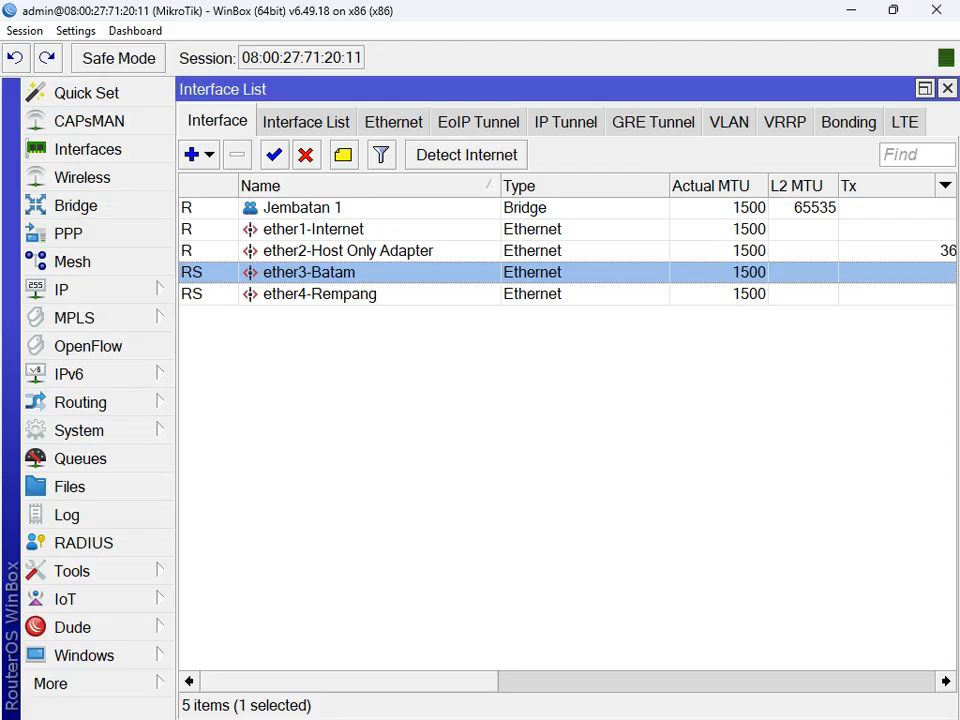
Step: Zoom WinBox out twice and inspect ether3-Batam and ether4-Rempang
click(76, 31)
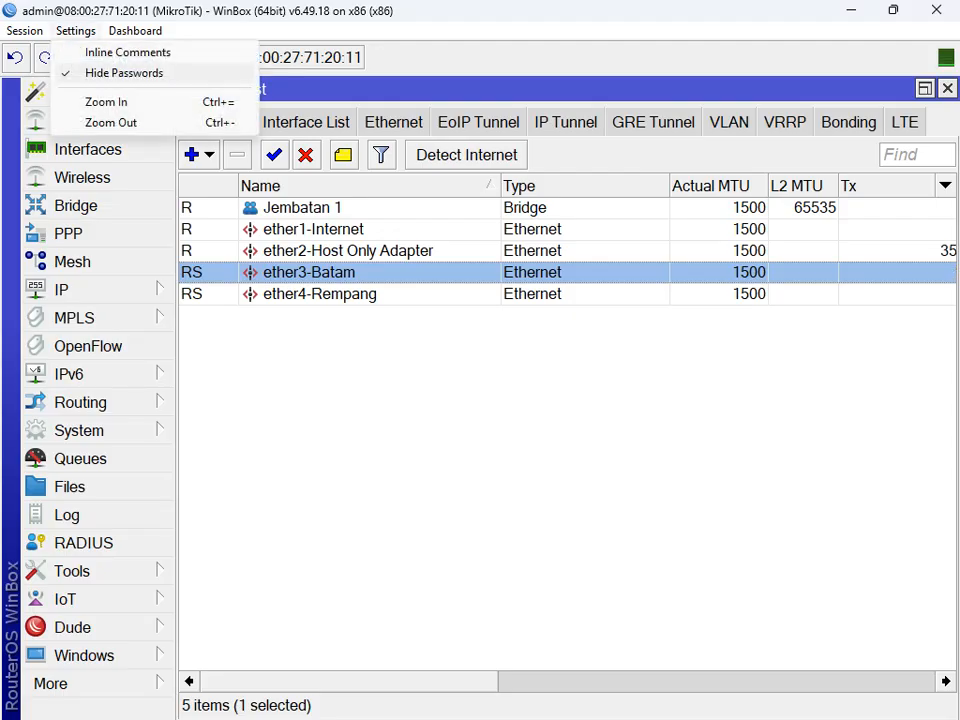
click(110, 122)
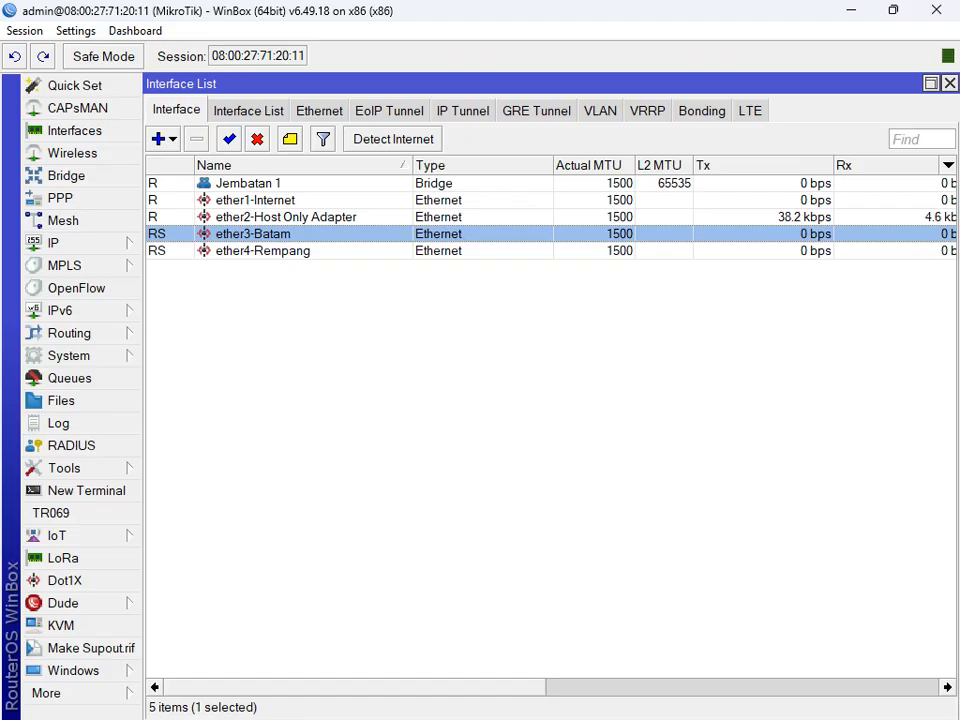
click(263, 251)
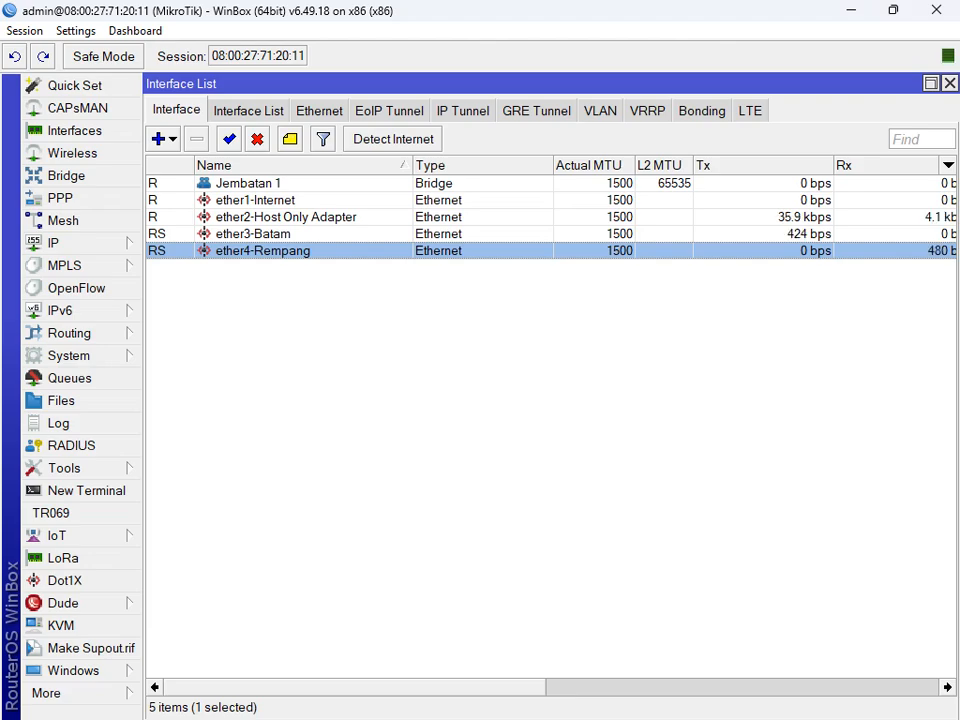
click(76, 31)
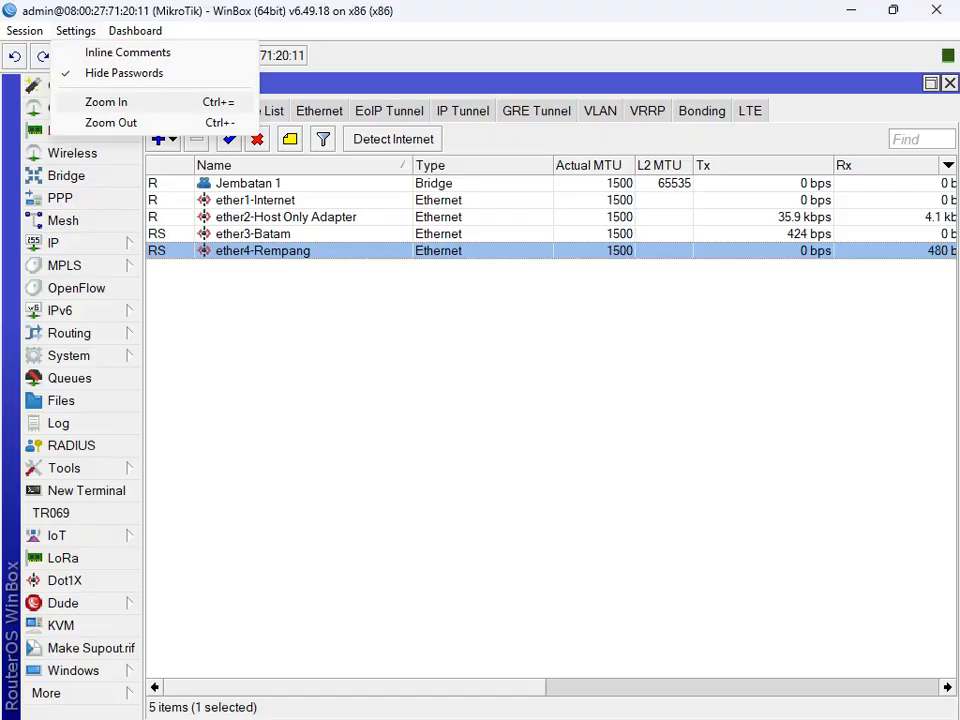
click(110, 122)
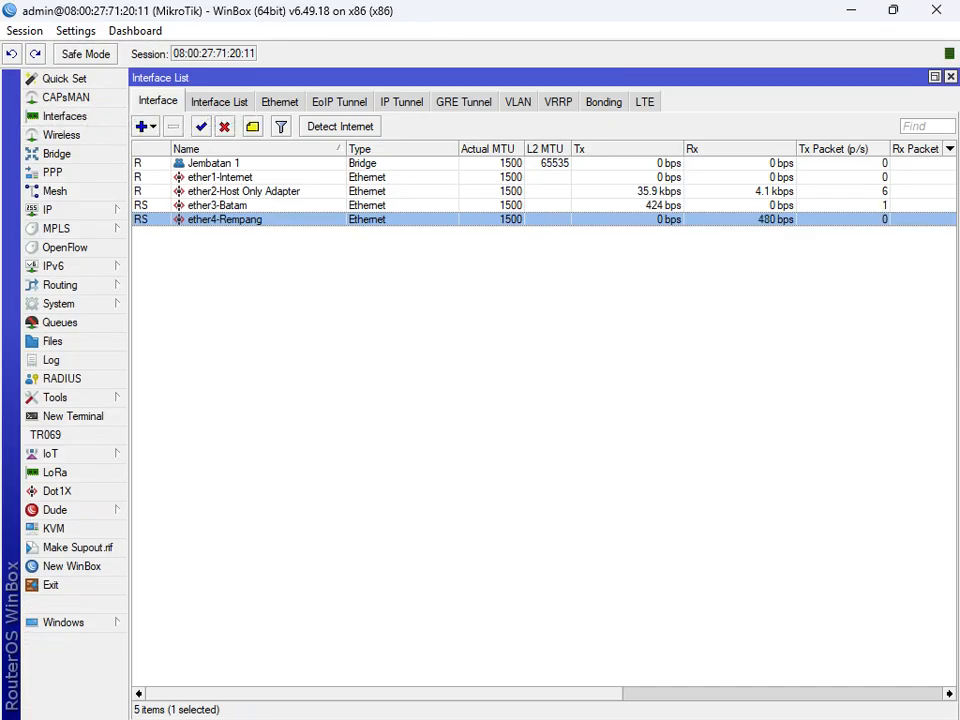
click(218, 205)
click(224, 219)
click(218, 205)
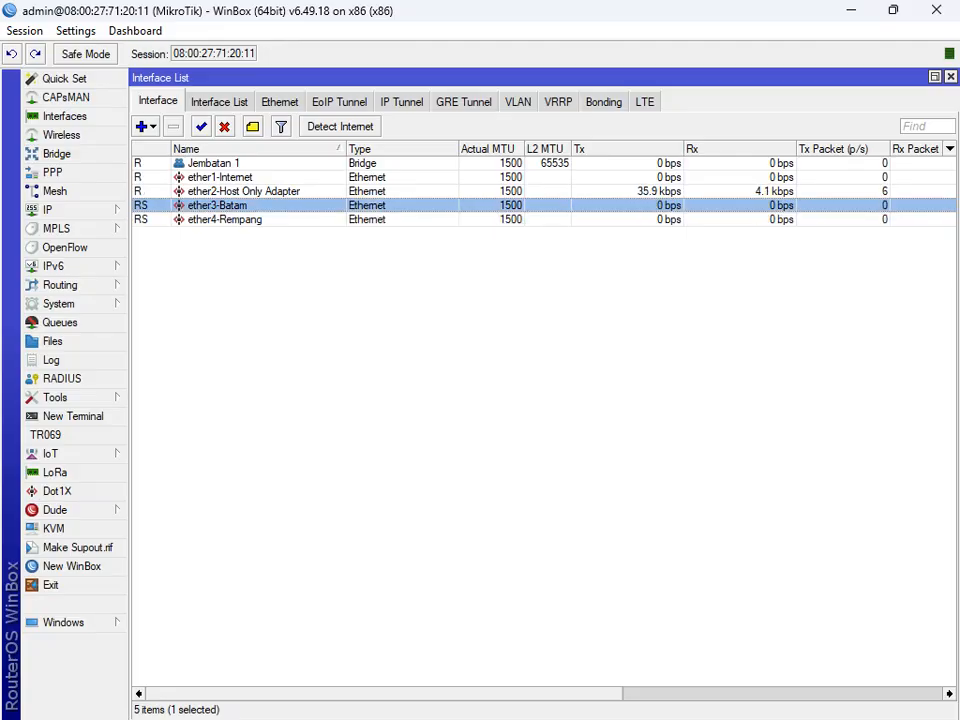
Step: Disable ether4-Rempang, then re-enable it
click(224, 219)
click(218, 205)
click(225, 219)
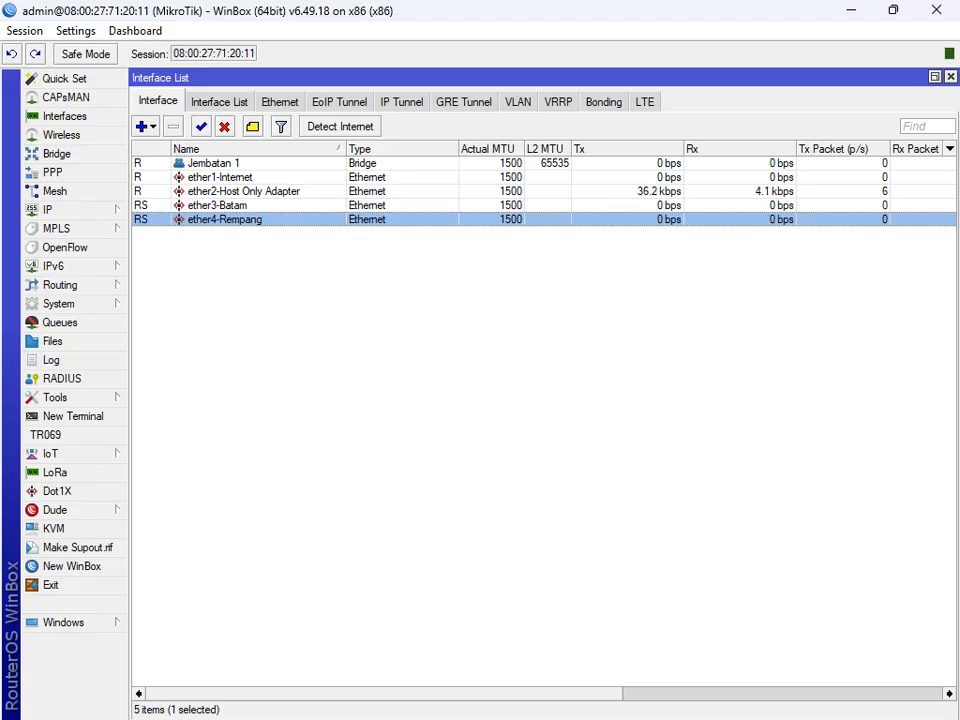
click(224, 126)
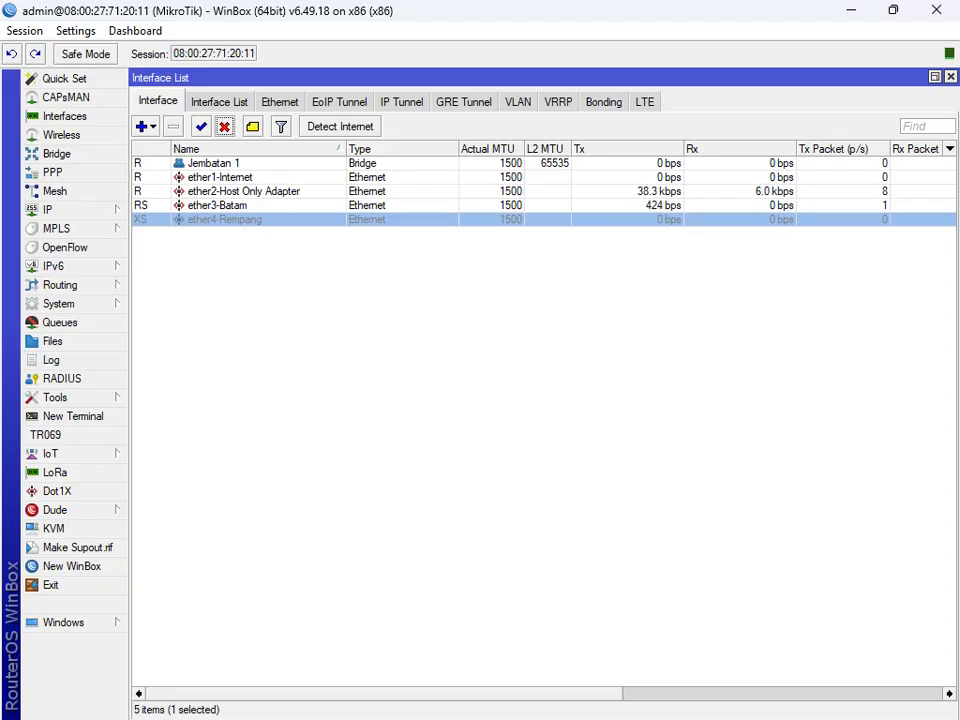
click(201, 126)
Step: Disable the ether3-Batam interface
click(218, 205)
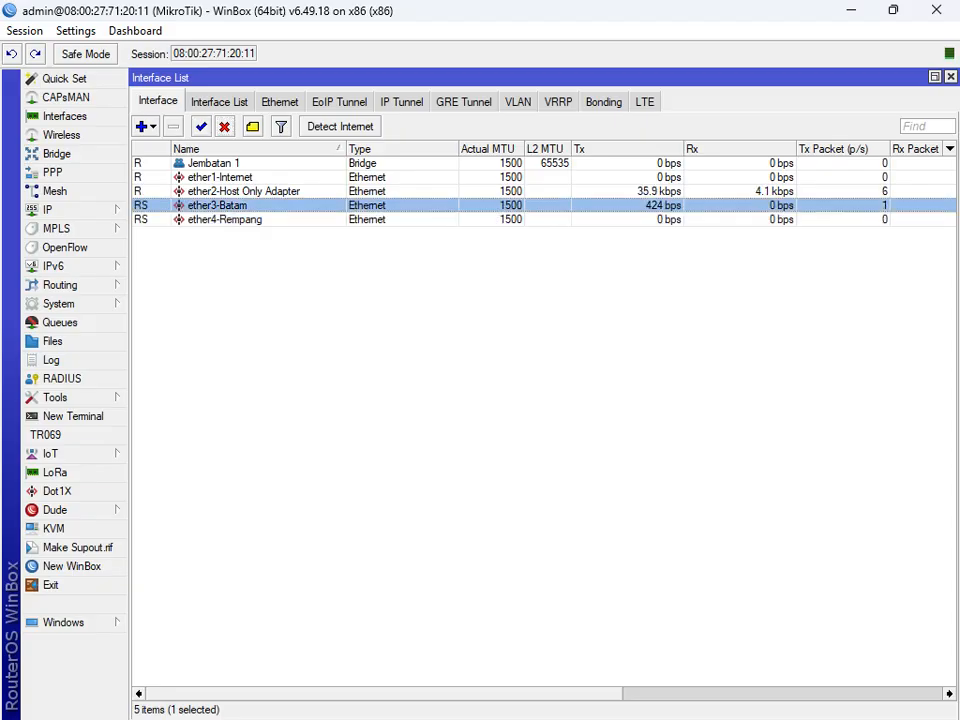
click(224, 126)
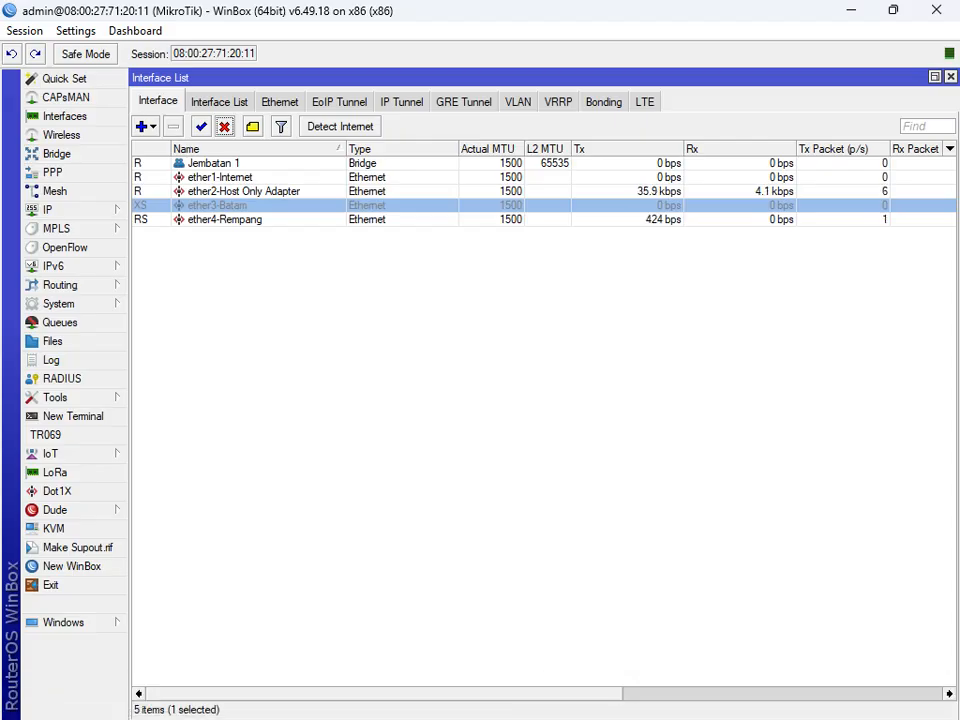
click(225, 219)
mouse_move(632, 718)
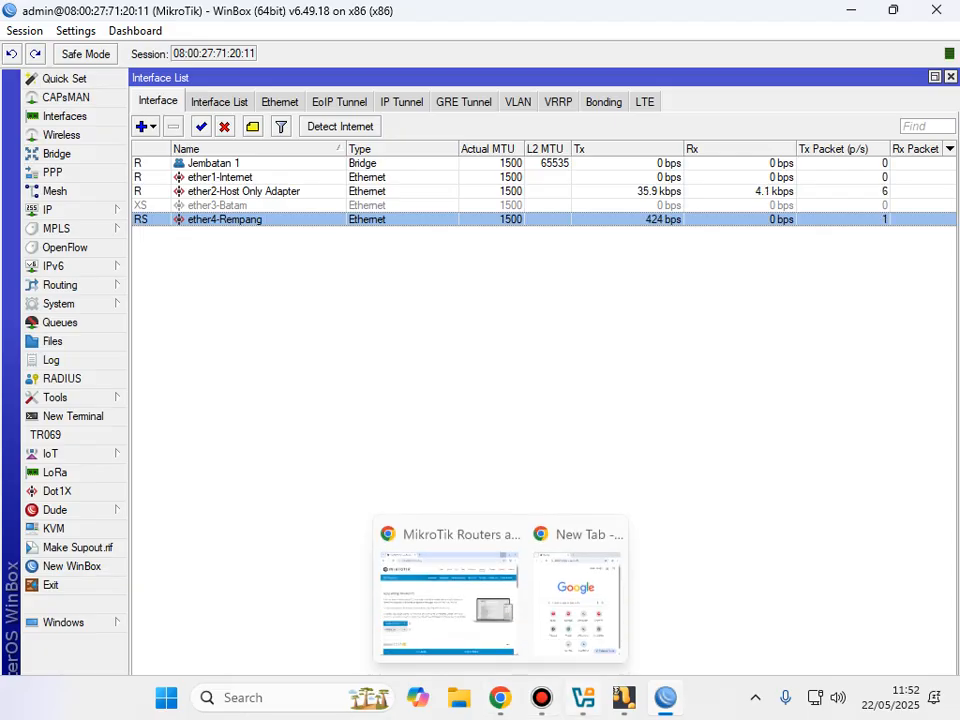
Step: Return to the win7 VM, close the status dialog, and restore Network Connections
mouse_move(583, 697)
click(583, 600)
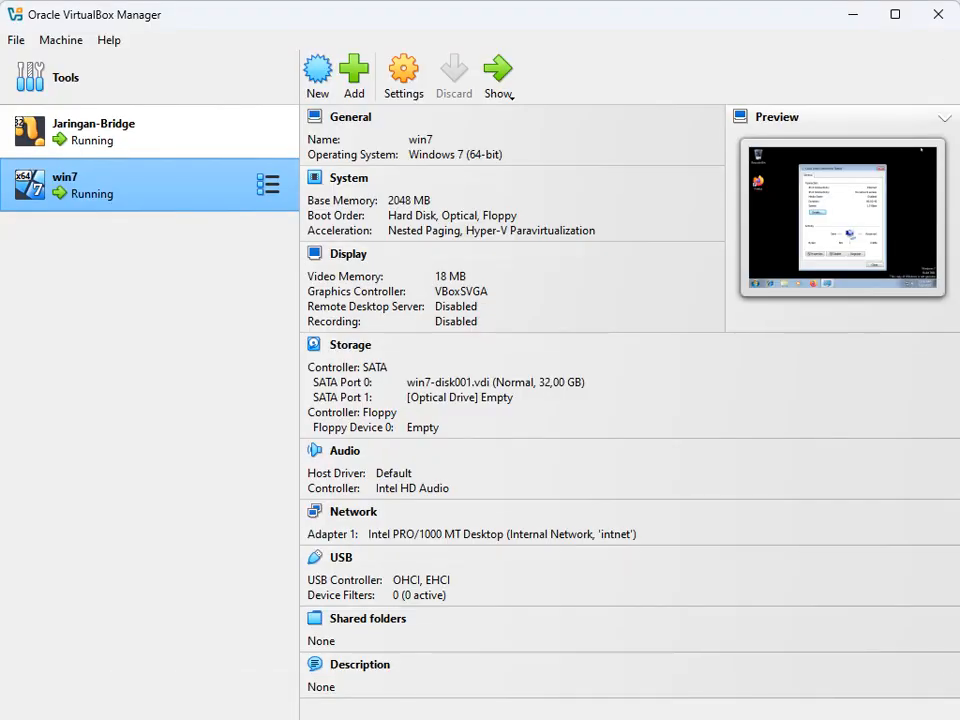
click(497, 72)
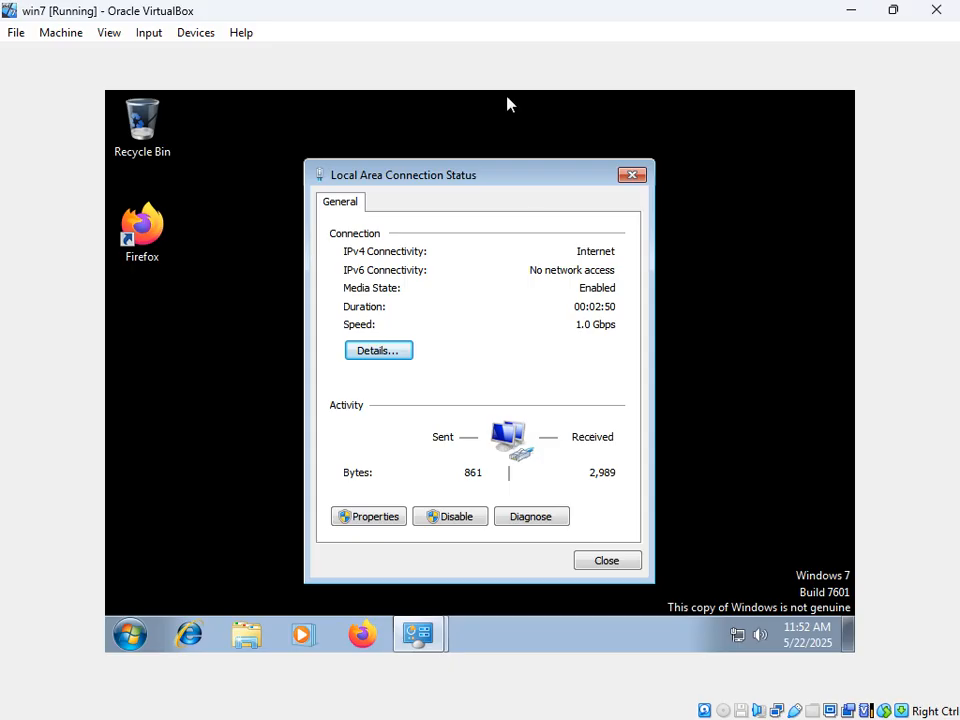
click(604, 561)
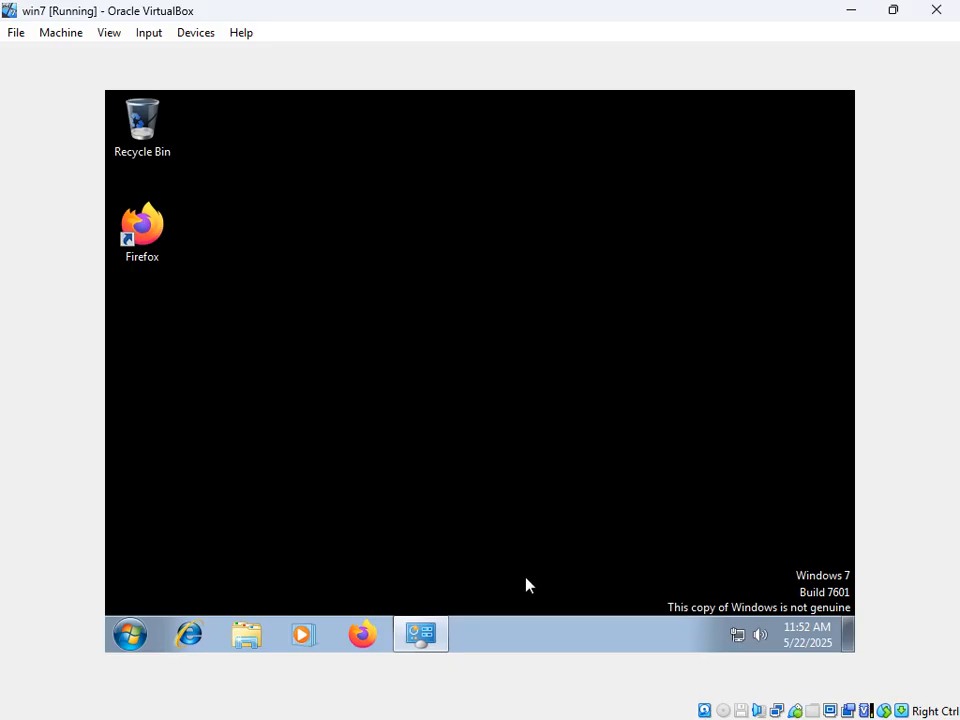
click(427, 641)
Step: Disable, refresh, and re-enable Local Area Connection to renew its DHCP lease
right_click(270, 215)
click(309, 228)
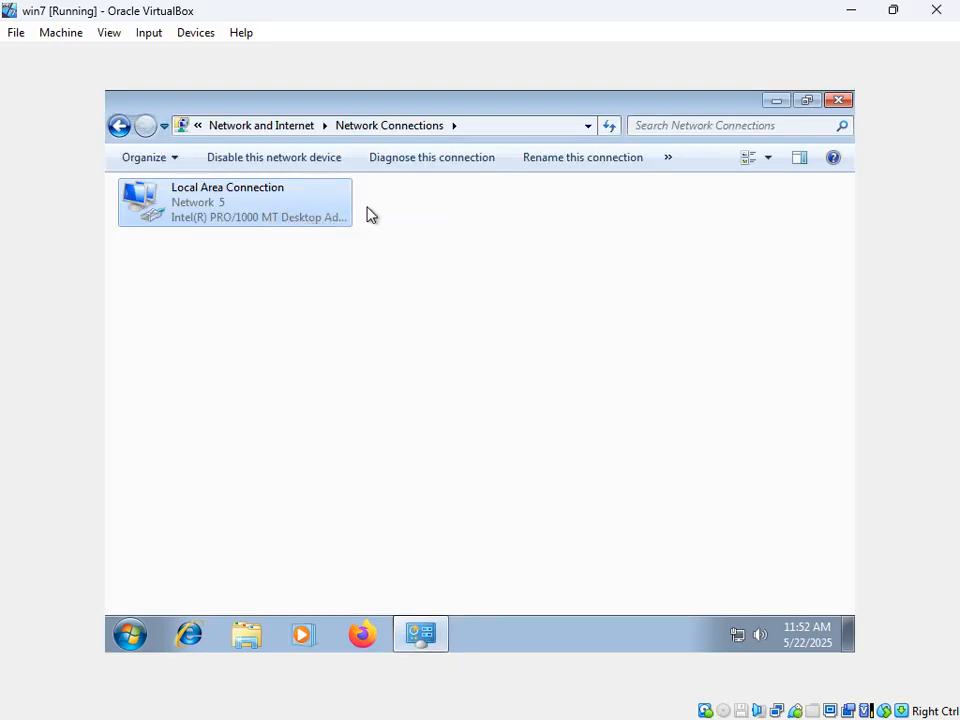
right_click(439, 229)
click(510, 296)
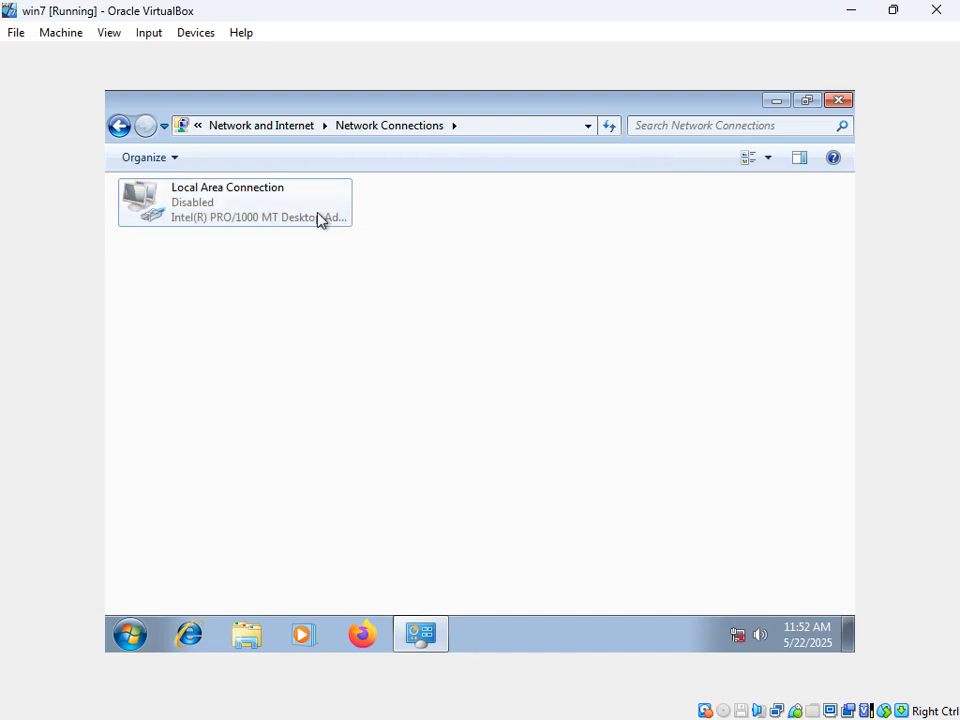
right_click(274, 208)
click(330, 215)
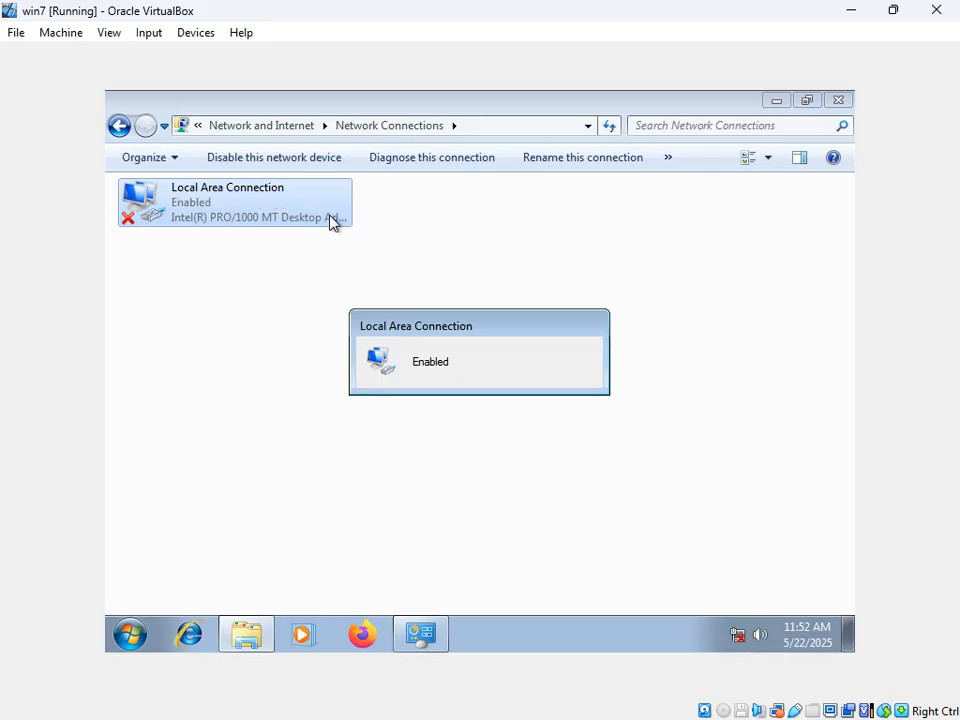
Step: Confirm the renewed 10.10.100.126 lease, close the dialogs, and minimize Network Connections
right_click(333, 221)
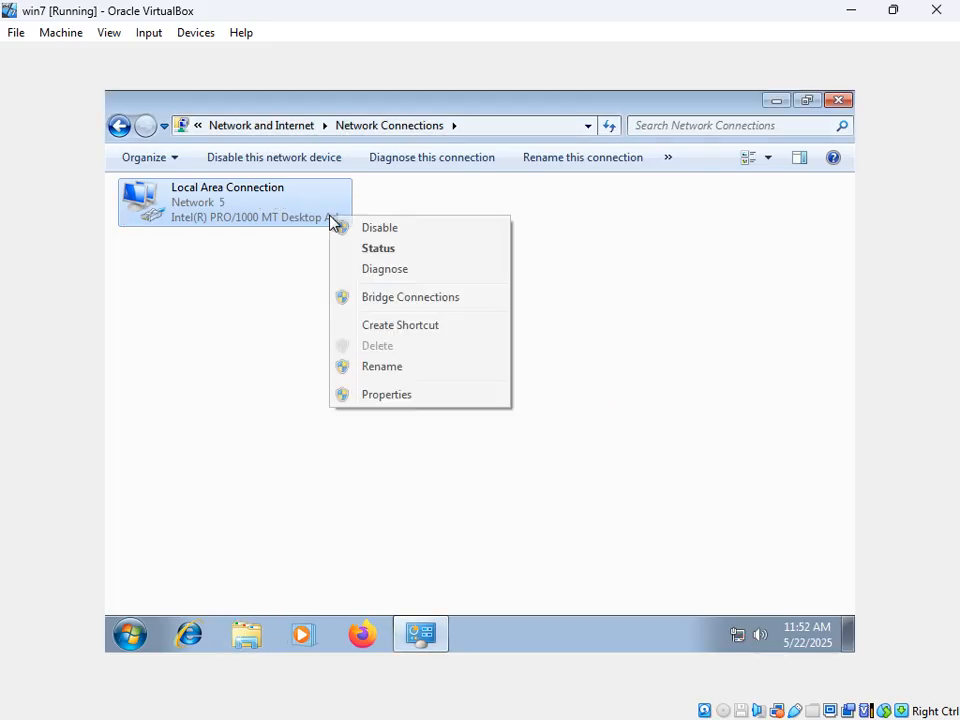
click(377, 257)
click(397, 349)
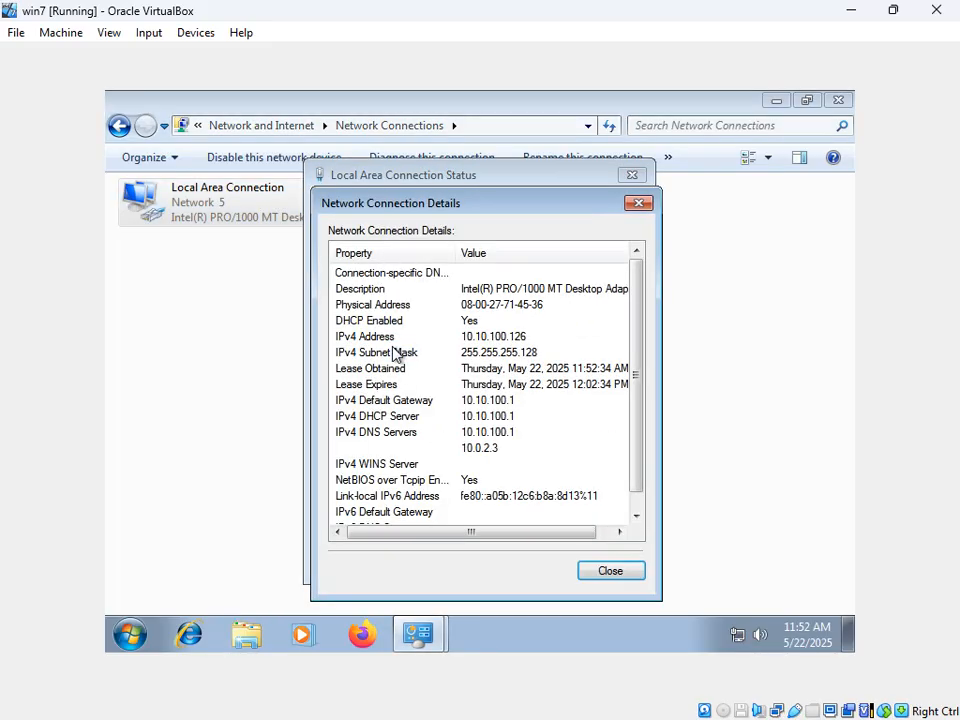
click(525, 340)
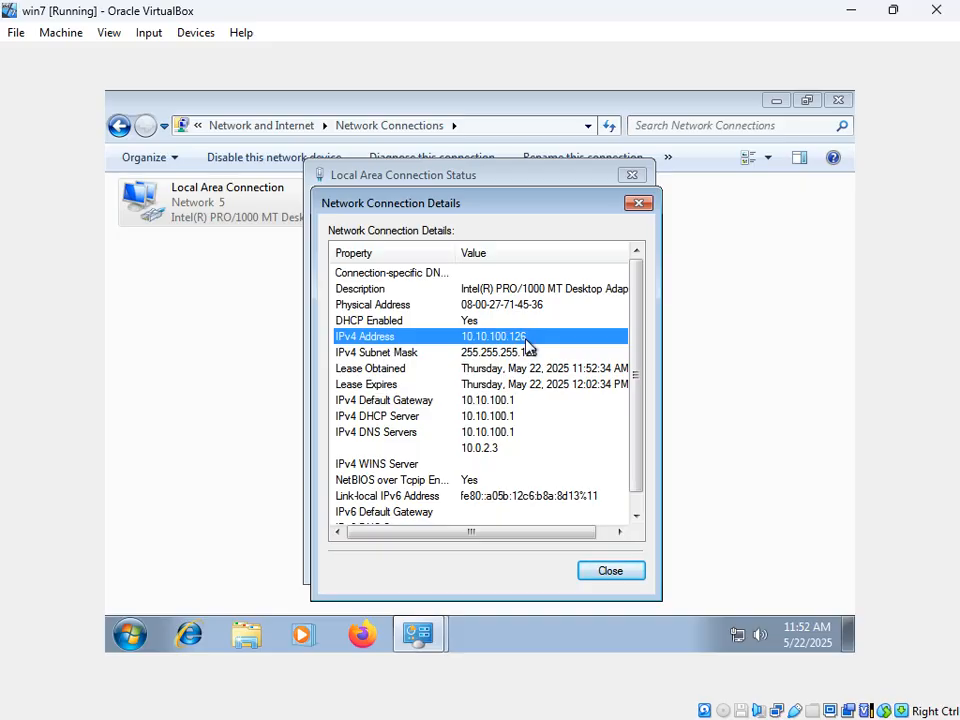
click(612, 570)
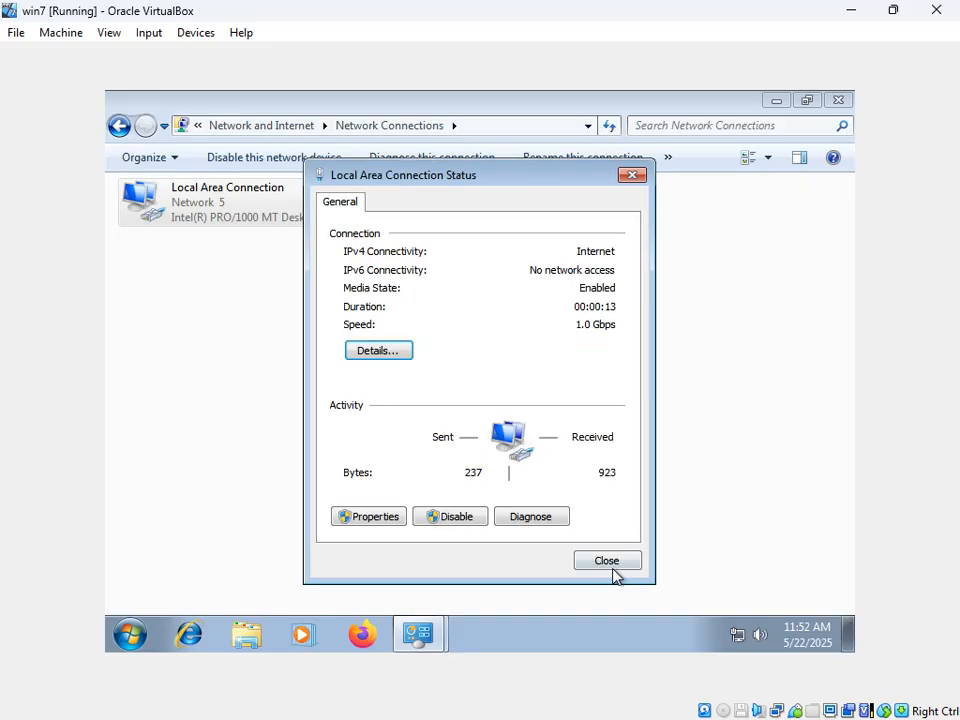
click(600, 561)
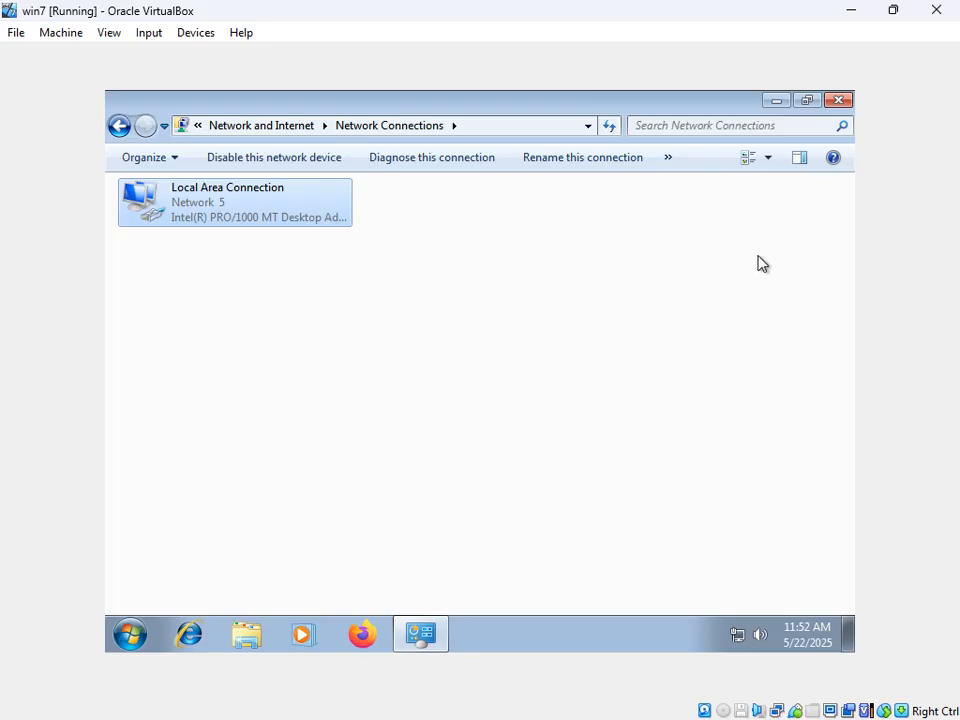
click(774, 104)
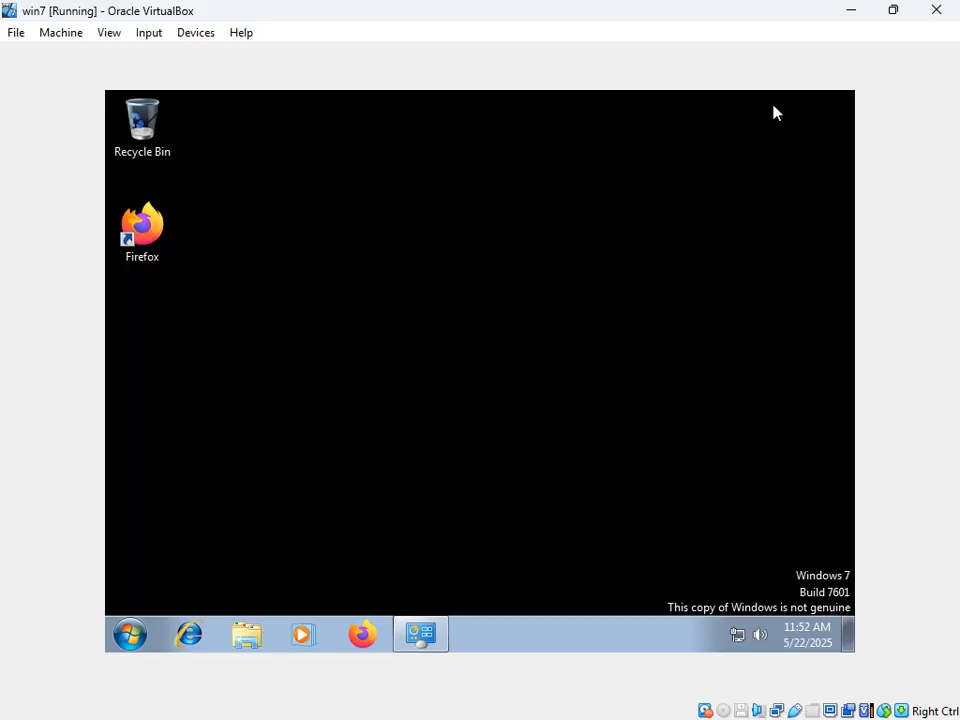
Step: Launch Firefox in the guest and browse to google.com
click(362, 636)
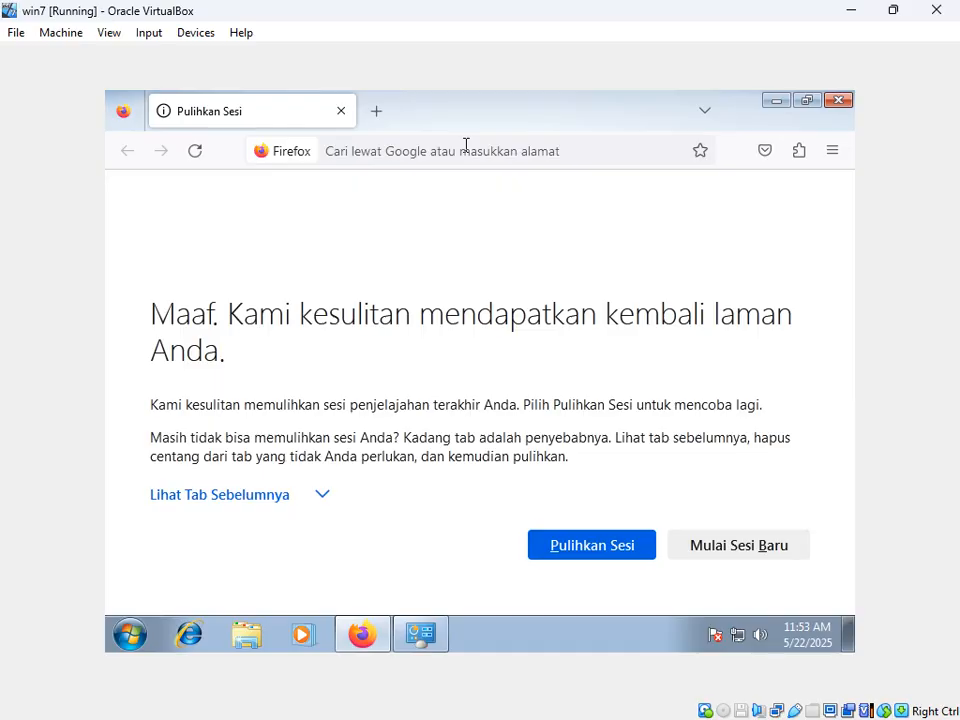
click(561, 156)
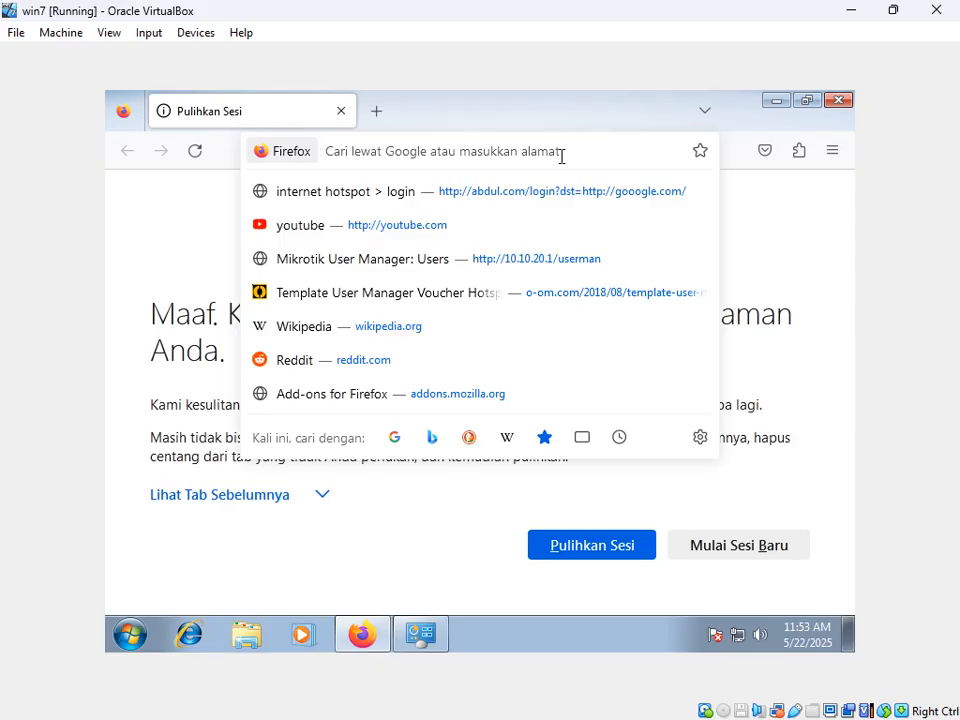
text(googl)
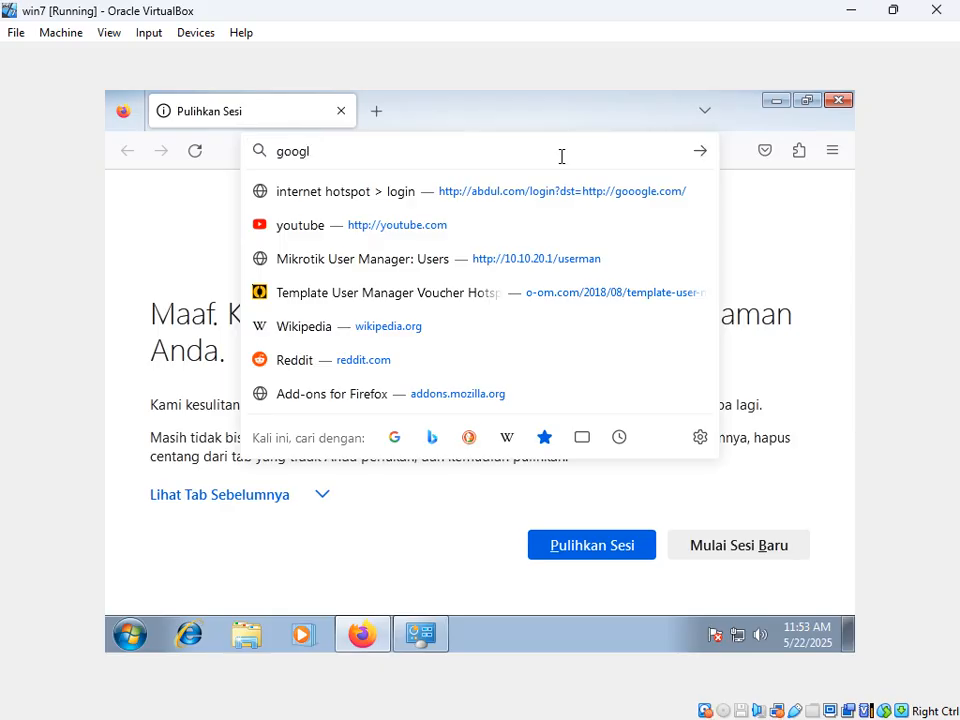
text(e.c)
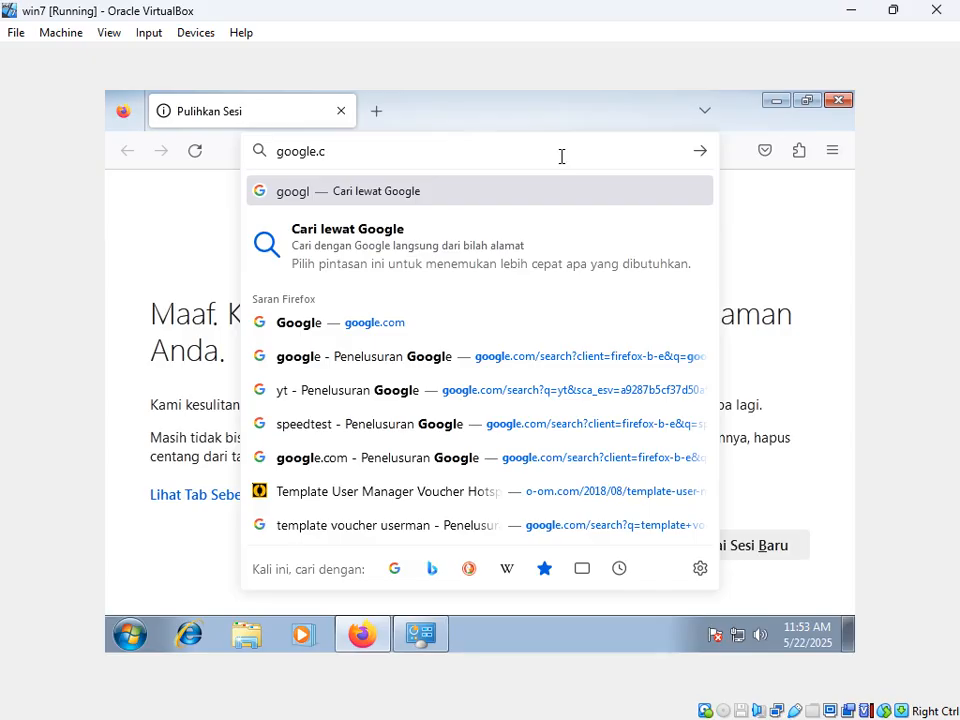
text(om)
key(Return)
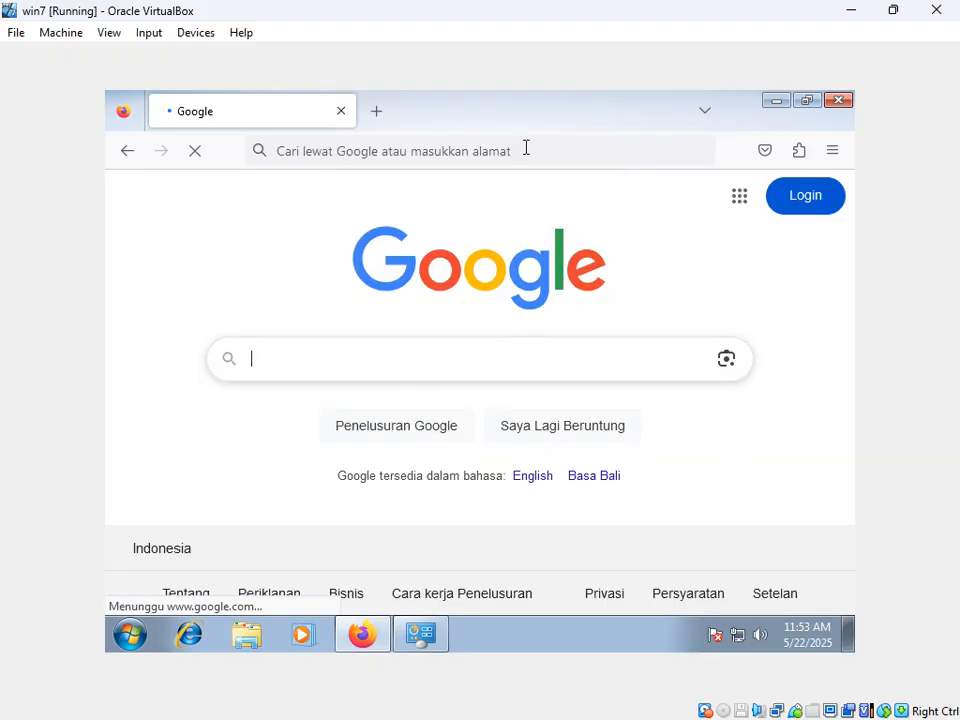
Step: Open youtube.com in a new Firefox tab
click(378, 114)
click(372, 148)
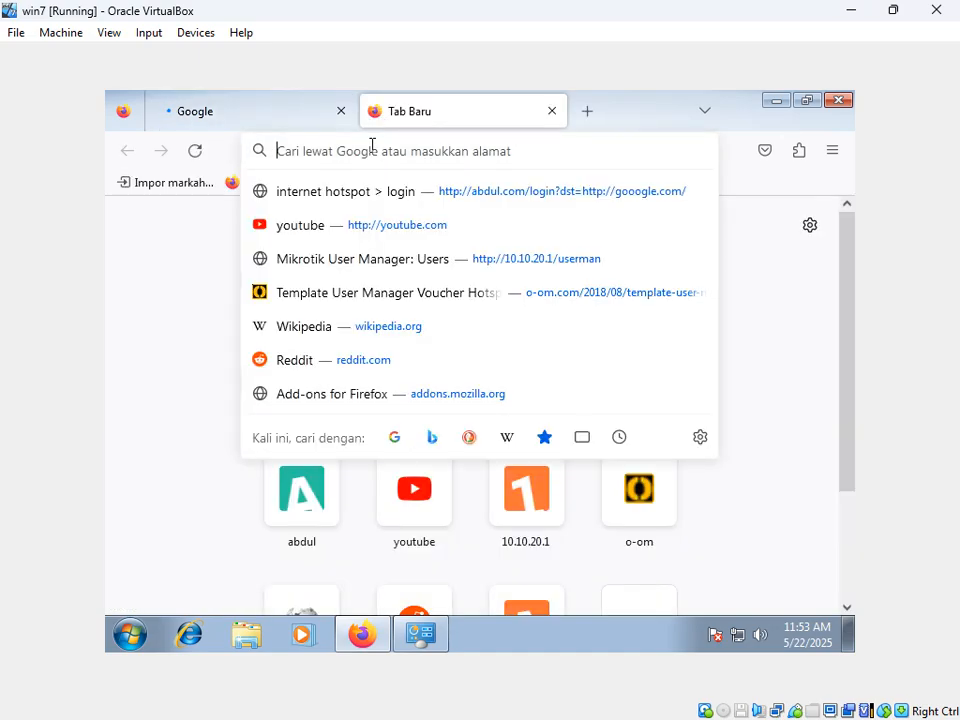
text(youtube.com/)
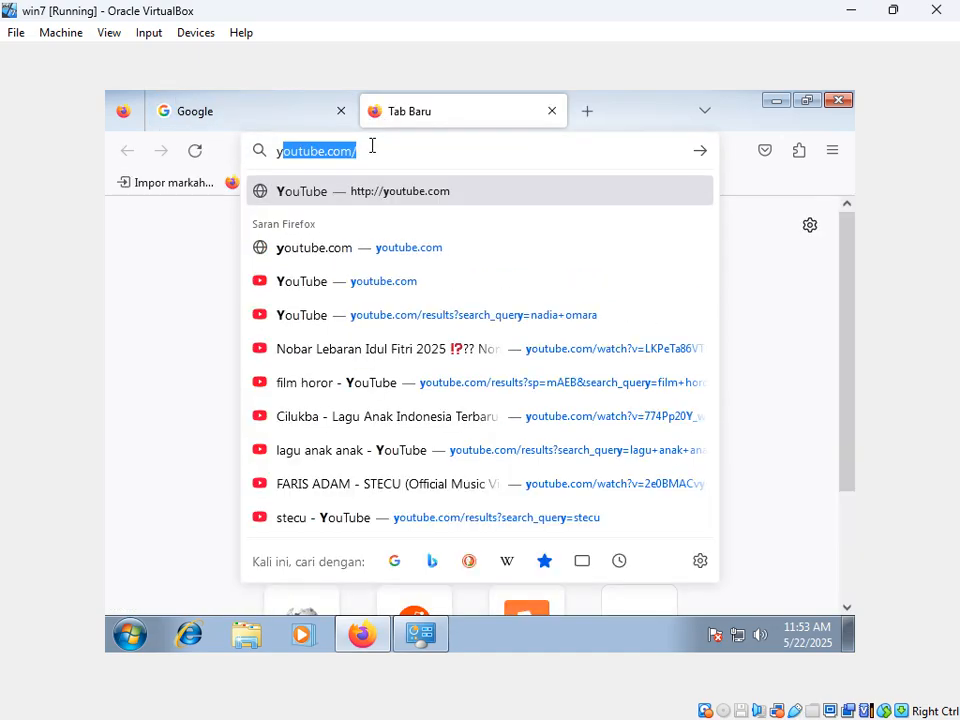
key(Return)
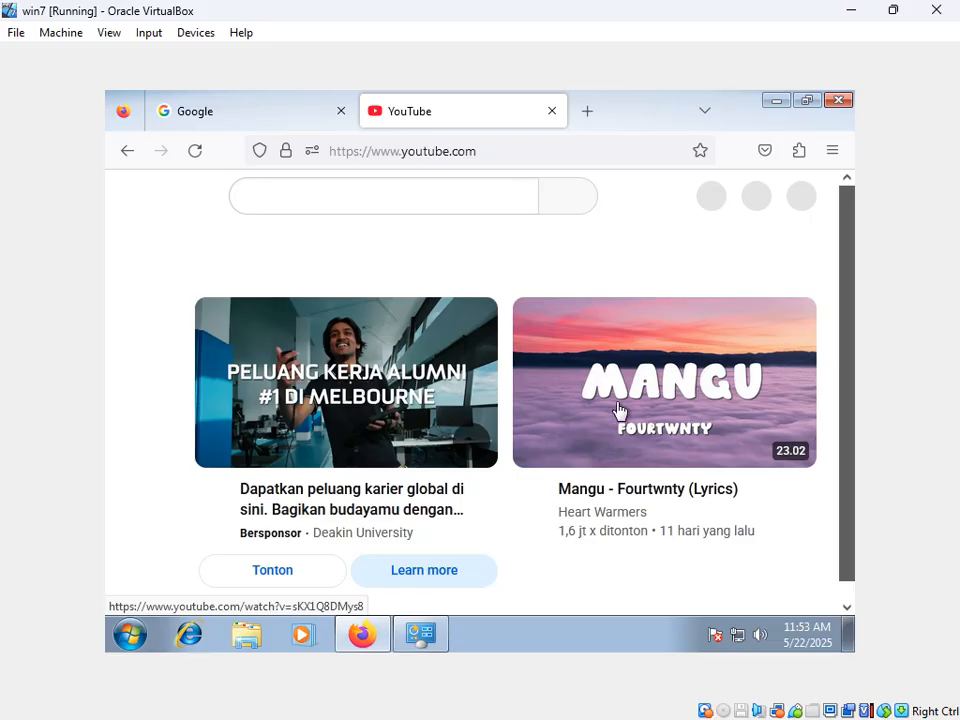
Step: Play 'Mangu - Fourtwnty (Lyrics)' past the ad, pause it, and minimize Firefox
scroll(666, 414, down, 1)
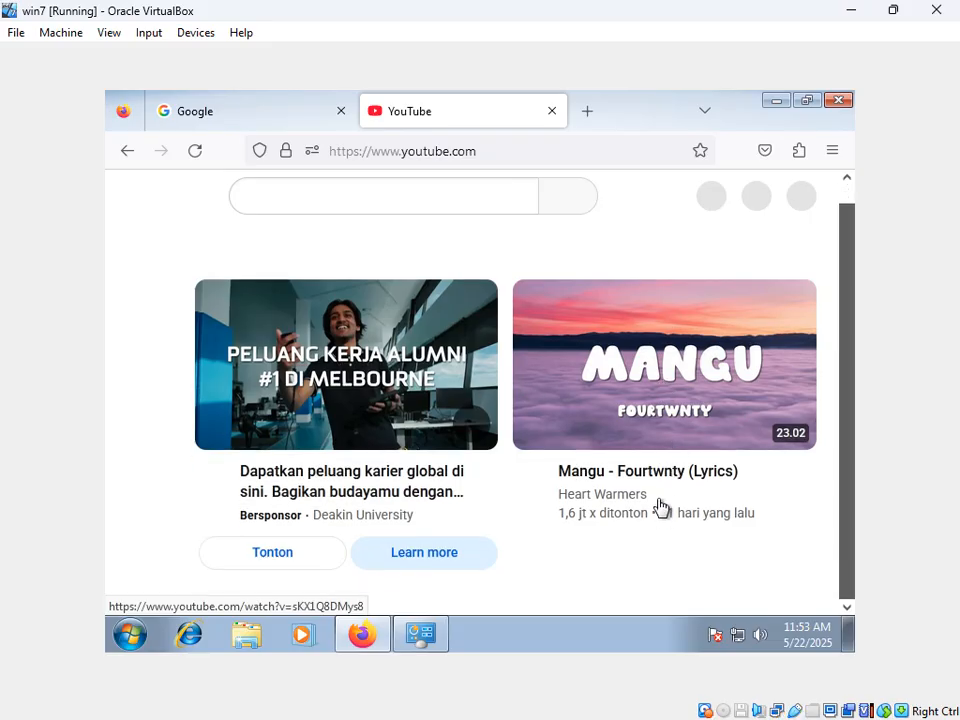
click(644, 386)
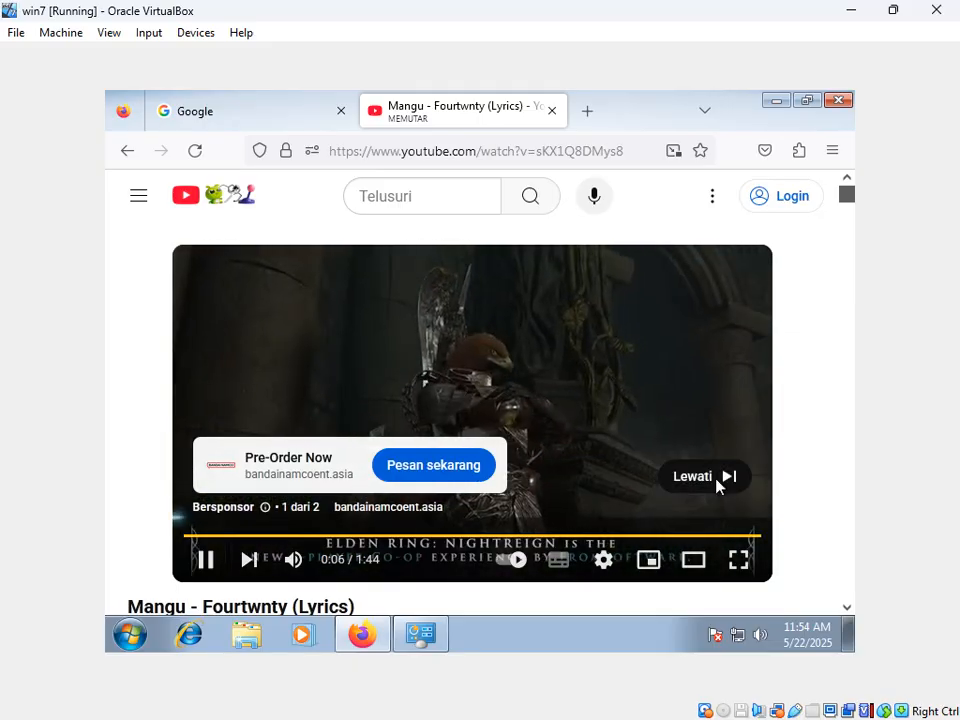
click(716, 480)
click(514, 577)
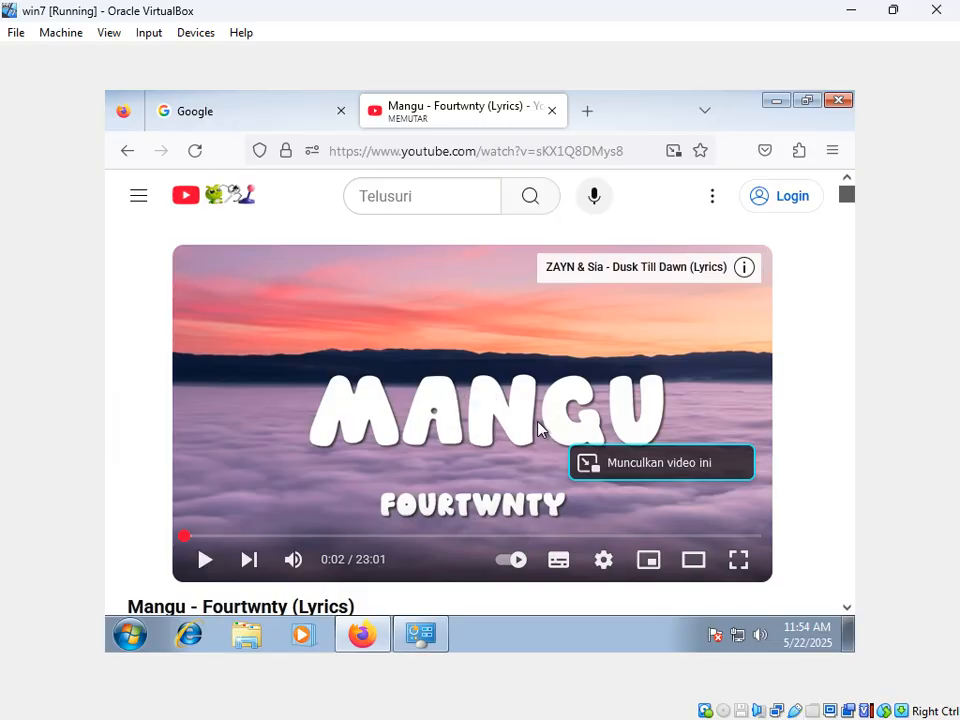
click(538, 428)
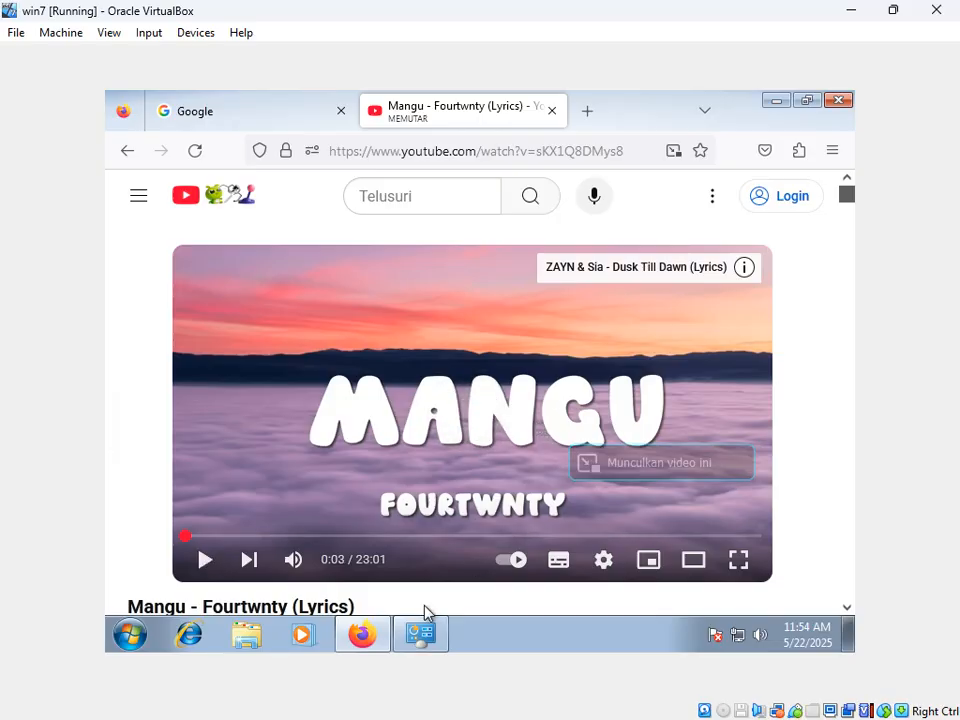
click(781, 103)
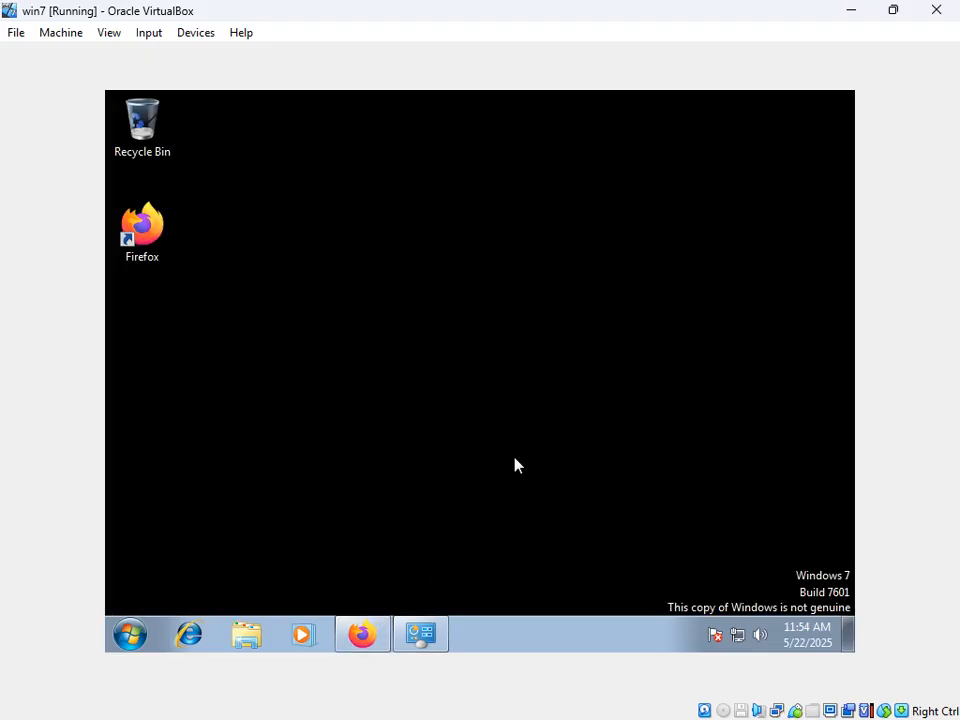
Step: Minimize the win7 window and compare Jaringan-Bridge and win7 details in the VM list
click(851, 10)
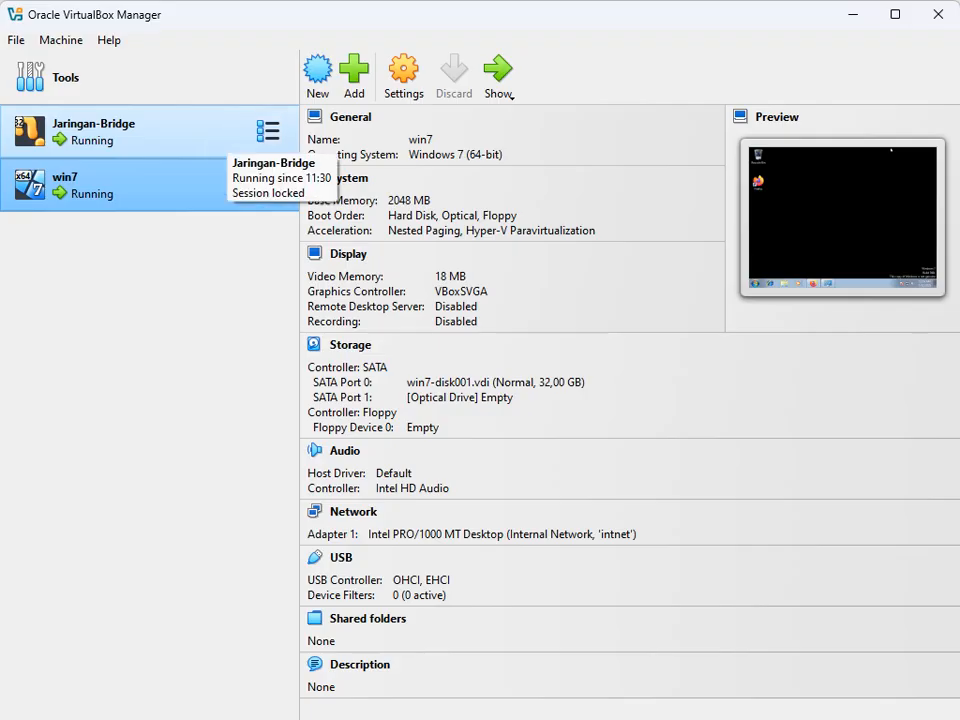
click(228, 135)
click(215, 184)
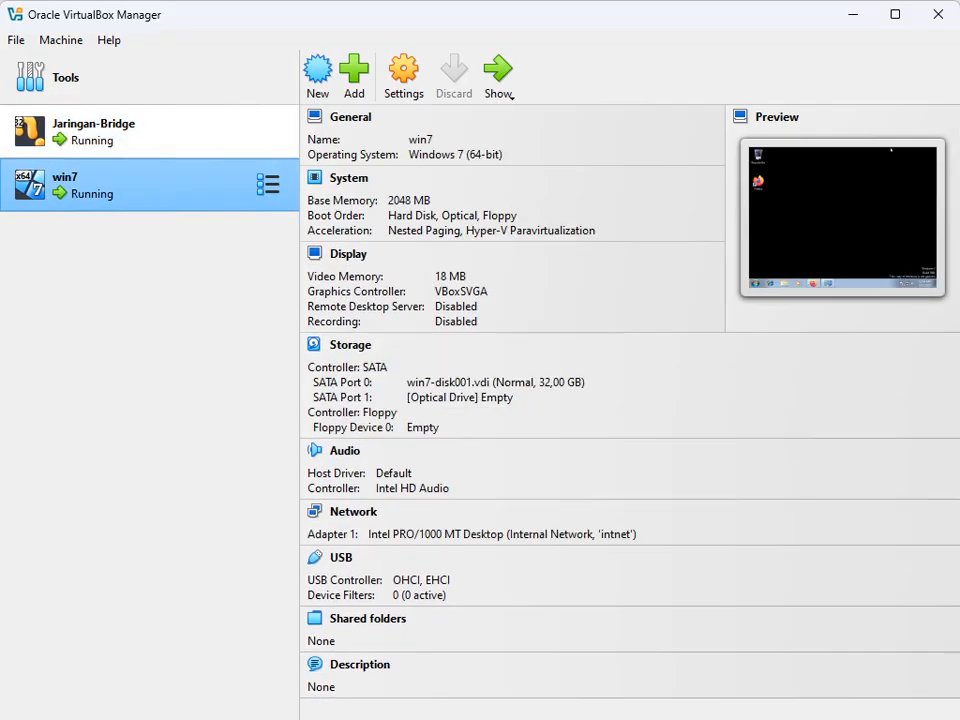
click(220, 135)
click(217, 182)
click(220, 135)
click(217, 183)
click(220, 135)
click(217, 183)
click(220, 135)
click(217, 183)
click(220, 135)
click(217, 183)
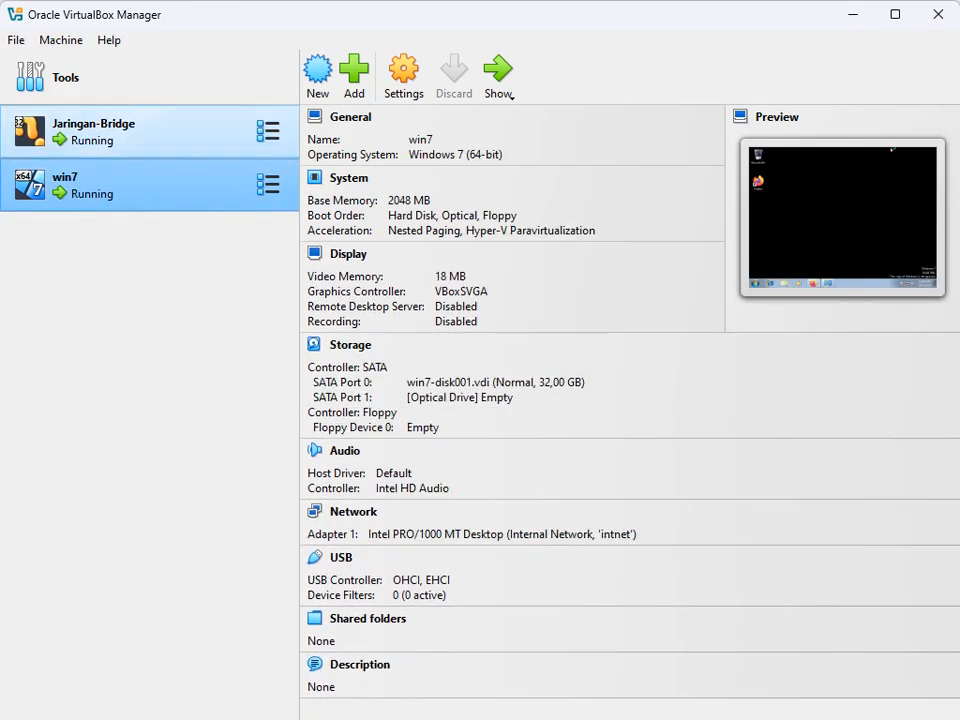
click(220, 135)
click(217, 183)
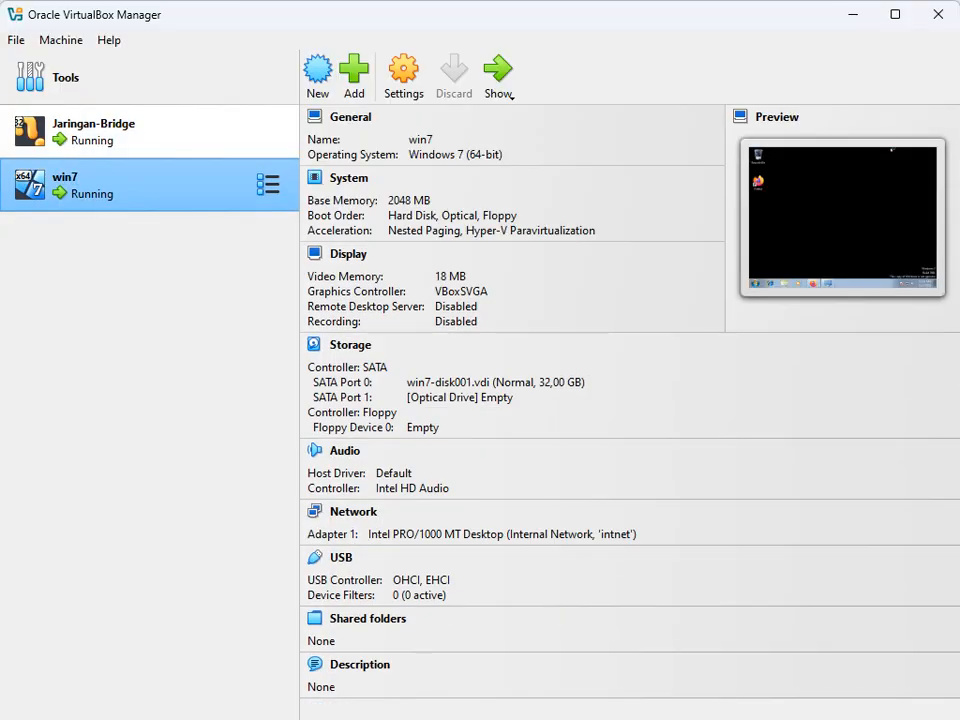
click(220, 135)
click(217, 183)
click(220, 135)
click(217, 183)
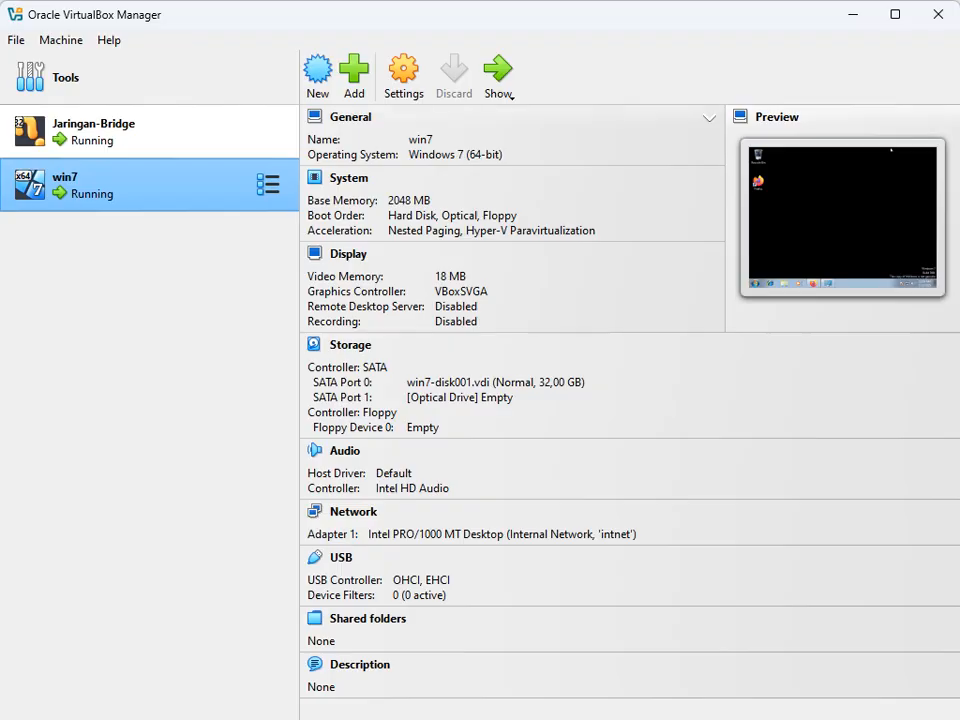
Step: Bring up the Bandicam recorder window from the taskbar
mouse_move(620, 717)
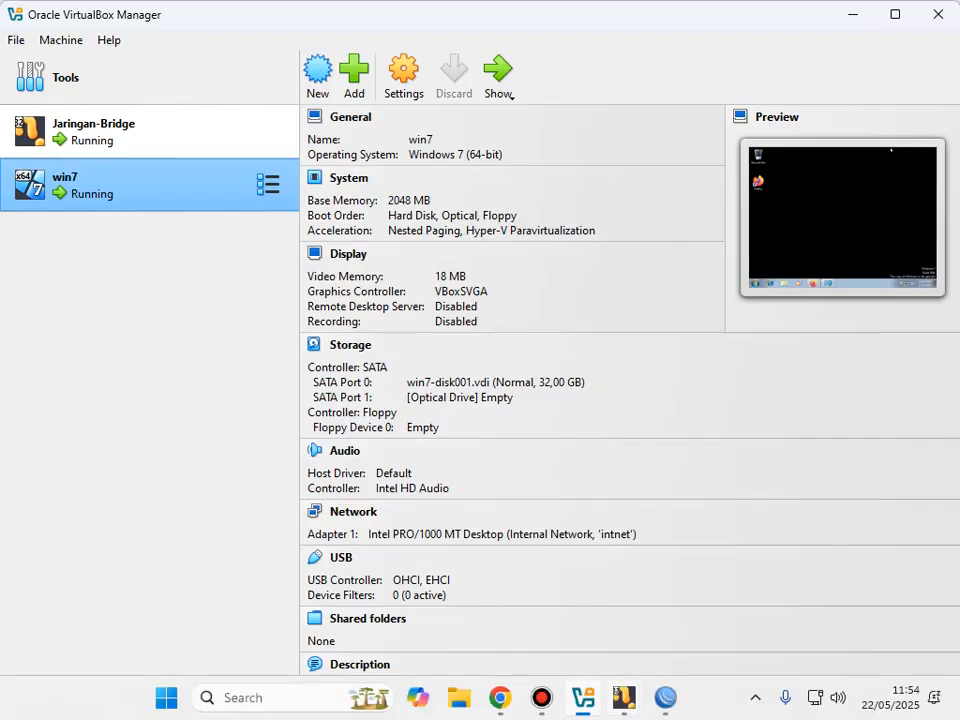
mouse_move(541, 697)
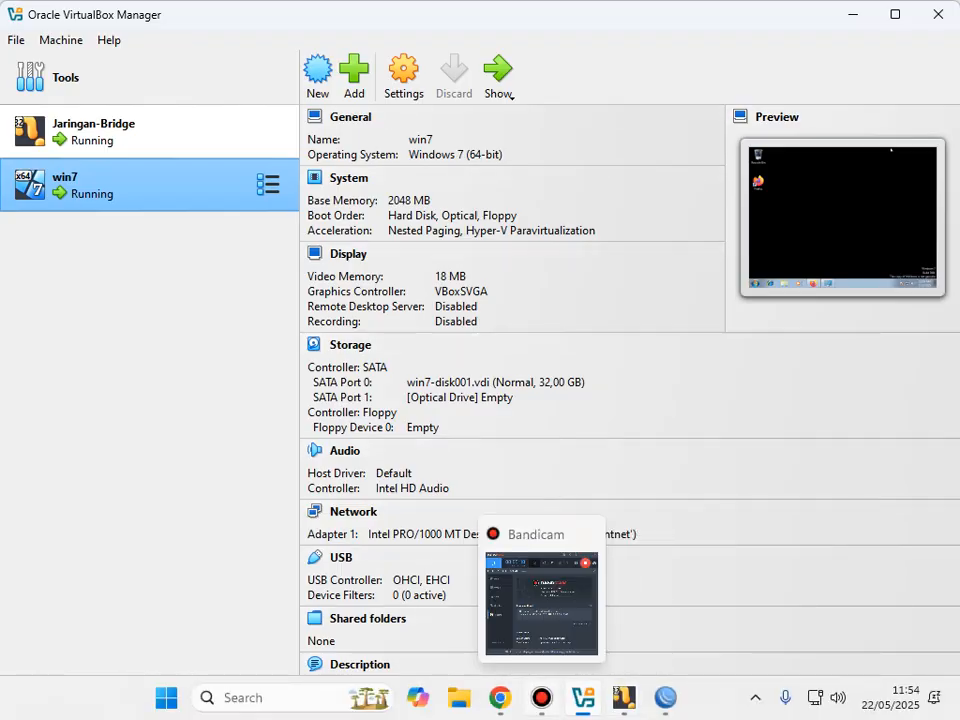
click(541, 697)
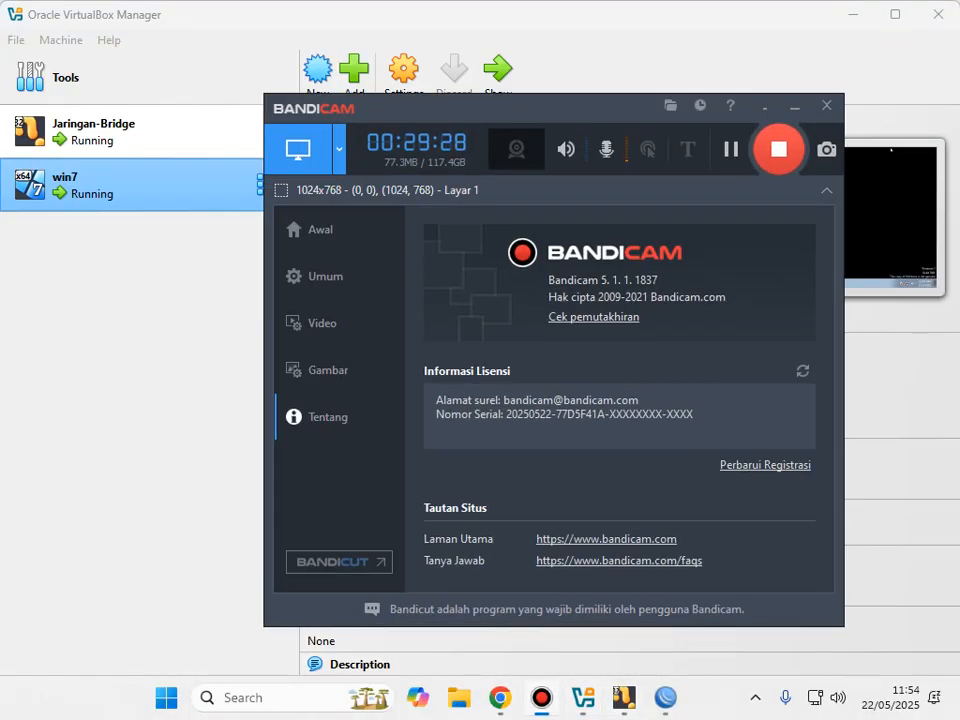